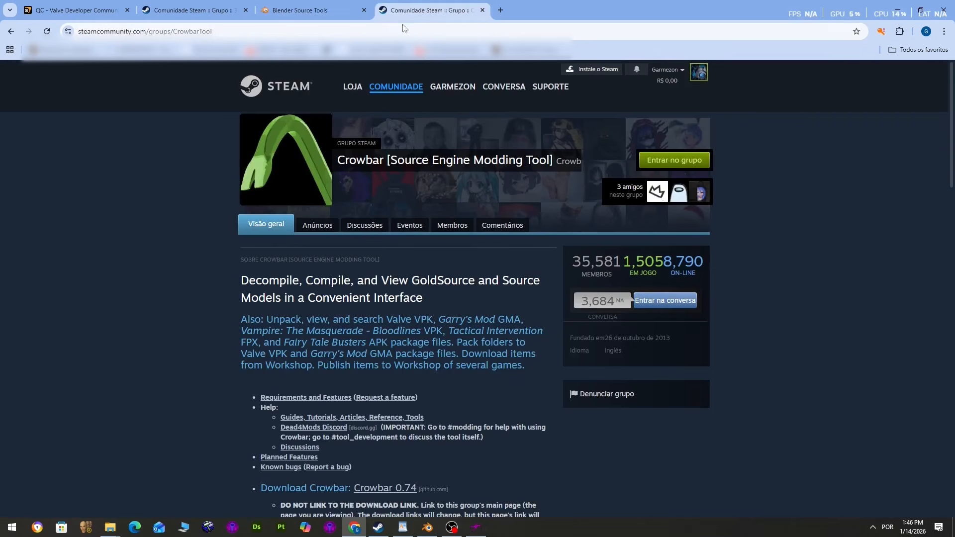
Step: Find the Crowbar 0.74 download link on the Crowbar Steam group page
scroll(425, 143, "down", 2)
scroll(381, 294, "down", 2)
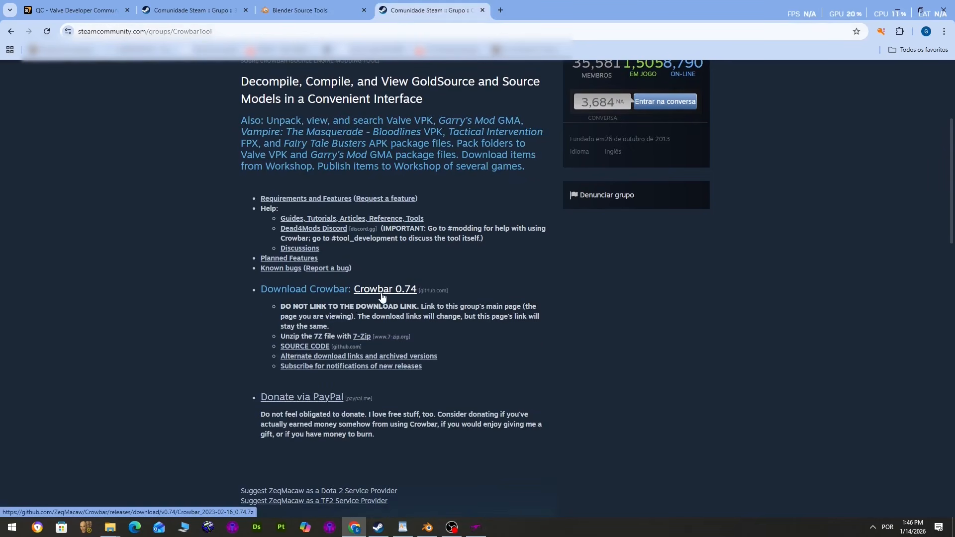
left_click(382, 294)
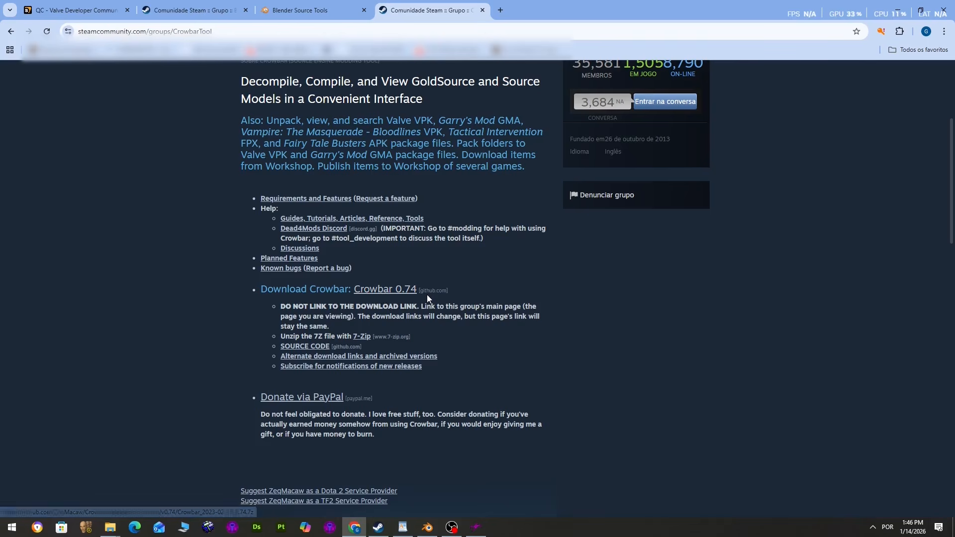
scroll(384, 302, "down", 1)
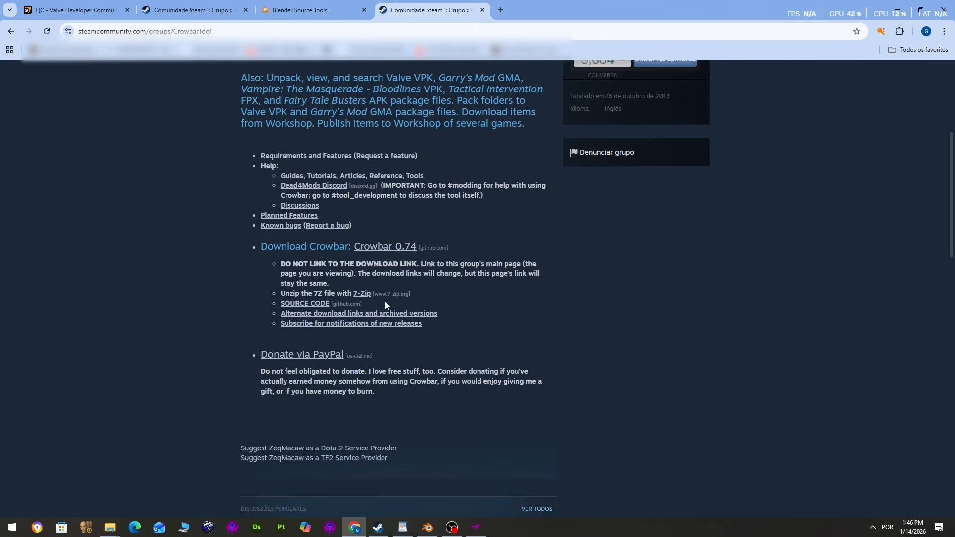
scroll(385, 301, "up", 5)
Step: Switch to File Explorer, inspect the Crowbar_2023-02-16_0.74 folder in Downloads, and return to Downloads
mouse_move(110, 526)
left_click(116, 490)
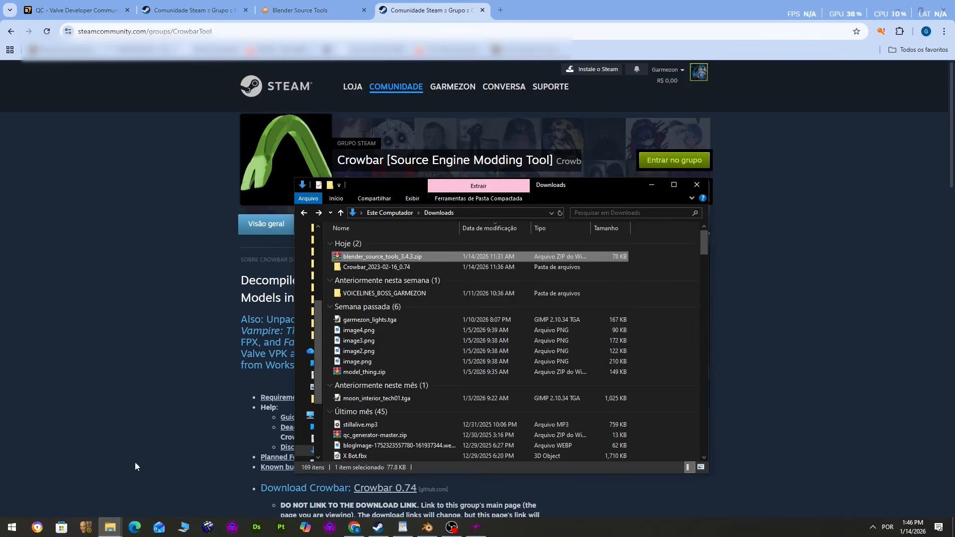
double_click(411, 267)
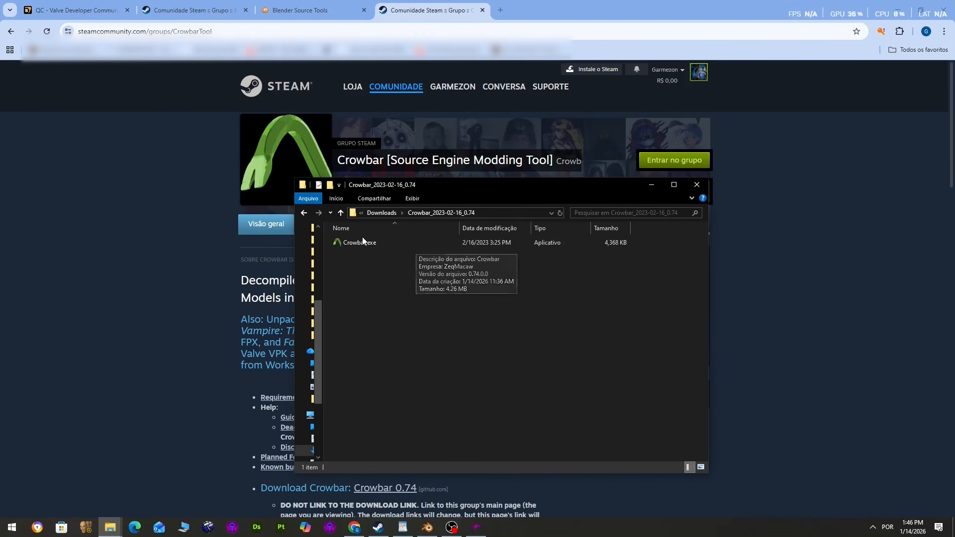
left_click(308, 214)
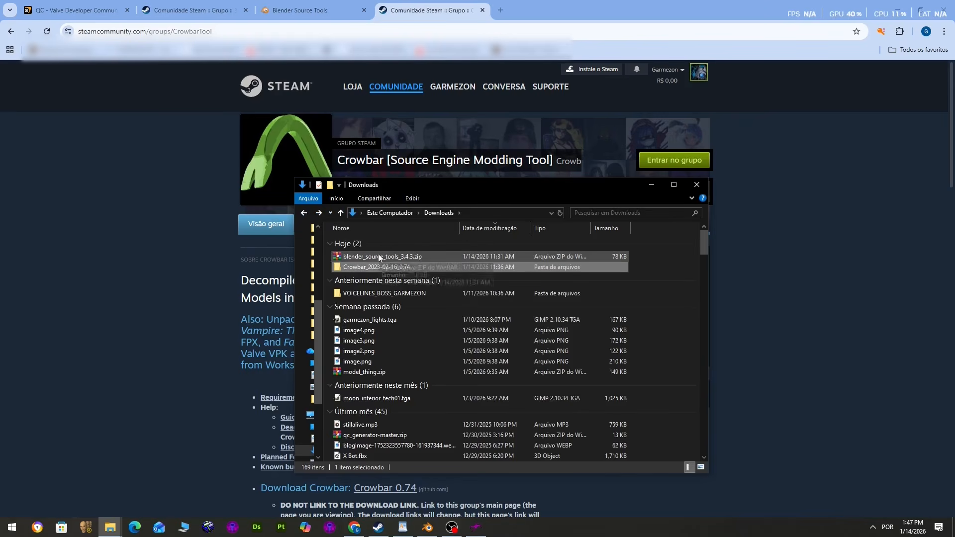
Step: Switch to Blender and install the Blender Source Tools add-on from blender_source_tools_3.4.3.zip in Downloads
left_click(429, 529)
left_click(39, 19)
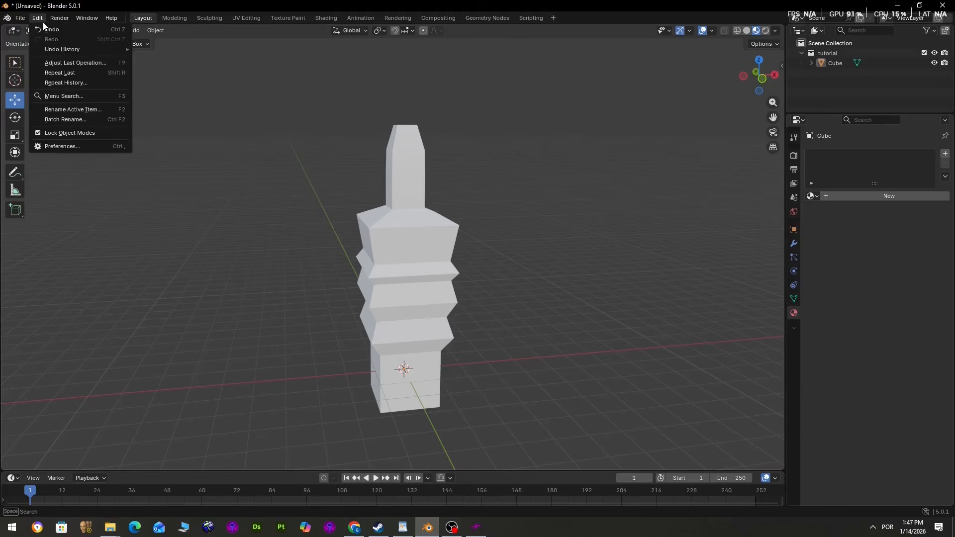
left_click(98, 146)
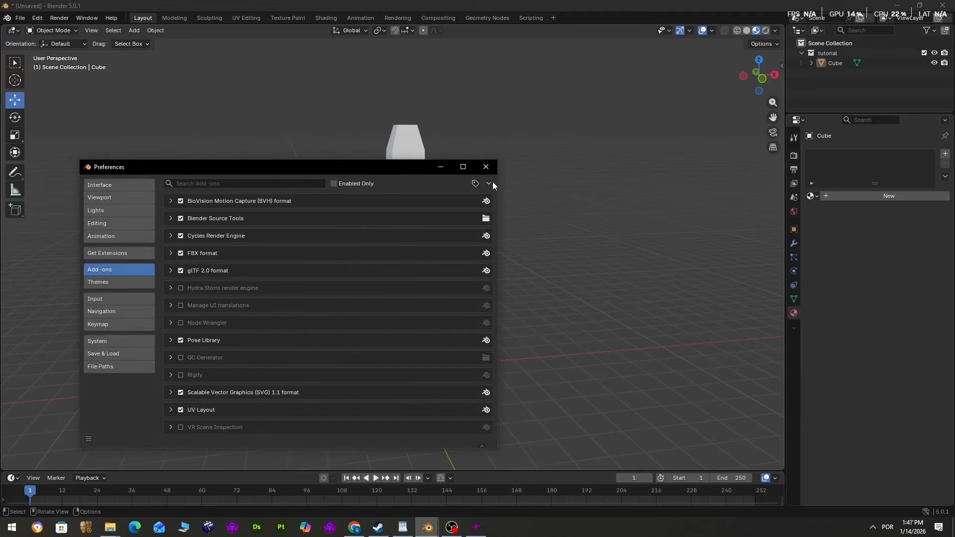
left_click(490, 182)
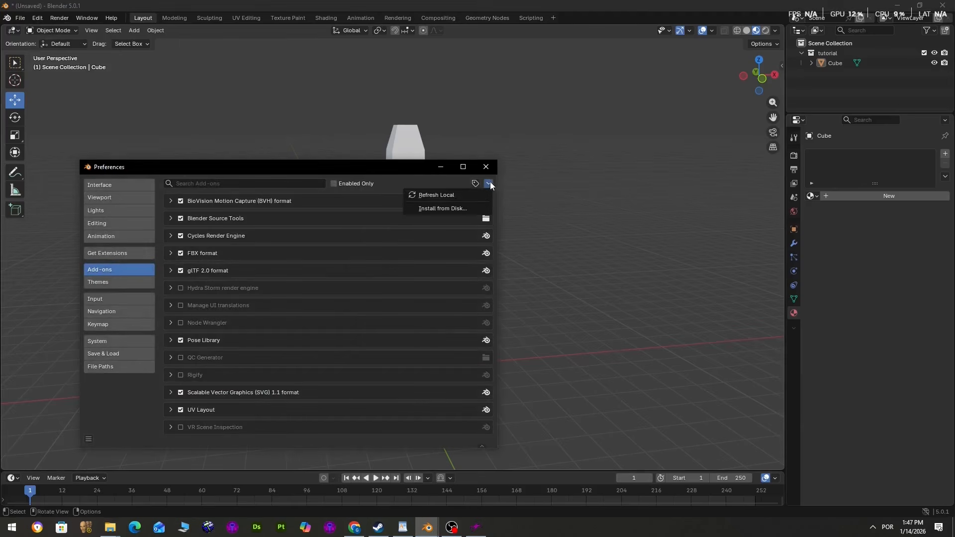
left_click(451, 208)
left_click(96, 153)
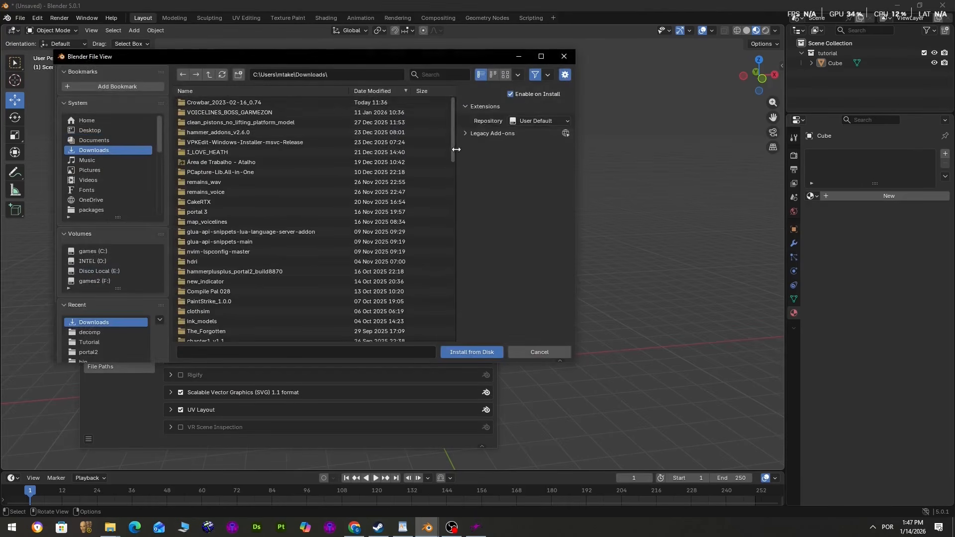
left_click_drag(455, 131, 447, 309)
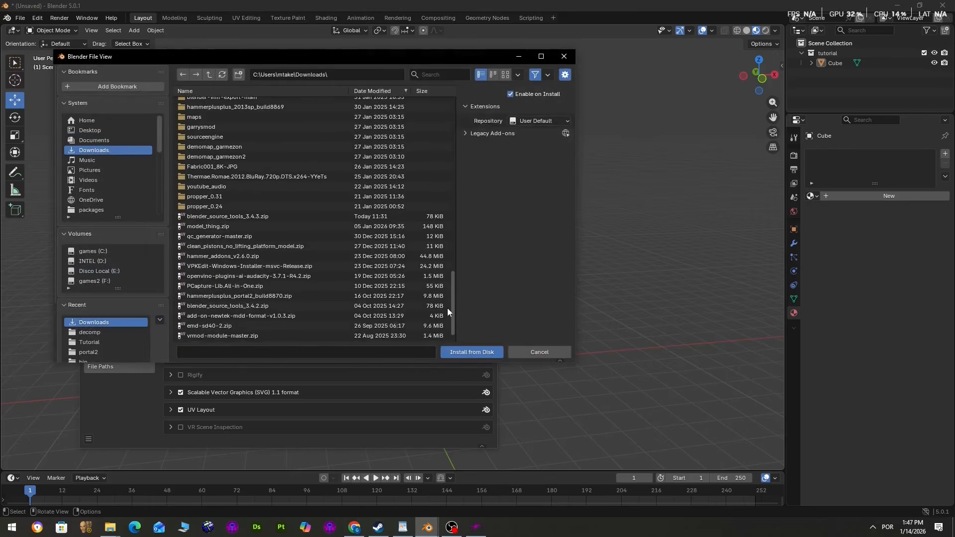
left_click(263, 217)
double_click(262, 217)
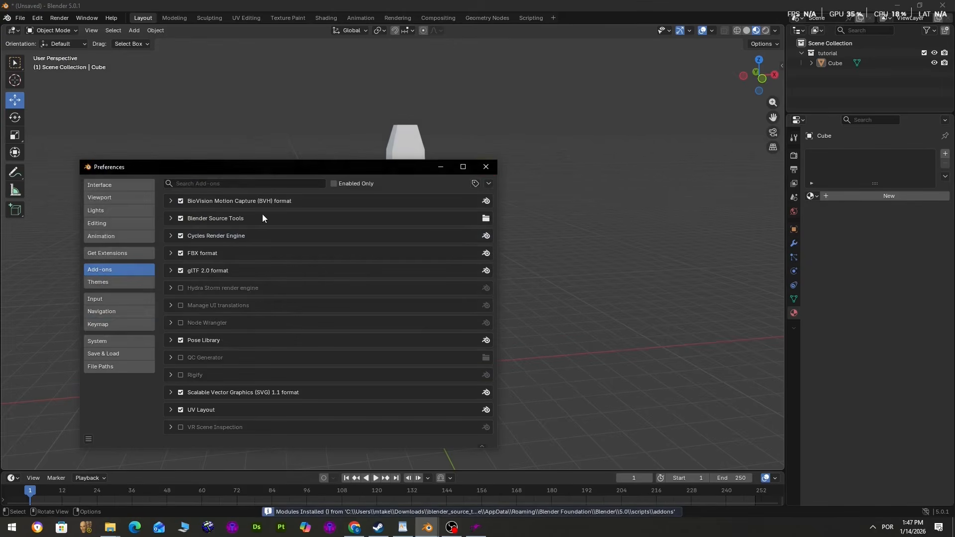
left_click(487, 169)
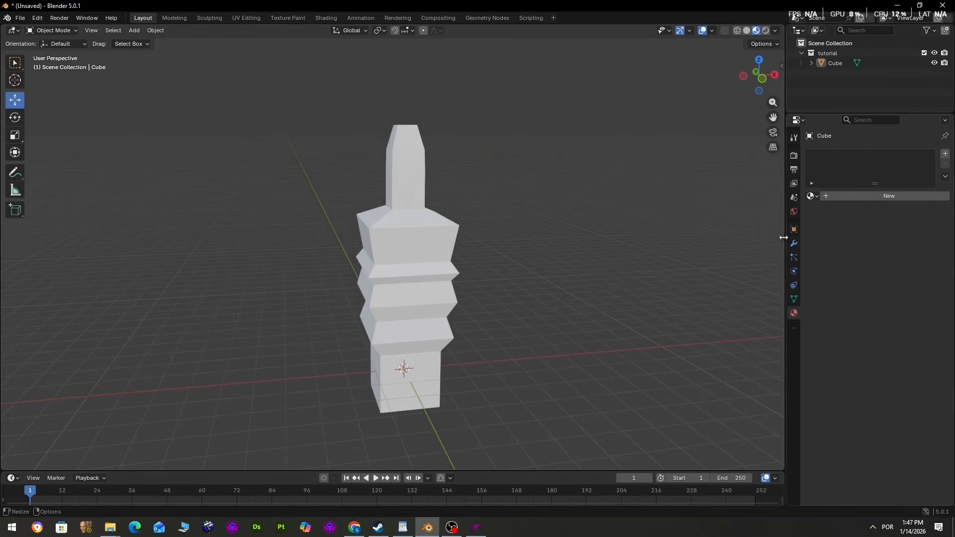
Step: Expand the Source Engine Export settings in the scene properties
left_click(792, 199)
left_click(836, 318)
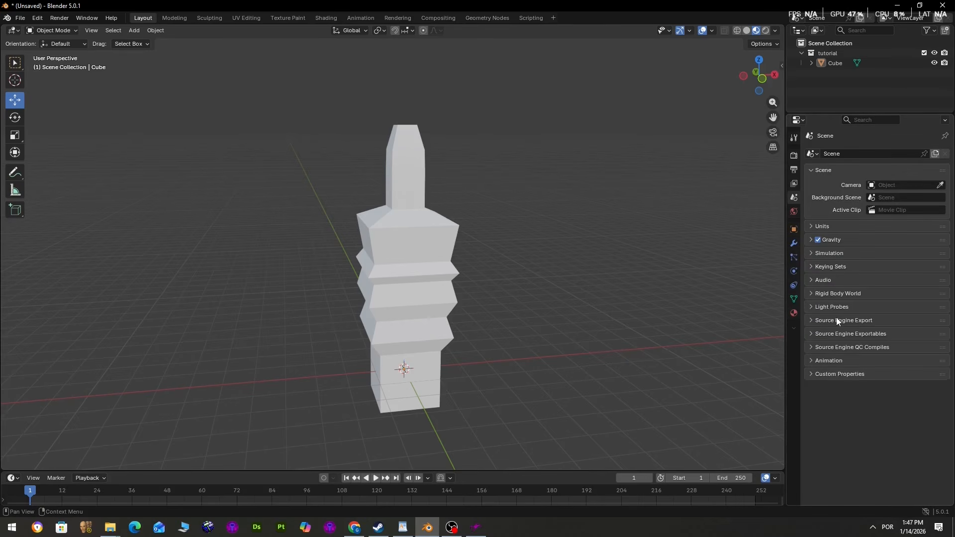
left_click(874, 321)
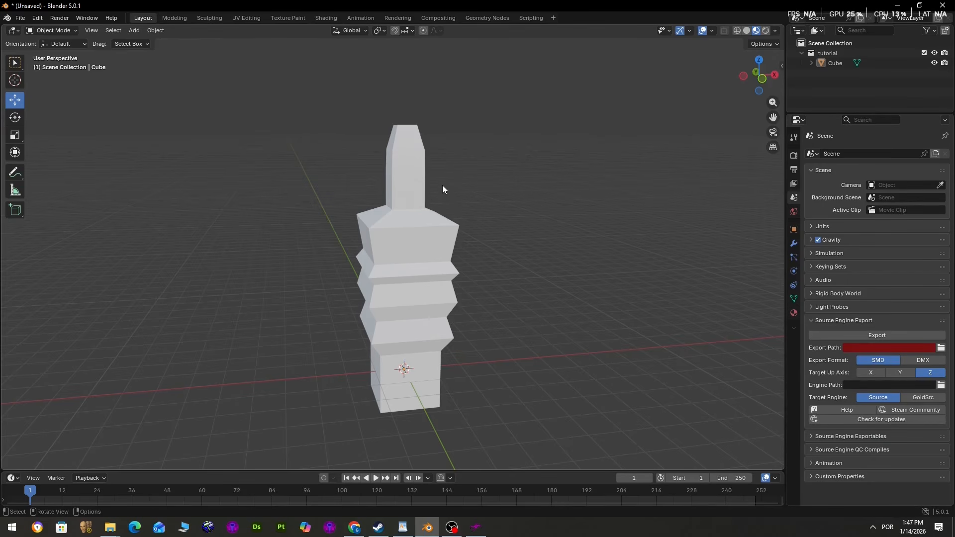
scroll(464, 178, "up", 2)
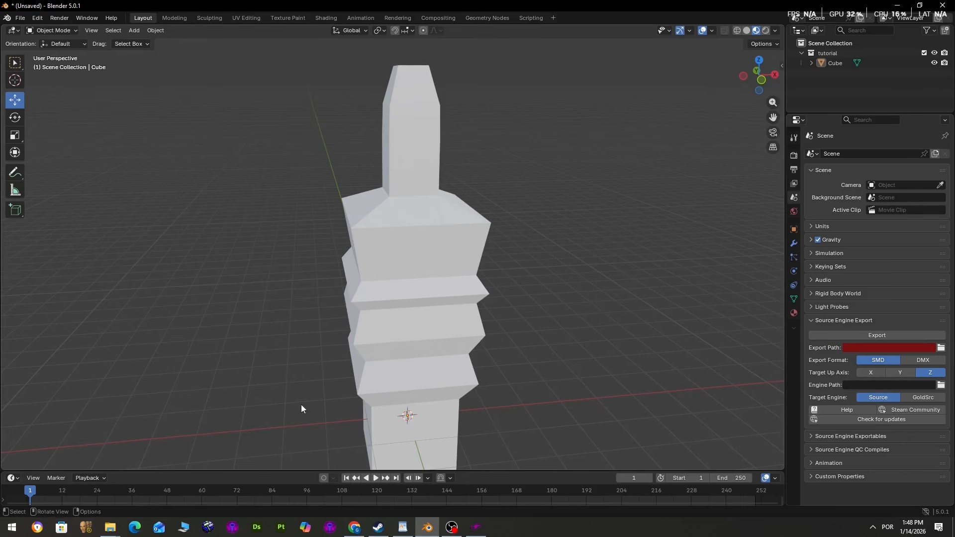
Step: Copy the path of the cotton_eyed_joe\model folder from File Explorer and set it as Blender's export path
left_click(110, 527)
left_click(59, 455)
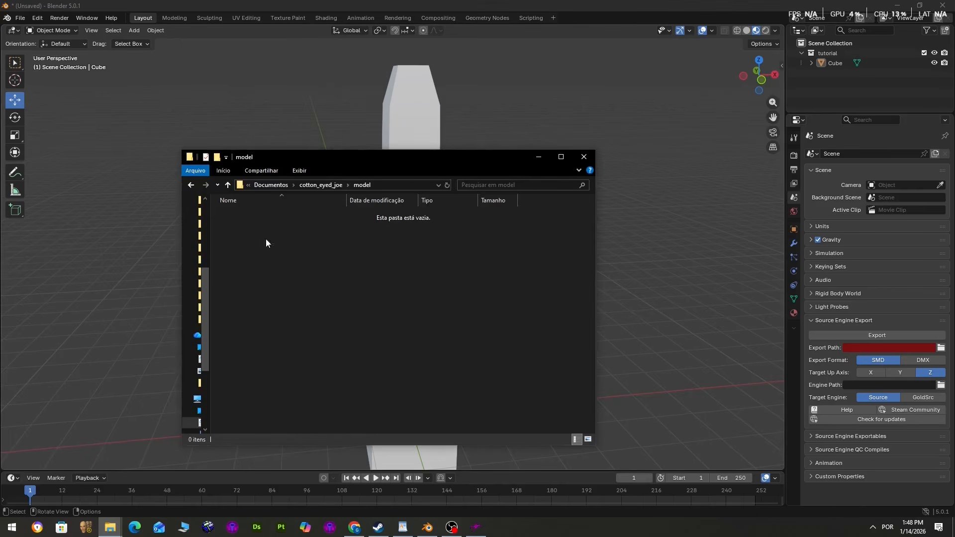
left_click(394, 184)
key("ctrl+c")
left_click(885, 347)
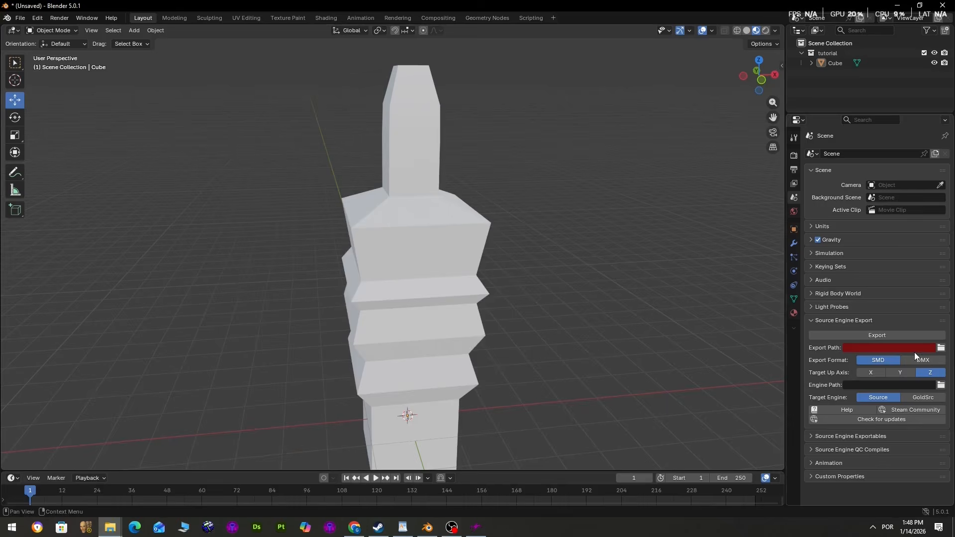
key("ctrl+v")
key("Return")
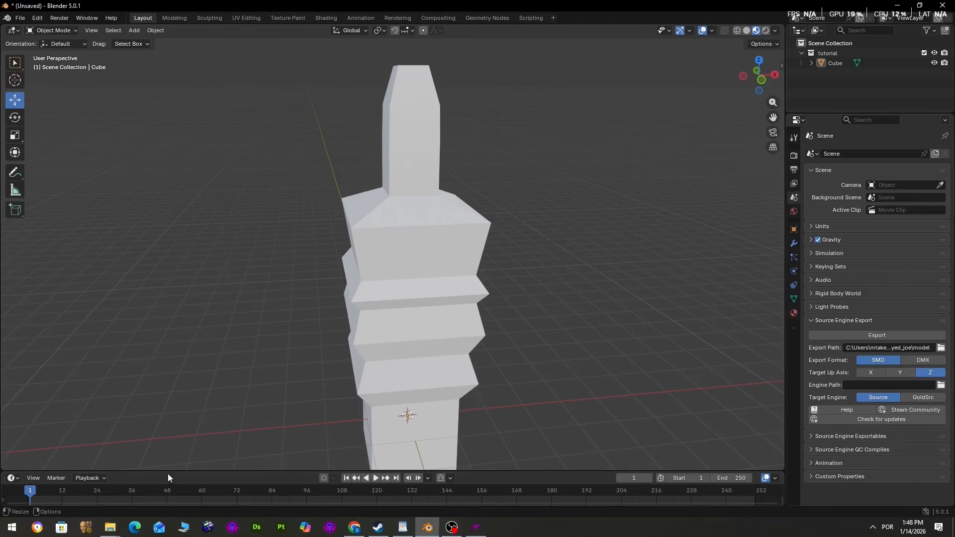
Step: Copy the path of the Portal 2\bin folder from File Explorer and set it as Blender's engine path
left_click(110, 527)
left_click(193, 462)
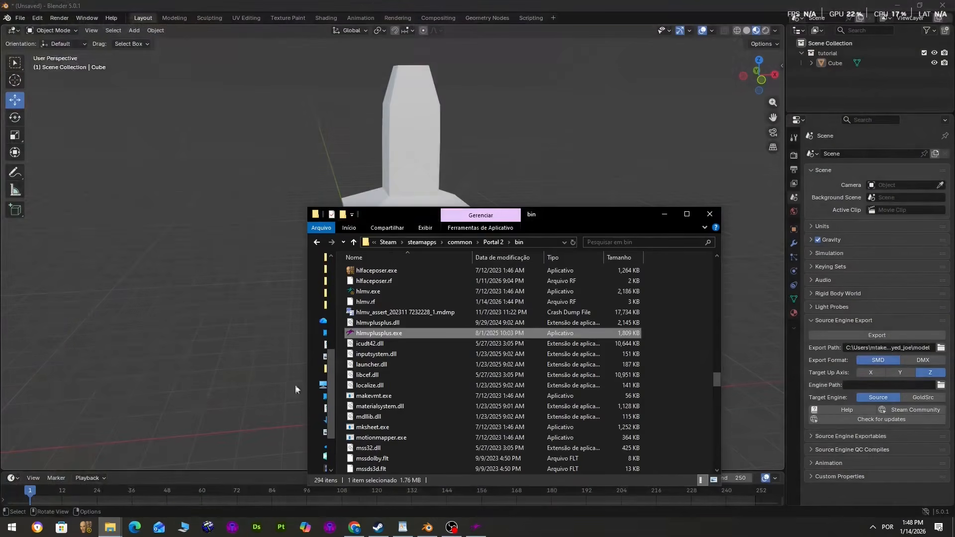
left_click(532, 242)
key("ctrl+c")
left_click(710, 214)
left_click(846, 384)
key("ctrl+v")
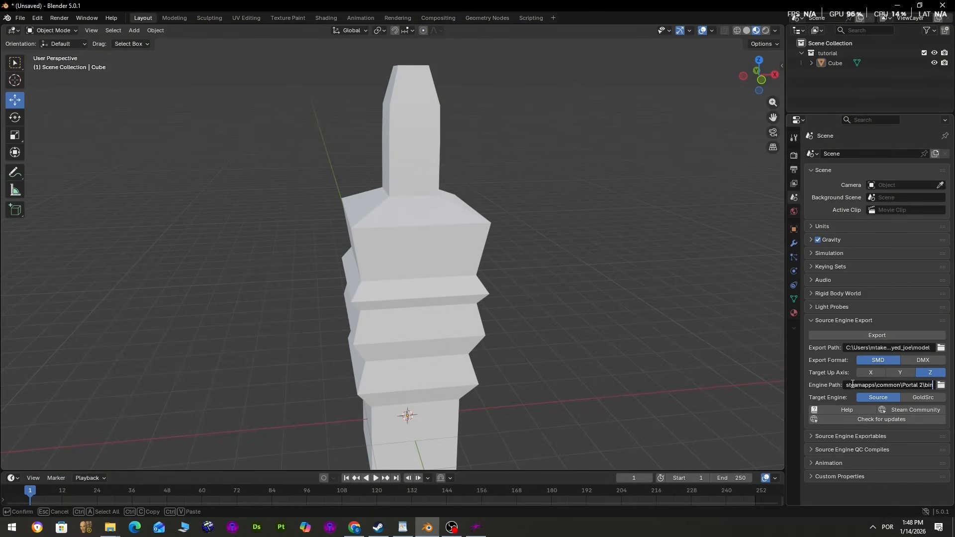
key("Return")
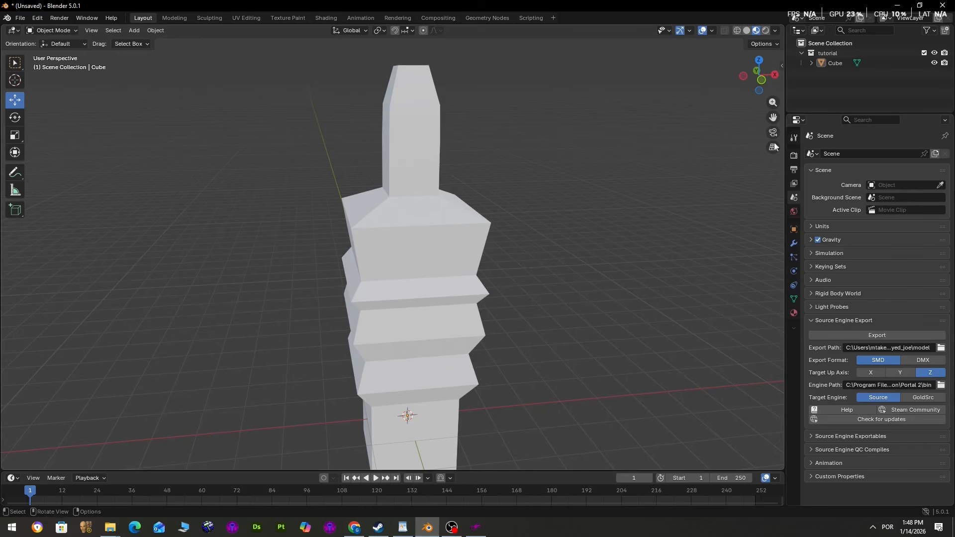
Step: Export the tutorial collection as tutorial.smd with the Source Engine export
left_click(456, 246)
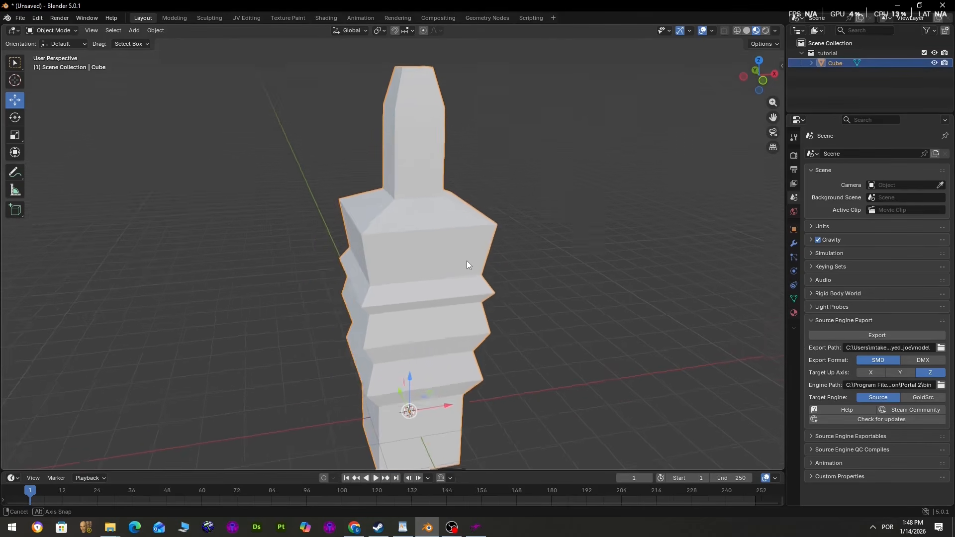
left_click(816, 55)
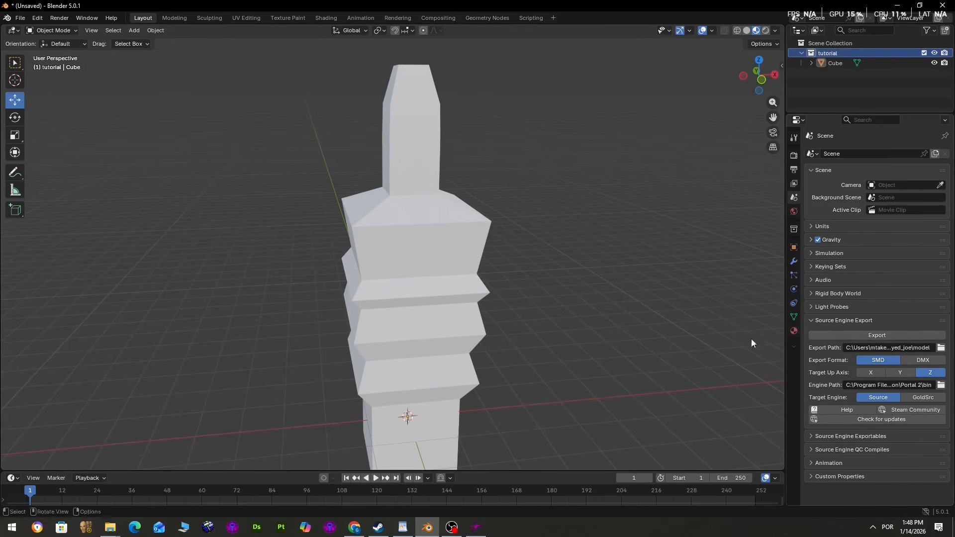
left_click(820, 333)
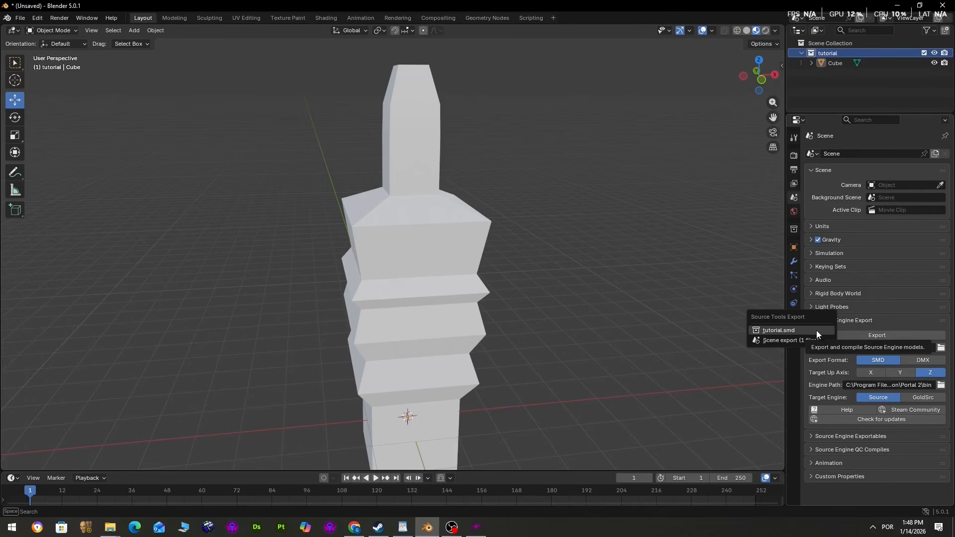
left_click(802, 330)
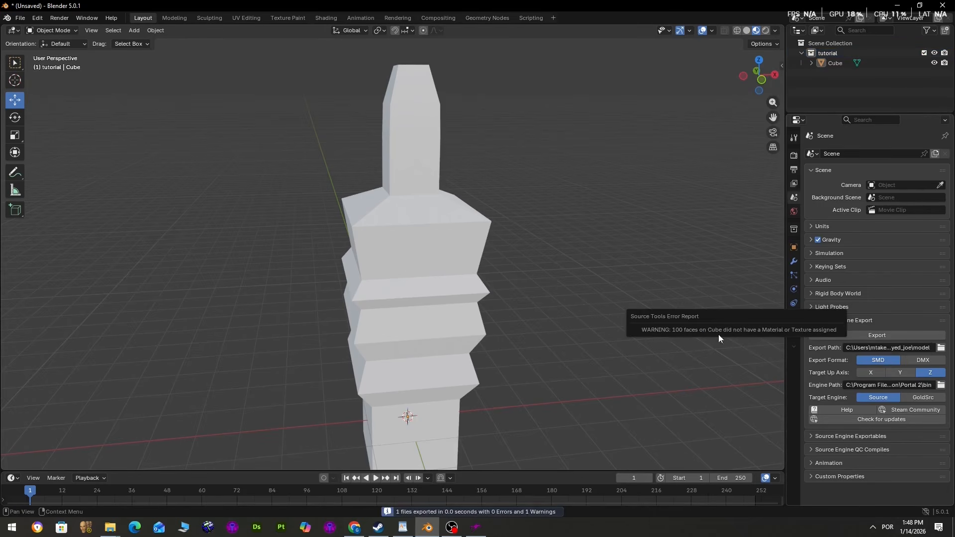
Step: Switch to the model folder in File Explorer and create a text document named tutorial_garmezon.txt
mouse_move(117, 526)
left_click(73, 474)
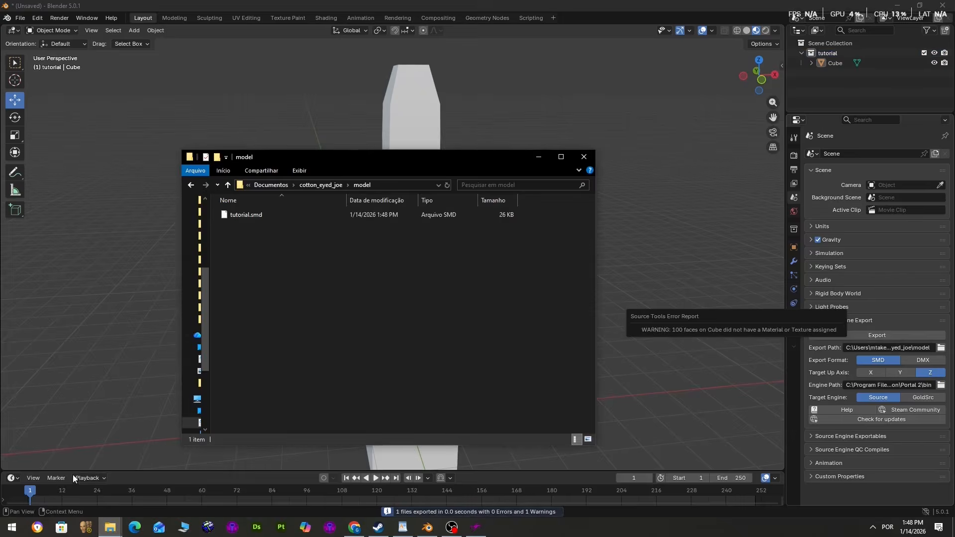
right_click(304, 226)
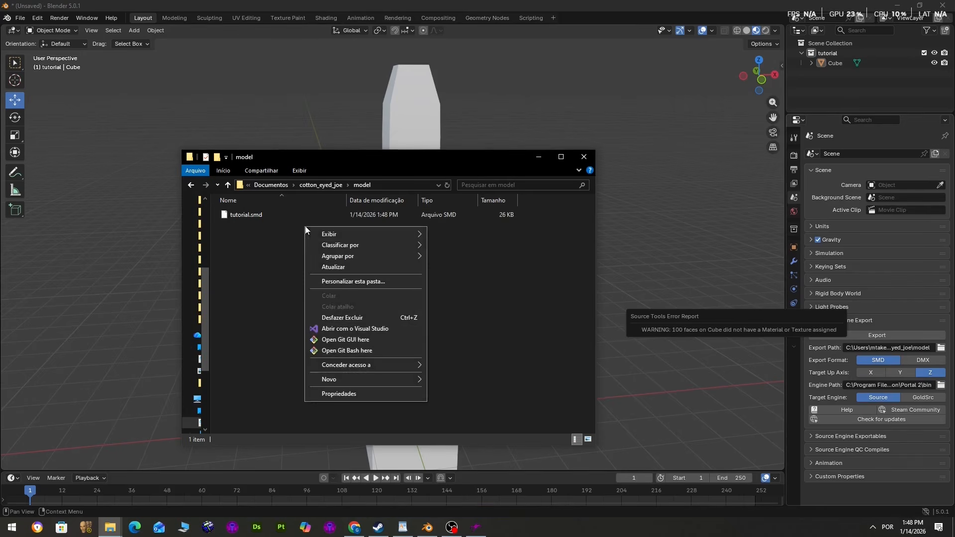
mouse_move(392, 377)
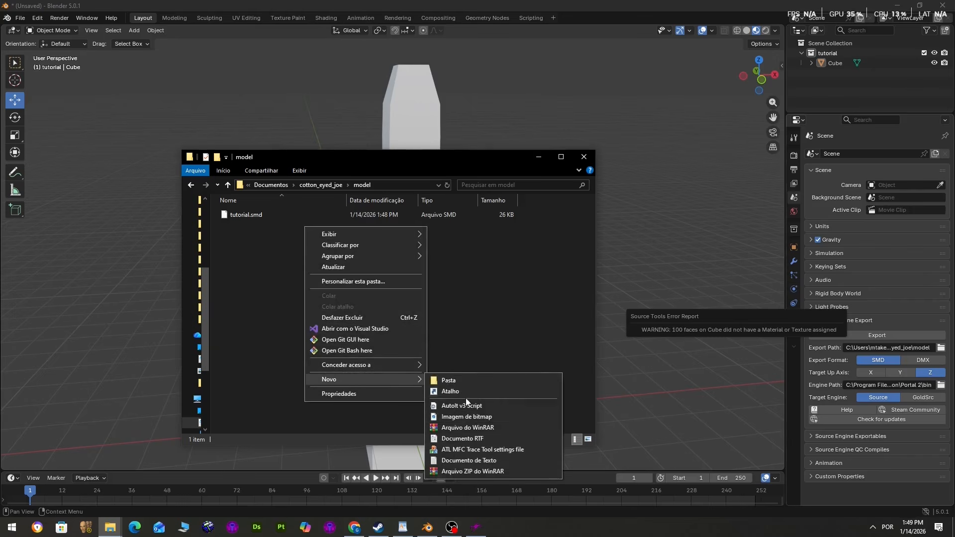
left_click(473, 461)
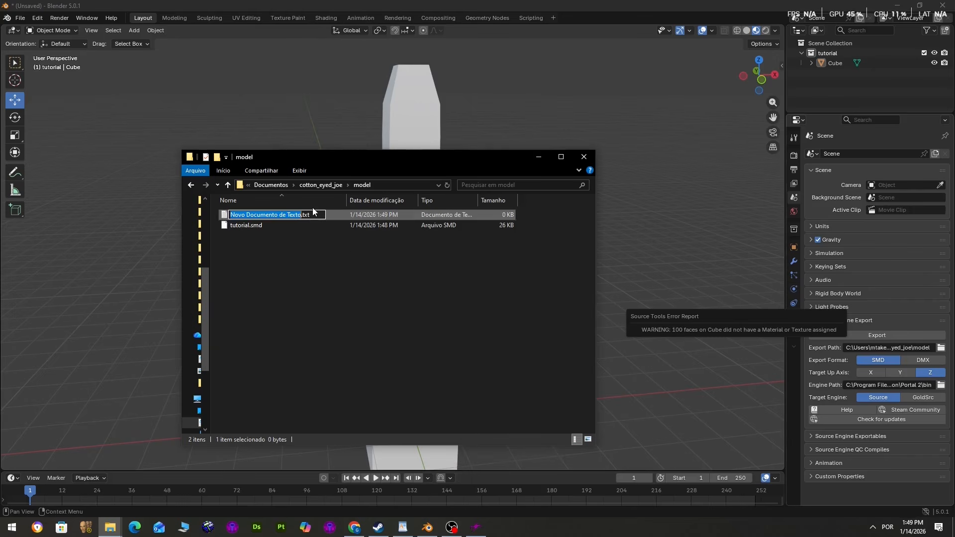
type("tutorial_b")
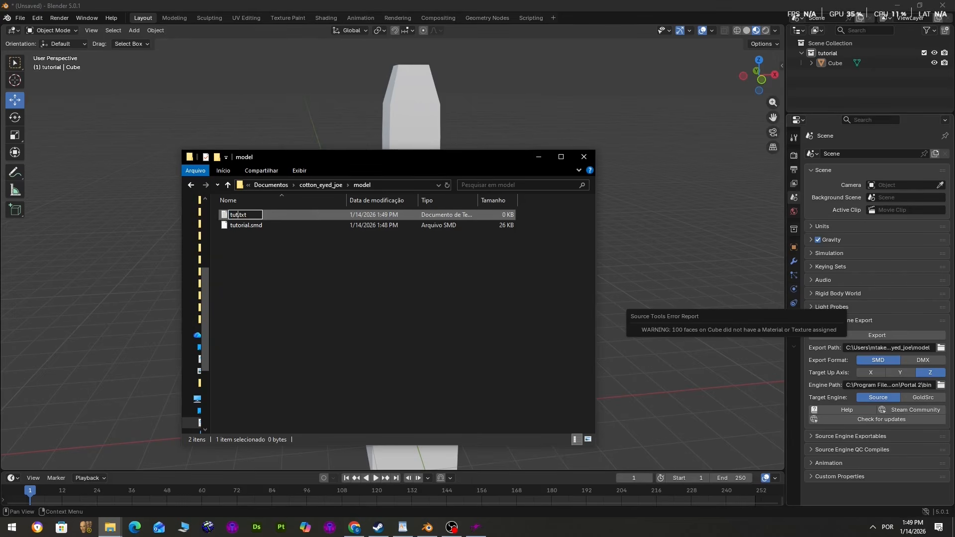
key("BackSpace")
type("garmezon")
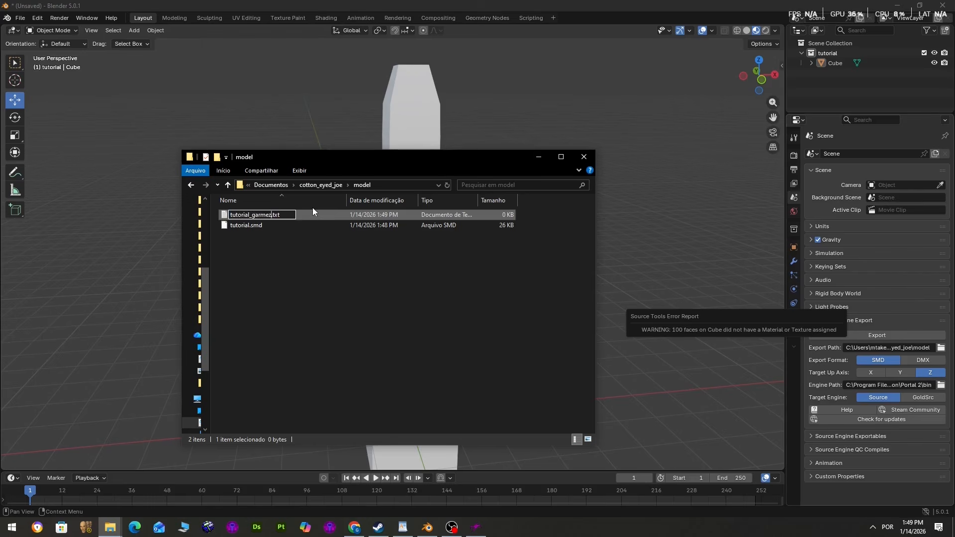
key("Return")
Step: Change the new text document's extension so it is named tutorial_garmezon.qc, and open it in Notepad
right_click(312, 227)
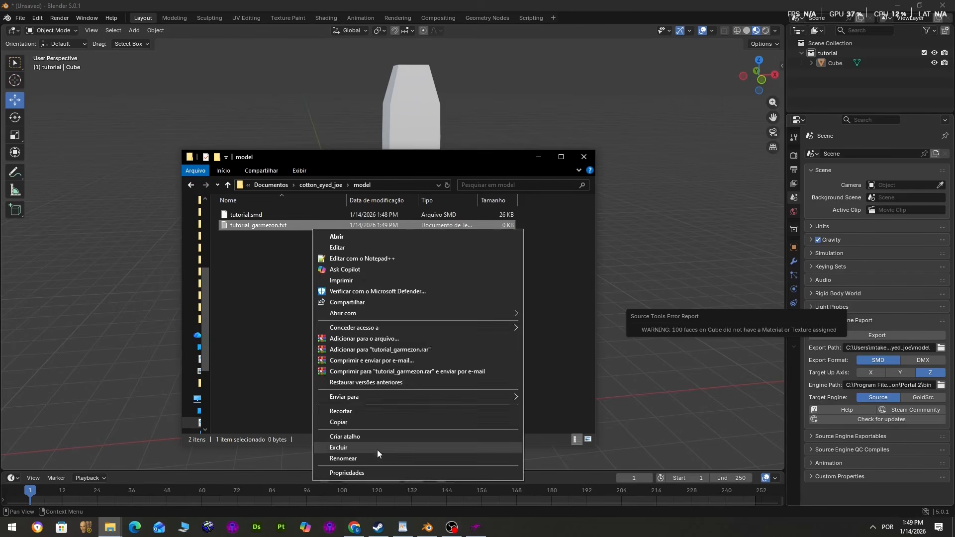
left_click(378, 458)
key("Right")
key("BackSpace")
key("BackSpace")
type("qc")
key("Return")
key("Return")
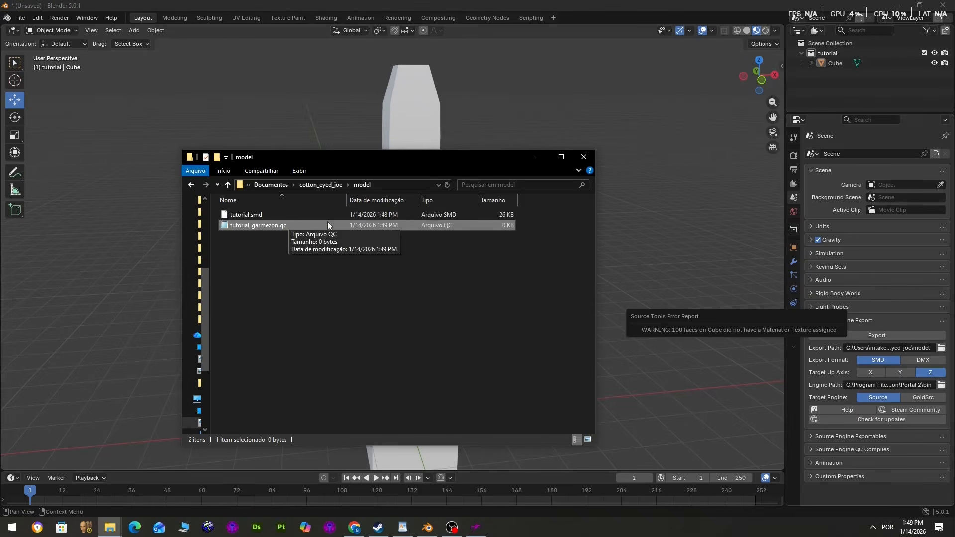
double_click(295, 225)
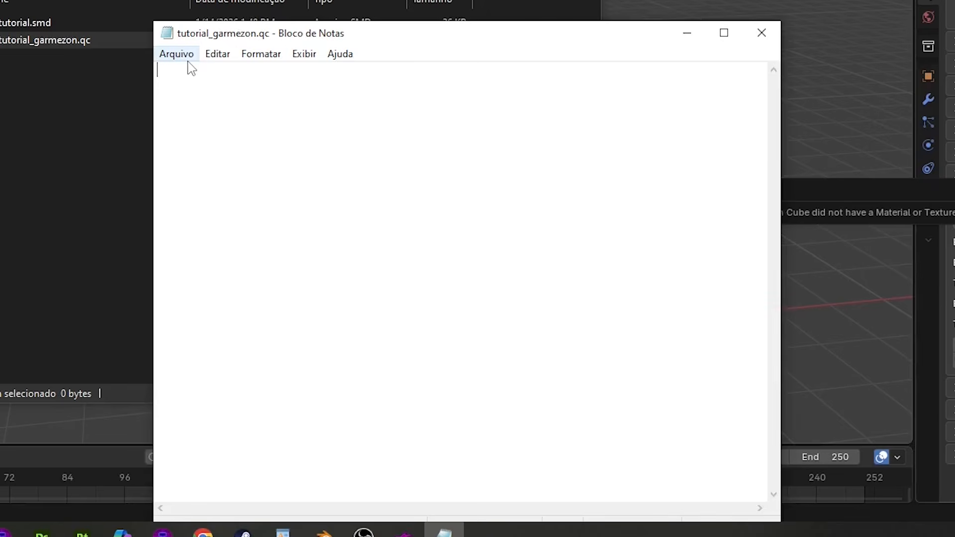
Step: Write the line $modelname "garmezon/garmezon_tutorial" at the start of the QC file
type("$o")
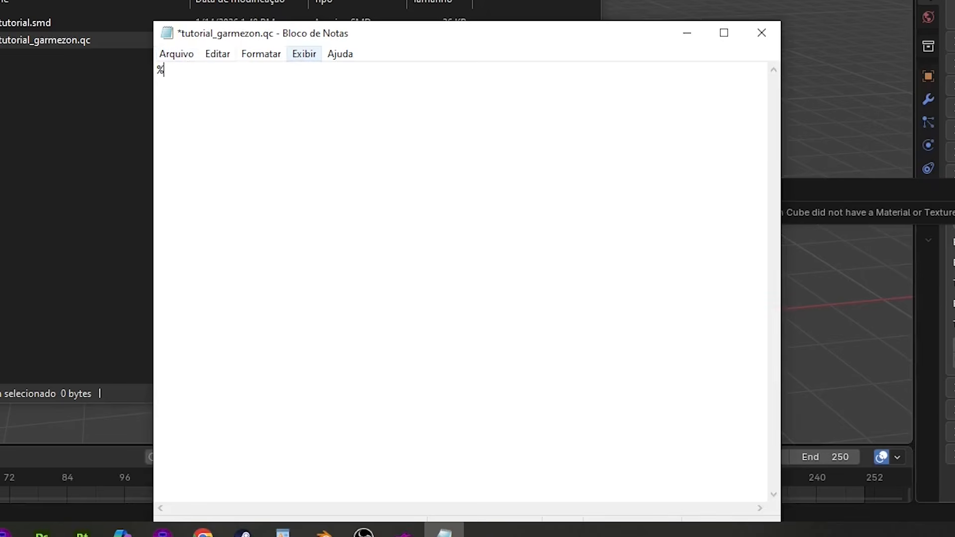
type("odelname \"garmezon/gar")
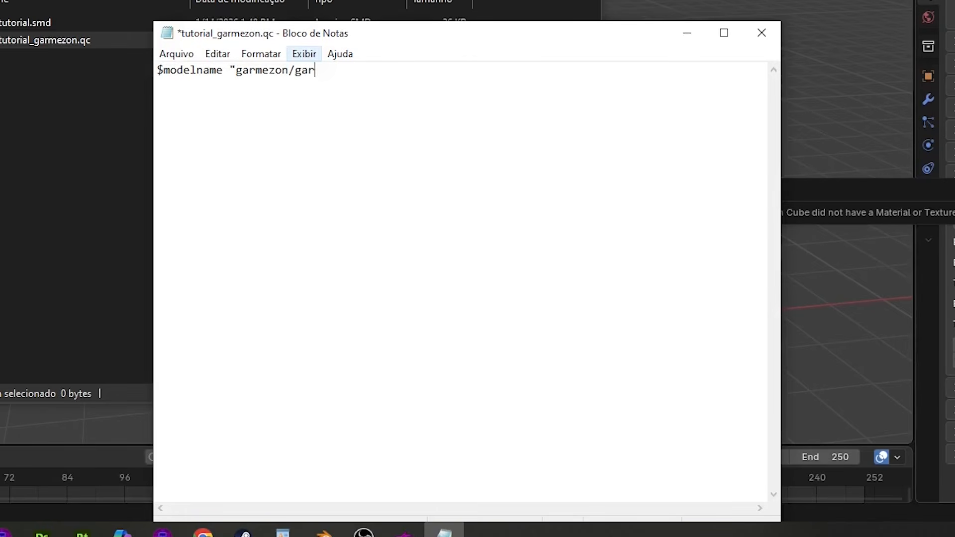
type("mezon_tutorial\"")
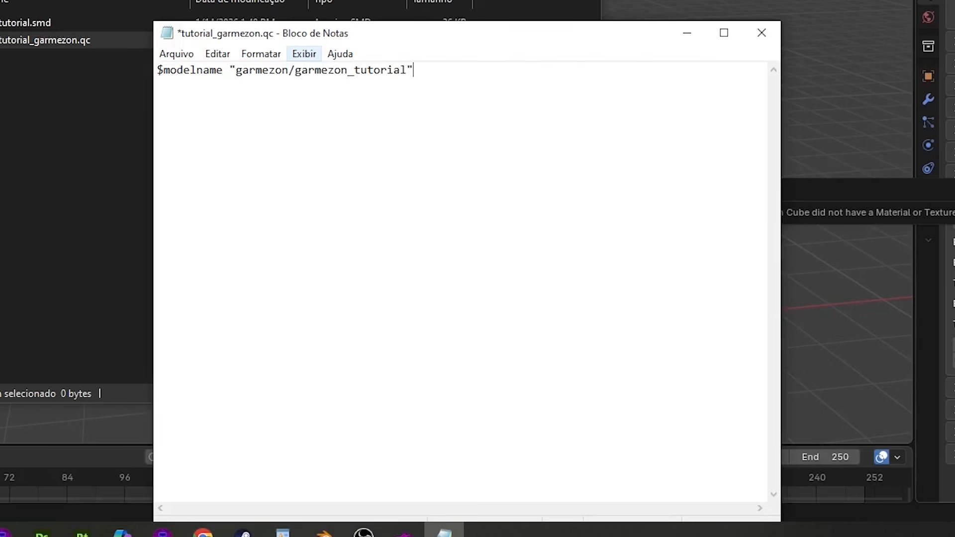
left_click(238, 73)
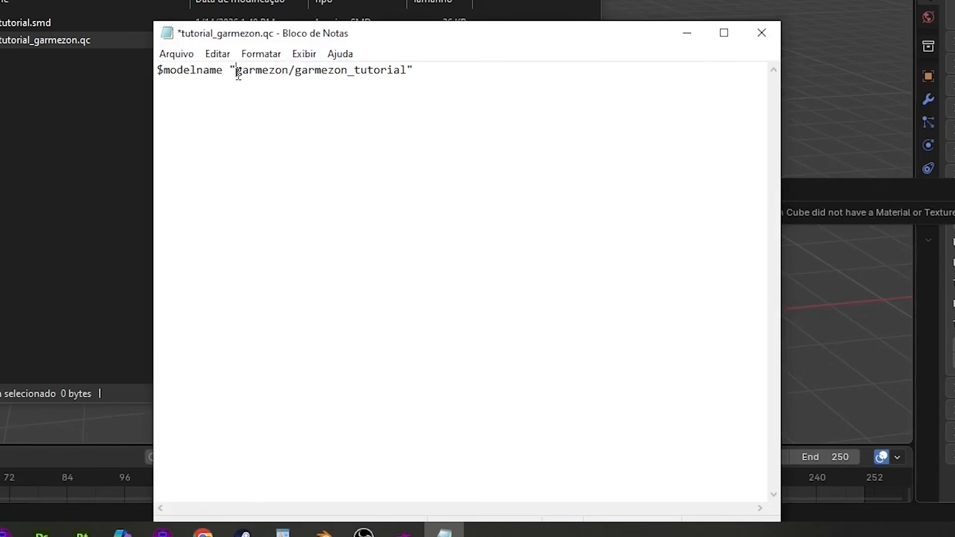
left_click_drag(237, 74, 290, 78)
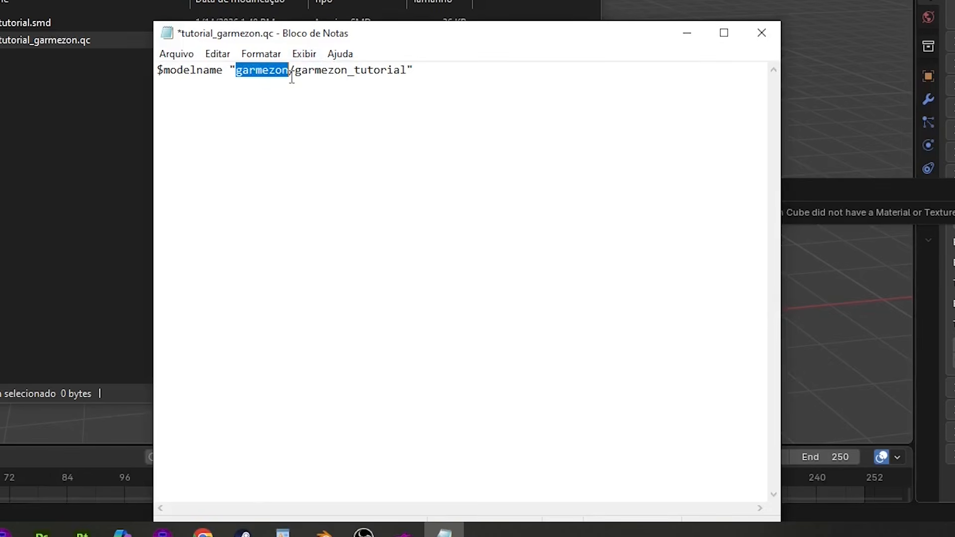
left_click(290, 78)
left_click(240, 73)
left_click_drag(239, 73, 289, 73)
left_click(290, 73)
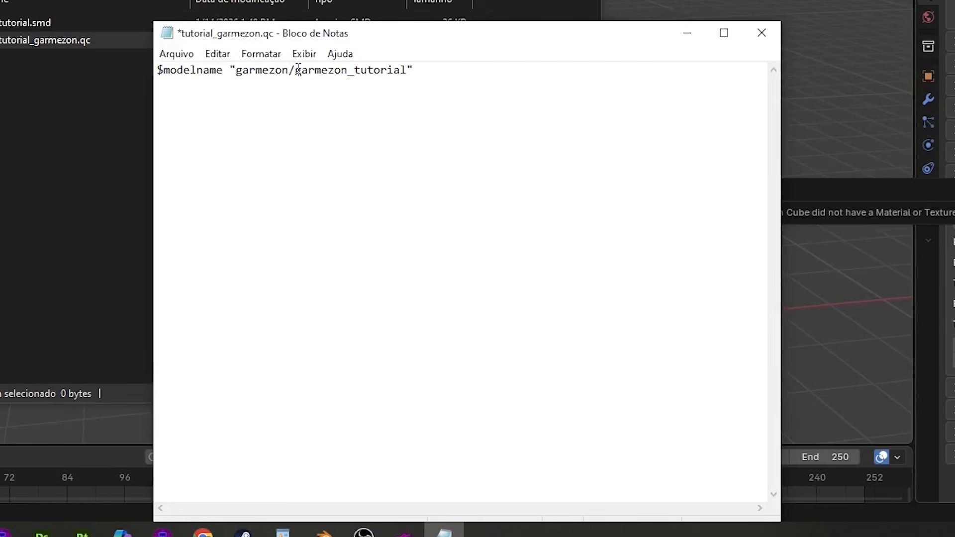
left_click_drag(297, 70, 408, 75)
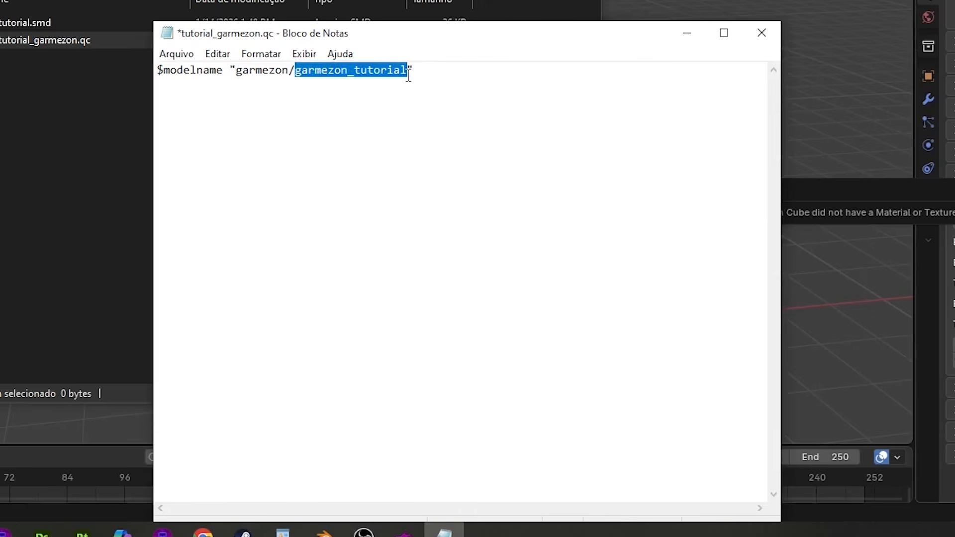
Step: Add the line $body garmezon "tutorial" below the model name, separated by a blank line, and save the file
left_click(444, 84)
key("Return")
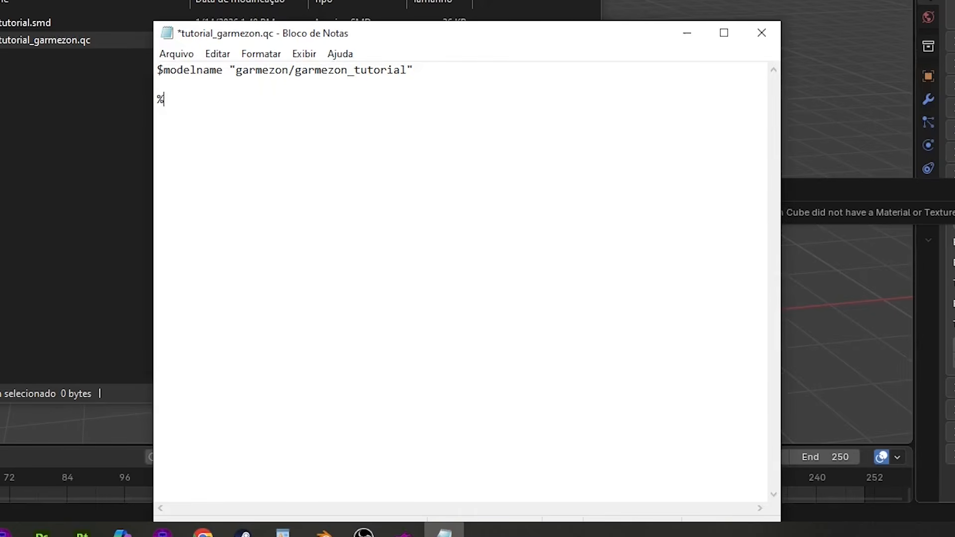
type("$body ")
type("body_")
key("BackSpace")
key("BackSpace")
key("BackSpace")
key("BackSpace")
key("BackSpace")
type("garmezon")
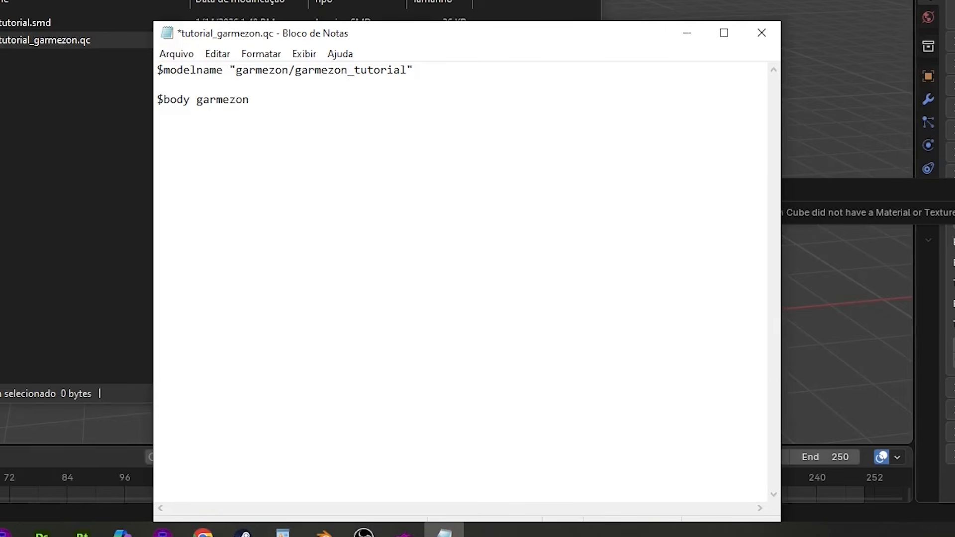
type(" \"")
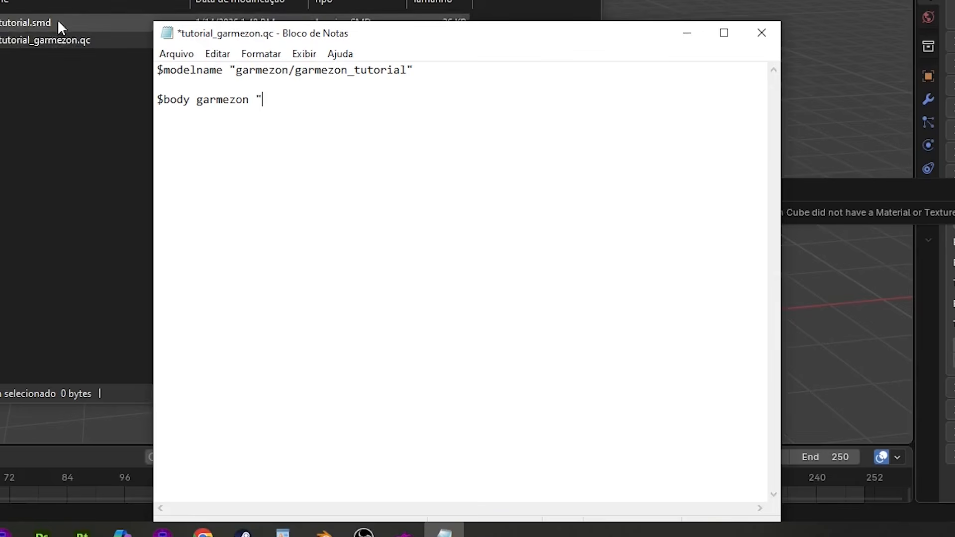
type("tutorial")
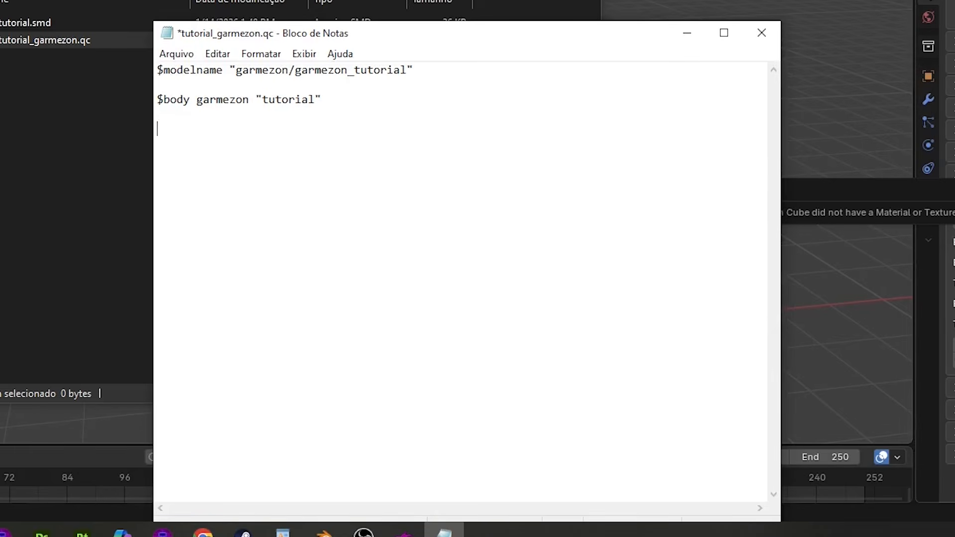
key("ctrl+s")
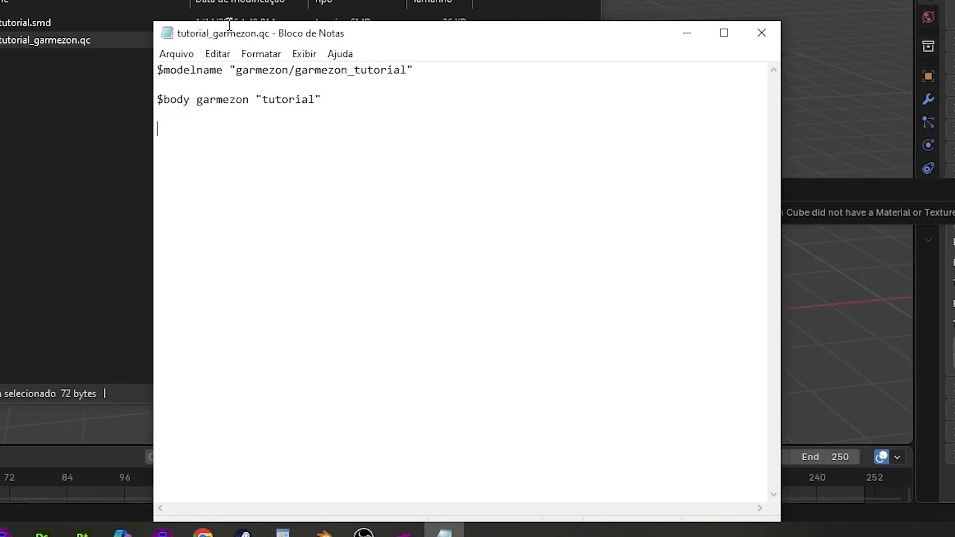
Step: Add the lines $sequence idle "tutorial" and $staticprop, separated by a blank line, and save the QC file
type("$")
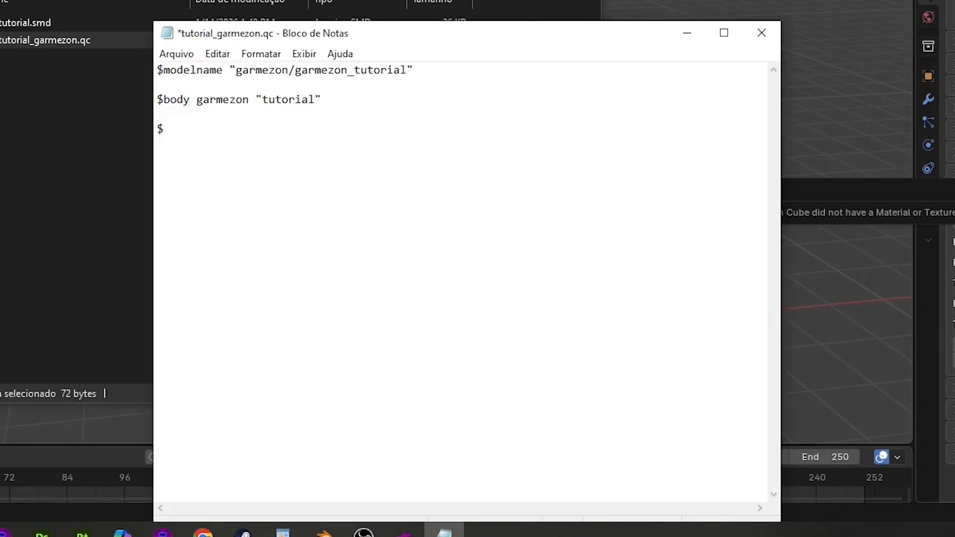
type("sequence idle \"tutorial")
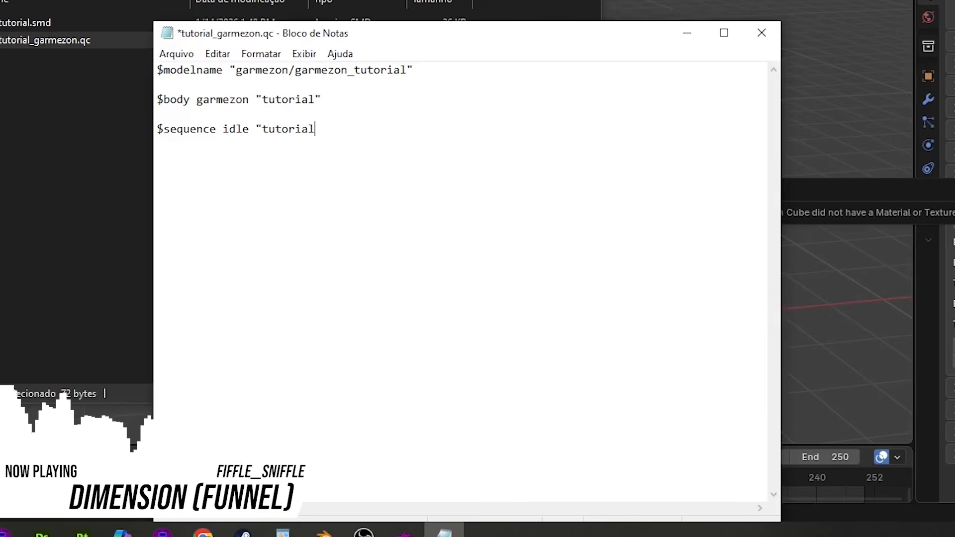
type("\"")
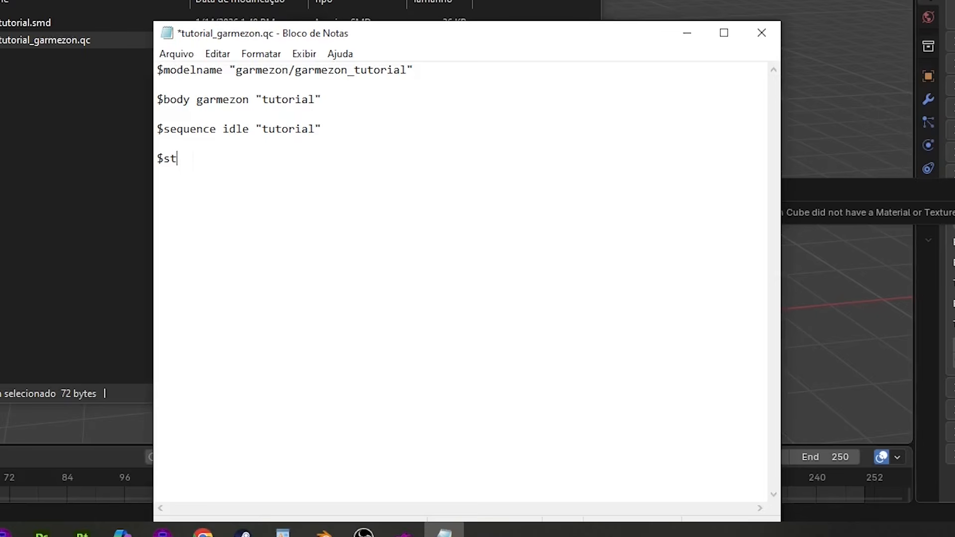
type("cprop")
key("ctrl+s")
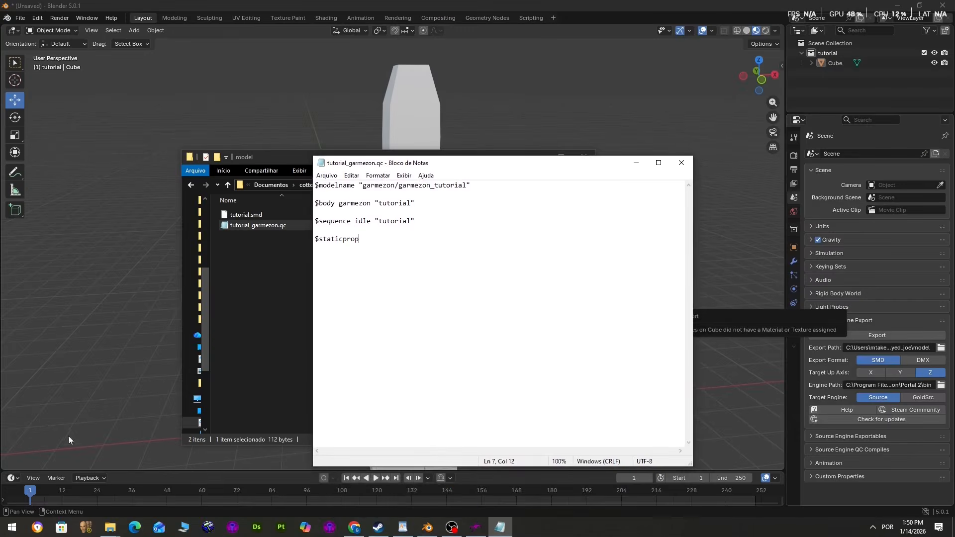
Step: Launch Crowbar and choose tutorial_garmezon.qc from the model folder as the QC input for compiling
left_click(12, 527)
type("crow")
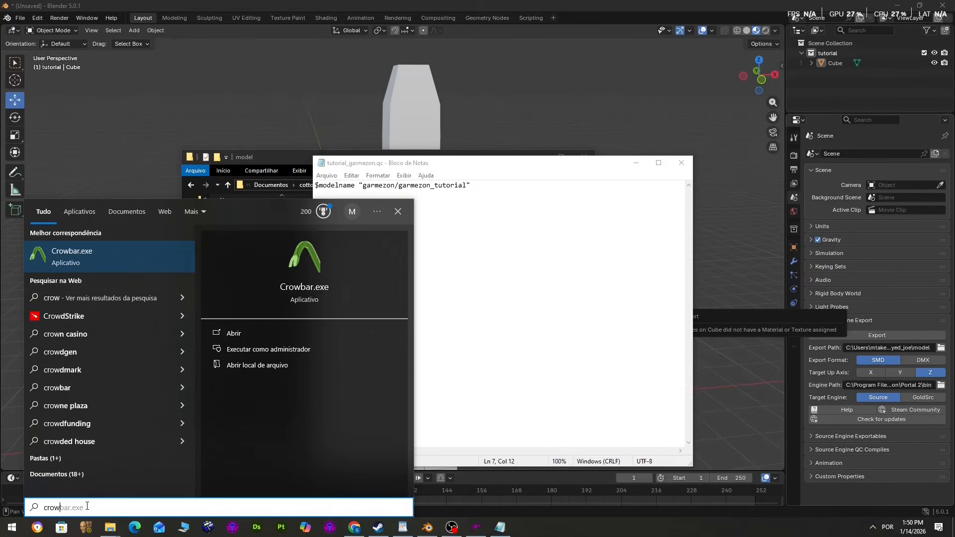
key("Return")
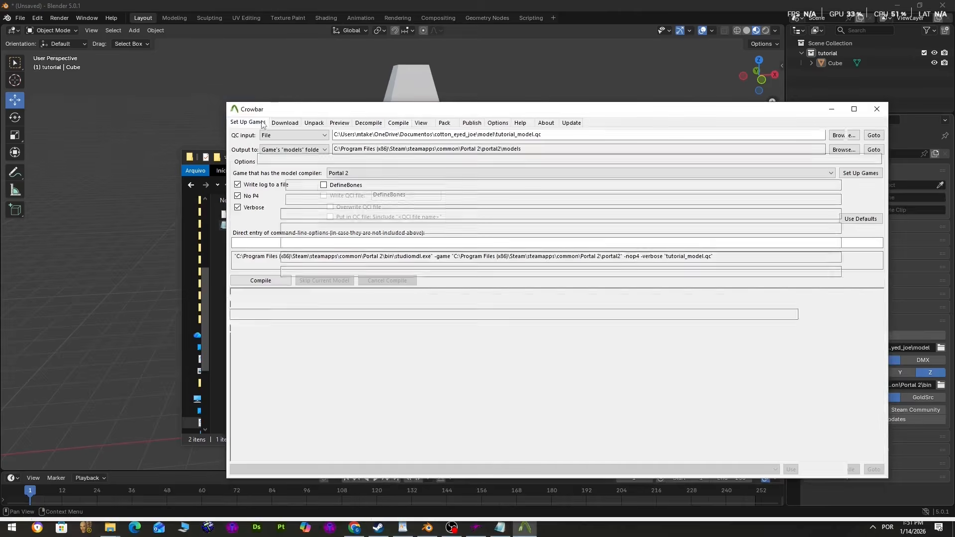
left_click(263, 123)
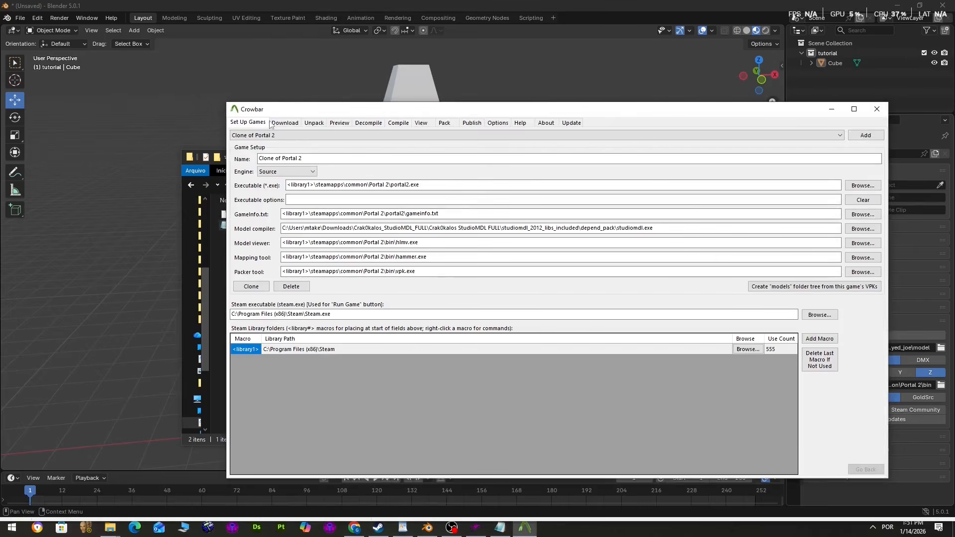
left_click(399, 124)
left_click_drag(315, 109, 239, 224)
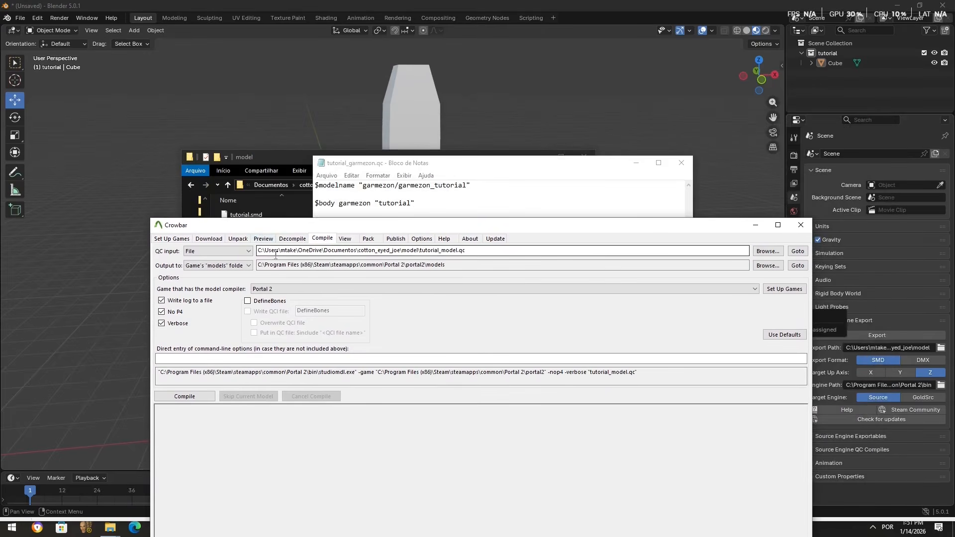
left_click(767, 250)
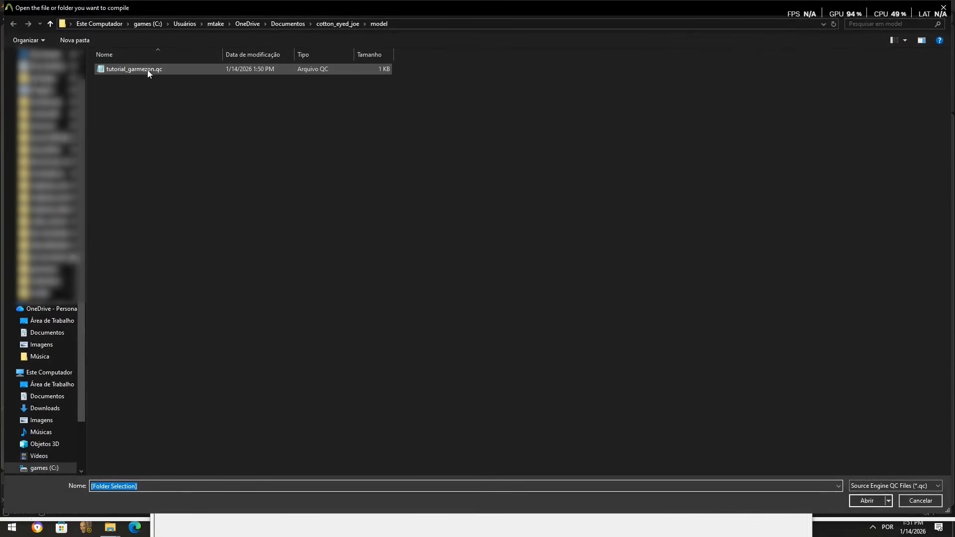
double_click(213, 71)
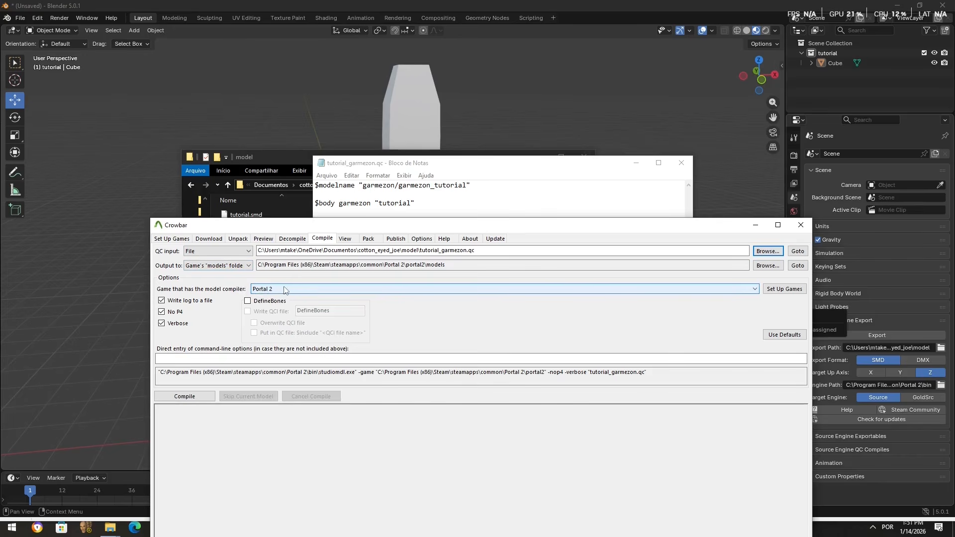
left_click(240, 265)
left_click(234, 274)
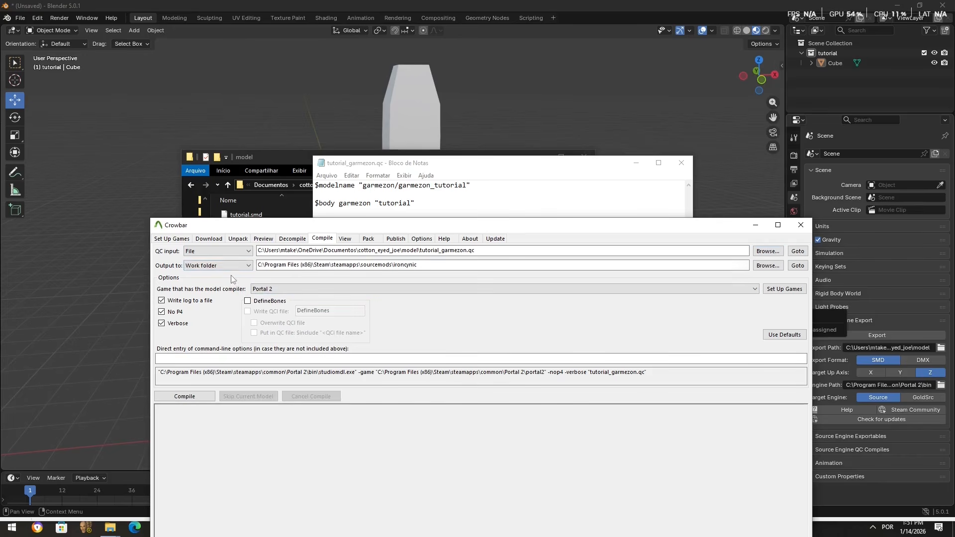
left_click(234, 265)
left_click(234, 282)
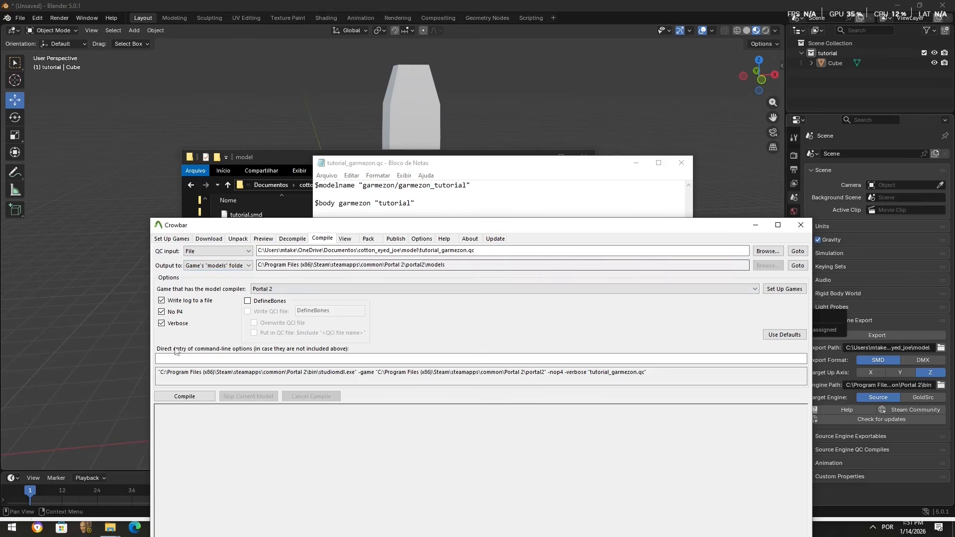
Step: Compile tutorial_garmezon.qc for Portal 2 and check the compile log for errors
left_click(184, 396)
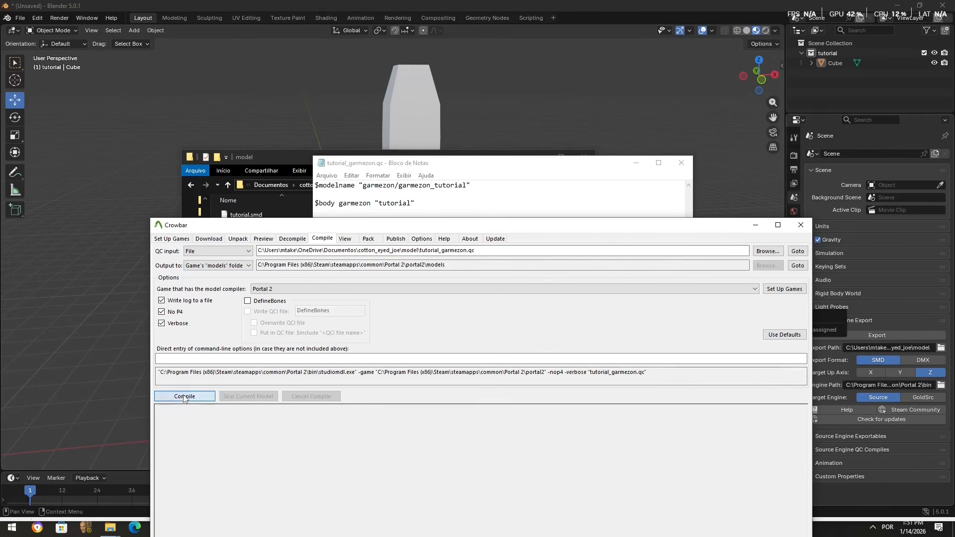
left_click_drag(263, 225, 262, 119)
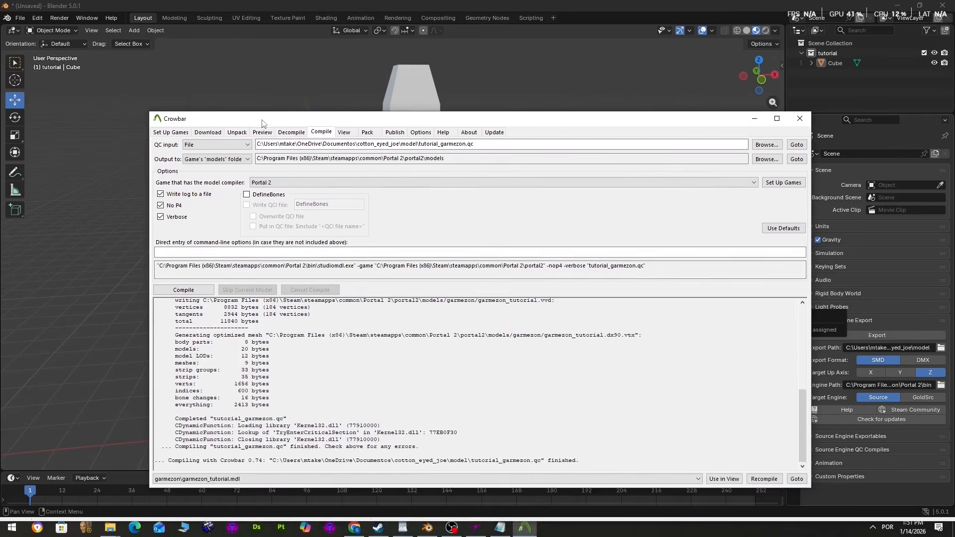
scroll(307, 377, "up", 4)
scroll(306, 375, "up", 6)
scroll(348, 388, "down", 10)
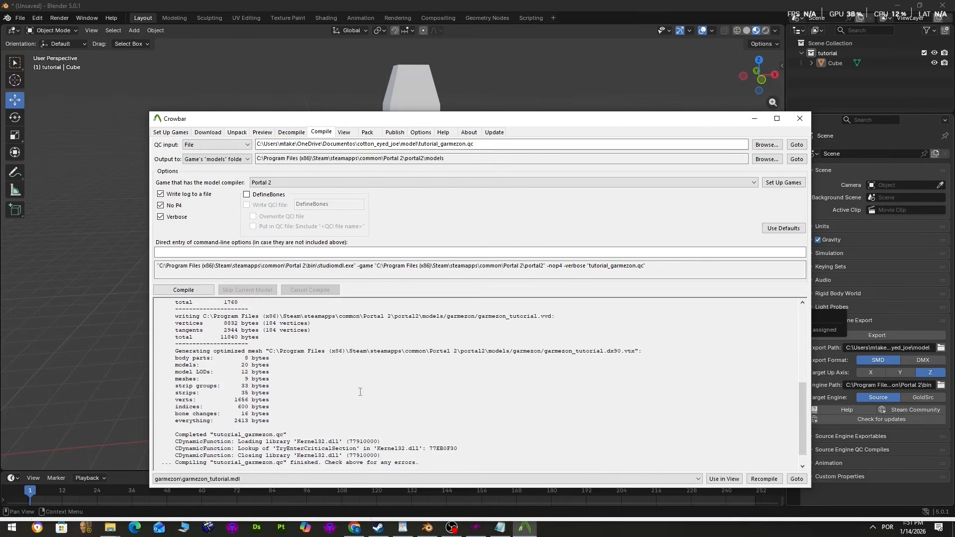
Step: Switch to HLMV++, load garmezon_tutorial.mdl from Portal 2's models\garmezon folder, and inspect the model from several angles
left_click(478, 530)
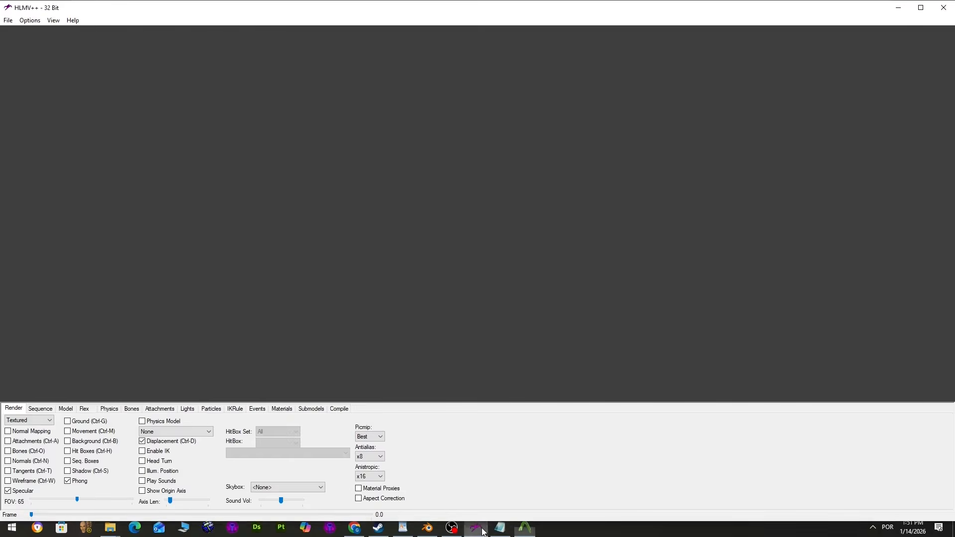
left_click(8, 20)
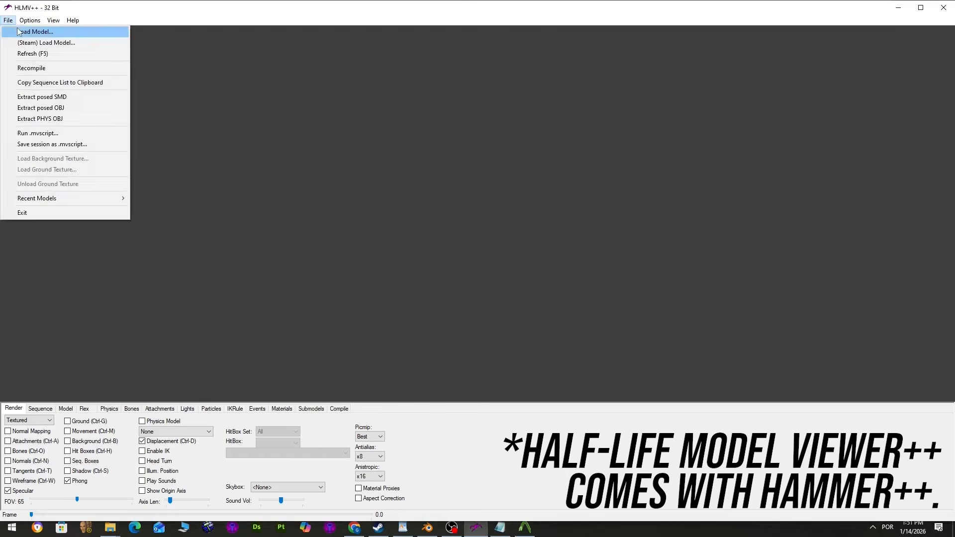
left_click(30, 30)
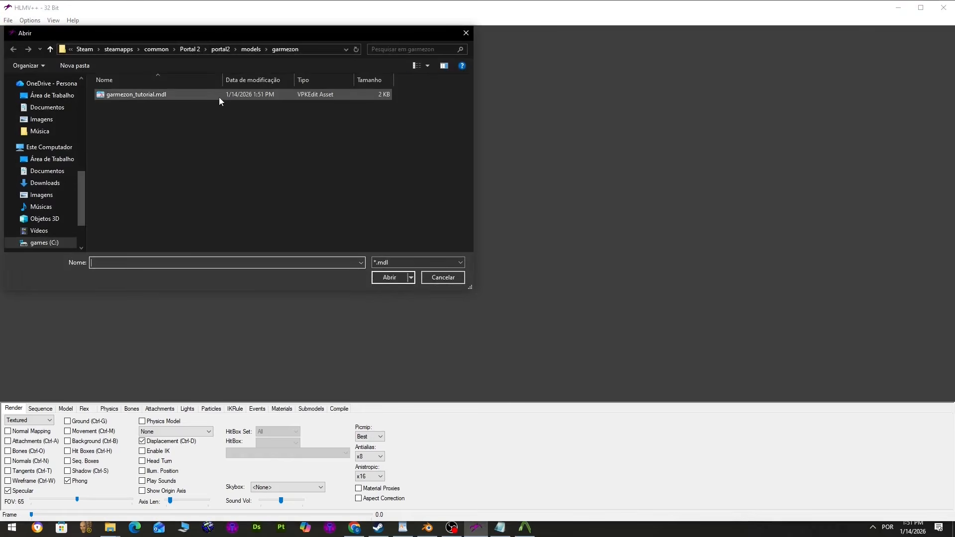
double_click(219, 96)
left_click_drag(431, 208, 557, 226)
left_click_drag(557, 226, 534, 227)
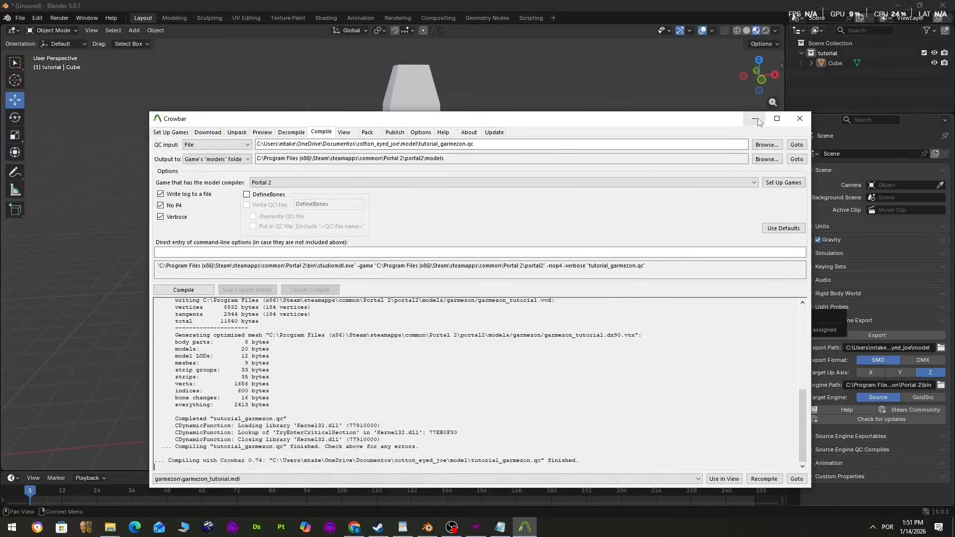
Step: Minimize the windows covering Blender, select the Cube object, and create a new material for it
left_click(754, 119)
left_click(655, 161)
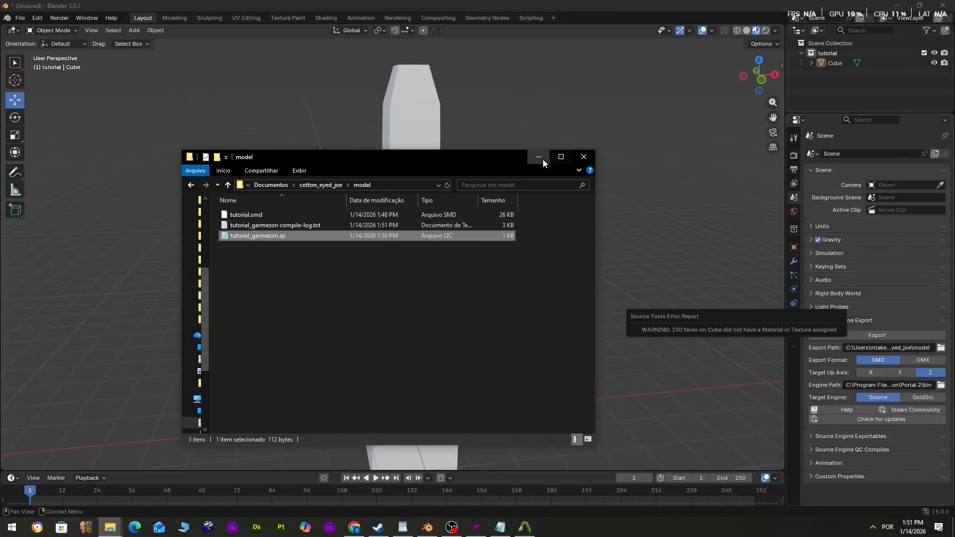
left_click(538, 157)
scroll(484, 169, "down", 3)
left_click(423, 222)
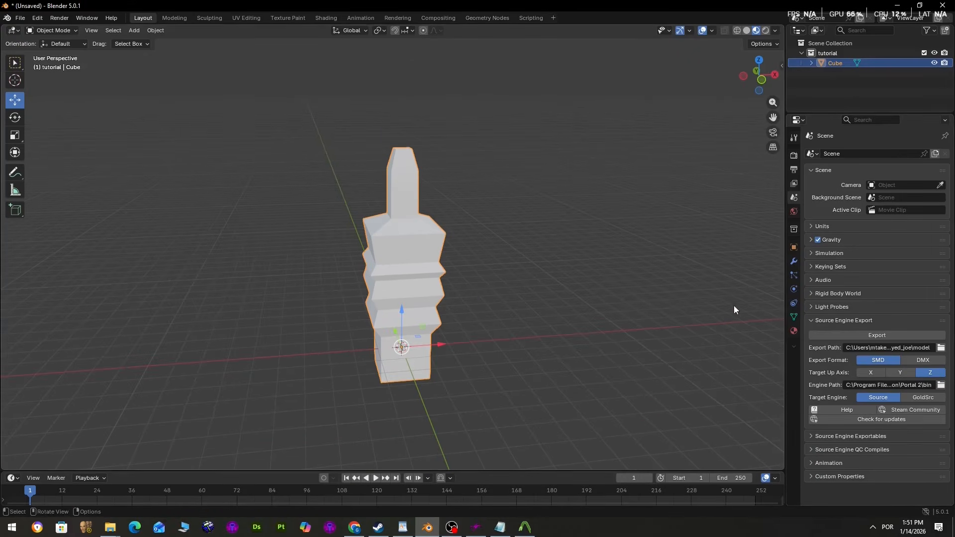
left_click(794, 331)
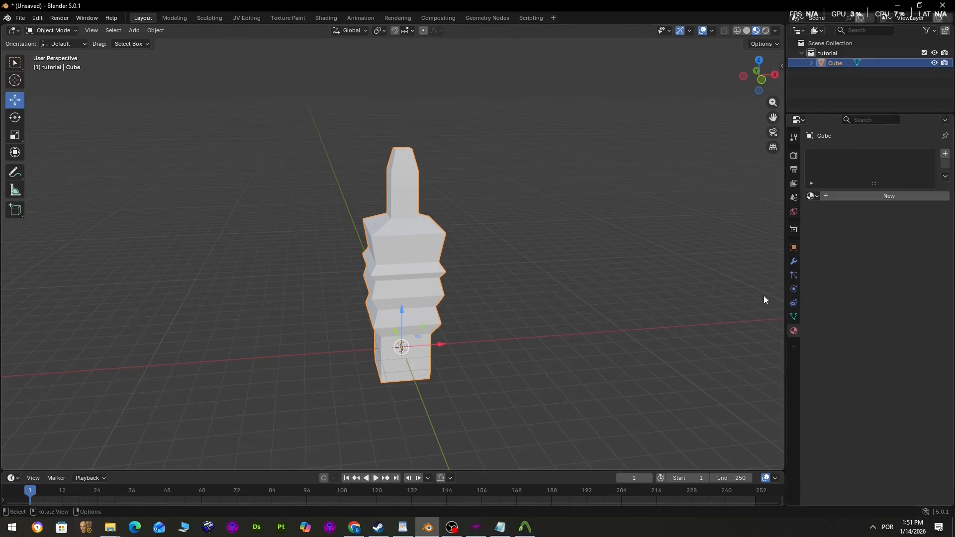
left_click(823, 195)
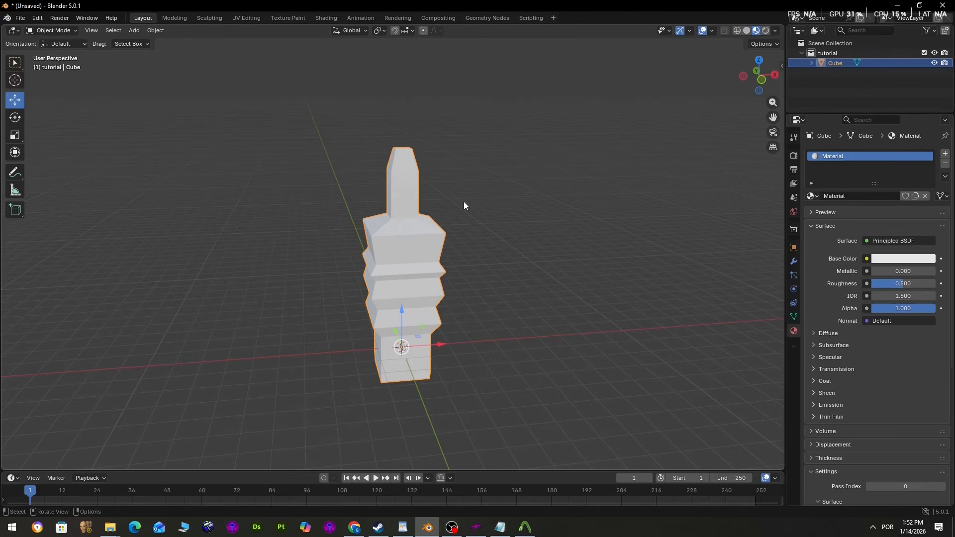
Step: Rename the Cube's new material to PMAM
left_click(839, 196)
type("PMAM")
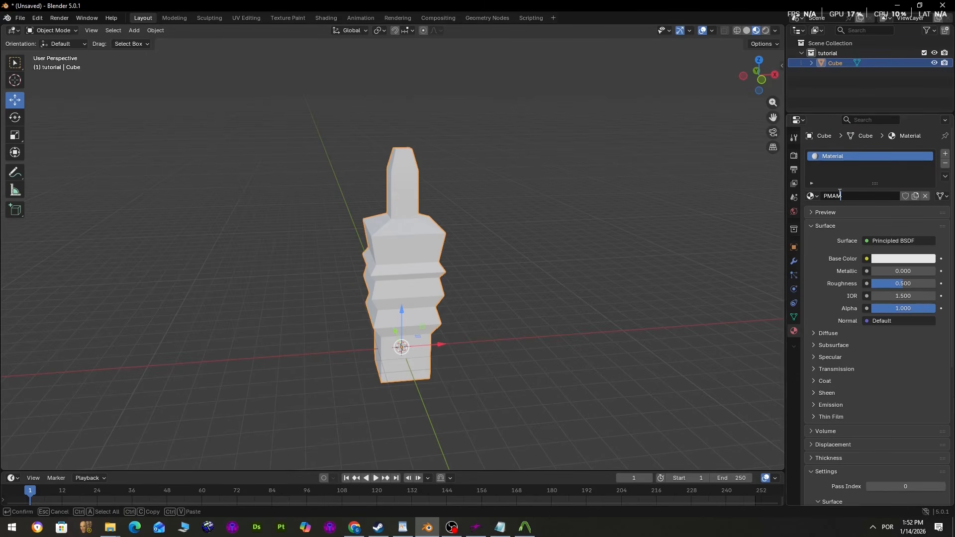
key("Return")
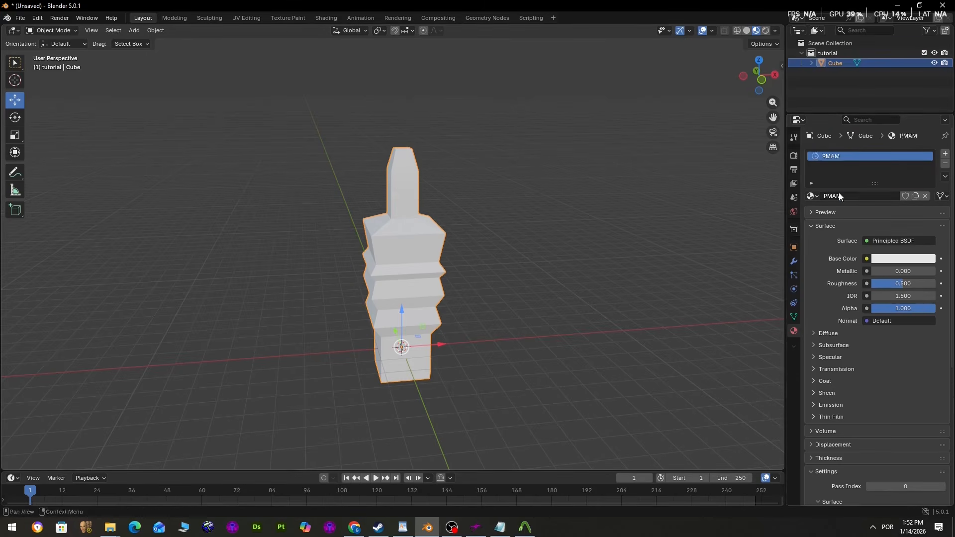
Step: In the Shading workspace, add pmamrules.png from the cotton_eyed_joe folder as an image texture feeding the PMAM material's Base Color
left_click(322, 21)
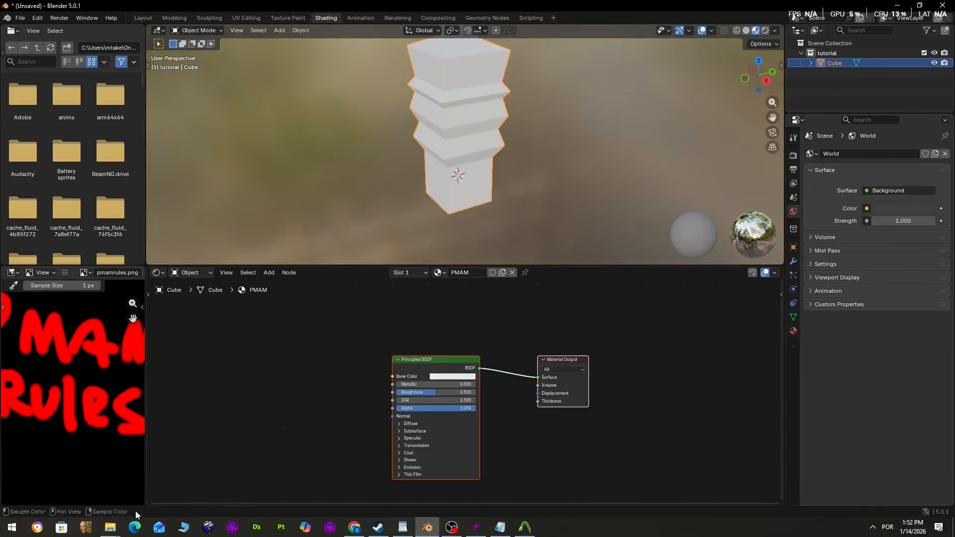
mouse_move(110, 527)
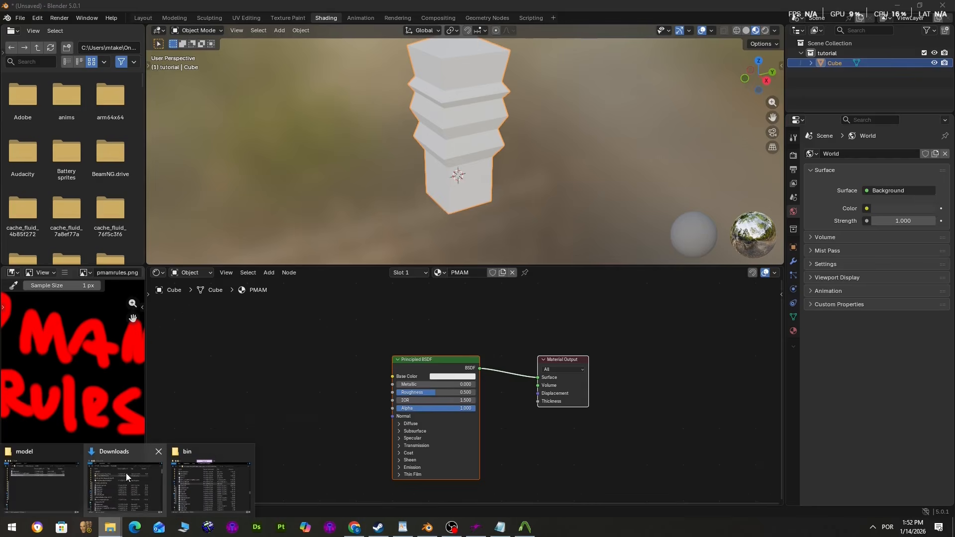
left_click(59, 478)
left_click(311, 184)
left_click(290, 232)
left_click_drag(290, 232, 303, 468)
left_click_drag(373, 477, 392, 377)
left_click_drag(344, 468, 310, 400)
Step: Return to the Layout workspace, check the textured model, and export it again as SMD with Source Engine Export
left_click(147, 18)
middle_click_drag(490, 286, 527, 298)
scroll(444, 301, "up", 5)
scroll(445, 300, "down", 3)
mouse_move(446, 301)
middle_mouse_down()
mouse_move(411, 287)
mouse_move(464, 290)
mouse_move(461, 280)
middle_mouse_up()
scroll(456, 273, "up", 3)
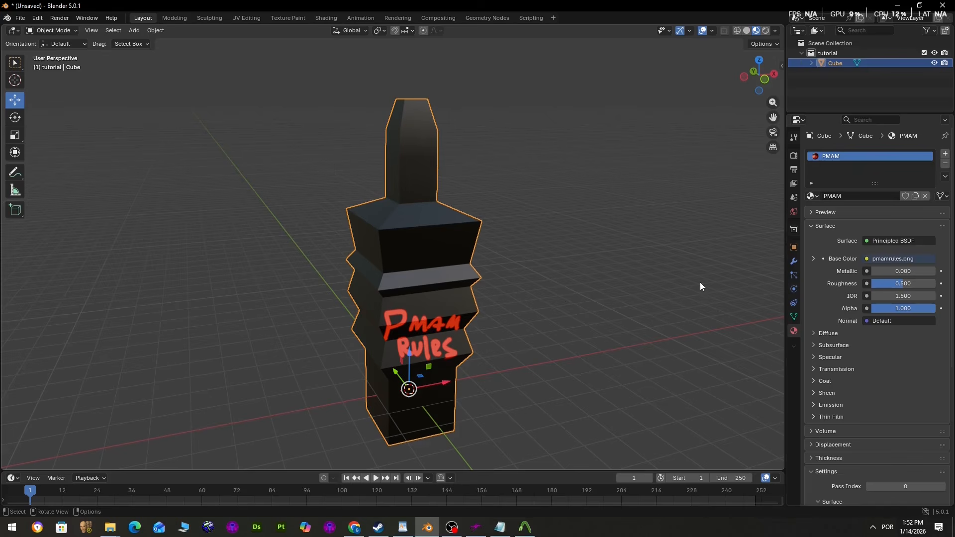
left_click(792, 201)
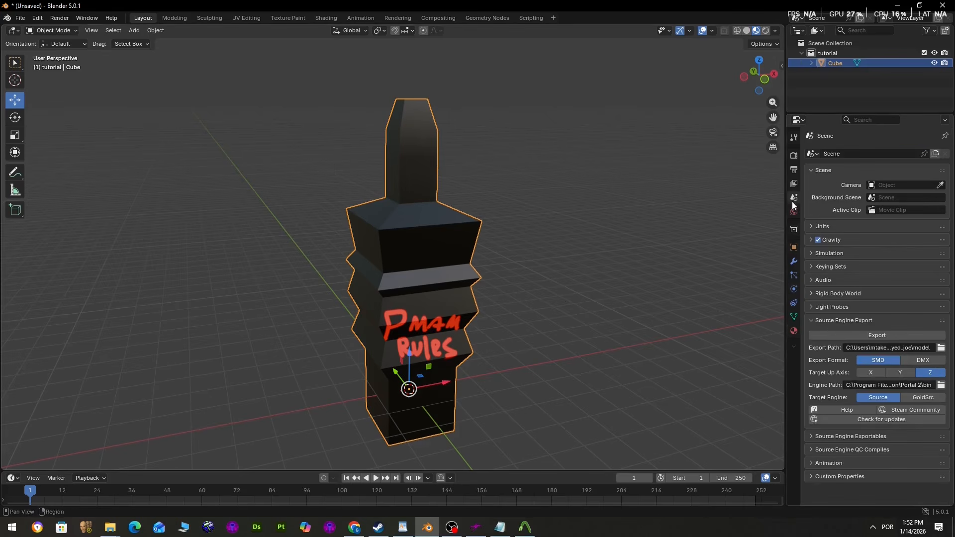
left_click(829, 336)
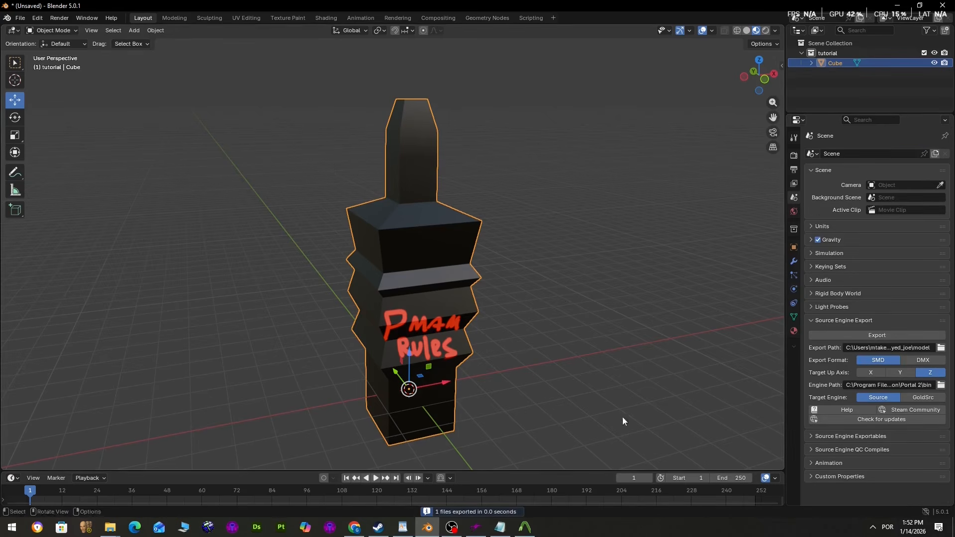
Step: Add the line $cdmaterials "garmezon/tutorial/" above $staticprop in tutorial_garmezon.qc, save the file, and put its window away
left_click(499, 528)
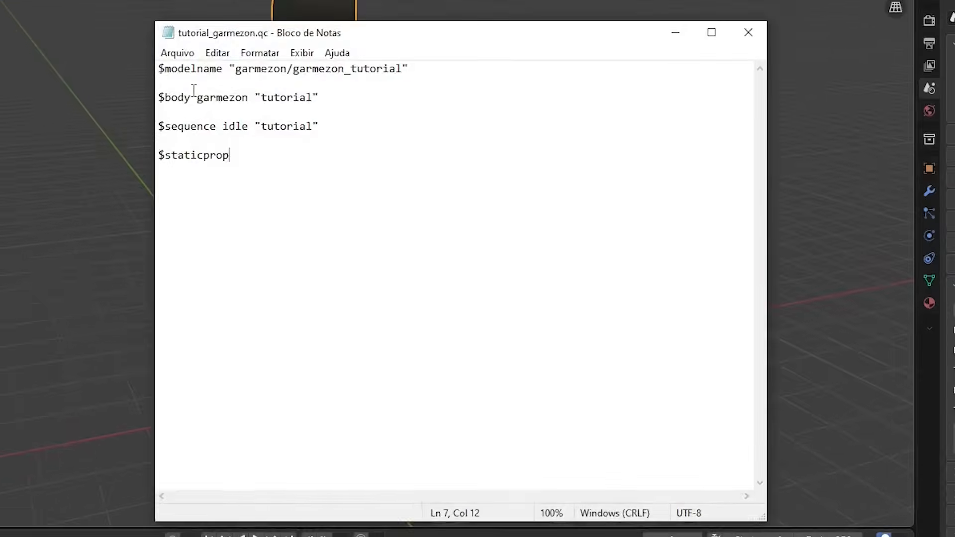
key("Return")
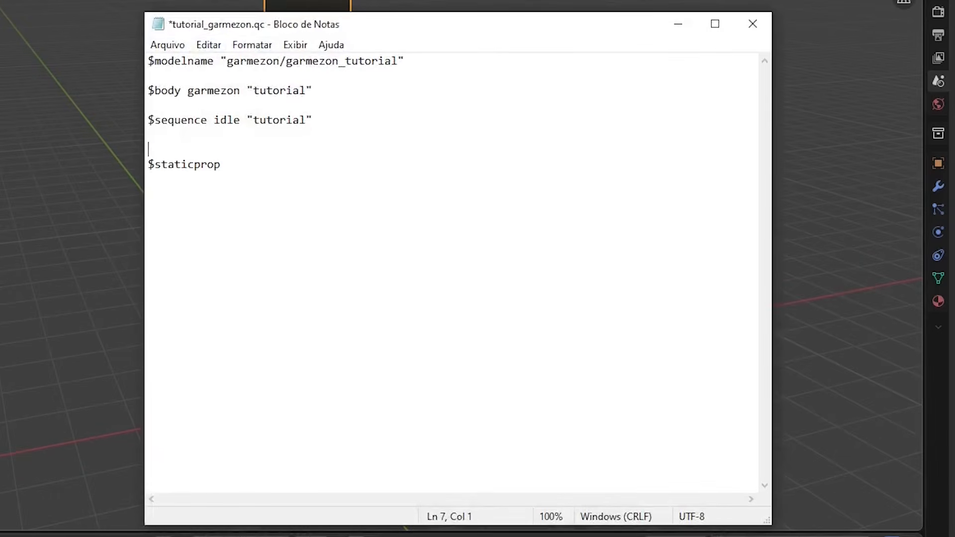
type("$cdmaterials")
key("Return")
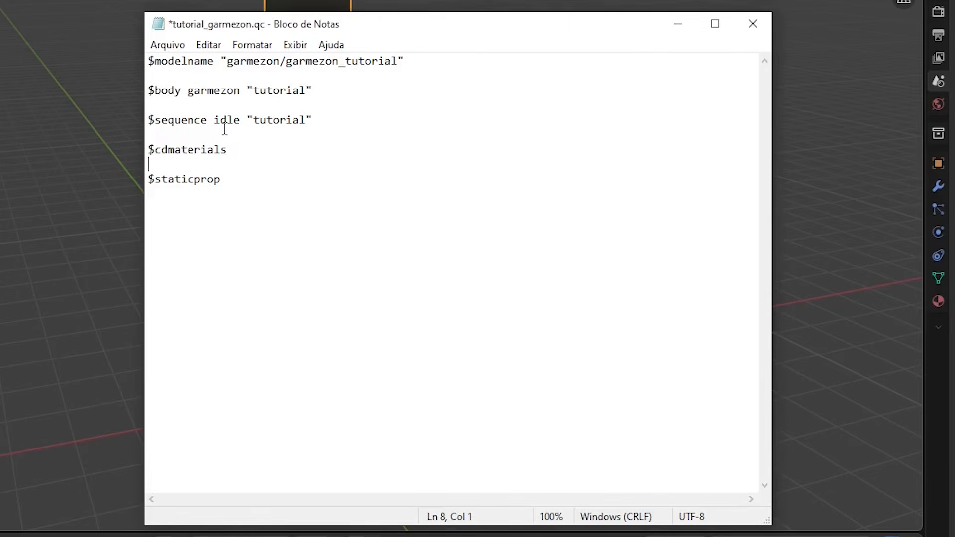
type("\"garmezon/tutorial/\"")
left_click_drag(364, 150, 358, 149)
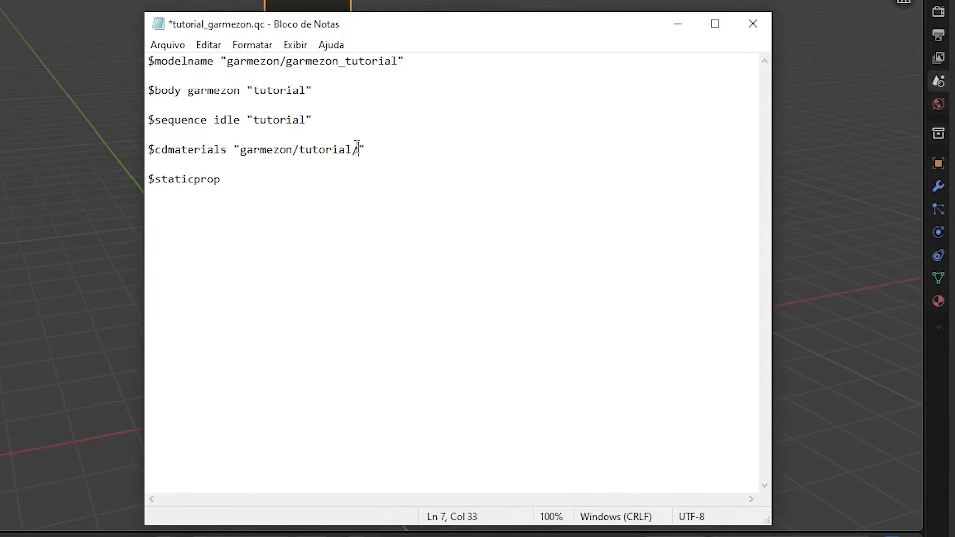
left_click_drag(357, 148, 245, 154)
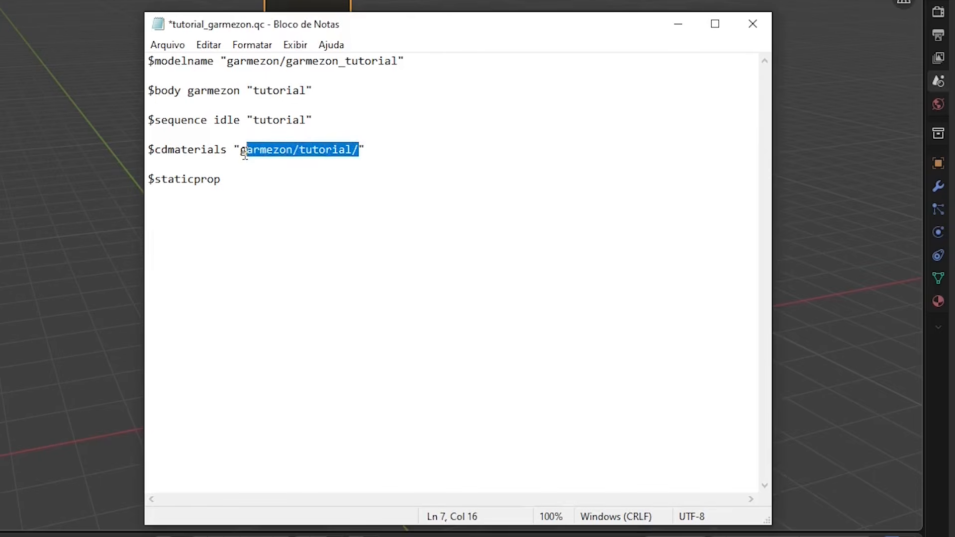
key("ctrl+s")
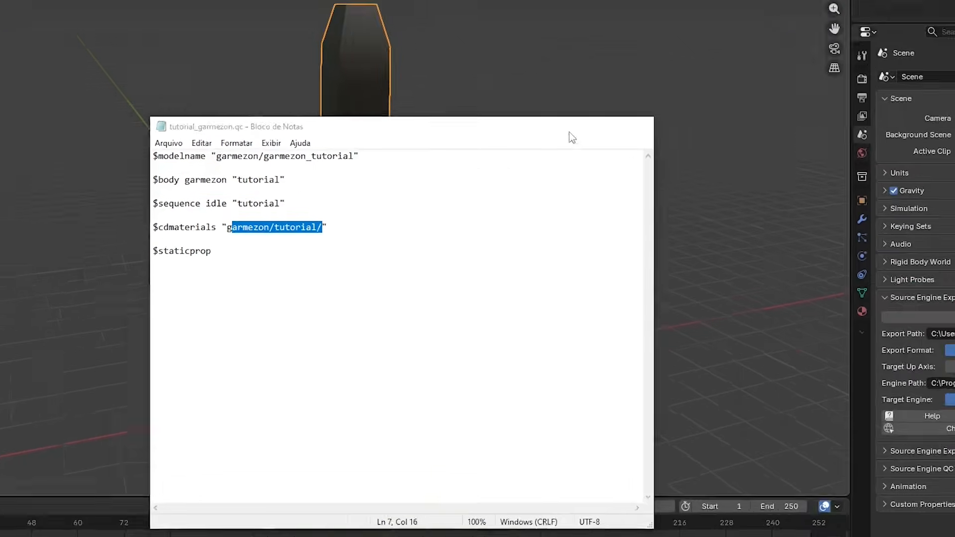
left_click(569, 132)
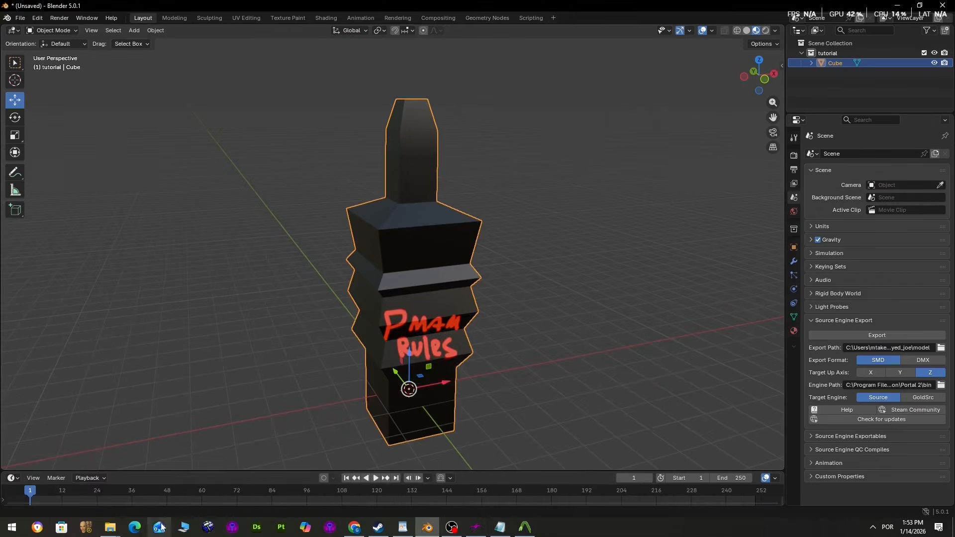
Step: Bring up the cotton_eyed_joe folder and launch VTFEdit
left_click(110, 528)
left_click(80, 469)
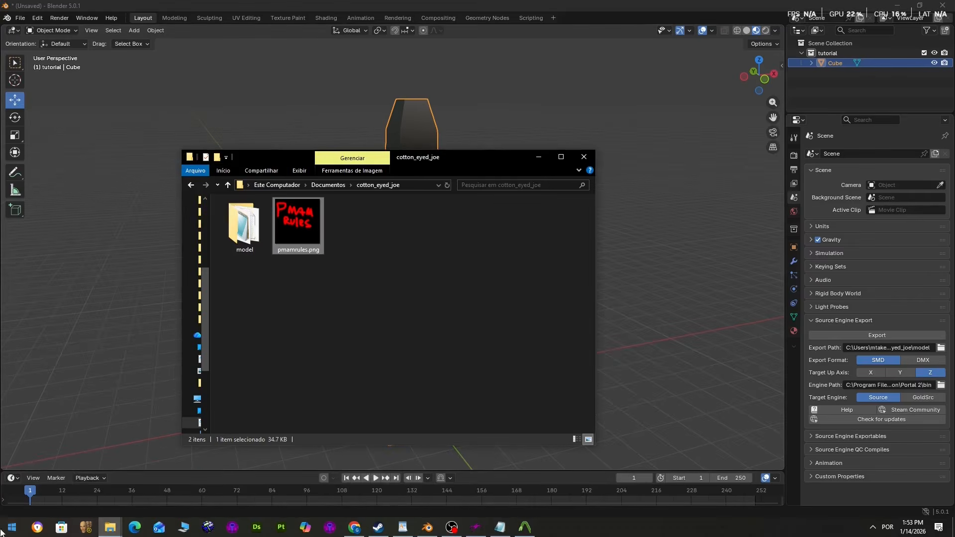
key("super")
type("vtf")
left_click(107, 250)
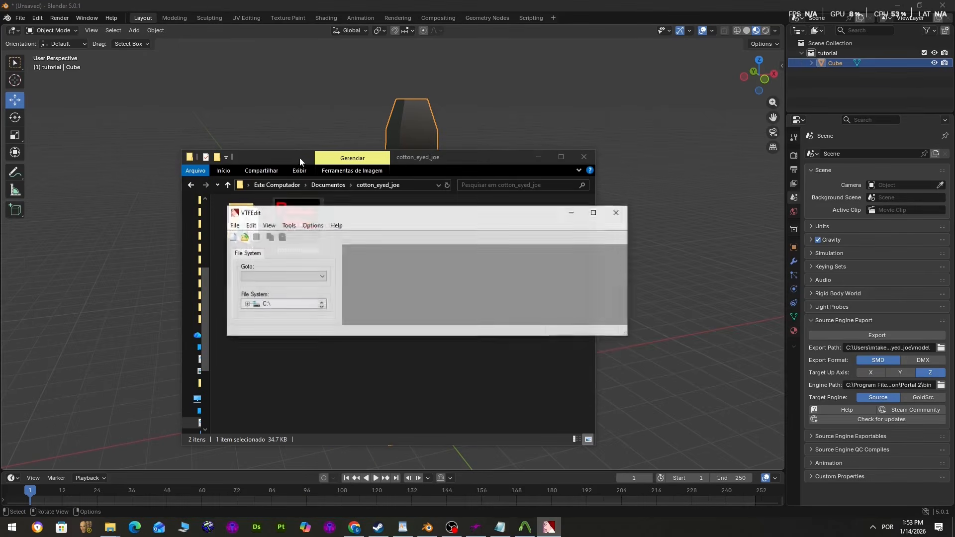
Step: Import pmamrules.png from the cotton_eyed_joe folder into VTFEdit
left_click(234, 226)
left_click(253, 288)
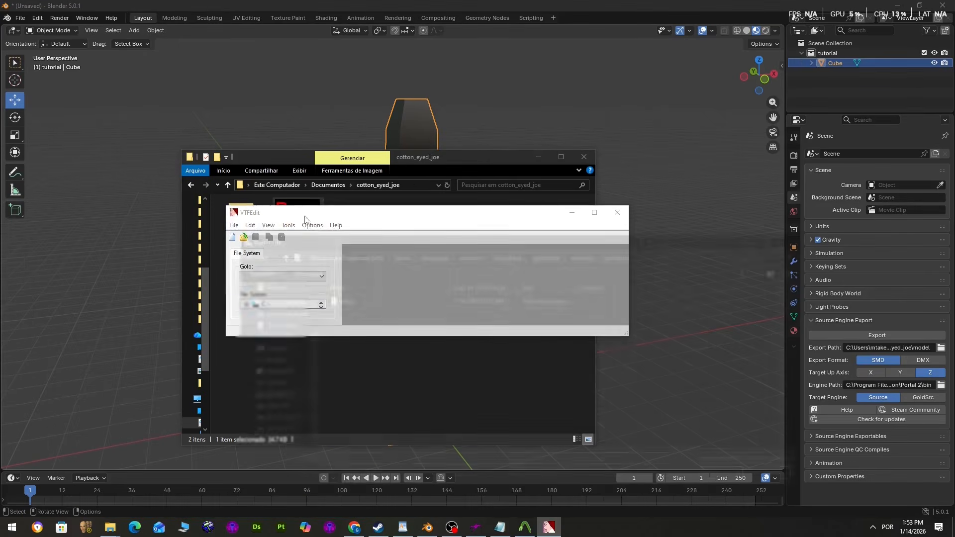
left_click(418, 185)
left_click(679, 366)
left_click(629, 256)
type("C:\\Users\\mtake\\OneDrive\\Documents\\cotton_eyed_joe")
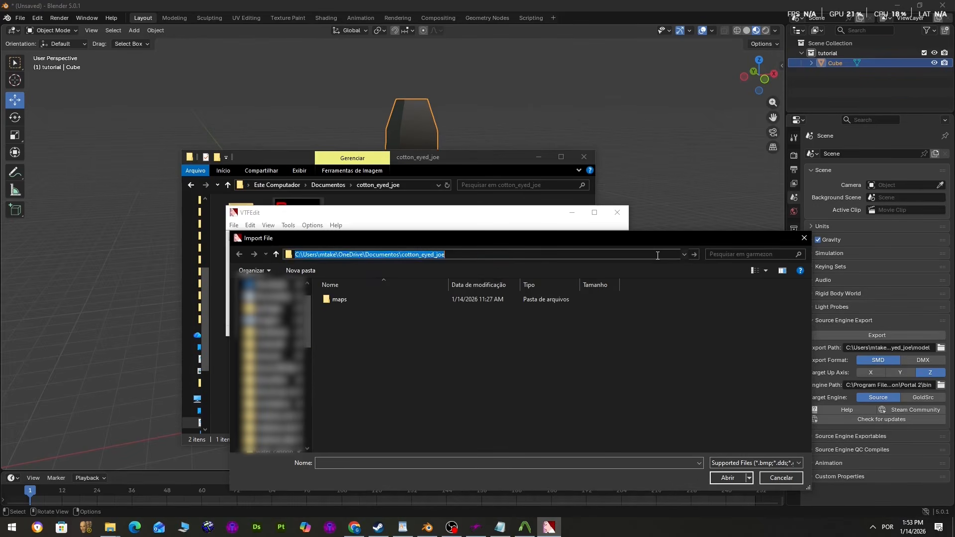
key("Return")
double_click(389, 325)
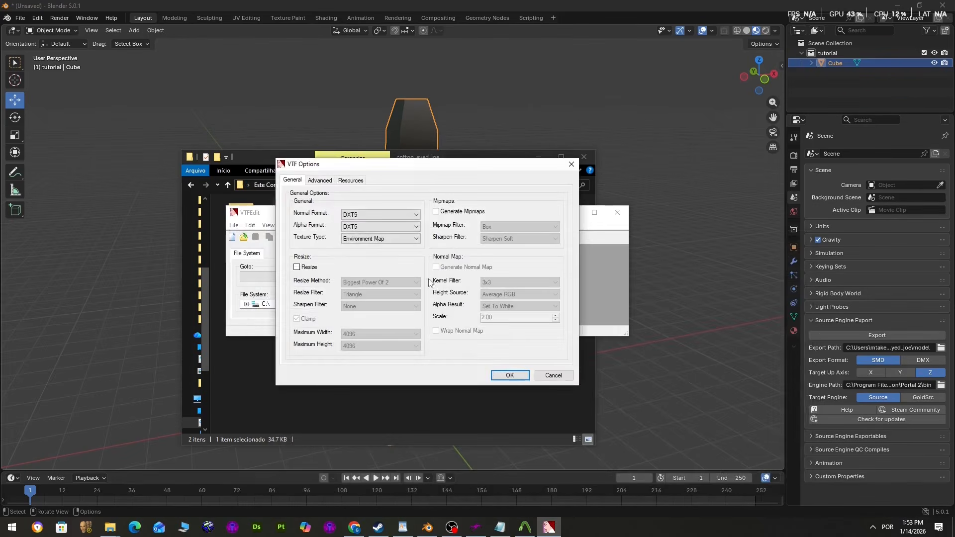
Step: Set the VTF import options to Animated Texture type, Resize enabled and DXT1 normal format, and accept them
left_click(381, 239)
left_click(373, 247)
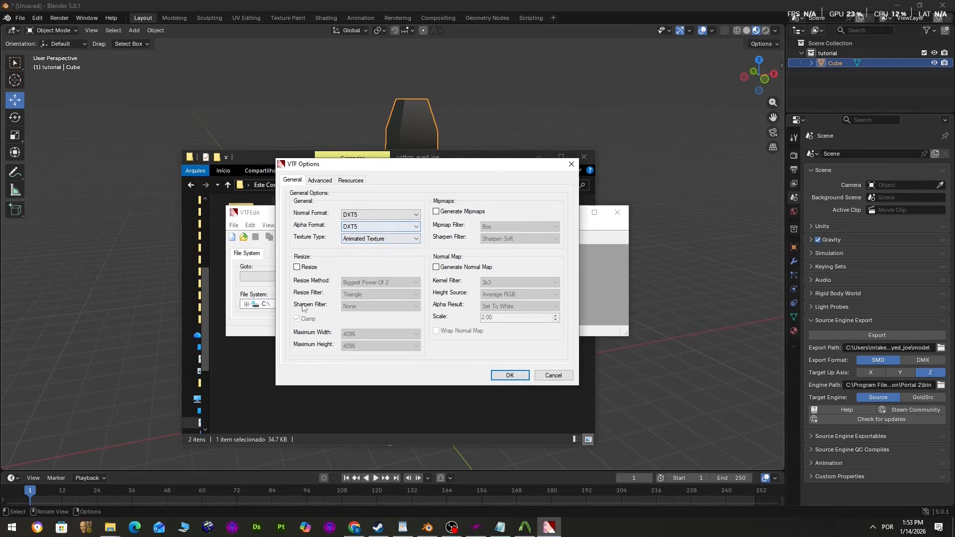
left_click(297, 267)
left_click(381, 215)
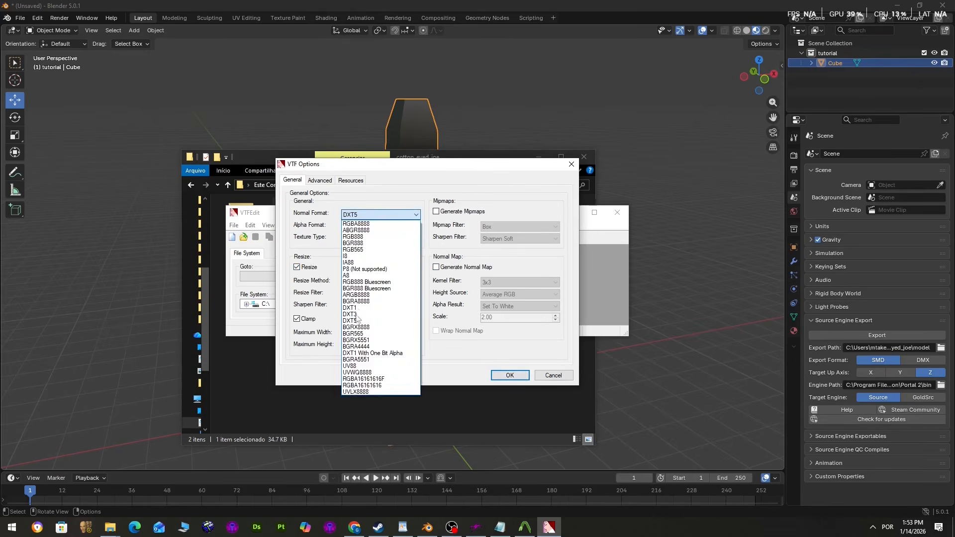
left_click(358, 310)
left_click(509, 373)
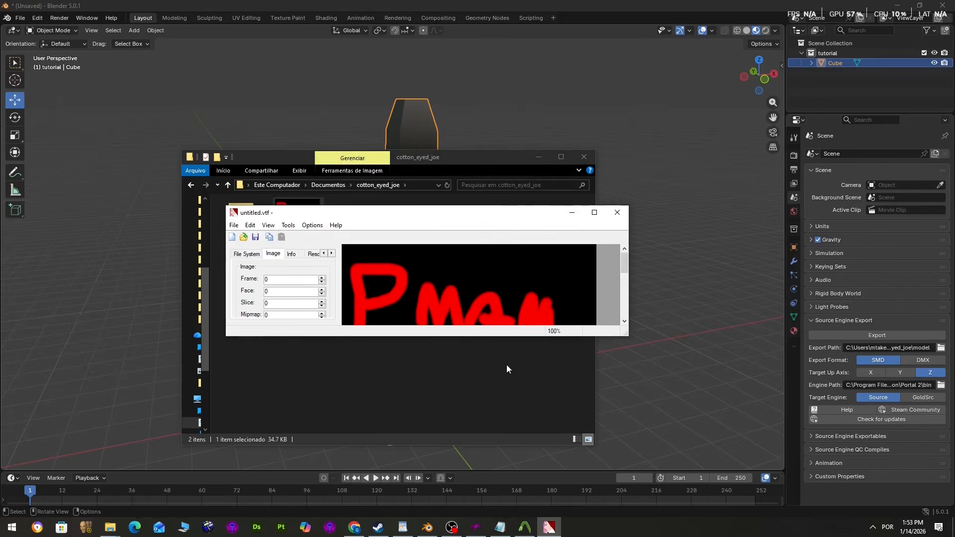
Step: Save the texture as PMAM.vtf in the cotton_eyed_joe folder, view it enlarged, and close VTFEdit
left_click(233, 225)
left_click(275, 261)
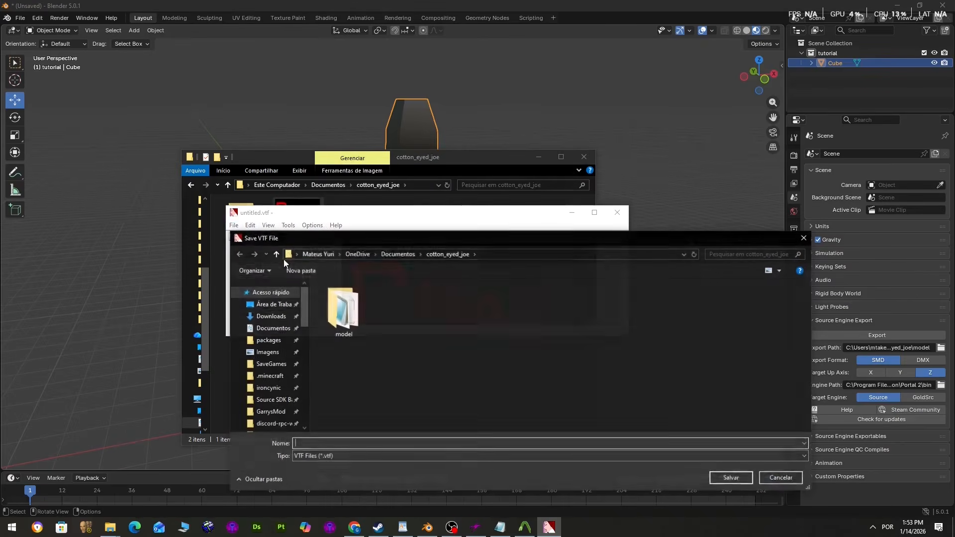
type("pmam")
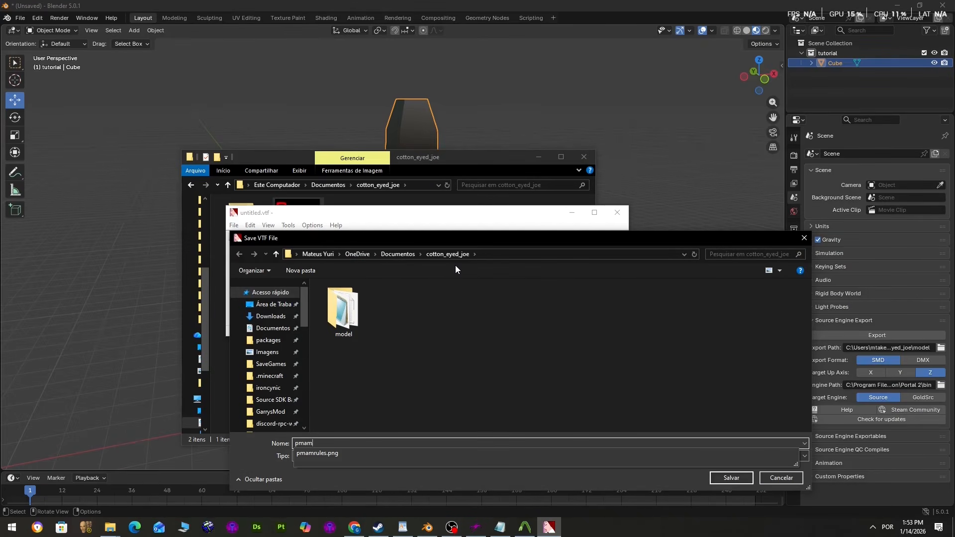
type("AM")
key("Return")
left_click(649, 223)
key("alt+Tab")
left_click(594, 212)
left_click(943, 5)
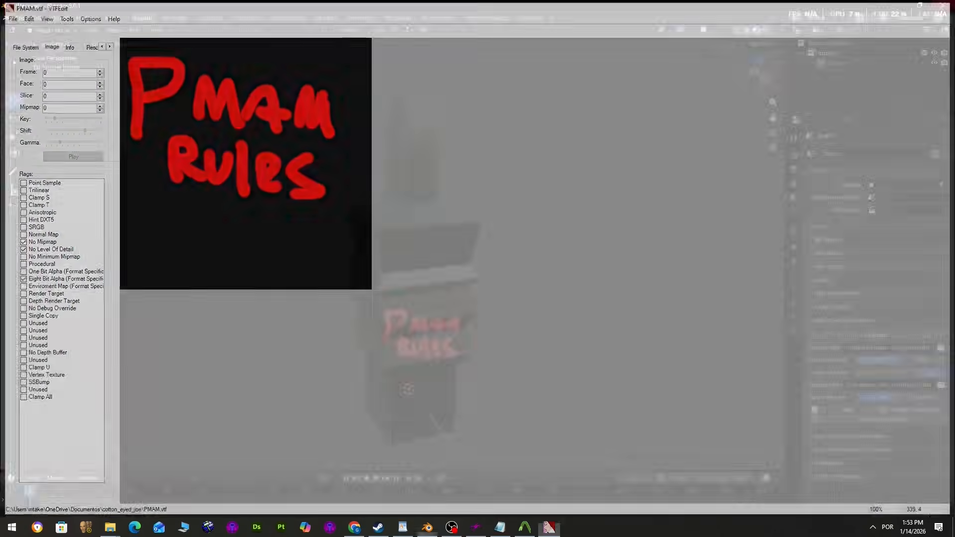
Step: Check and close the QC text file, and recompile tutorial_garmezon.qc for Portal 2 in Crowbar
left_click(500, 527)
left_click(405, 277)
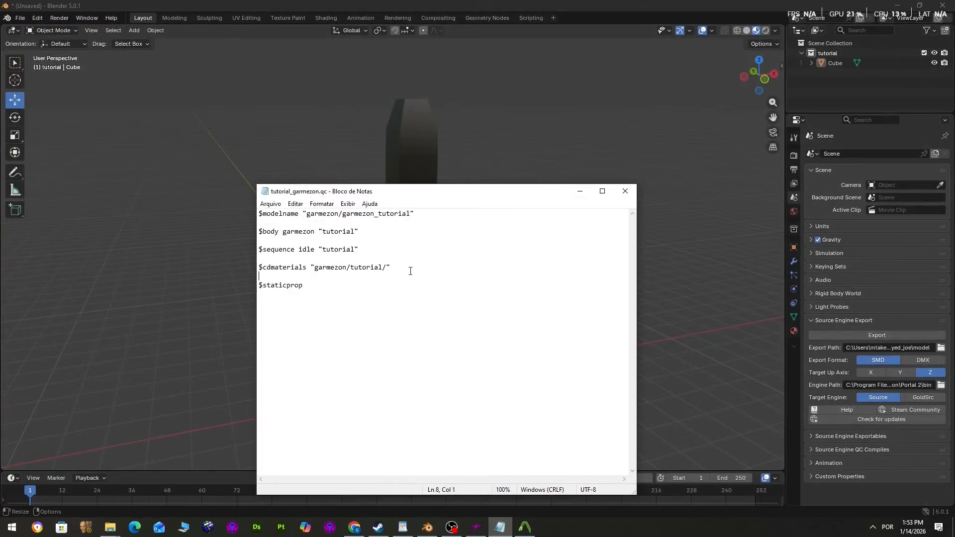
left_click(625, 191)
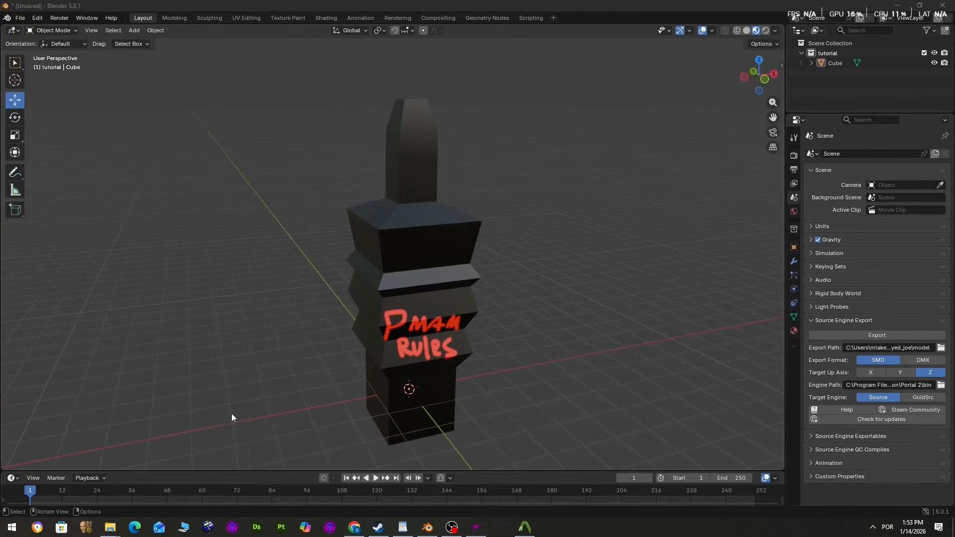
left_click(495, 526)
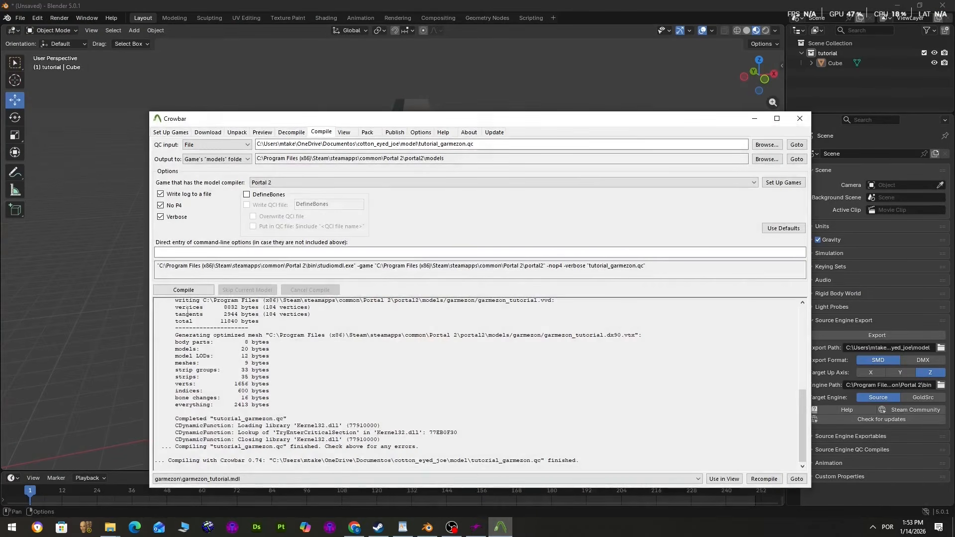
left_click(191, 292)
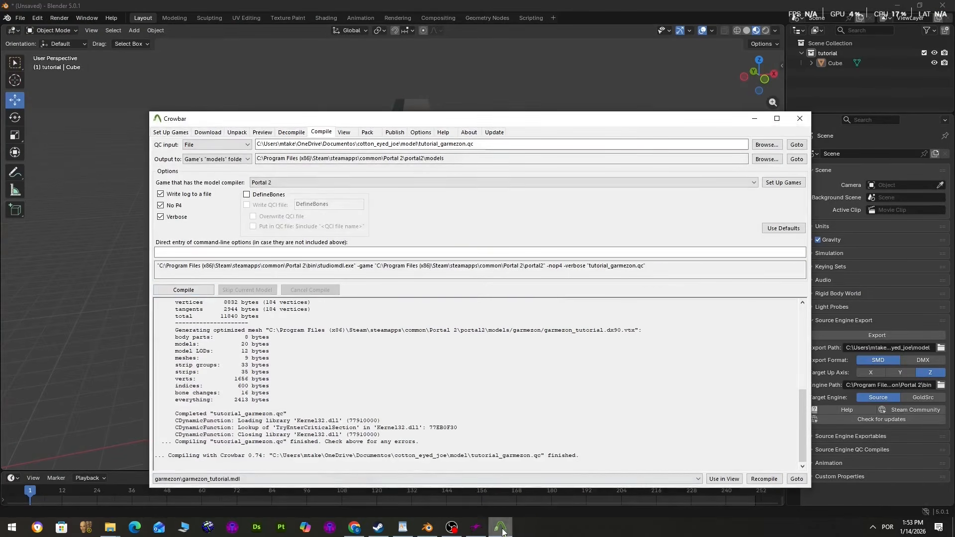
Step: Switch to HLMV++ and examine the recompiled model and its PMAM entry in the list of loaded VMTs
left_click(476, 527)
mouse_move(124, 388)
left_mouse_down()
mouse_move(323, 330)
mouse_move(136, 390)
left_mouse_up()
left_click(65, 409)
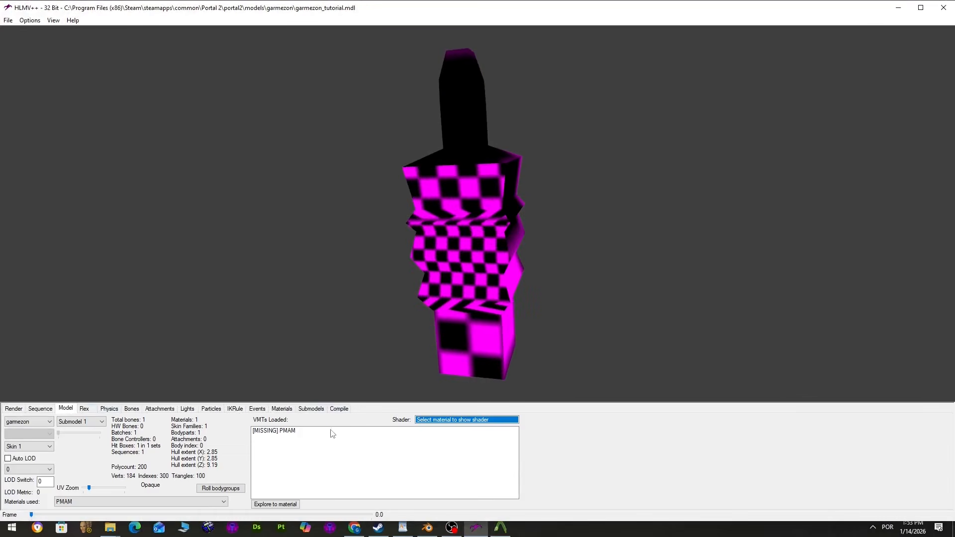
left_click(306, 432)
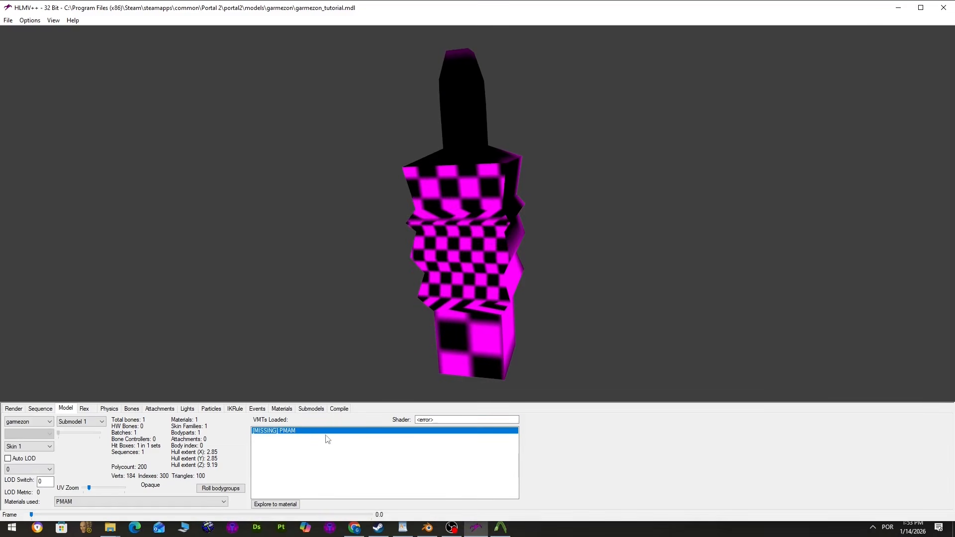
mouse_move(431, 354)
left_mouse_down()
mouse_move(417, 343)
mouse_move(421, 358)
left_mouse_up()
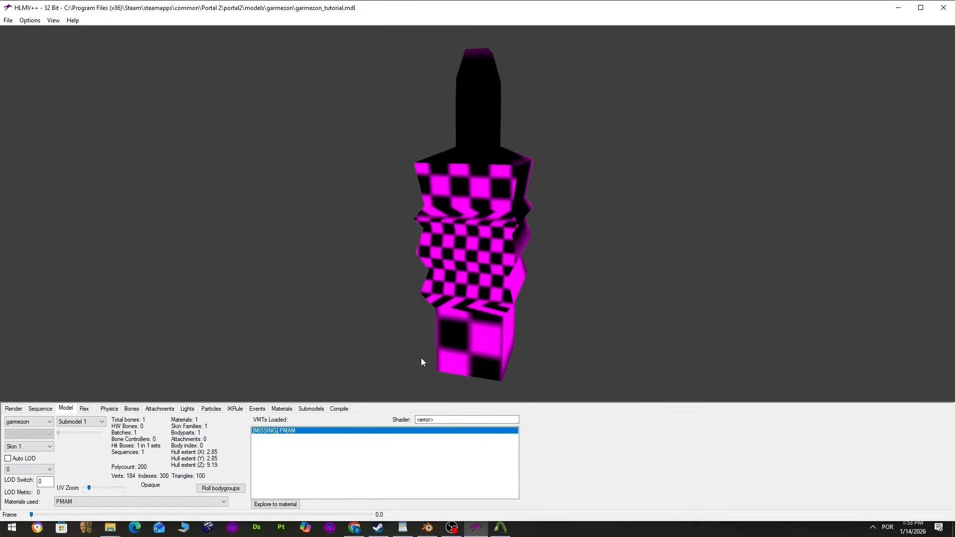
Step: Switch to the cotton_eyed_joe folder in File Explorer and cut PMAM.vtf
left_click(427, 528)
mouse_move(110, 527)
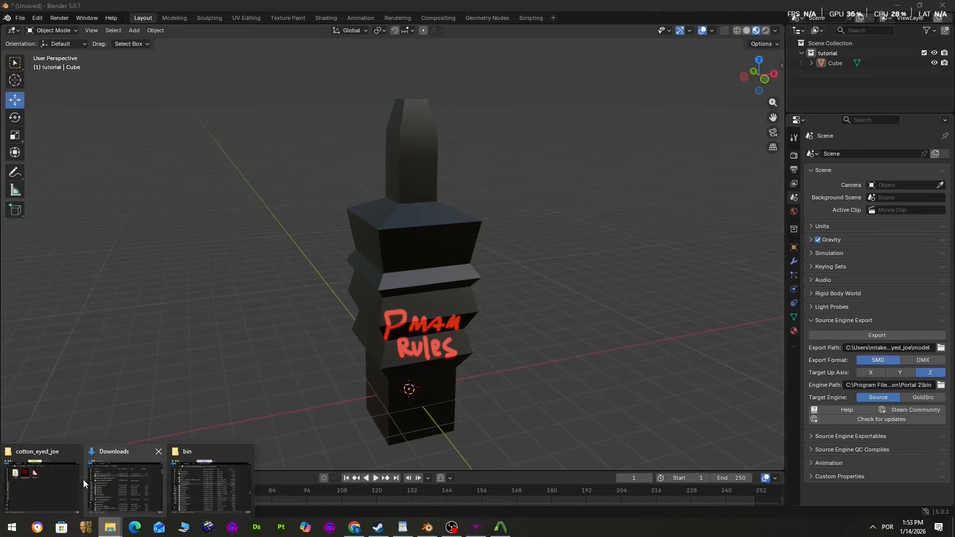
left_click(50, 477)
right_click(341, 230)
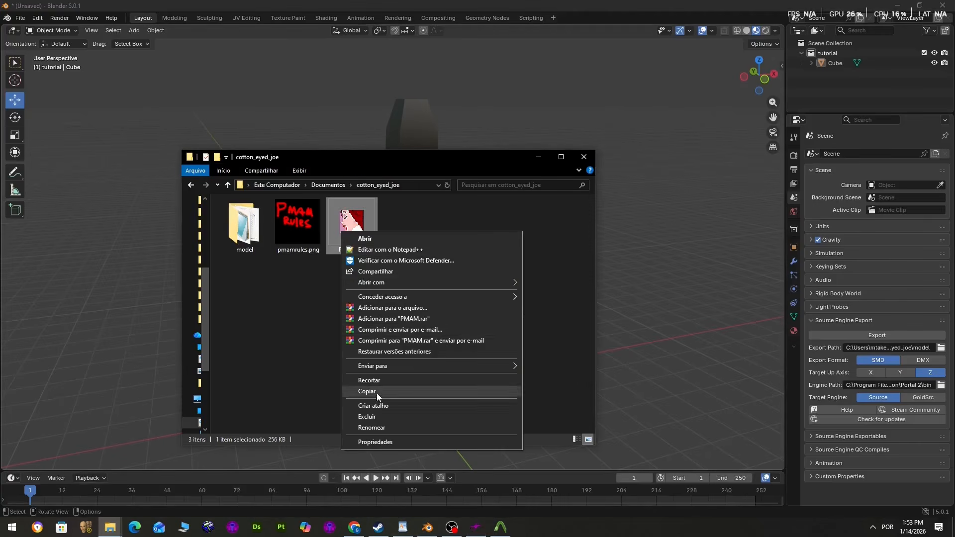
left_click(374, 379)
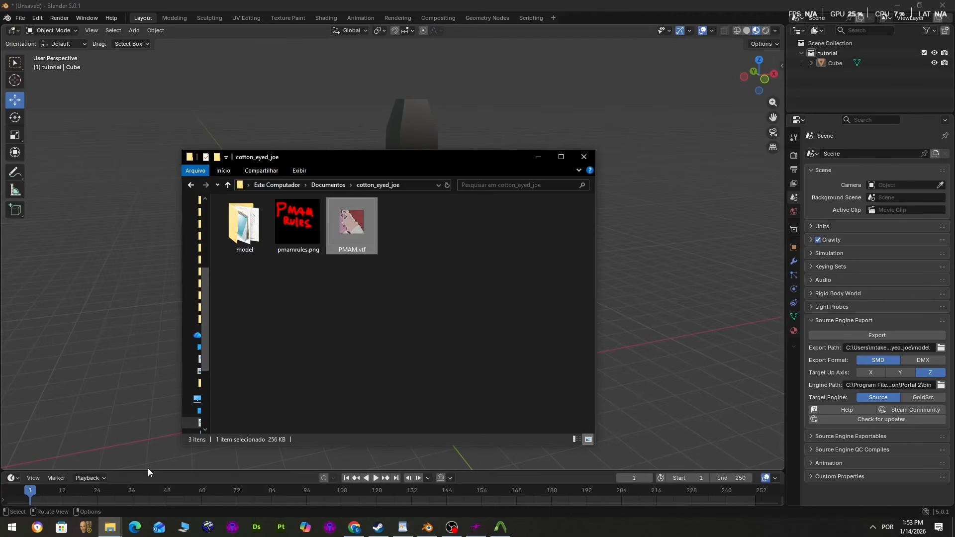
Step: Open the materials\Garmezon folder inside Portal 2's portal2 game directory
left_click(114, 532)
left_click(199, 487)
left_click(491, 244)
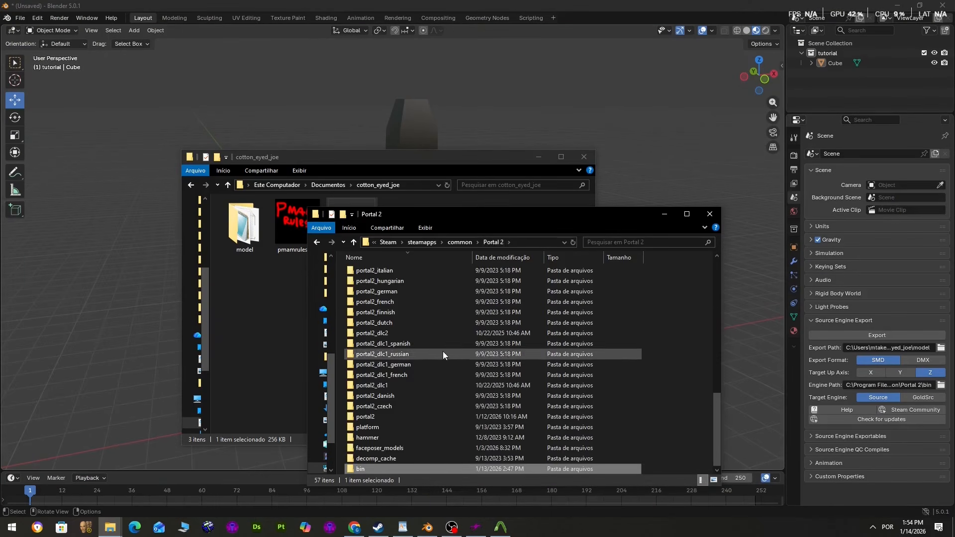
double_click(395, 417)
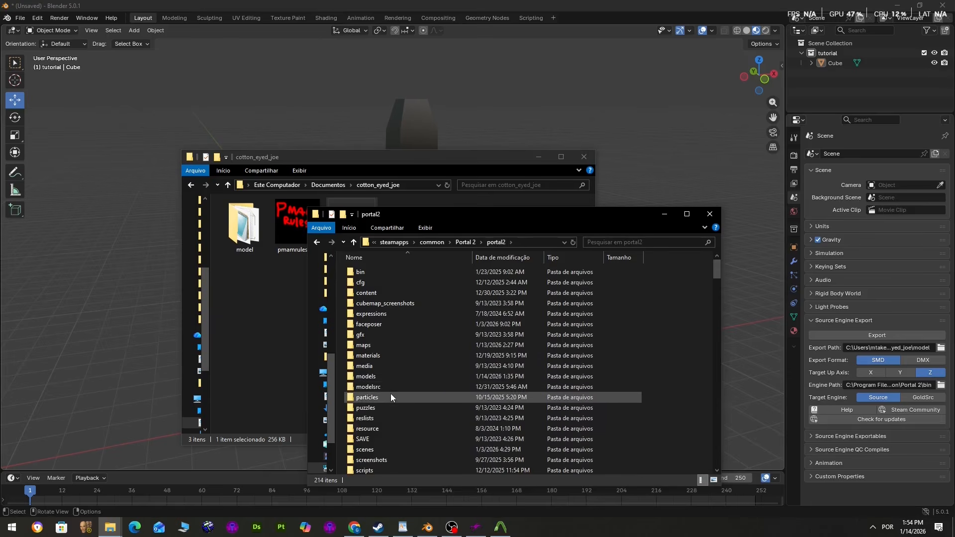
scroll(386, 353, "down", 3)
double_click(381, 271)
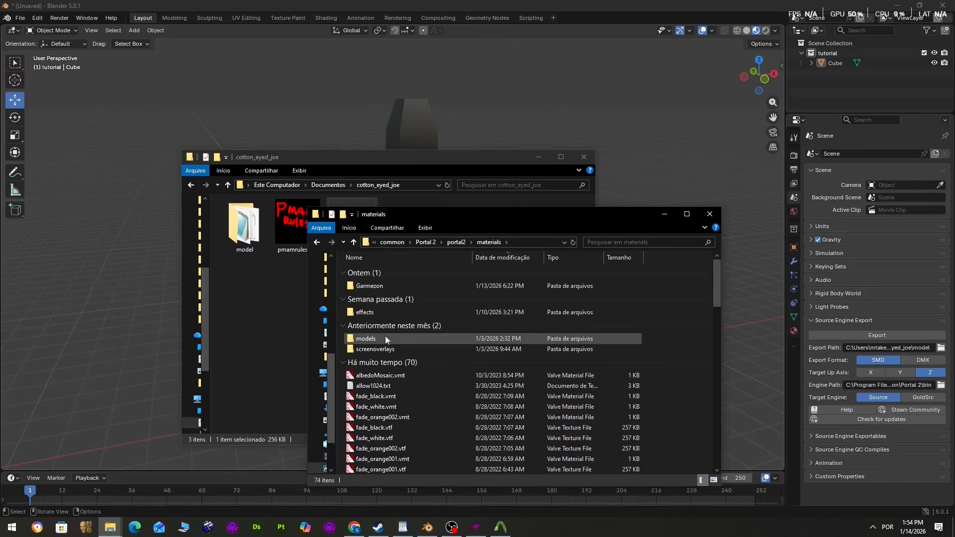
double_click(391, 287)
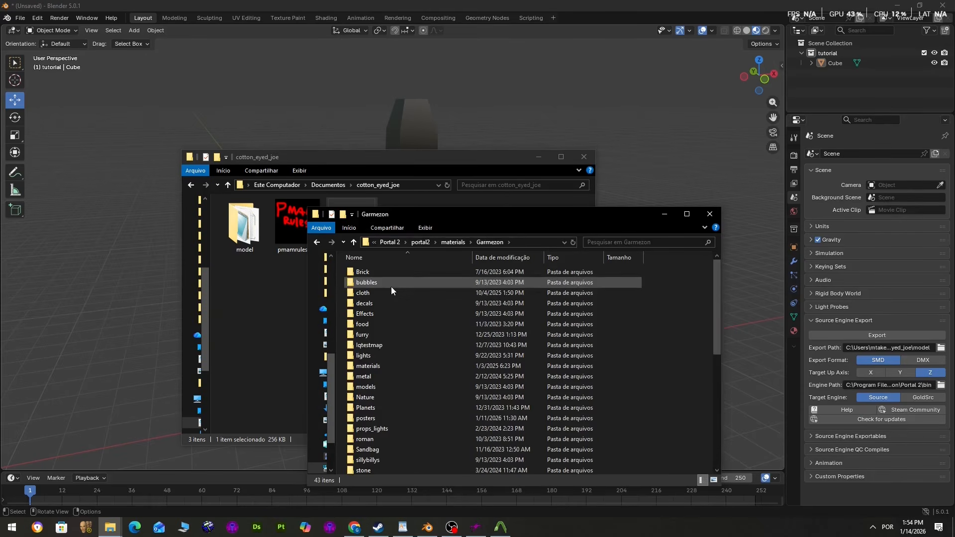
Step: Create a folder named tutorial inside Garmezon and paste PMAM.vtf into it
right_click(673, 320)
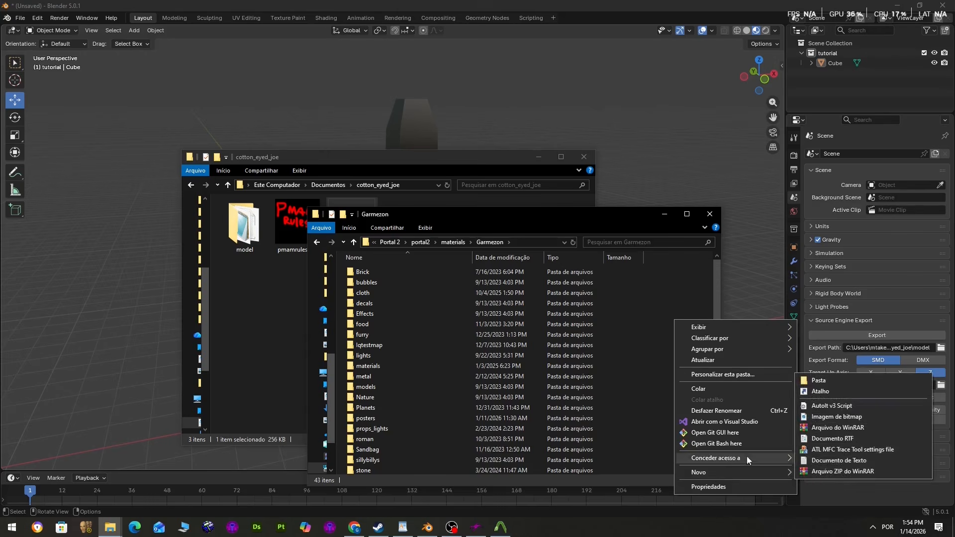
left_click(825, 381)
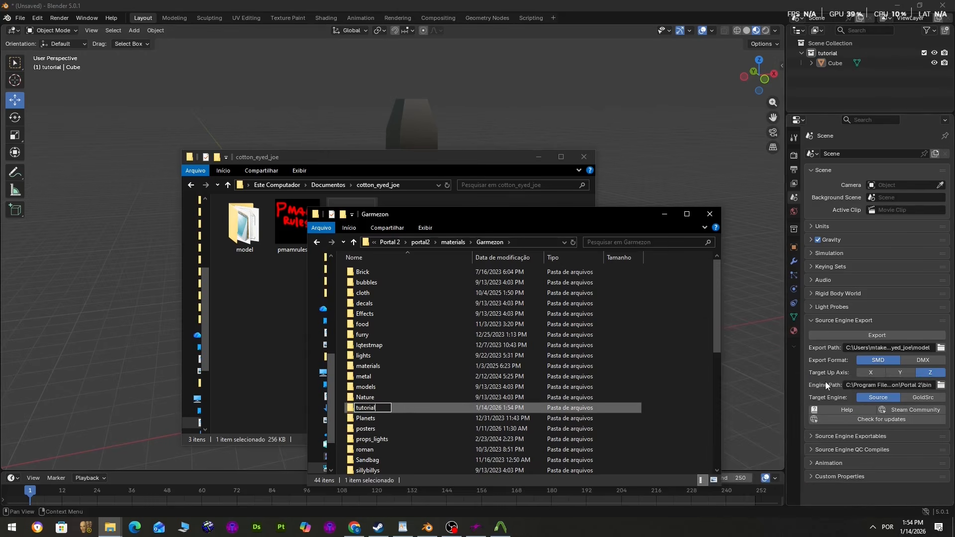
key("Return")
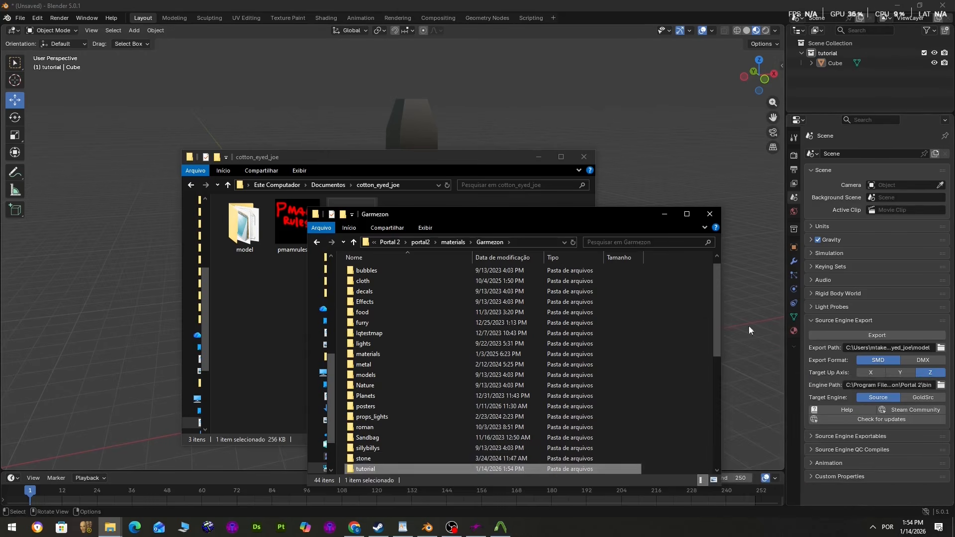
double_click(398, 464)
right_click(430, 323)
left_click(454, 393)
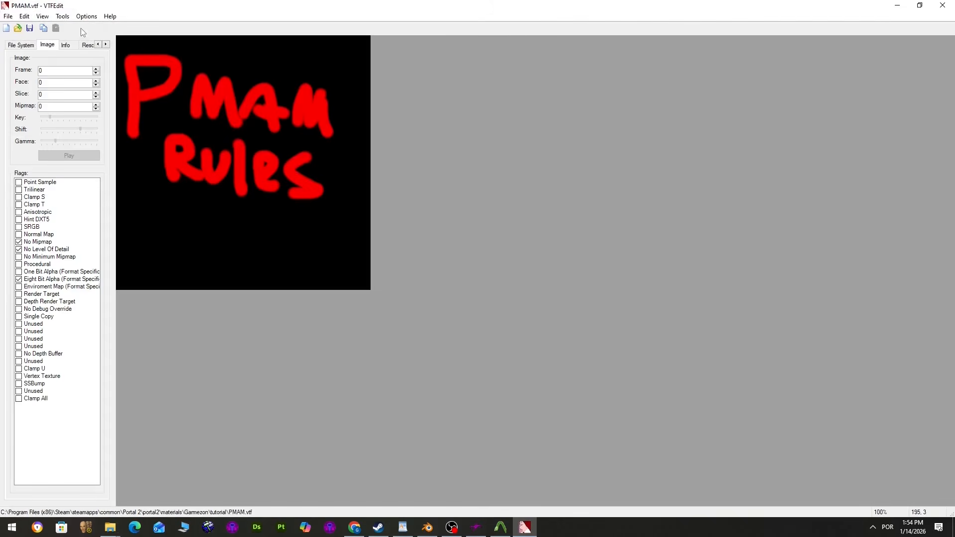
Step: Create a VMT file for the PMAM texture with Garmezon/tutorial/PMAM as Base Texture 1
left_click(64, 16)
left_click(100, 28)
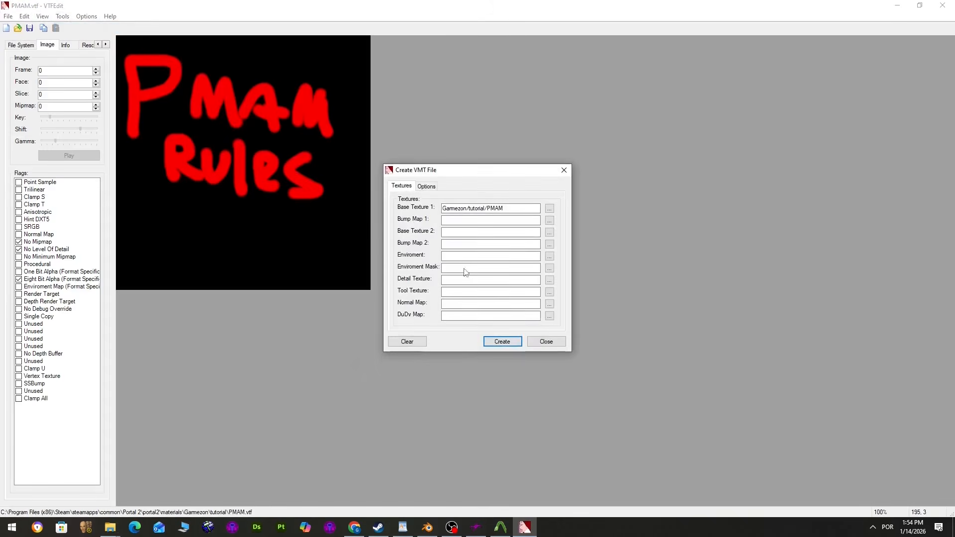
left_click(518, 342)
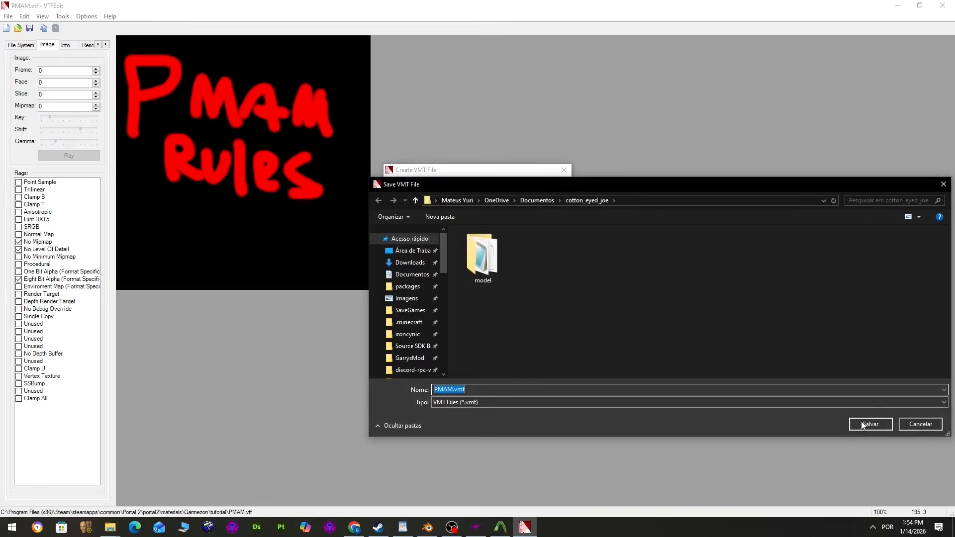
Step: Save the material as PMAM.vmt in portal2\materials\Garmezon\tutorial and close VTFEdit
left_click(112, 529)
left_click(189, 485)
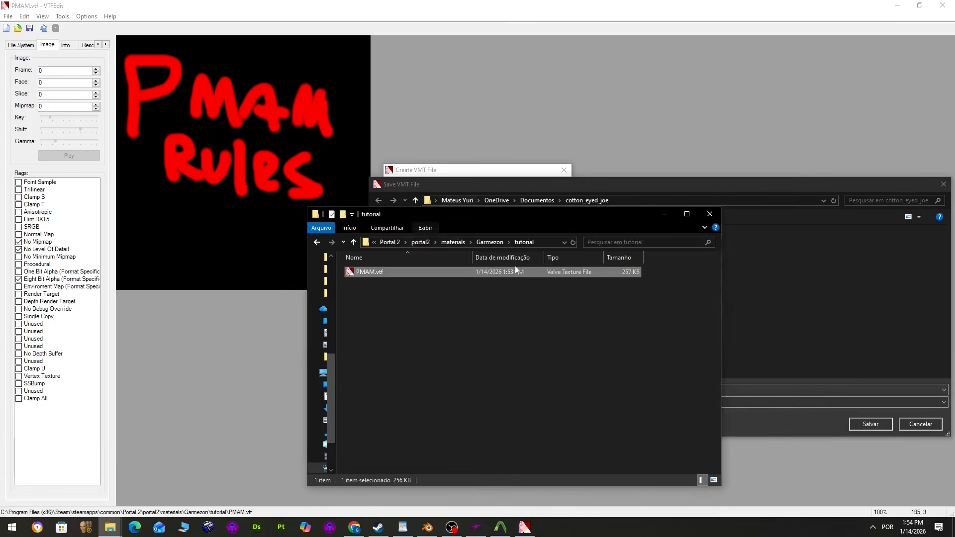
left_click(540, 243)
key("ctrl+c")
left_click(666, 200)
key("ctrl+v")
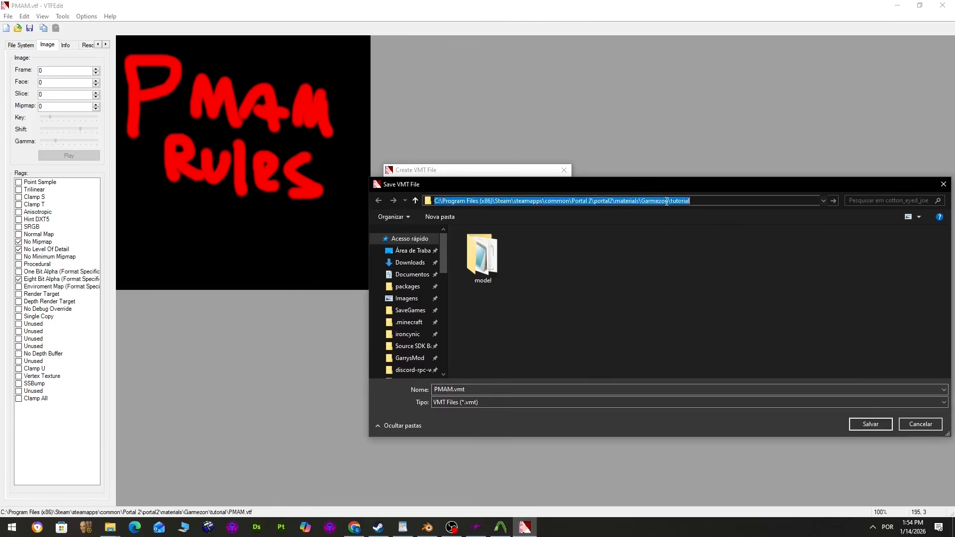
key("Return")
left_click(871, 424)
left_click(564, 171)
left_click(943, 4)
Step: Open PMAM.vmt and change its shader from LightmappedGeneric to VertexLitGeneric
double_click(389, 276)
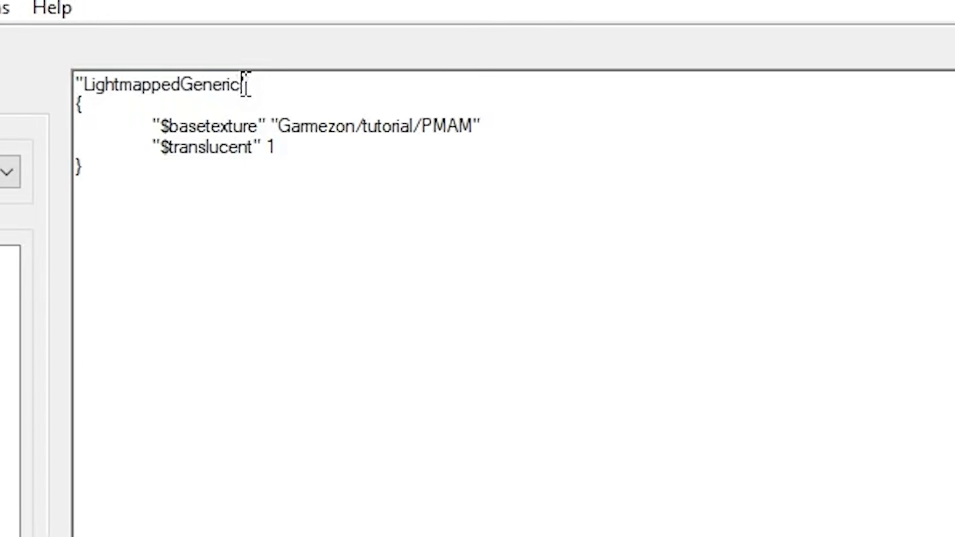
left_click_drag(247, 86, 205, 95)
type("Veretx")
key("BackSpace")
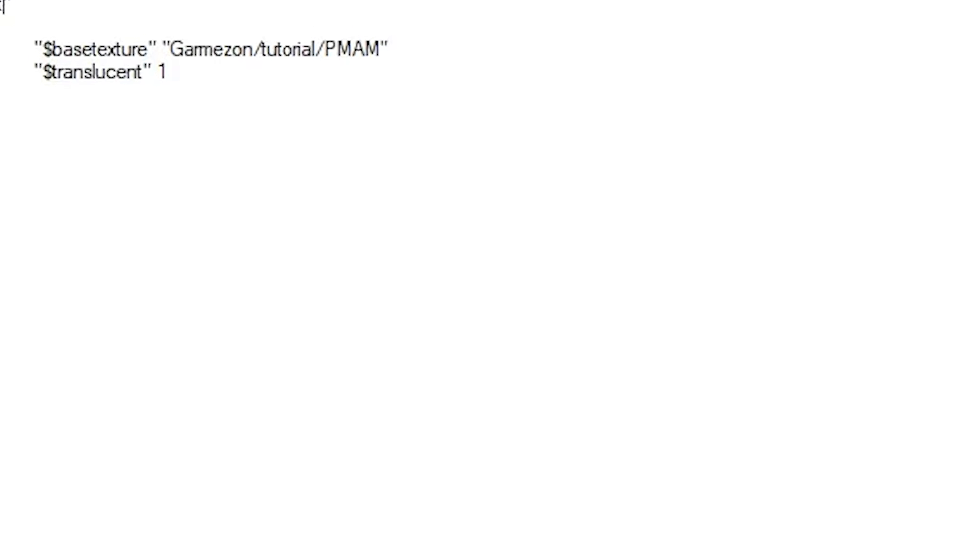
type("Litge")
key("BackSpace")
key("BackSpace")
type("Generic")
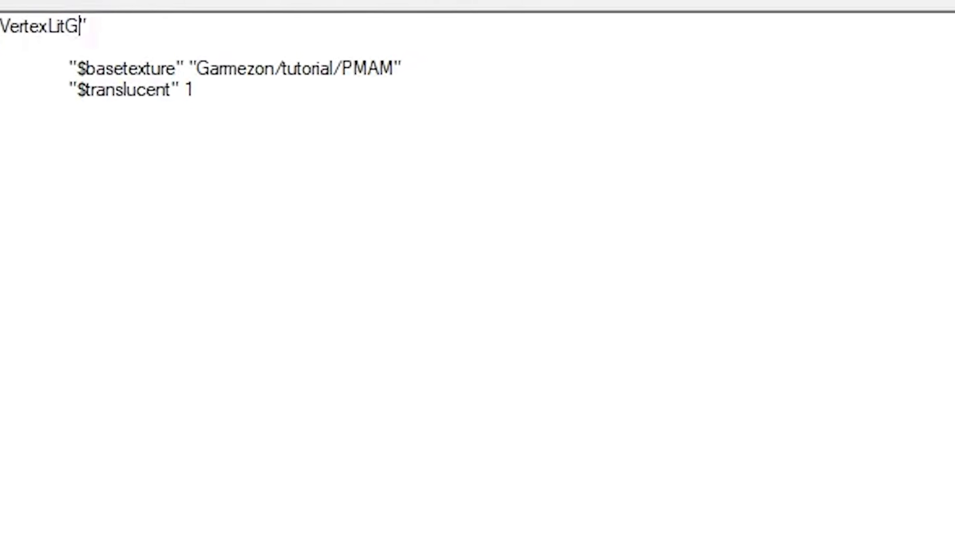
Step: Delete the $translucent line from PMAM.vmt
left_click(74, 107)
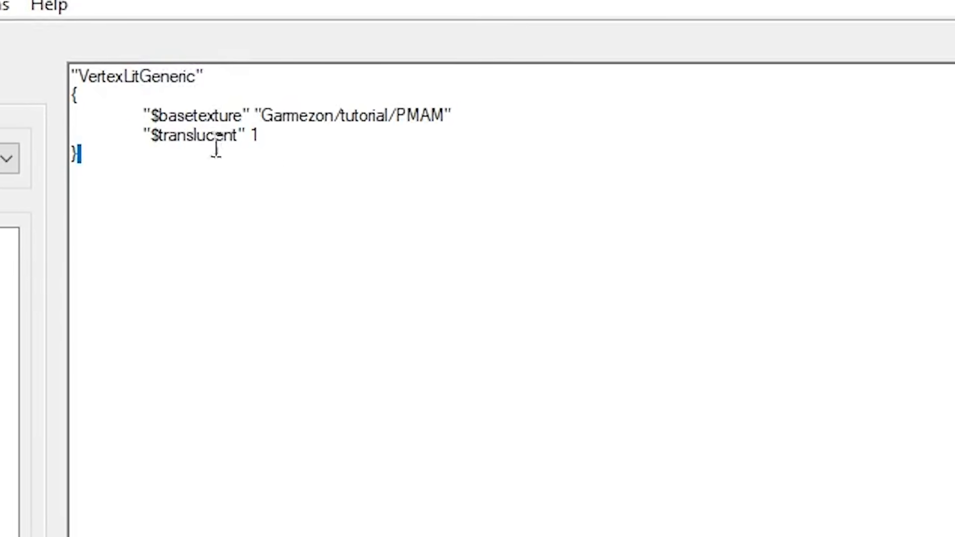
left_click_drag(289, 144, 30, 136)
key("BackSpace")
key("BackSpace")
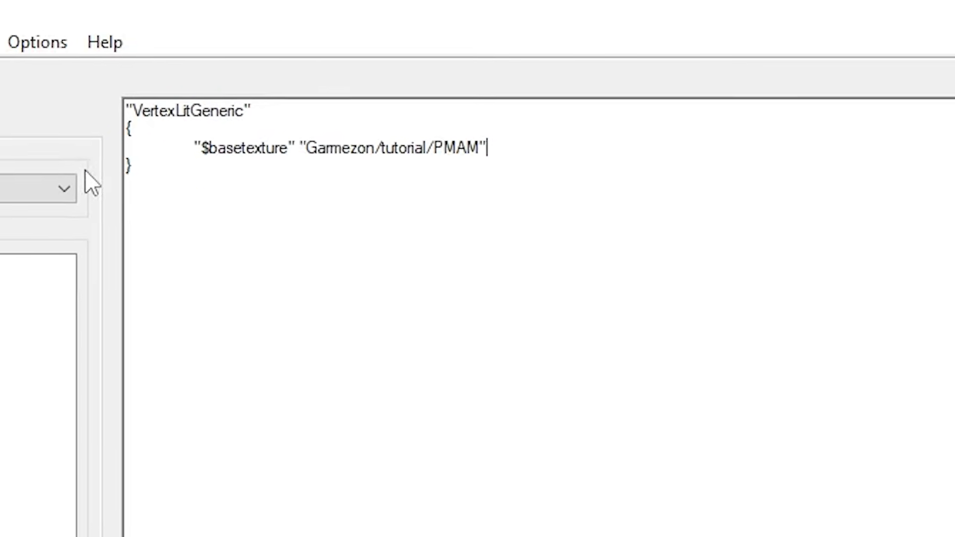
Step: Switch to HLMV++, refresh the garmezon_tutorial model and examine its PMAM texture up close
left_click(480, 528)
left_click(480, 528)
left_click(480, 528)
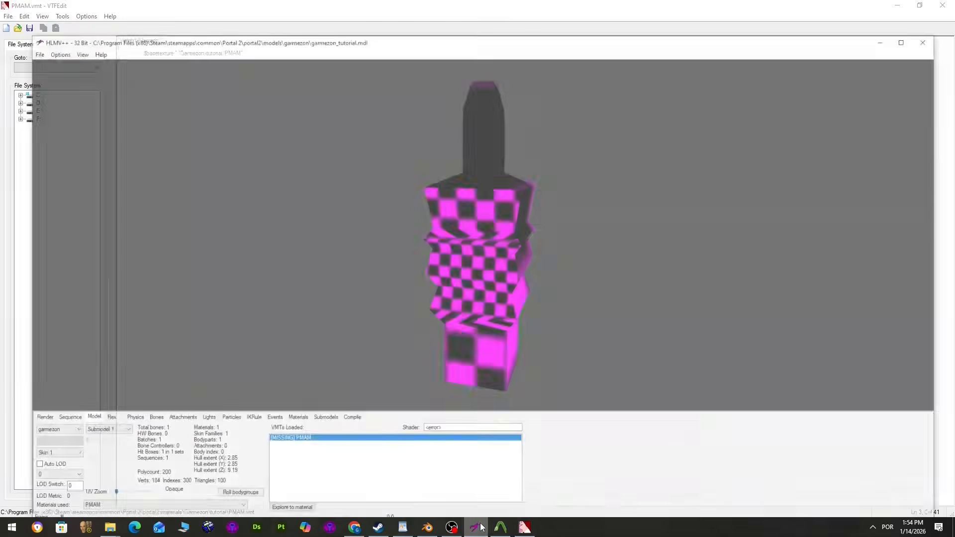
key("F5")
mouse_move(486, 281)
left_mouse_down()
mouse_move(519, 281)
mouse_move(493, 276)
left_mouse_up()
left_click_drag(493, 276, 501, 279)
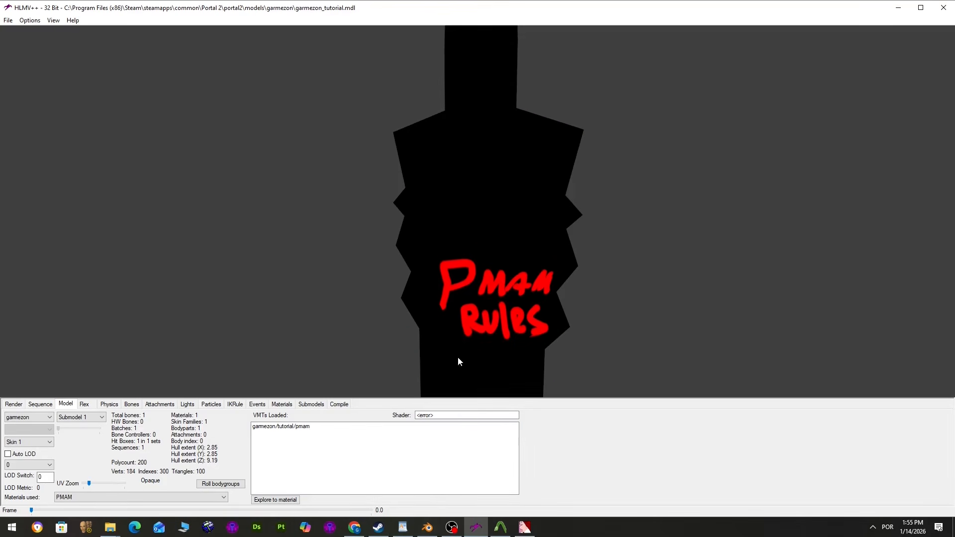
Step: Switch to Blender and add a new collection named tutorial_phys to the scene
left_click(433, 531)
left_click(434, 531)
middle_click_drag(523, 279, 486, 301)
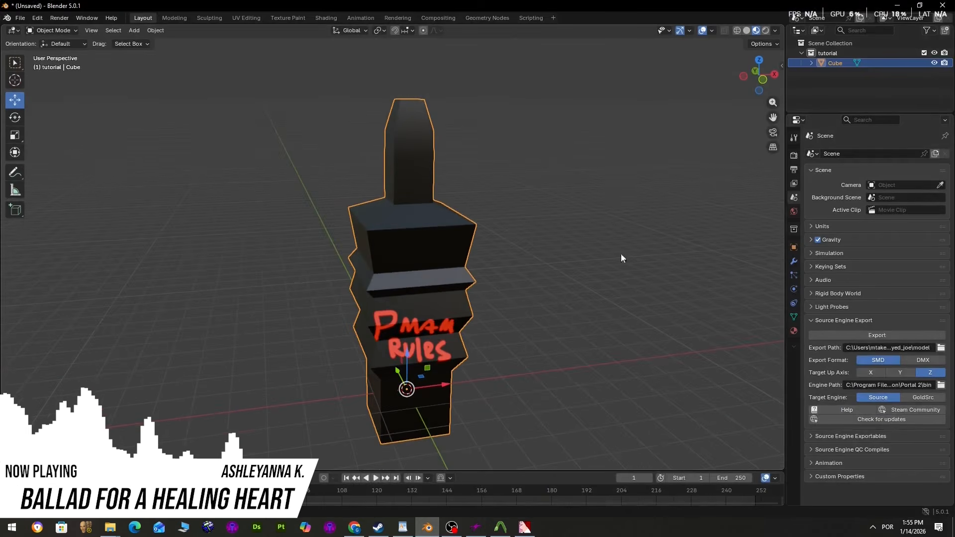
right_click(846, 89)
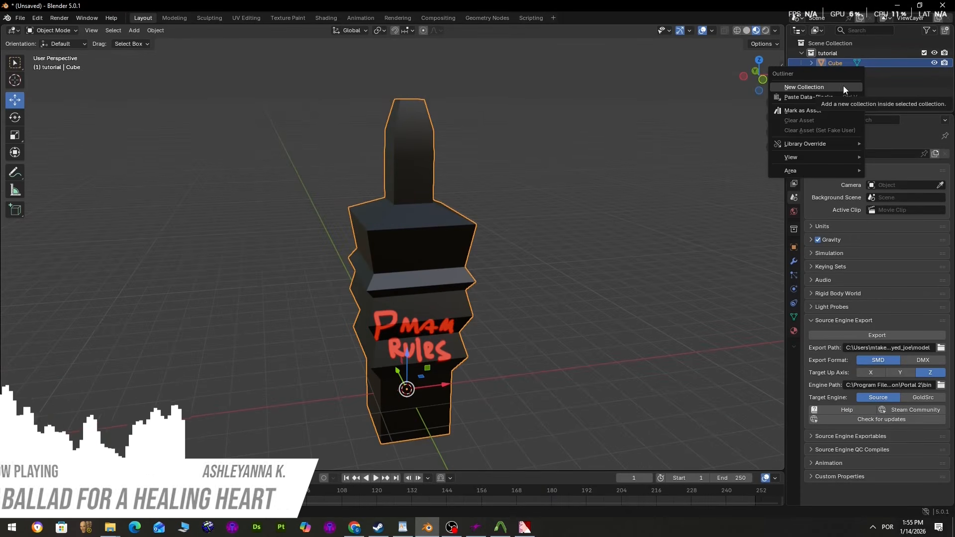
left_click(838, 85)
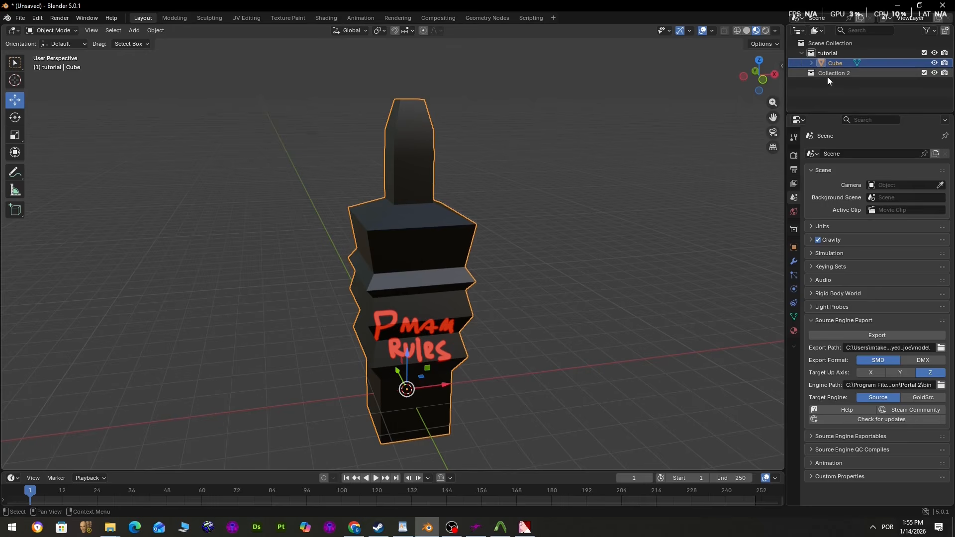
double_click(832, 73)
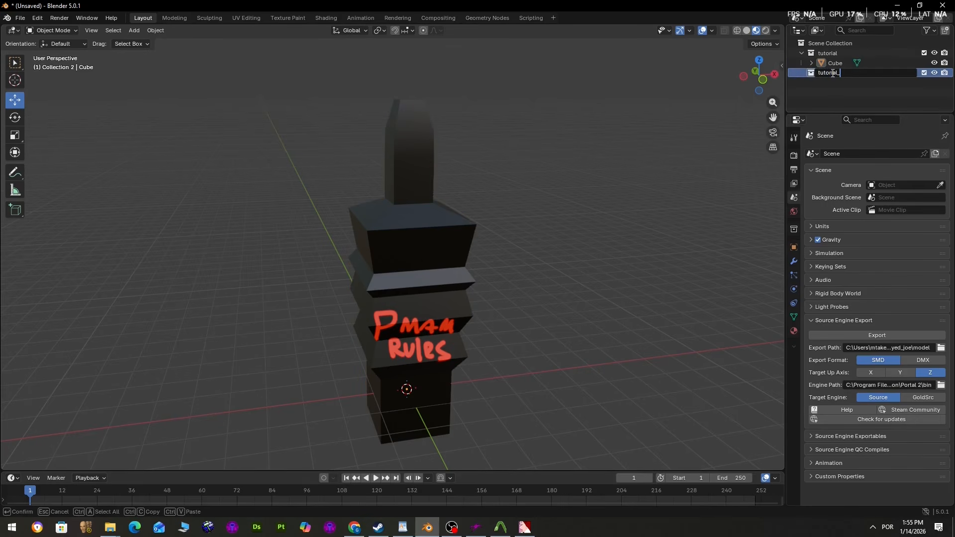
type("tutorial_phys")
key("Return")
Step: Add a smooth-shaded cube to the tutorial_phys collection, hiding the tutorial collection while adding it and showing it again
left_click(828, 64)
left_click(823, 74)
middle_click_drag(520, 244, 439, 332)
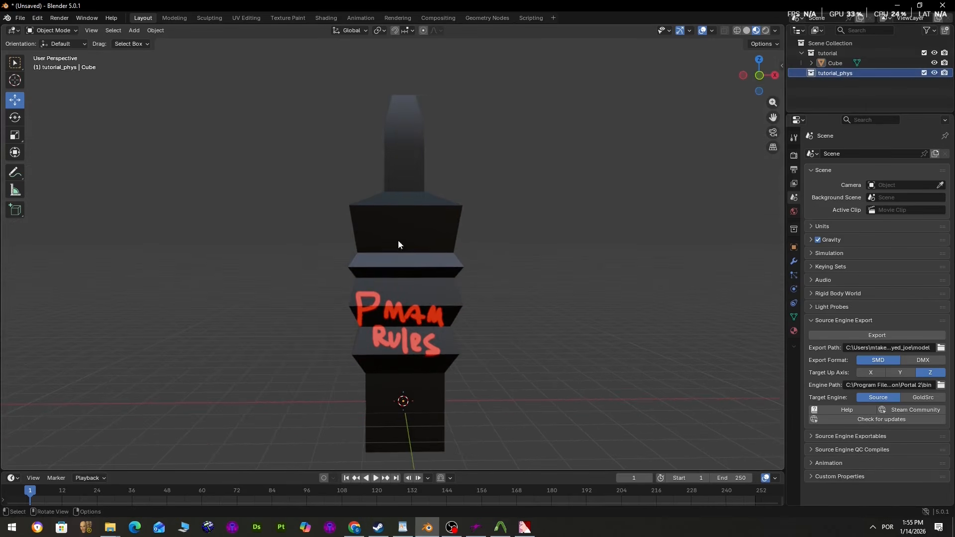
left_click(934, 53)
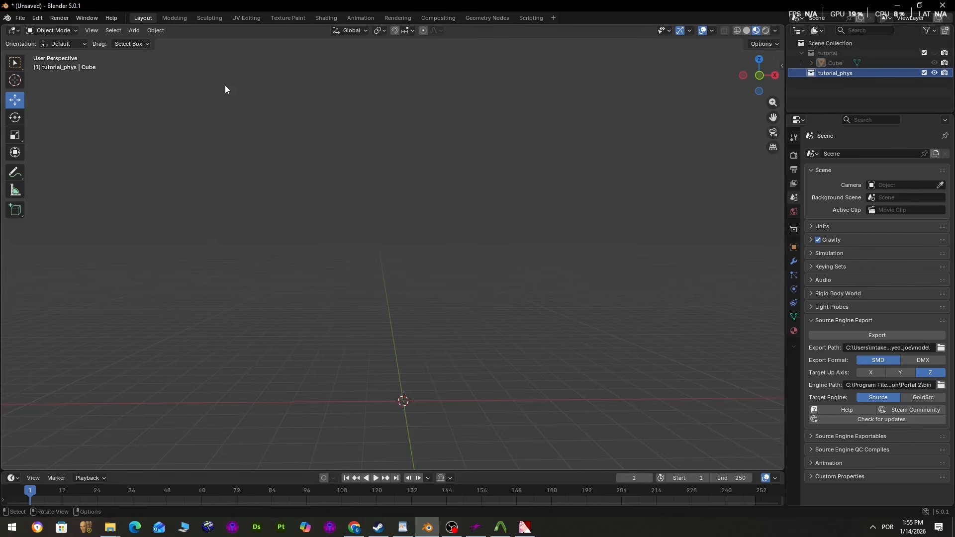
left_click(134, 30)
mouse_move(179, 43)
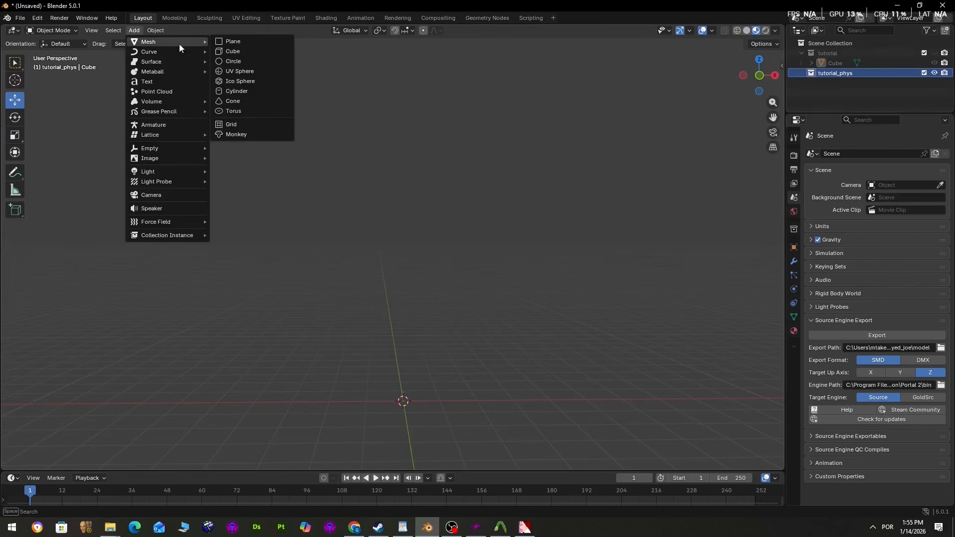
left_click(223, 51)
right_click(424, 282)
left_click(424, 282)
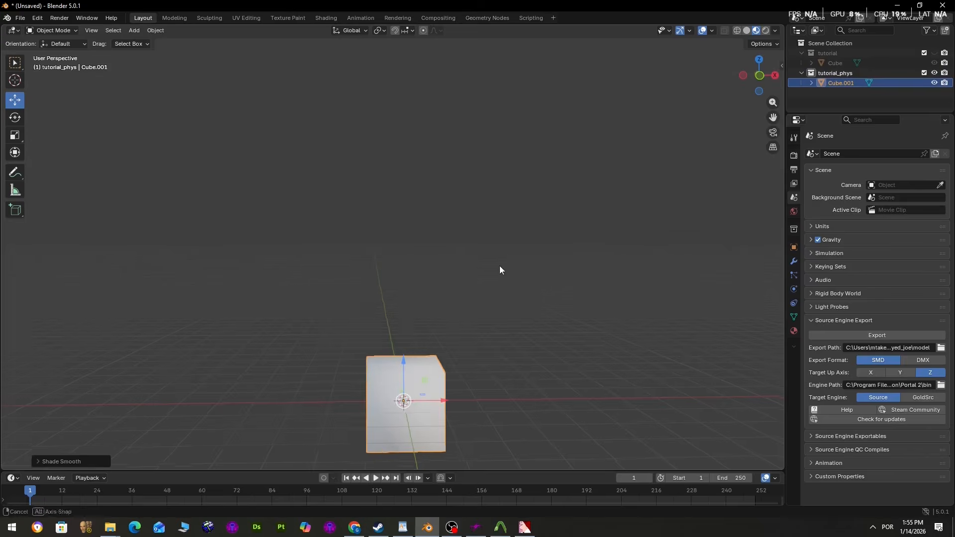
left_click(934, 53)
Step: In front wireframe view, duplicate the base cube upward and shape the copy to the tapered section directly above the base
middle_click_drag(472, 338, 459, 352)
key("Tab")
key("Tab")
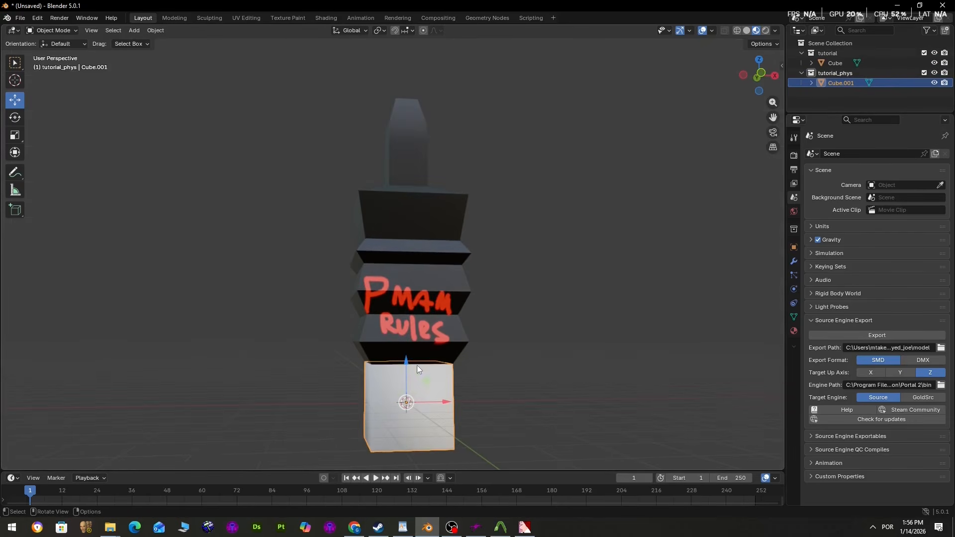
key("KP_1")
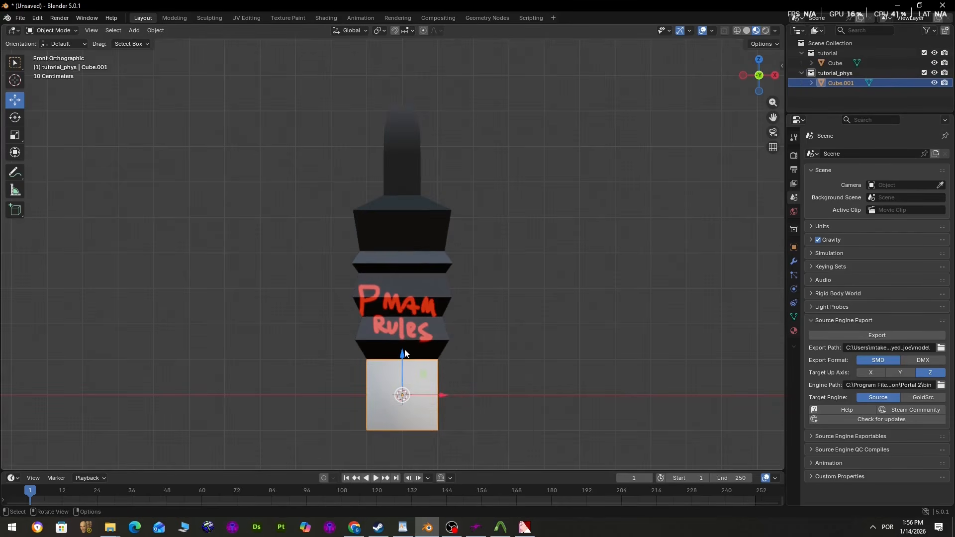
key("ctrl+c")
key("ctrl+v")
left_click_drag(401, 357, 418, 285)
key("Tab")
key("shift+z")
middle_click_drag(437, 242, 458, 245)
key("Tab")
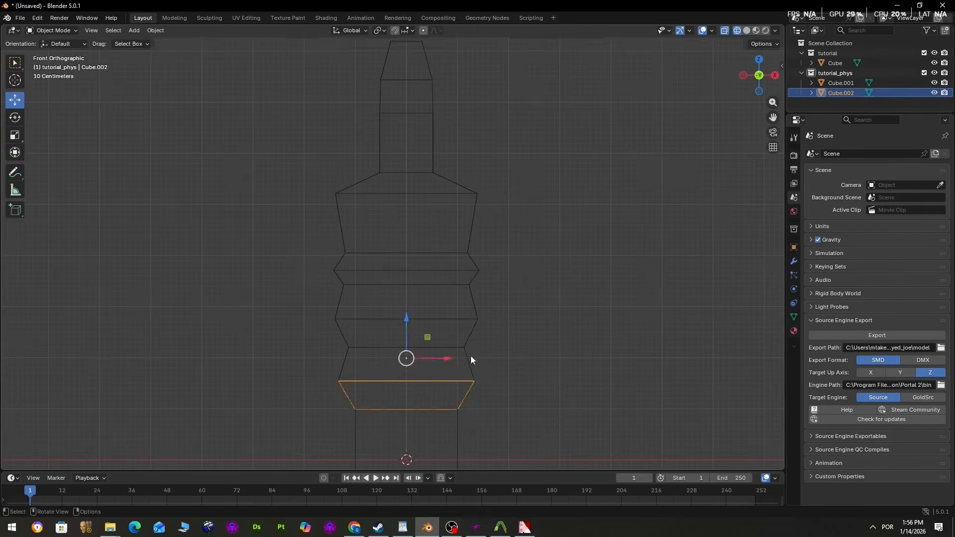
Step: Duplicate the tapered block, raise the copy to the next section, scale its faces to fit and hide it
key("ctrl+c")
key("ctrl+v")
left_click_drag(407, 318, 414, 320)
key("Tab")
key("s")
key("Tab")
key("h")
Step: Copy the block again, unhide the hidden parts, and raise and scale the copy to fit the next section up
left_click_drag(500, 341, 422, 389)
key("ctrl+c")
key("alt+h")
key("ctrl+v")
left_click_drag(407, 340, 406, 279)
key("s")
left_click(489, 307)
Step: Paste more block copies, move them up the body and scale them to match the model's upper sections
key("ctrl+v")
key("ctrl+v")
key("s")
left_click_drag(408, 234, 407, 148)
key("Tab")
key("ctrl+v")
key("Tab")
key("s")
left_click(517, 203)
Step: Adjust the height and scale of the upper block, hide it, and paste and resize another copy
left_click_drag(407, 95, 406, 133)
key("s")
key("Tab")
key("h")
key("ctrl+v")
key("s")
key("Tab")
Step: Paste a final block copy, move it to the model's tip and narrow its top face to match the taper
key("Tab")
key("ctrl+v")
scroll(411, 160, "up", 4)
left_click_drag(413, 205, 421, 65)
key("Tab")
left_click_drag(415, 45, 435, 124)
key("s")
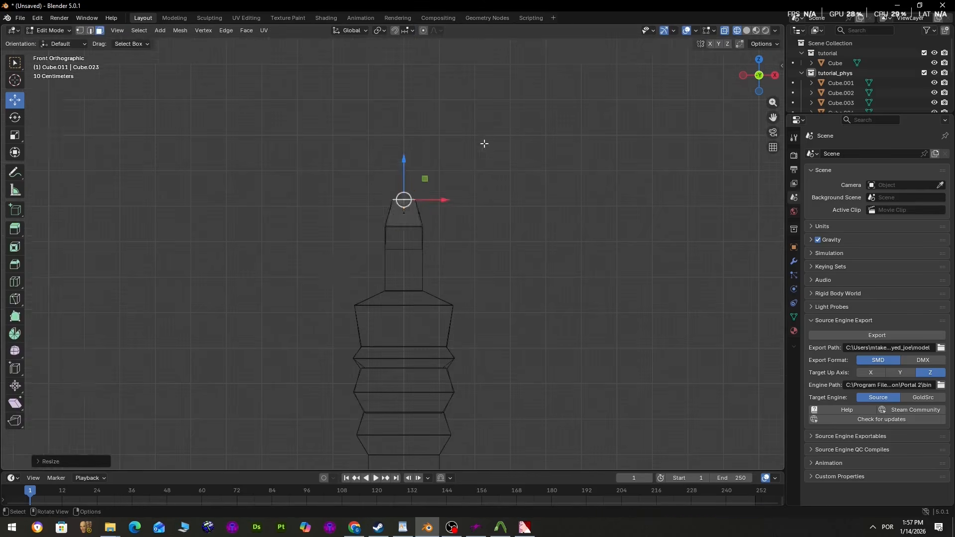
key("Tab")
middle_click_drag(485, 143, 527, 199)
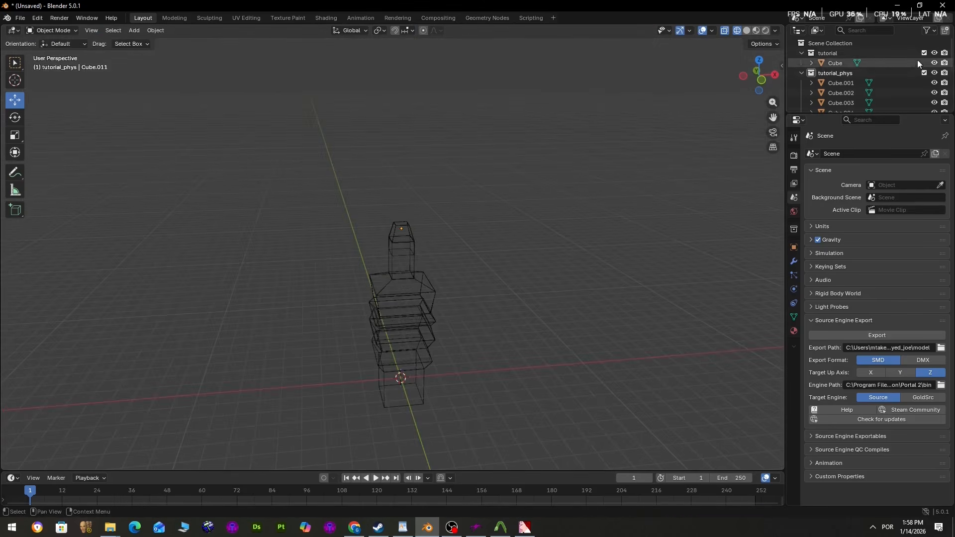
Step: Switch the viewport to solid shading and hide the tutorial collection to inspect the stacked collision blocks
left_click(748, 30)
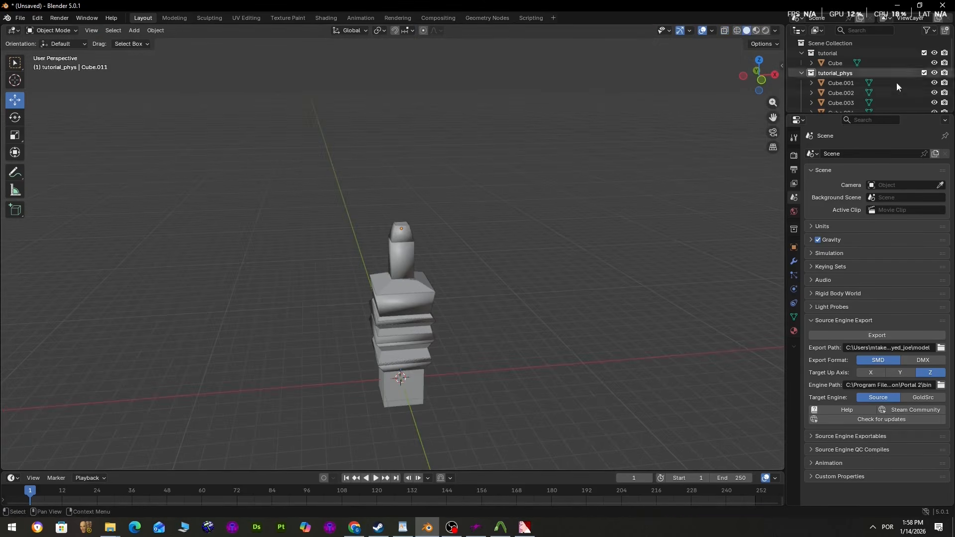
left_click(934, 53)
middle_click_drag(617, 256, 490, 319)
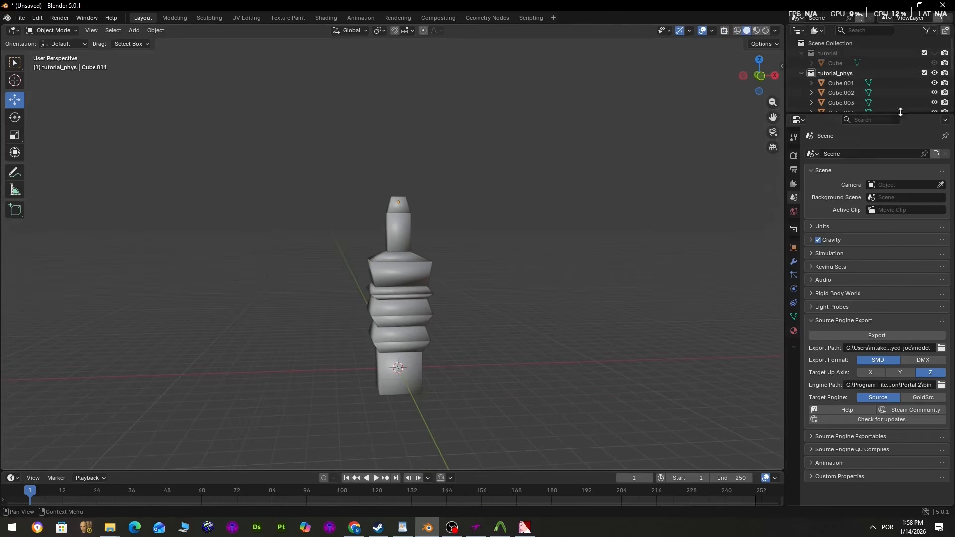
left_click(934, 52)
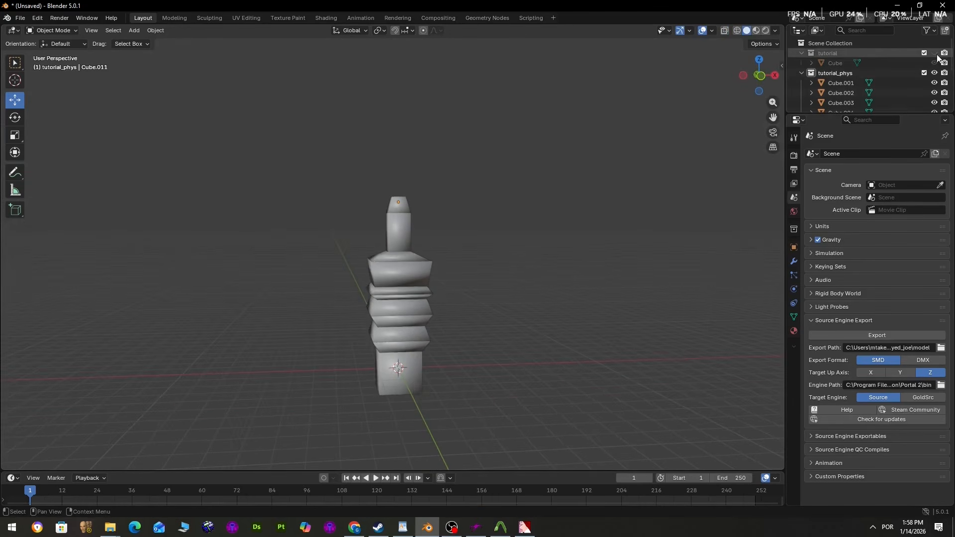
left_click(934, 53)
middle_click_drag(464, 297, 464, 315)
scroll(417, 263, "up", 3)
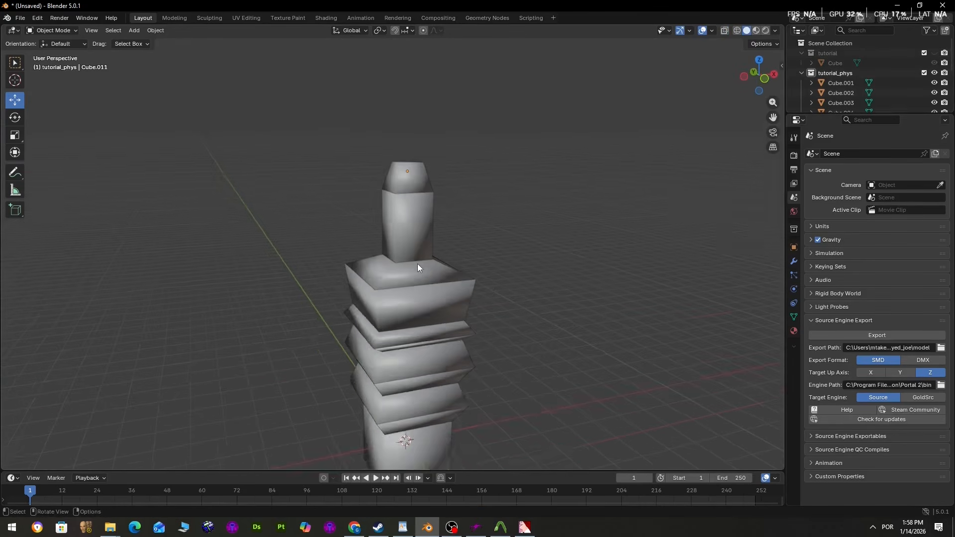
scroll(388, 244, "down", 2)
mouse_move(469, 141)
left_mouse_down()
mouse_move(448, 158)
mouse_move(410, 374)
mouse_move(472, 143)
left_mouse_up()
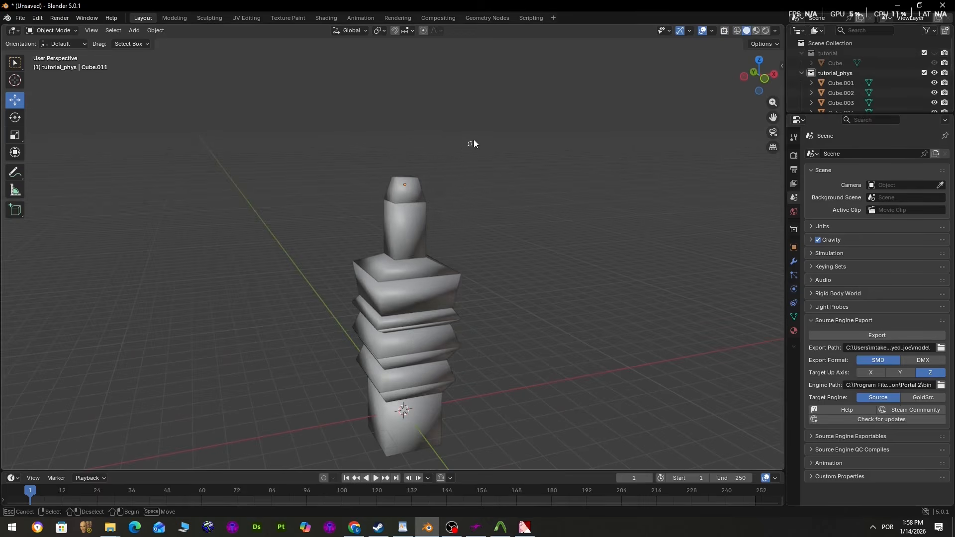
Step: Select all the collision blocks in the viewport and apply all transforms to them
scroll(351, 158, "down", 2)
left_click_drag(348, 155, 439, 369)
key("ctrl+a")
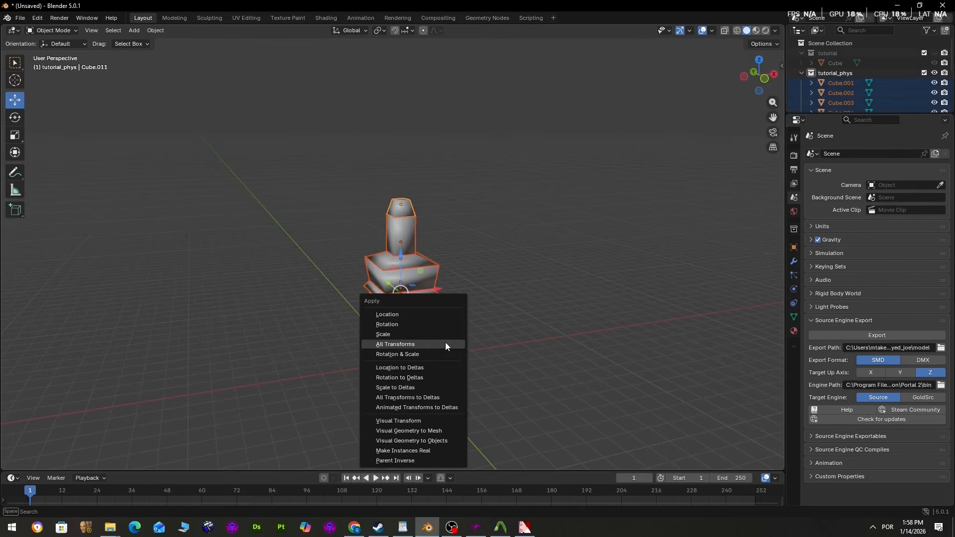
left_click(446, 345)
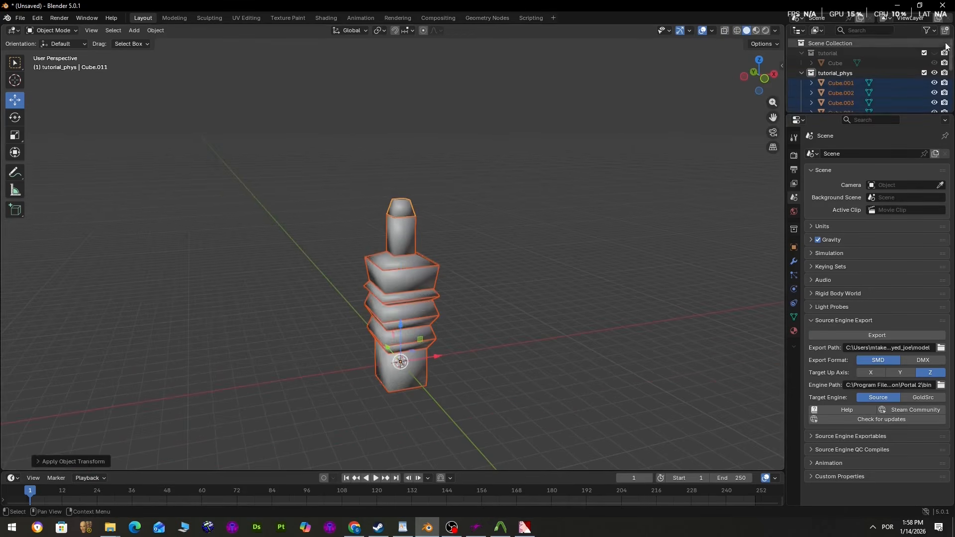
Step: Show the tutorial collection, hide tutorial_phys, and apply all transforms to the visible model
left_click(934, 53)
left_click(935, 74)
left_click(413, 233)
key("ctrl+a")
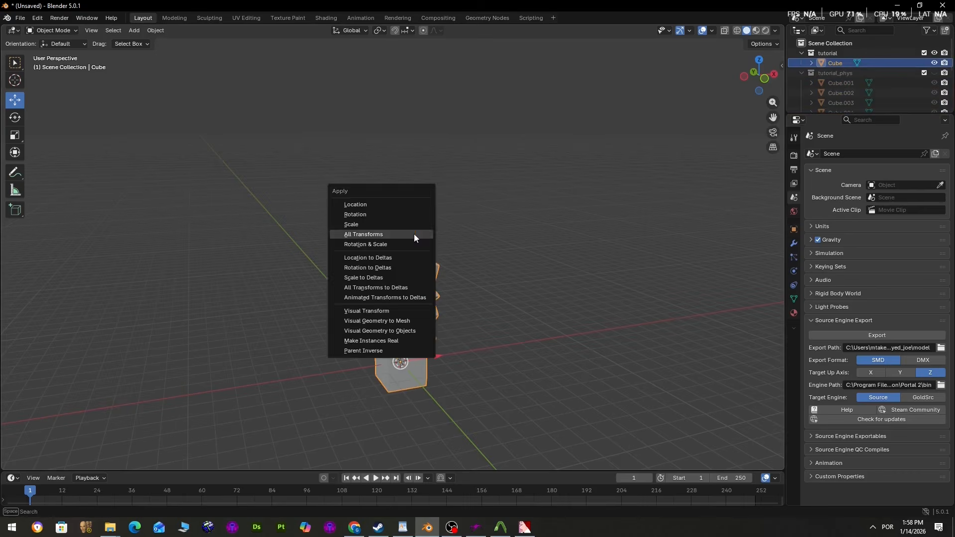
left_click(414, 234)
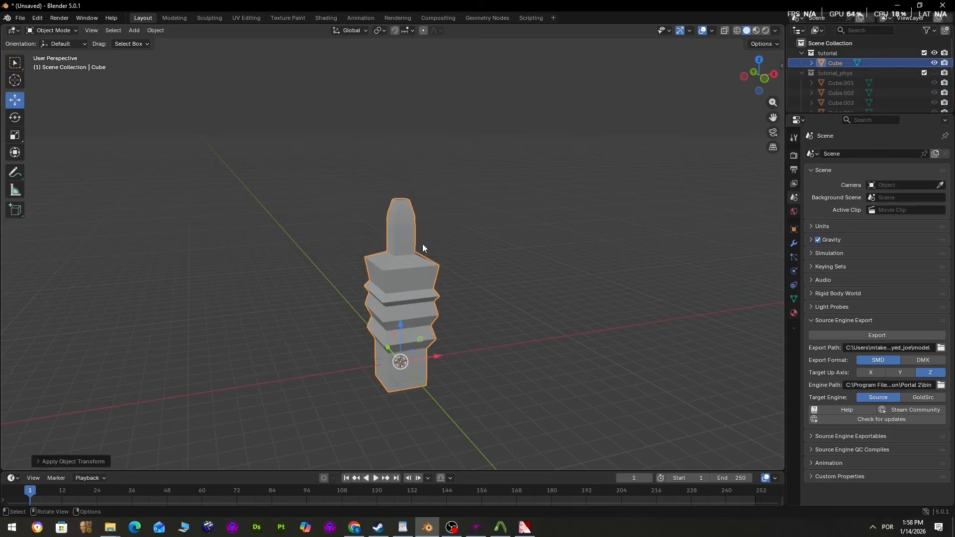
Step: Make both the tutorial and tutorial_phys collections visible and export the whole scene as SMD files
left_click(846, 334)
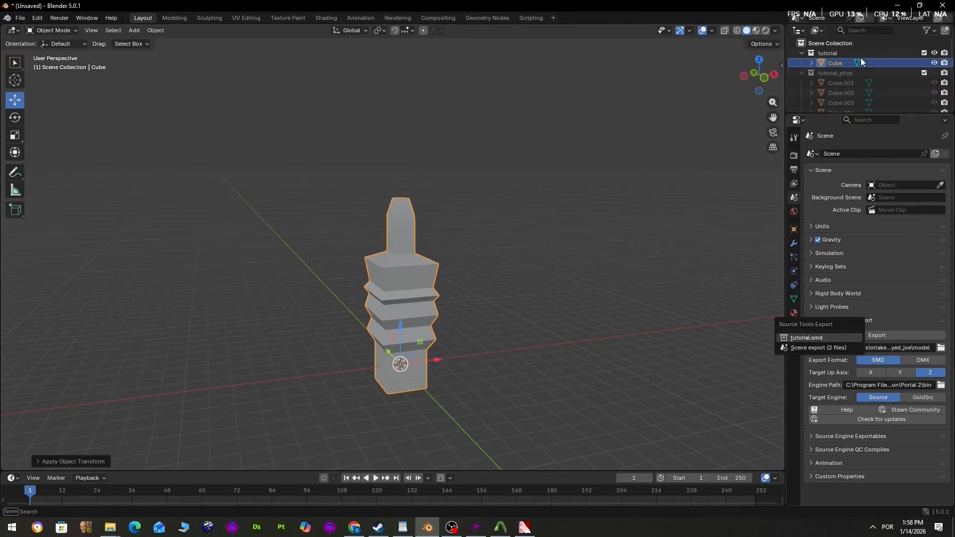
left_click(935, 73)
left_click(899, 73)
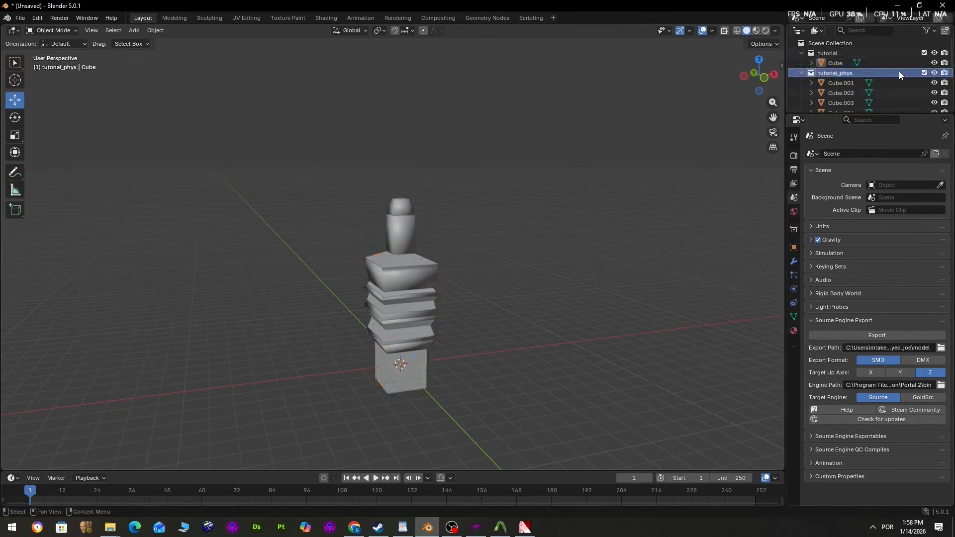
left_click(844, 335)
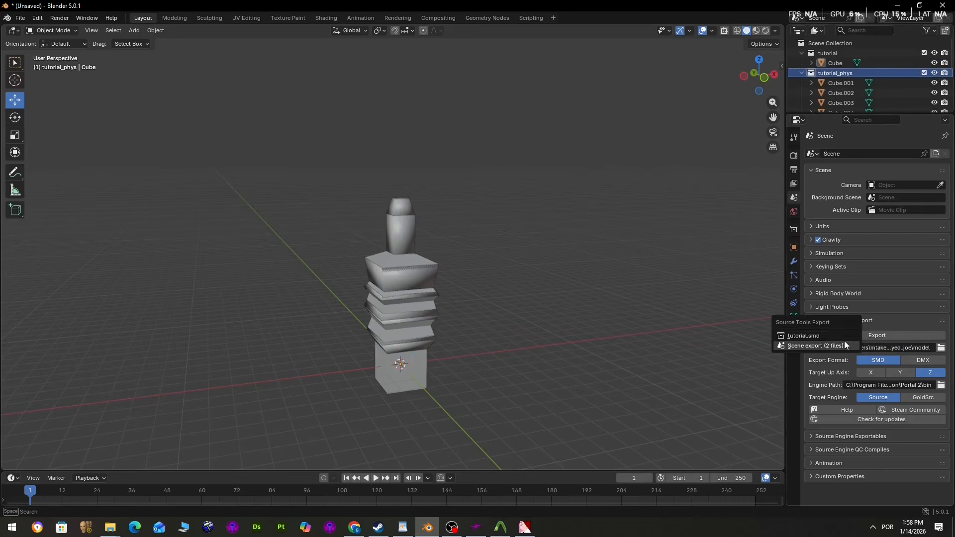
left_click(934, 53)
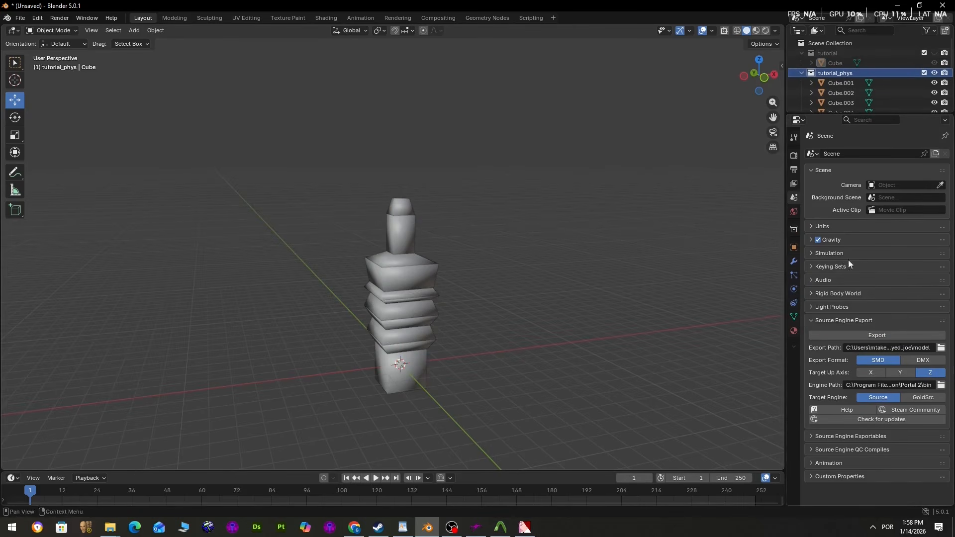
left_click(838, 339)
left_click(838, 339)
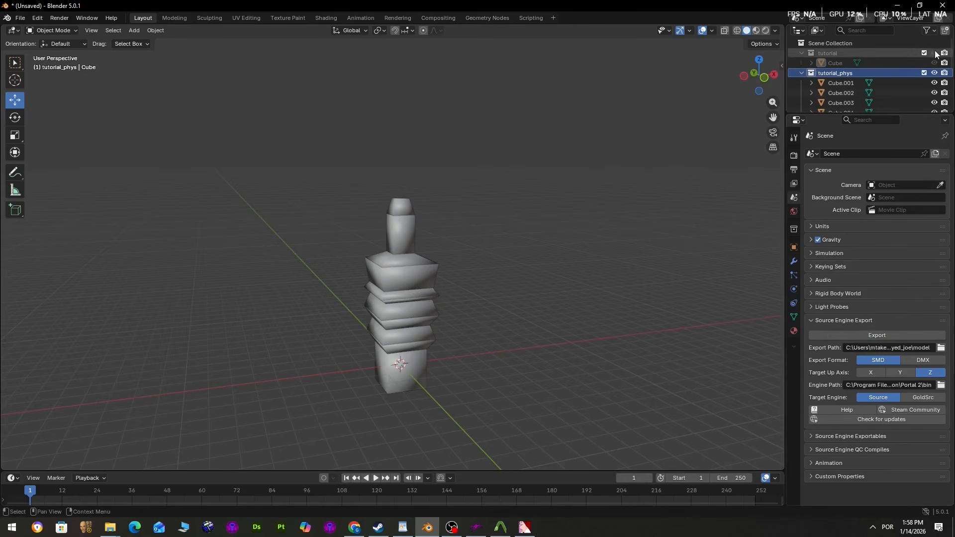
left_click(825, 335)
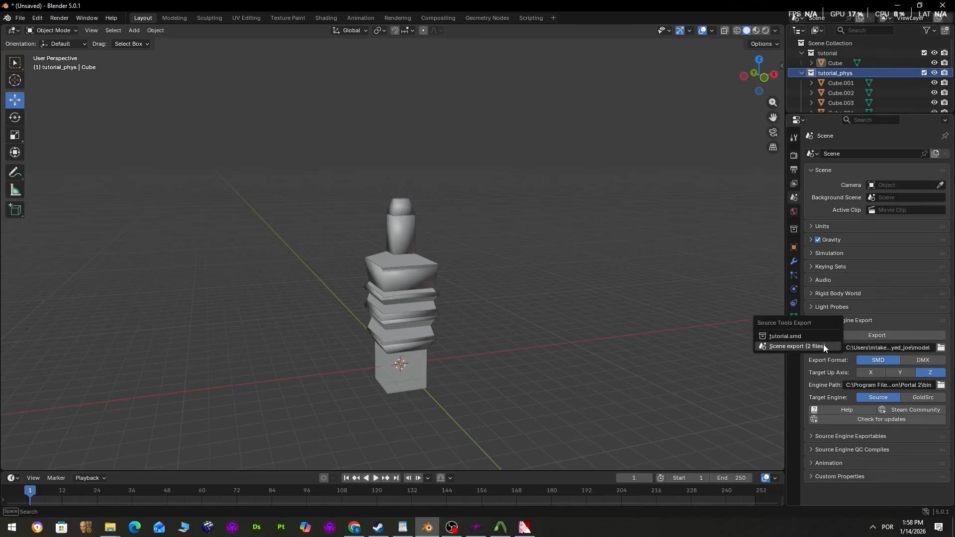
left_click(823, 344)
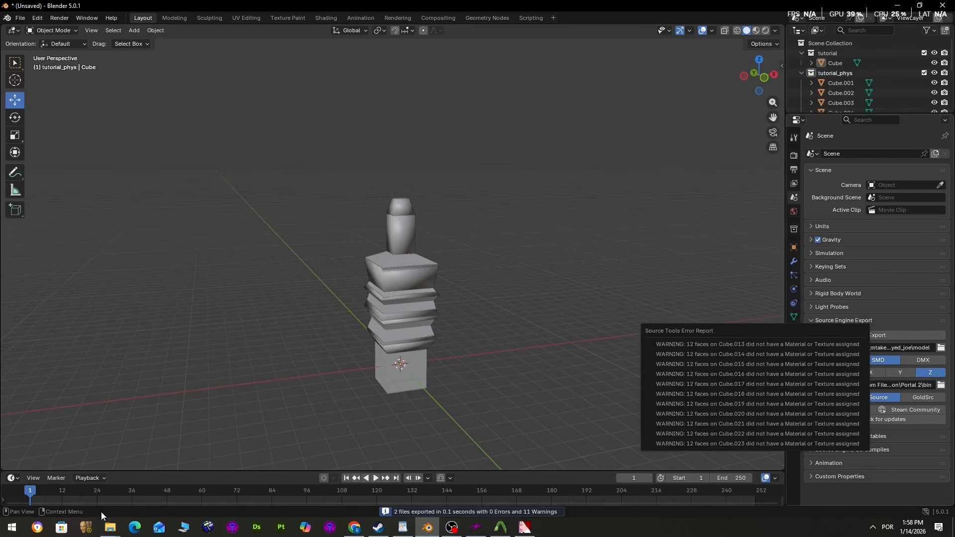
Step: Open the cotton_eyed_joe model folder in File Explorer and locate the exported tutorial_phys.smd
mouse_move(108, 526)
left_click(67, 472)
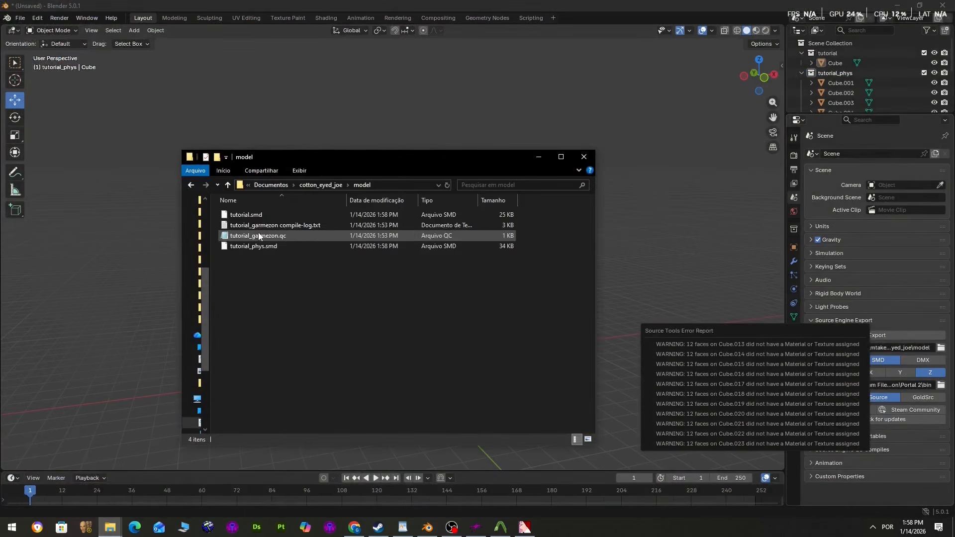
left_click(258, 247)
left_click_drag(261, 261, 241, 251)
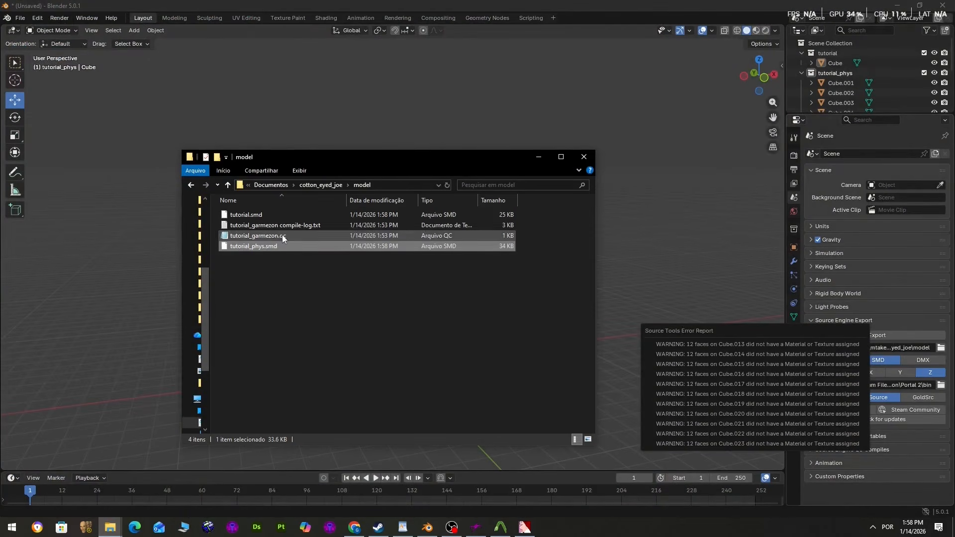
Step: Add the line $collisionmodel "tutorial_phys" {$concave} above $staticprop in tutorial_garmezon.qc and run the compile in Crowbar
double_click(304, 236)
left_click_drag(346, 198, 408, 215)
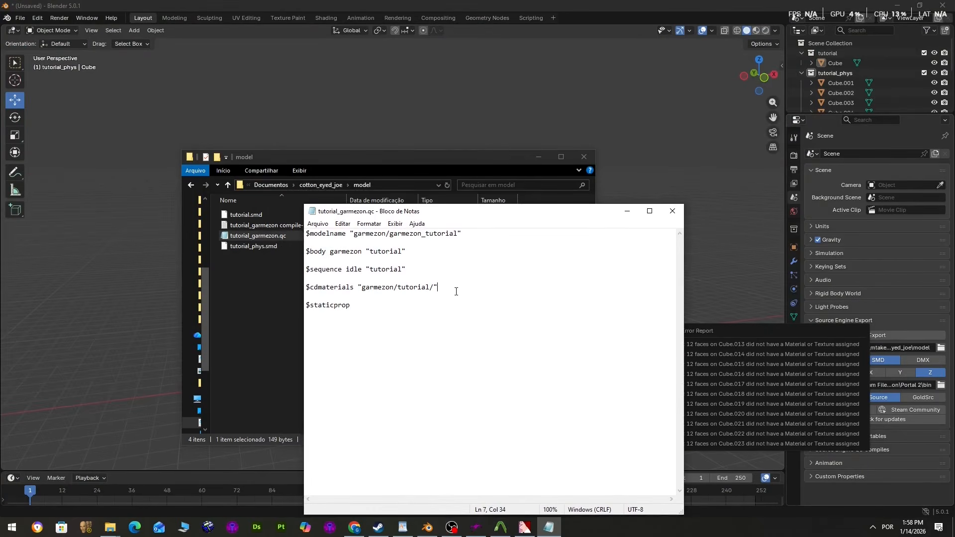
key("Return")
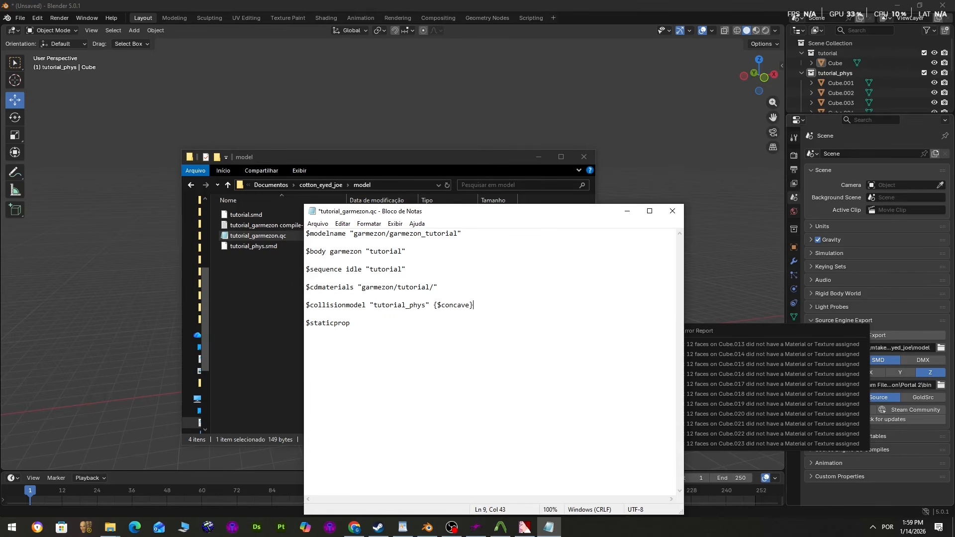
left_click(502, 533)
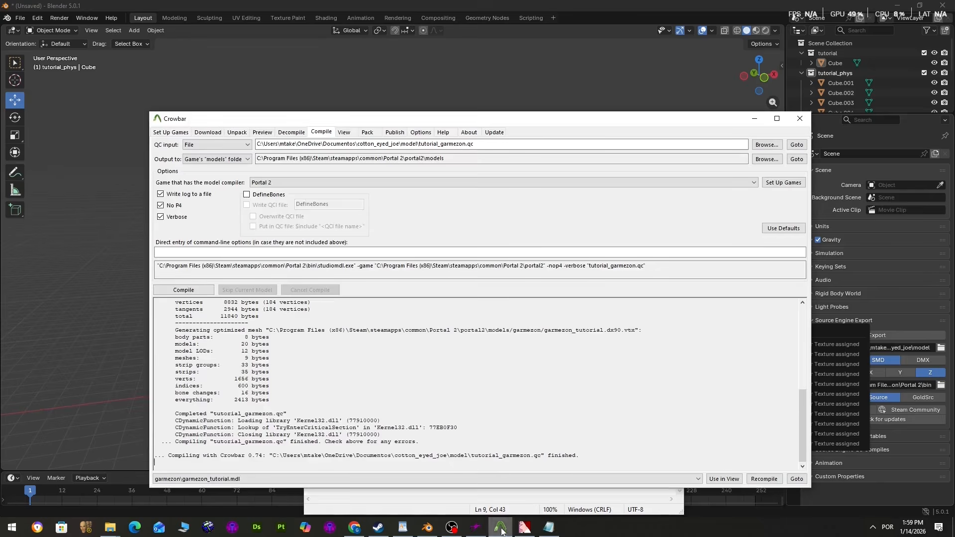
left_click(213, 295)
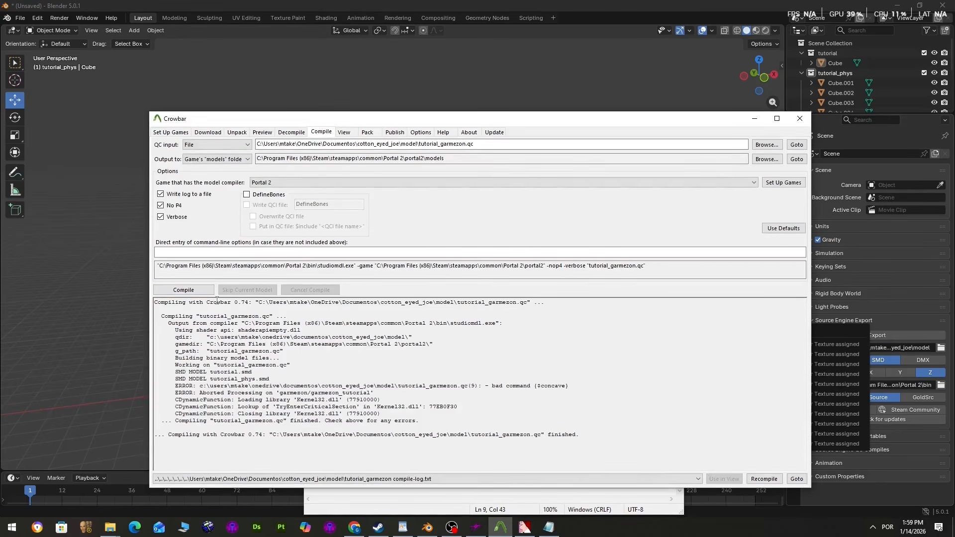
Step: Put spaces between the braces and $concave in the $collisionmodel line, save the QC file and compile it again in Crowbar
key("alt+Tab")
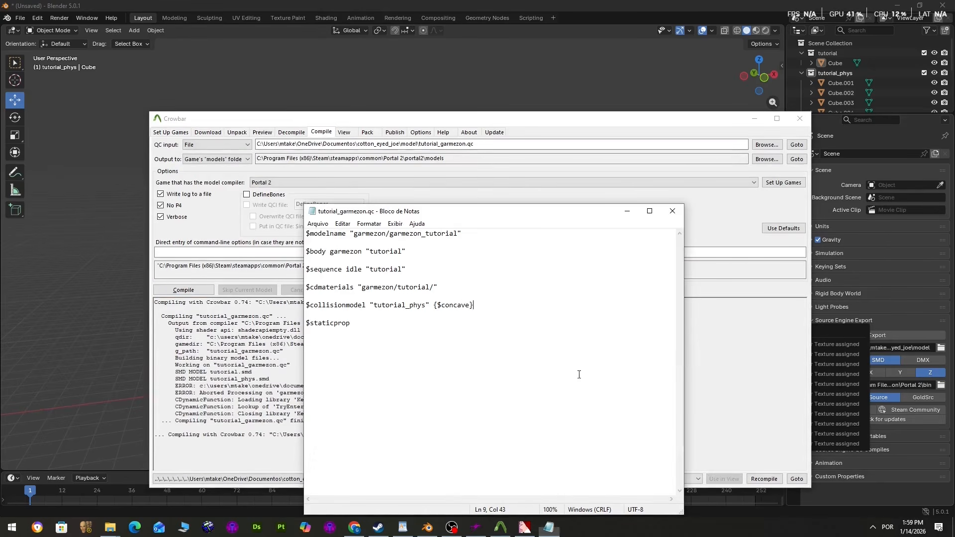
left_click(437, 305)
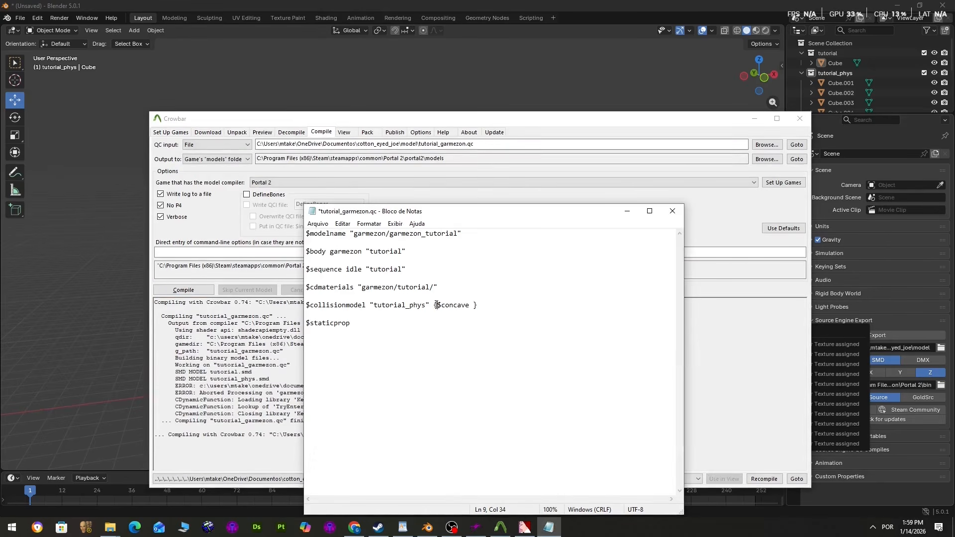
key("ctrl+s")
key("alt+Tab")
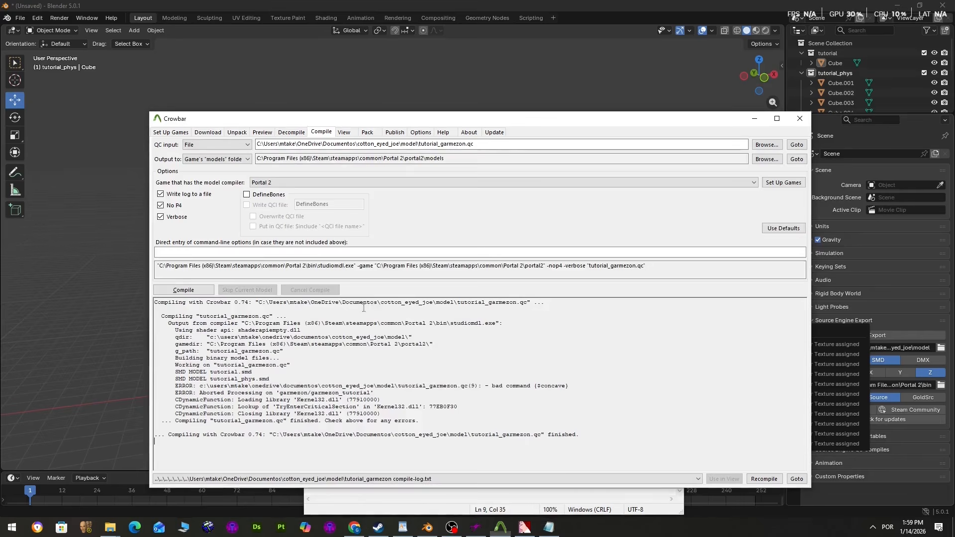
left_click(205, 293)
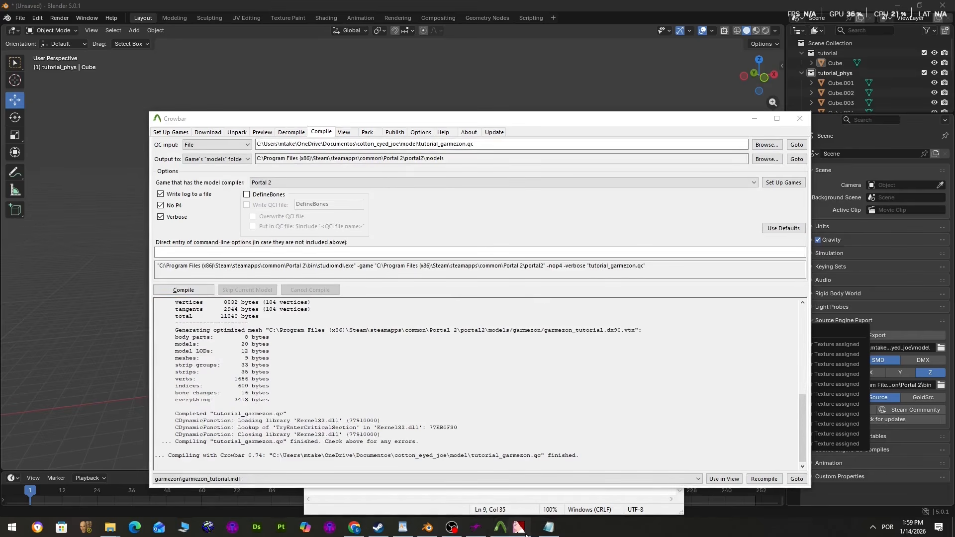
Step: Refresh the model in HLMV++ and display its physics model to check the collision mesh from several angles
left_click(475, 528)
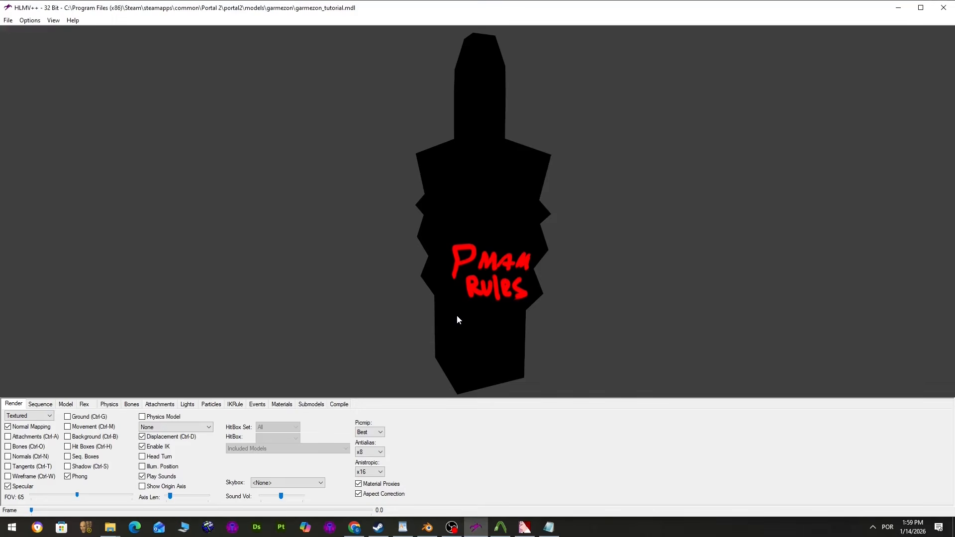
left_click(8, 20)
left_click(30, 57)
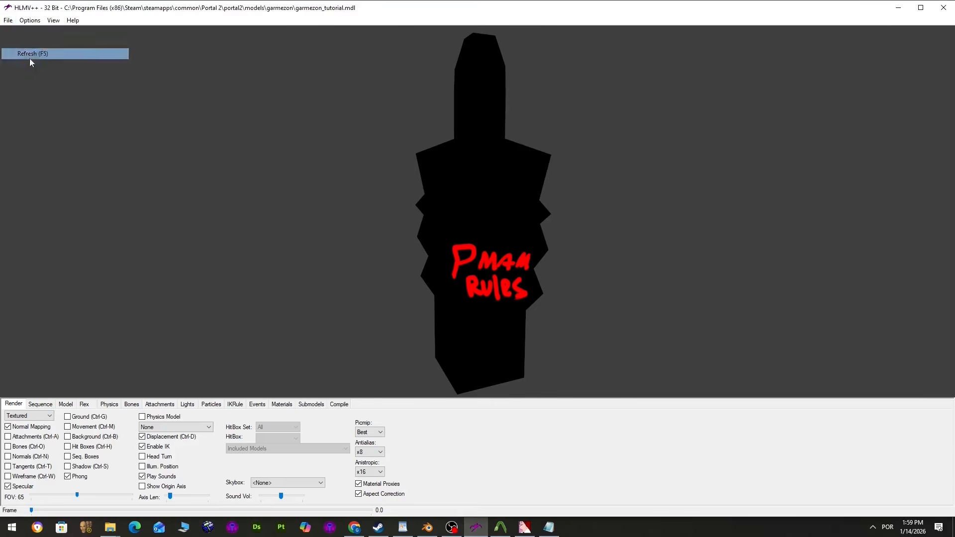
left_click(149, 419)
left_click_drag(478, 275, 499, 225)
left_click(168, 421)
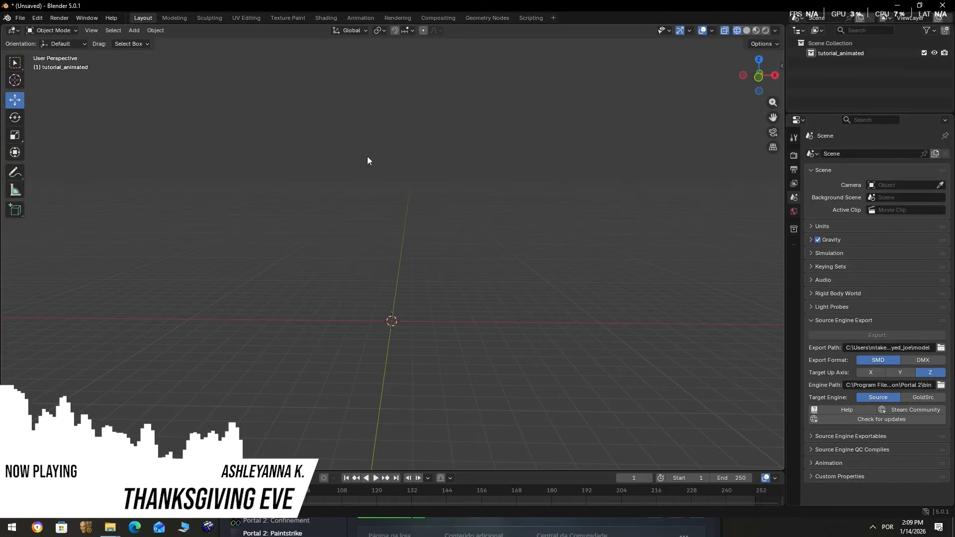
Step: Add a cube in Blender and, in front view, paste two copies to build a vertical stack of three spaced cubes
left_click(132, 31)
mouse_move(194, 43)
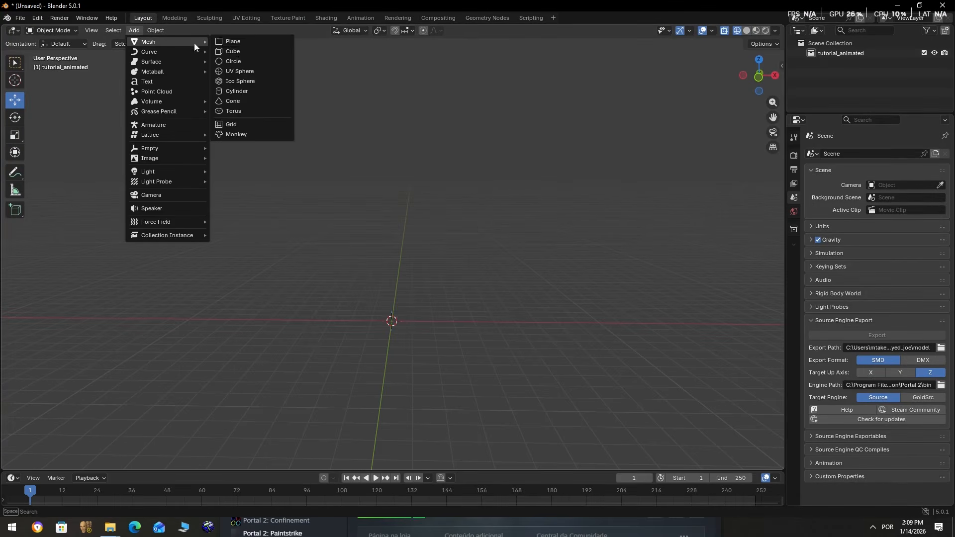
left_click(234, 51)
key("KP_1")
key("ctrl+c")
key("ctrl+v")
left_click_drag(394, 280, 399, 186)
key("ctrl+c")
key("ctrl+v")
Step: Move the pasted cubes into the tutorial_animated collection and clear the selection
left_click(839, 63)
left_click_drag(840, 96, 837, 61)
left_click(862, 107)
left_click_drag(863, 106, 849, 54)
left_click(354, 181)
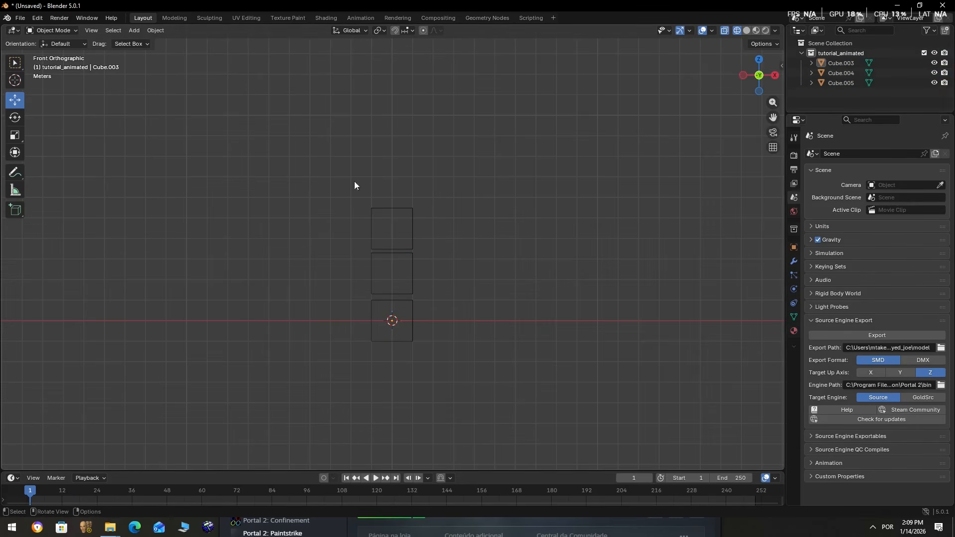
Step: Add an armature, lower it to the base of the bottom cube and scale its bone to fit inside that cube
left_click(134, 31)
left_click(175, 126)
scroll(378, 274, "up", 4)
key("s")
left_click_drag(392, 354, 392, 388)
left_click(468, 299)
key("s")
left_click(479, 318)
Step: Extrude two more bones upward along Z through the middle and top cubes, and return to Object Mode
key("Tab")
key("e")
key("z")
left_click(482, 232)
key("e")
key("z")
left_click(482, 134)
left_click(58, 33)
left_click(56, 44)
left_click(55, 30)
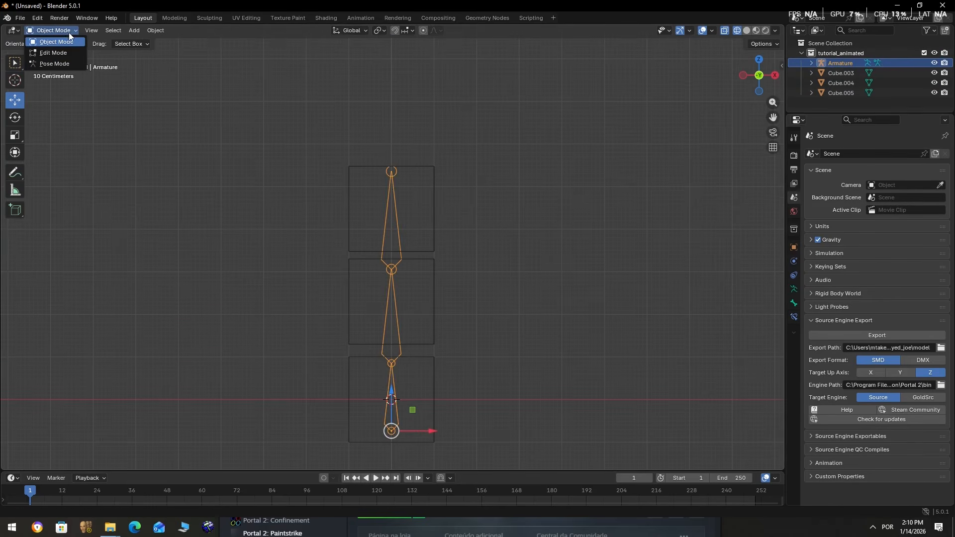
left_click(54, 63)
left_click(53, 31)
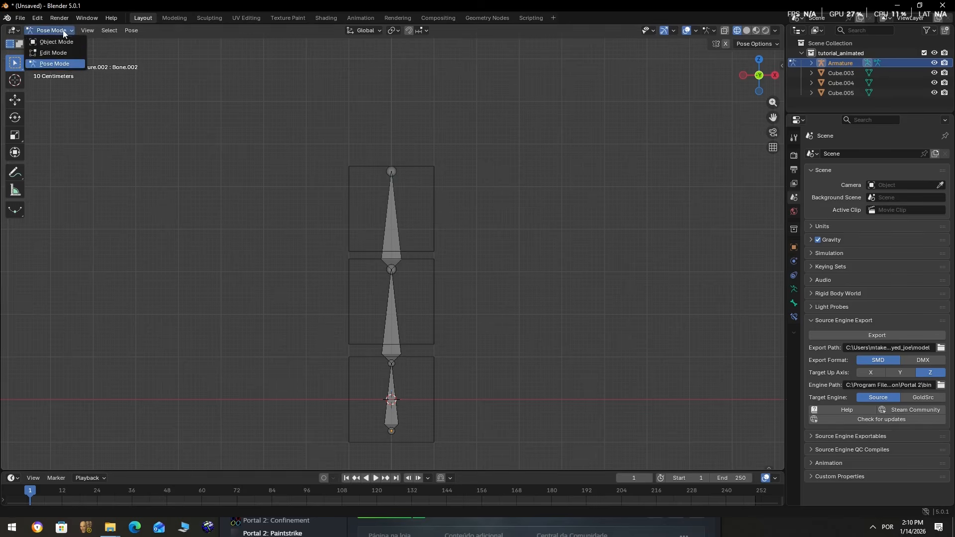
left_click(57, 42)
Step: Parent the top cube to the armature's top bone, choosing that bone in Pose Mode and parenting from Object Mode
left_click(305, 158)
left_click(353, 187)
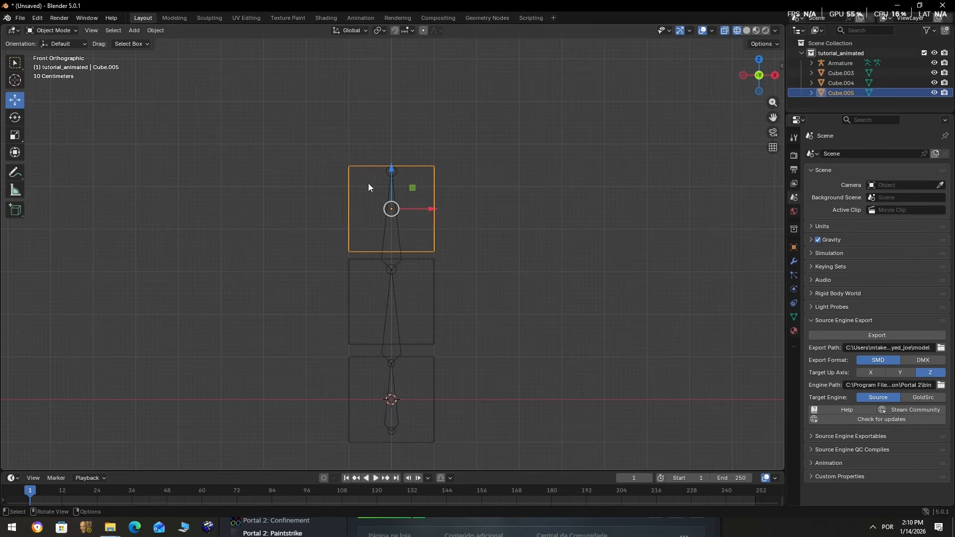
left_click(384, 222, "shift")
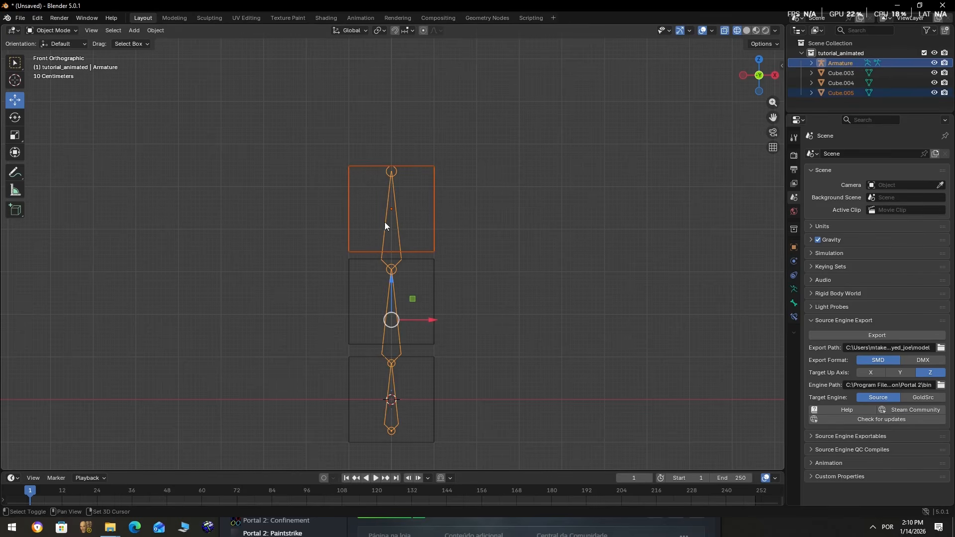
left_click(67, 31)
left_click(65, 63)
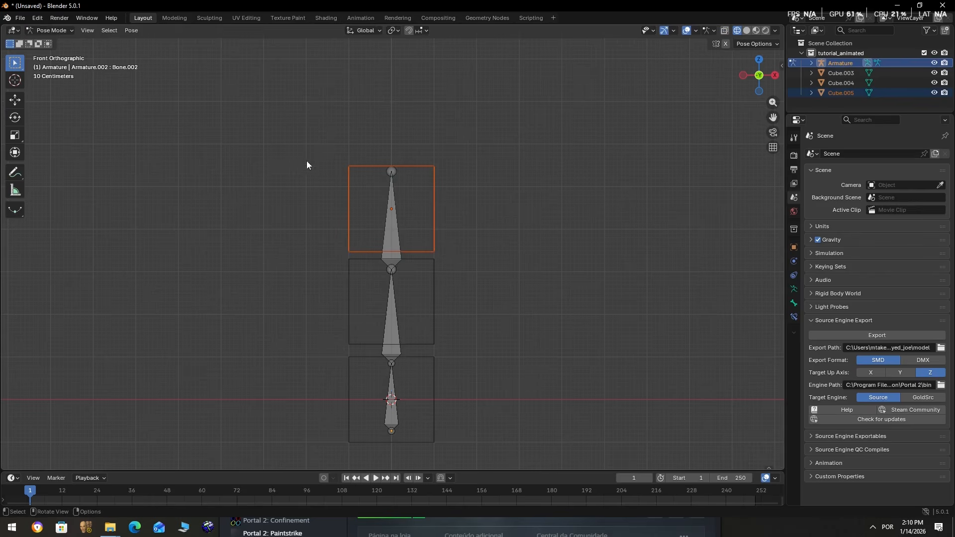
left_click(390, 208)
left_click(50, 30)
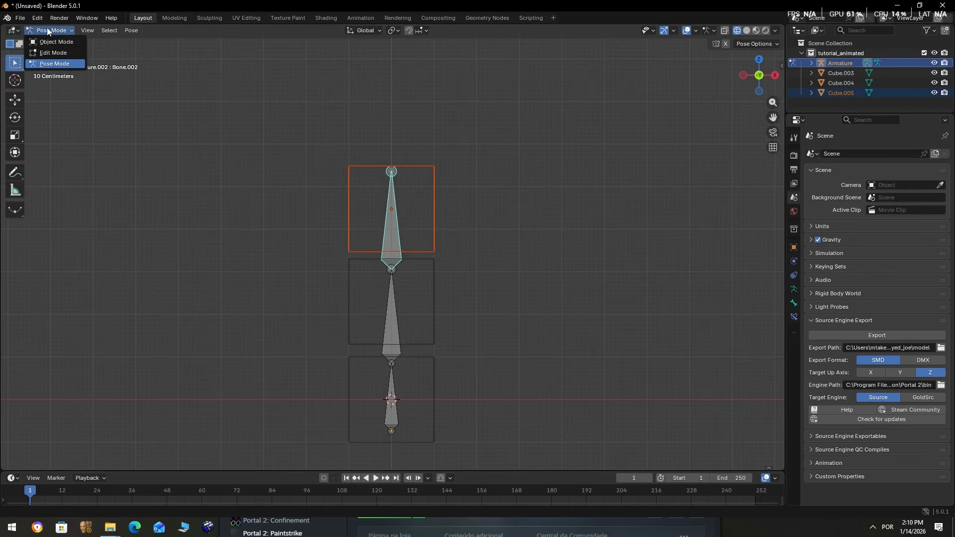
left_click(54, 44)
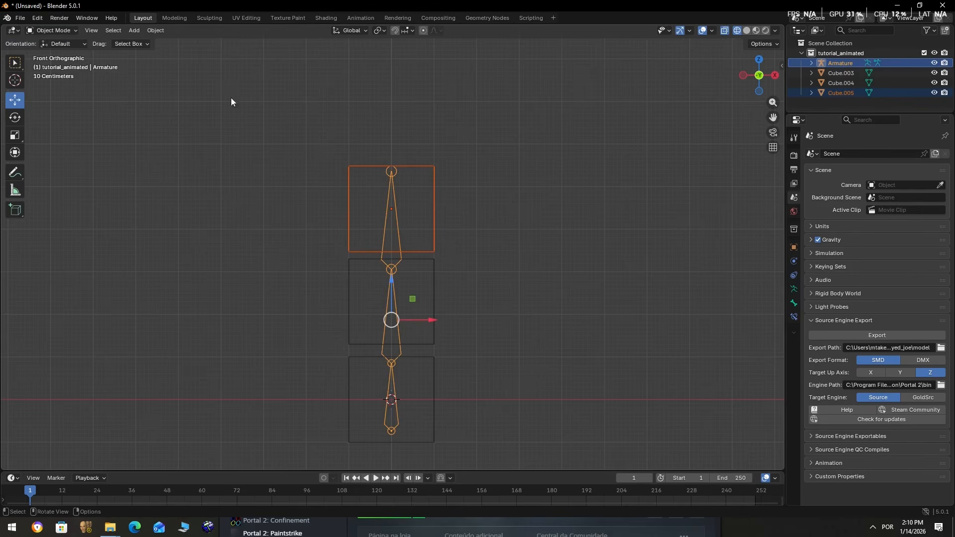
key("ctrl+p")
left_click(311, 124)
Step: Try rotating the top bone in Pose Mode to test its cube, cancel the rotation and return to Object Mode
left_click(50, 30)
left_click(55, 64)
key("r")
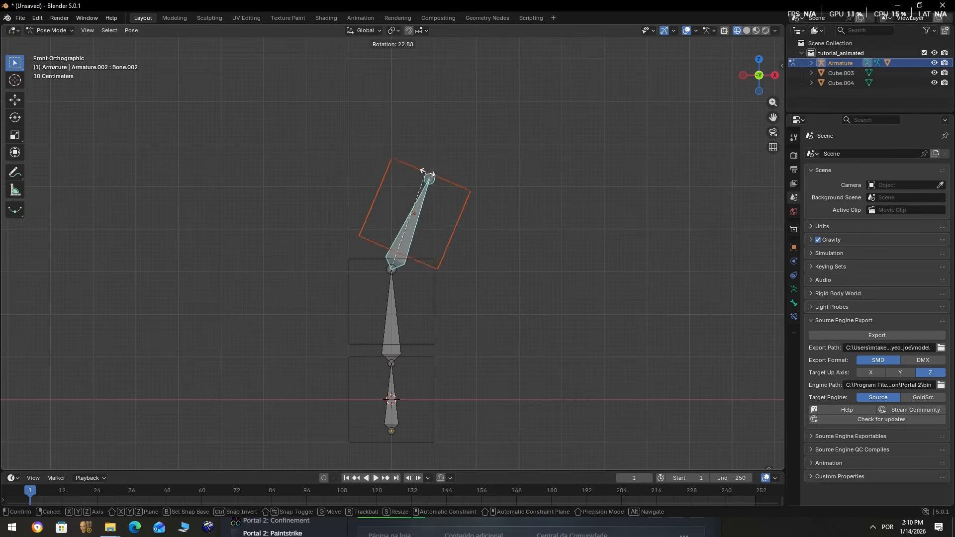
key("Escape")
left_click(68, 33)
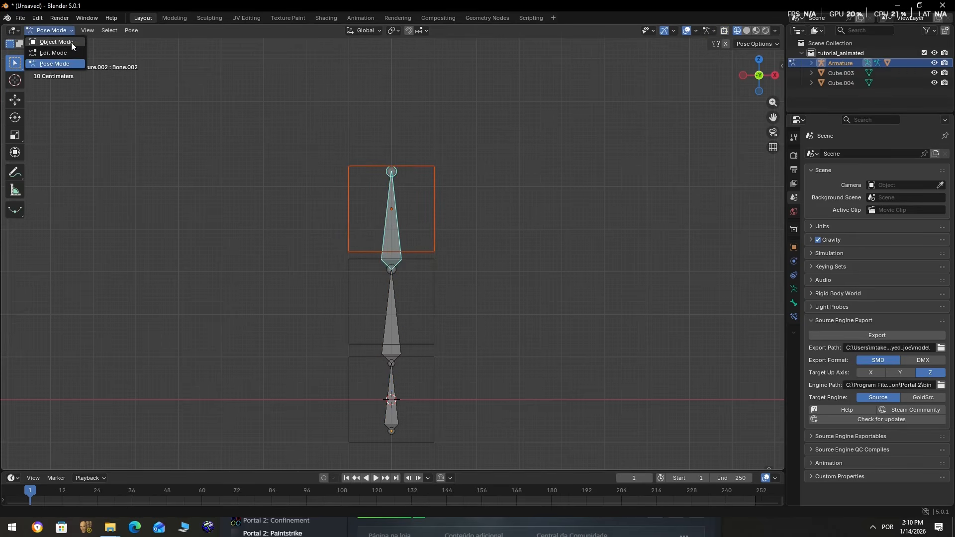
left_click(70, 42)
Step: Parent the middle cube to the armature's middle bone
left_click(349, 271)
left_click(386, 299, "shift")
left_click(55, 31)
left_click(56, 63)
left_click(391, 308)
left_click(58, 34)
left_click(59, 43)
key("ctrl+p")
Step: Parent the bottom cube to the armature's bottom bone
left_click(350, 366)
left_click(389, 388, "shift")
left_click(54, 32)
left_click(54, 63)
left_click(390, 393)
left_click(54, 33)
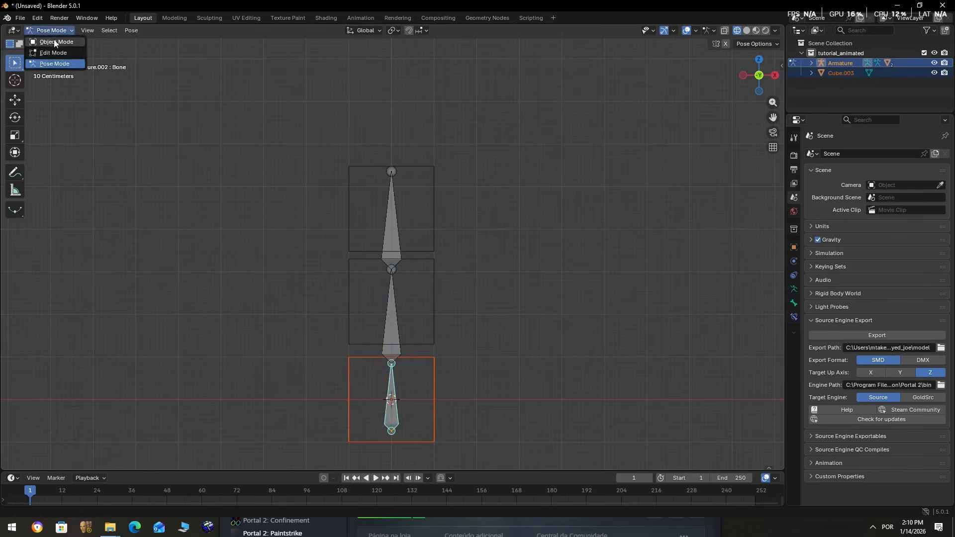
left_click(55, 43)
key("ctrl+p")
Step: Test the rig in Pose Mode by rotating the bottom and middle bones, undoing each rotation
left_click(53, 32)
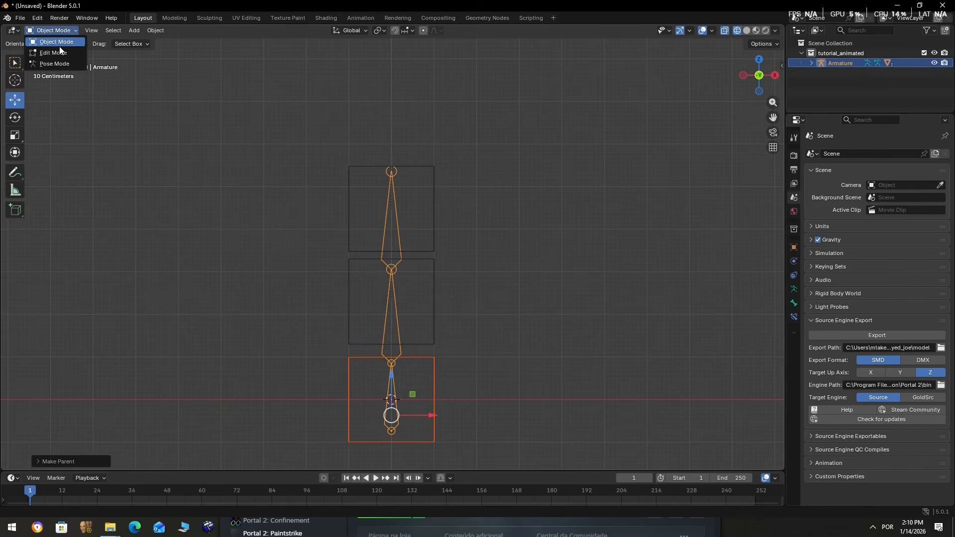
left_click(53, 30)
left_click(53, 63)
key("r")
left_click(428, 208)
key("ctrl+z")
left_click(397, 302)
key("r")
left_click(463, 248)
key("ctrl+z")
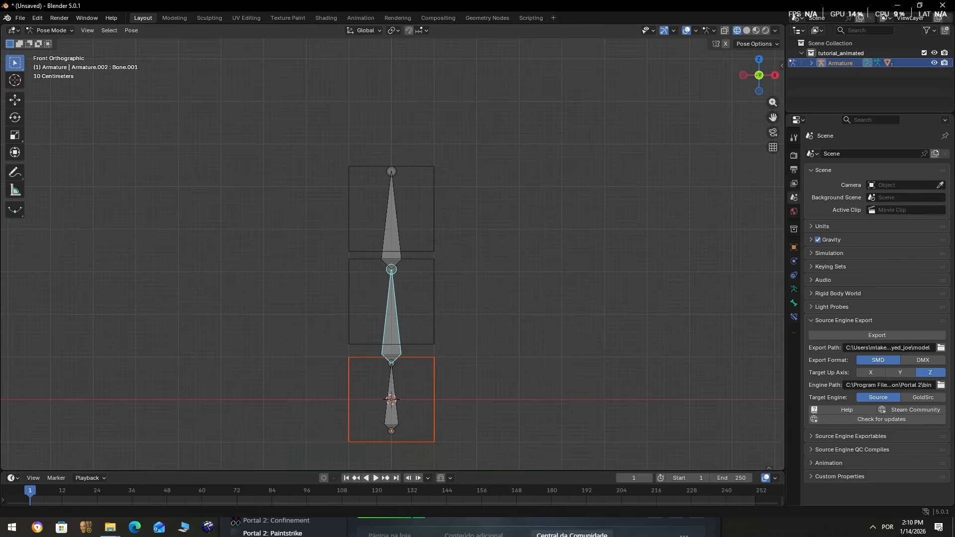
left_click(572, 533)
left_click(678, 344)
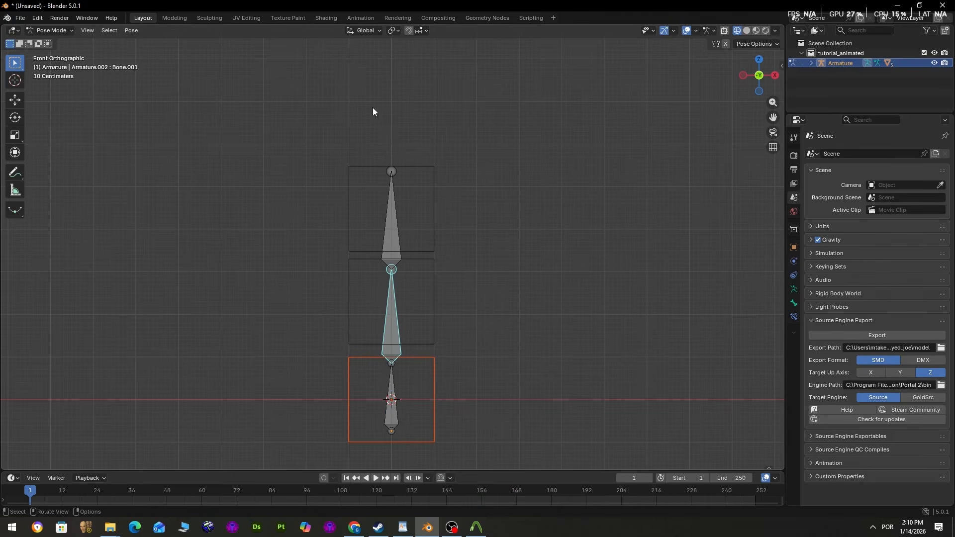
Step: Open the Action Editor in the Animation workspace and create a new action named Wave
left_click(359, 18)
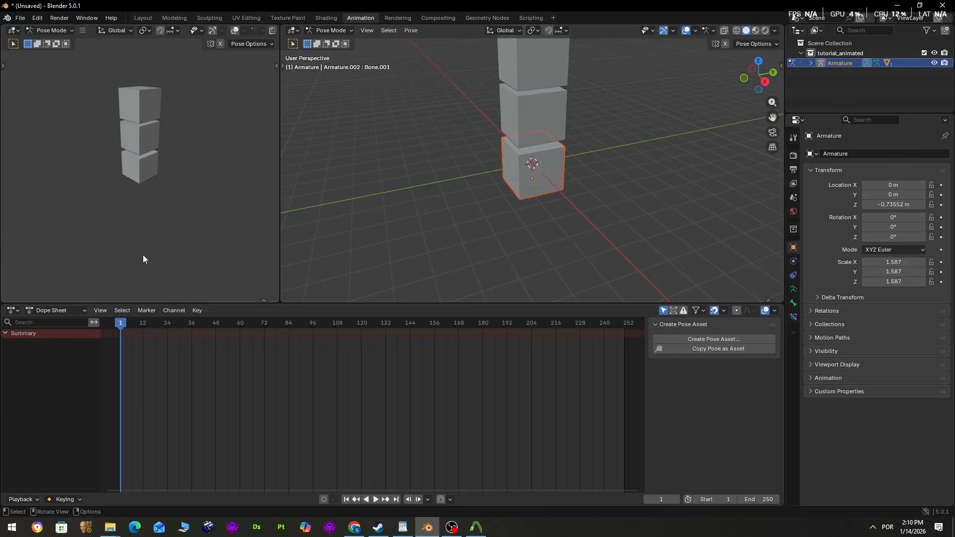
left_click(61, 311)
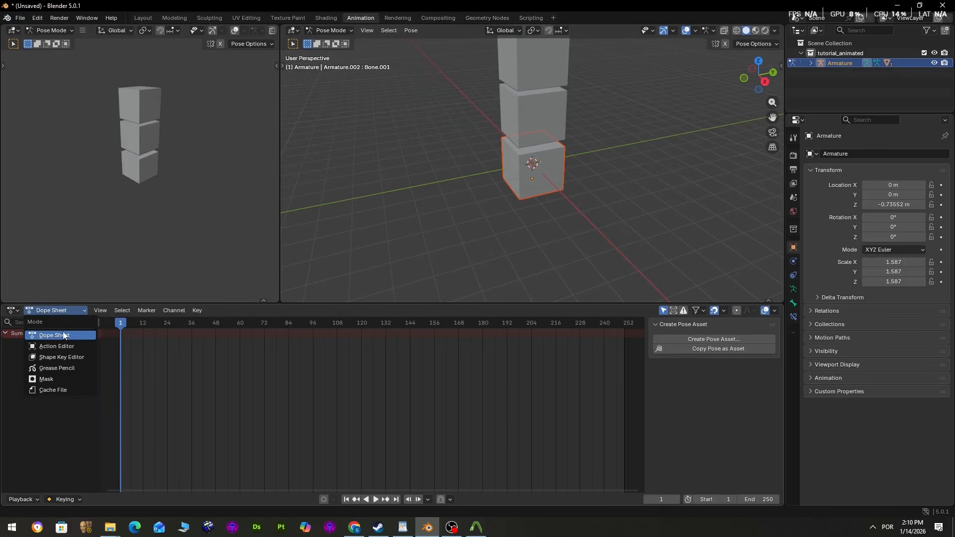
left_click(59, 346)
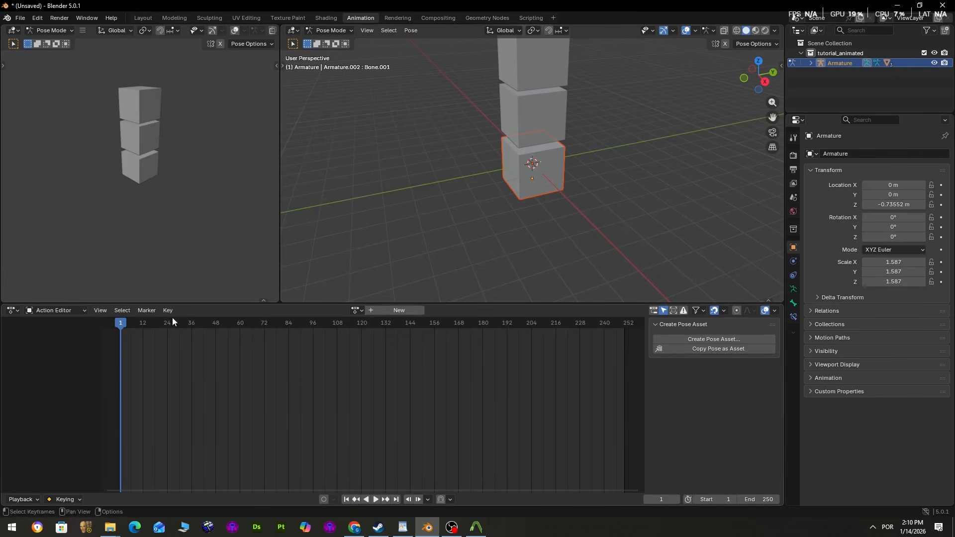
left_click(389, 309)
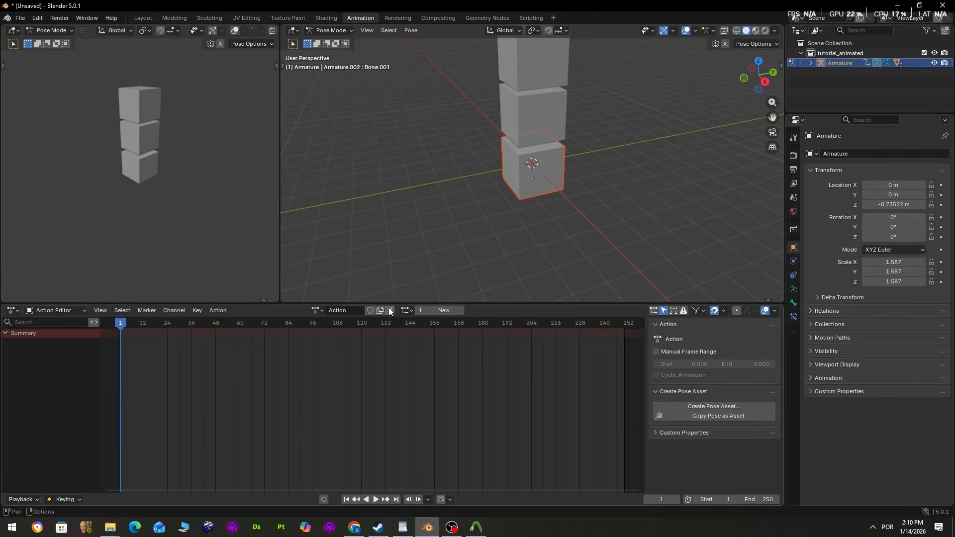
left_click(346, 311)
type("Wave")
key("Return")
Step: Show the rig in front wireframe view, insert starting keyframes and rotate the middle bone toward +X
middle_click_drag(403, 270, 489, 229)
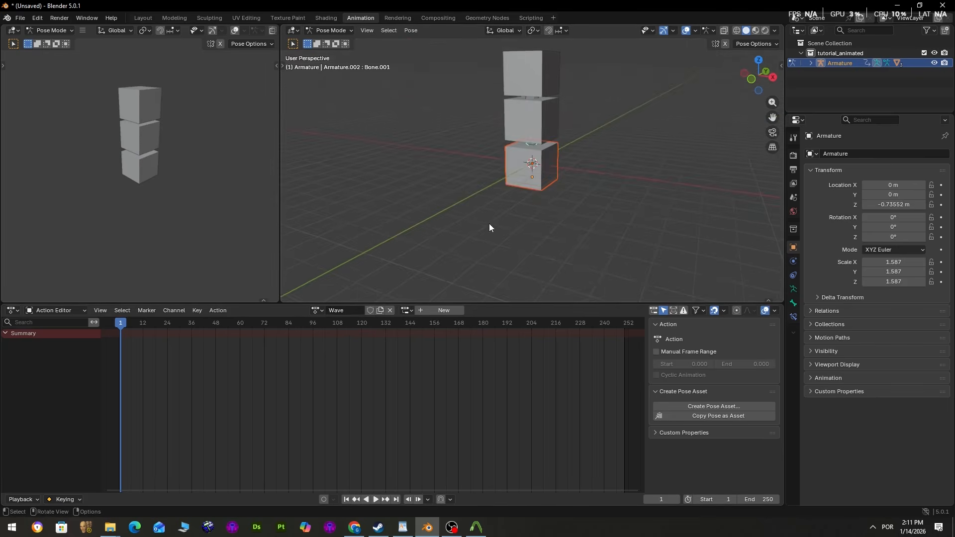
key("KP_1")
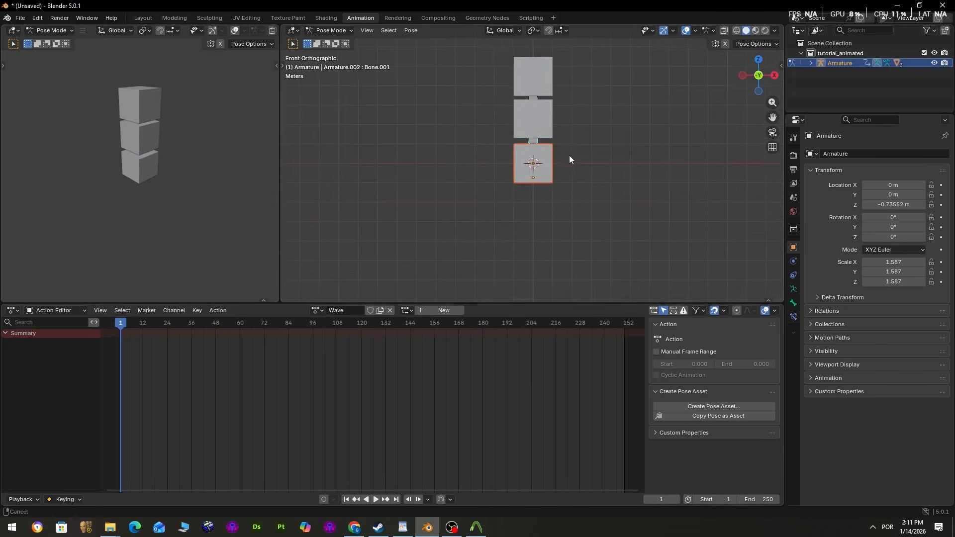
middle_click_drag(568, 154, 528, 215, "shift")
left_click(737, 31)
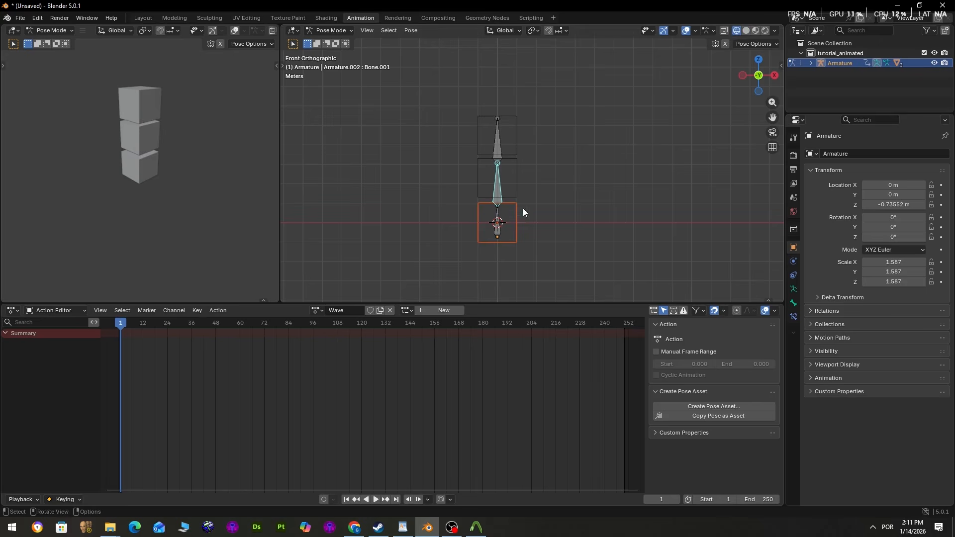
key("i")
key("r")
left_click(551, 175)
key("i")
left_click(504, 185)
key("r")
key("Left")
key("Left")
key("Left")
key("Left")
key("Left")
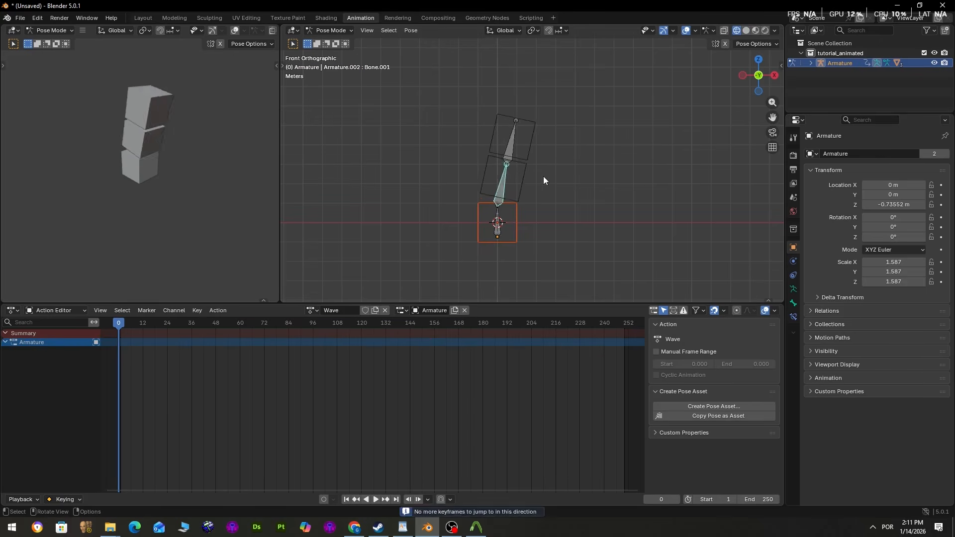
Step: Insert keyframes and rotate the bones at frame 5 so the cube stack bends toward +X
key("i")
key("r")
left_click(540, 172)
key("i")
left_click(495, 137)
key("i")
key("r")
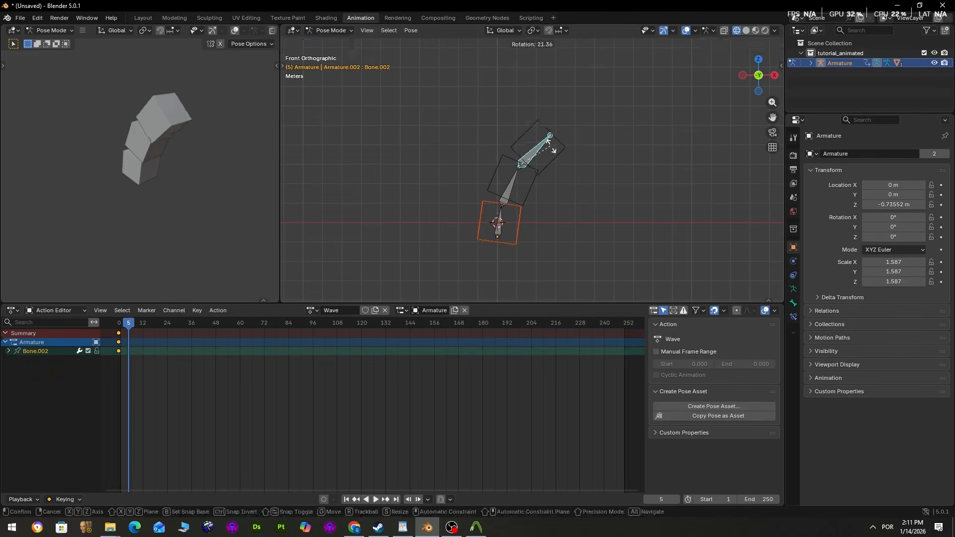
left_click(554, 151)
Step: Copy the starting keyframes to frame 10, move the originals to frame 1, and preview the animation
left_click(119, 333)
left_click(121, 333)
key("ctrl+c")
left_click(139, 322)
key("ctrl+v")
left_click_drag(119, 335, 122, 328)
key("space")
key("space")
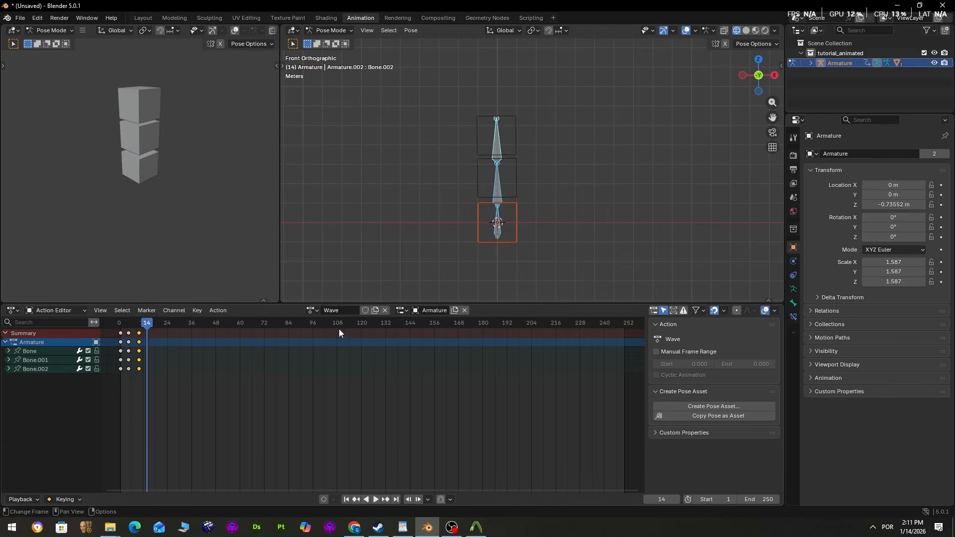
Step: Rename the action's slot to Wave and return to the Layout workspace
left_click(151, 19)
left_click(360, 17)
double_click(422, 311)
key("Return")
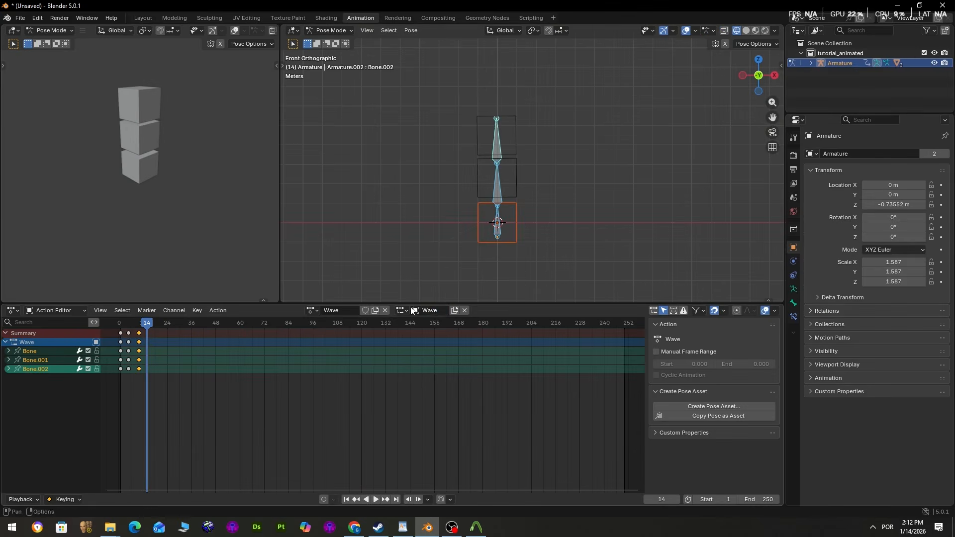
left_click(147, 18)
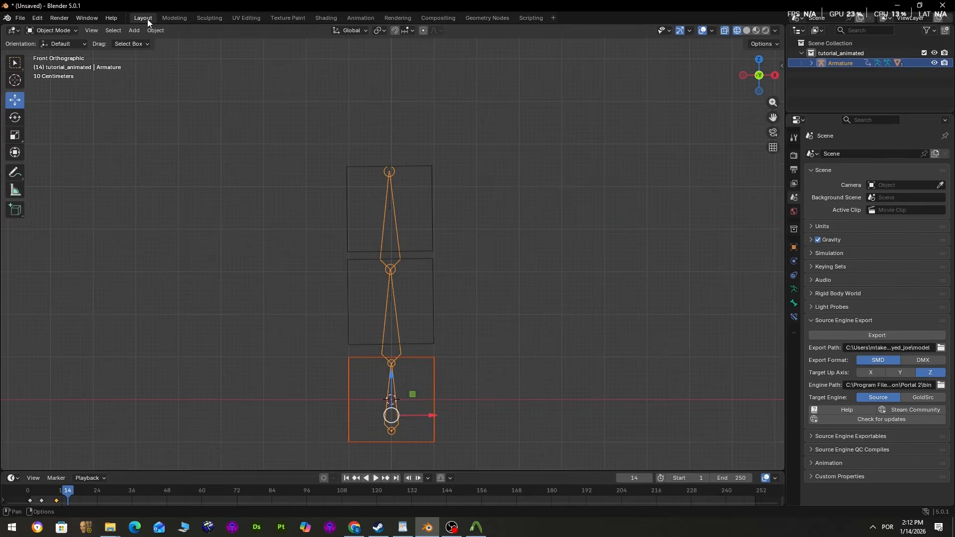
Step: Change the Source export path to the model_animated folder and export the whole scene, including the Wave animation
left_click(836, 336)
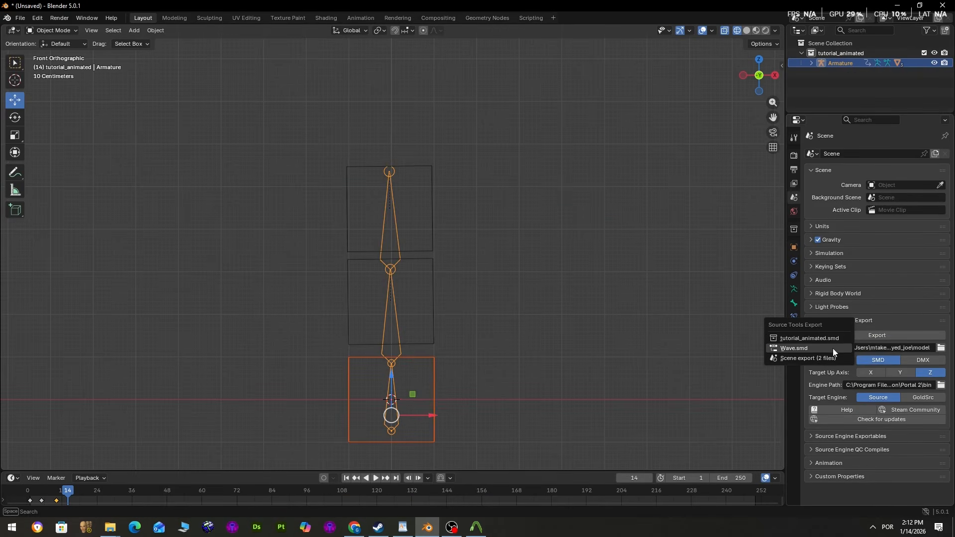
left_click(834, 358)
left_click(915, 348)
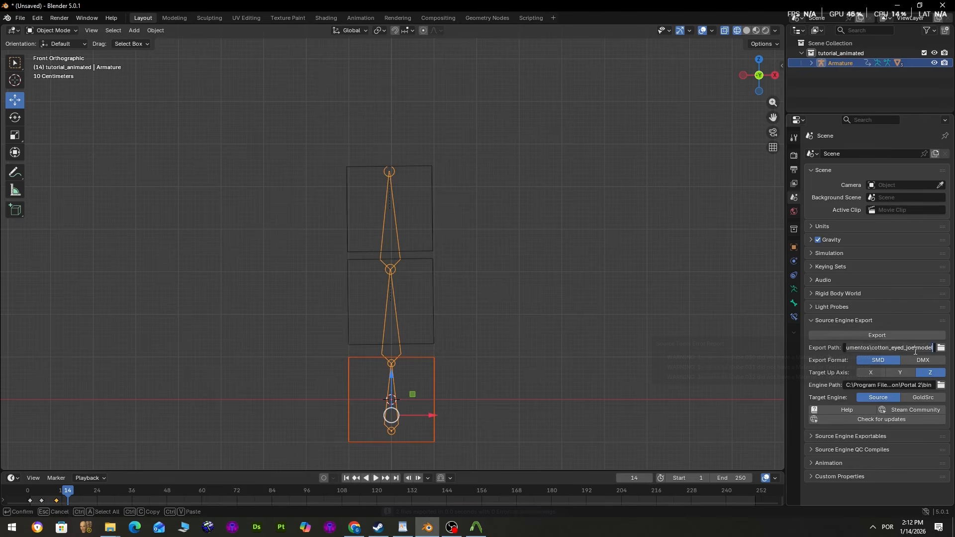
key("ctrl+v")
left_click(898, 336)
left_click(888, 333)
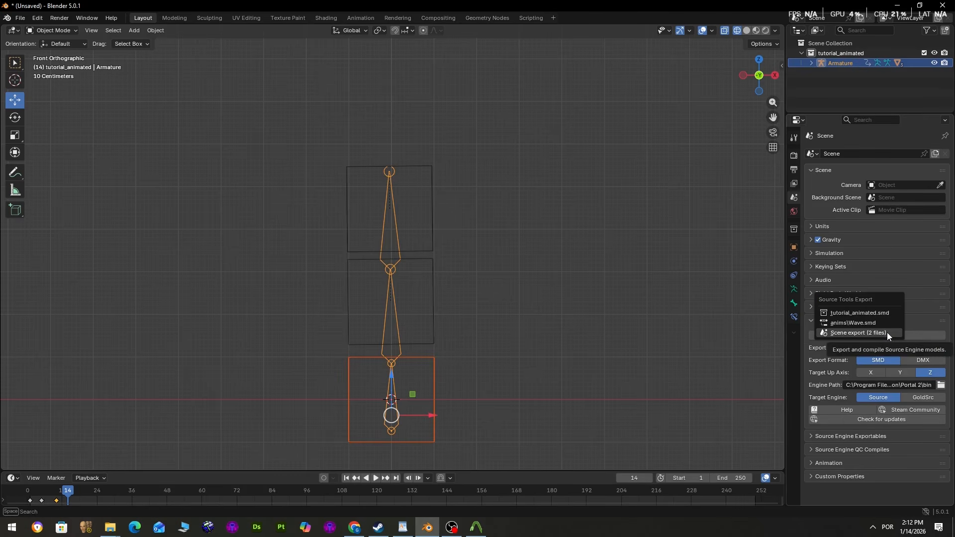
left_click(887, 333)
Step: Switch to File Explorer, check the exported anims folder, and copy tutorial_garmezon.qc from the static model's folder into model_animated
key("alt+Tab")
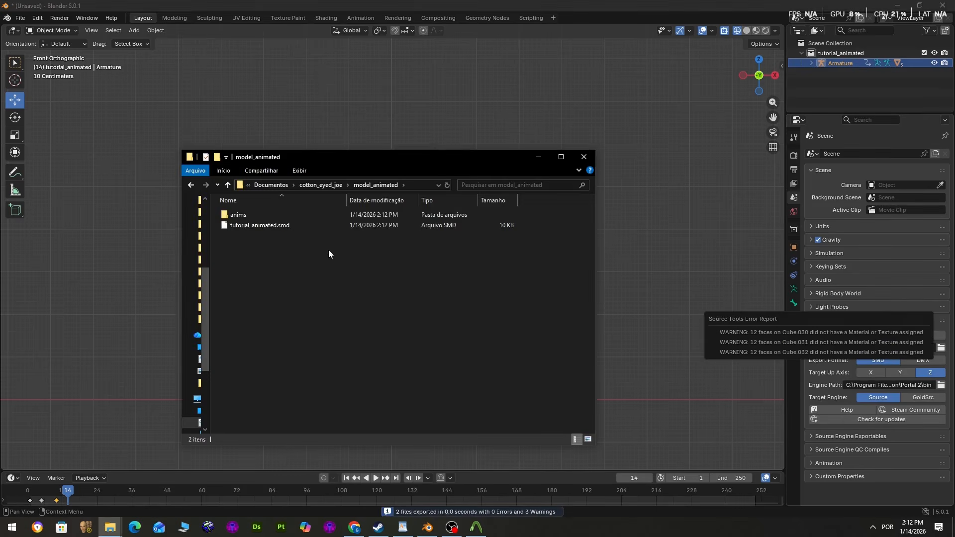
double_click(279, 217)
left_click(191, 185)
right_click(342, 271)
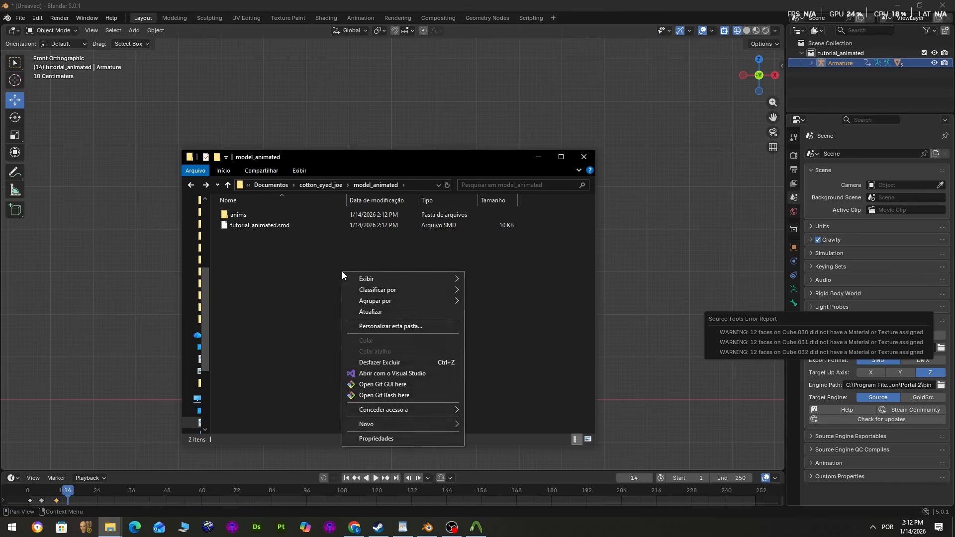
left_click(335, 187)
left_click(334, 186)
double_click(259, 226)
left_click(285, 256)
left_click(309, 185)
double_click(305, 239)
key("ctrl+v")
Step: Open the copied tutorial_garmezon.qc in Notepad and set $modelname to "garmezon/garmezon_tutorial_animated" and the $body mesh to "tutorial_animated"
right_click(306, 237)
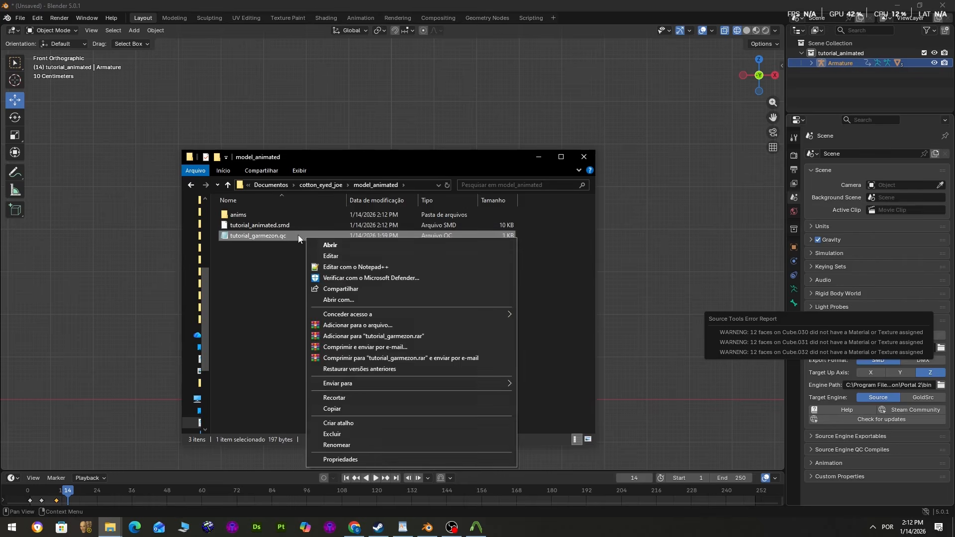
double_click(298, 236)
left_click_drag(456, 233, 439, 234)
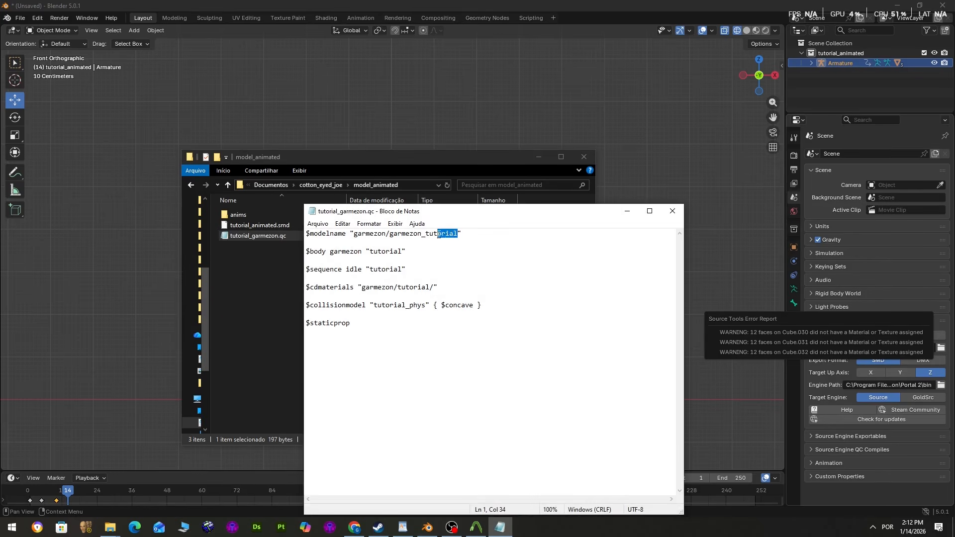
type("_animated")
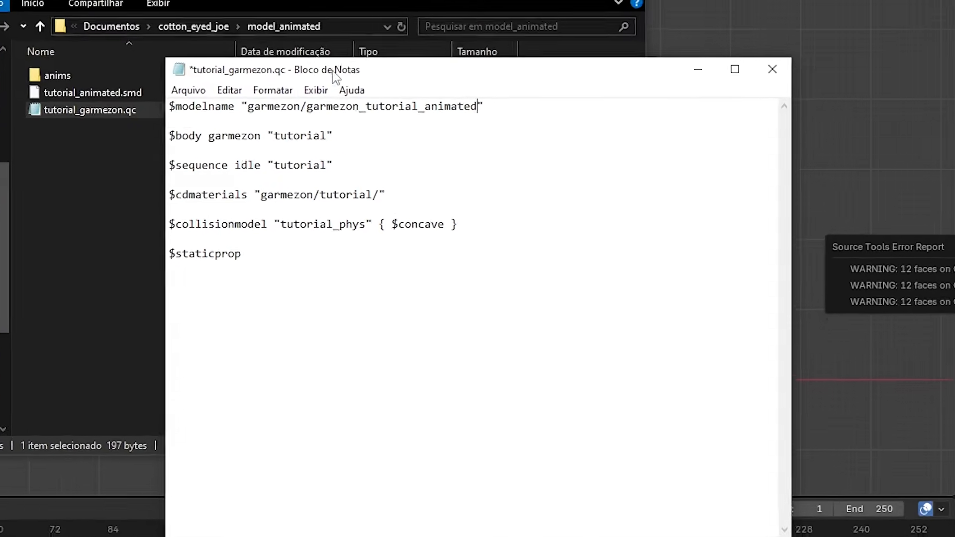
left_click(301, 189)
type("_animated")
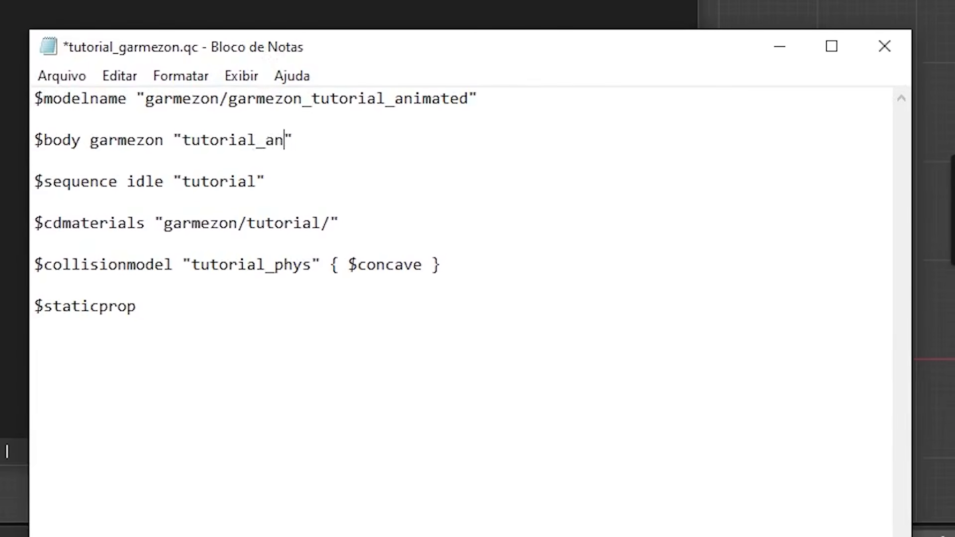
Step: Point the idle sequence to "anims/wave", add a braced block containing fps 30.0 and loop, and save the QC file
left_click_drag(258, 184, 185, 182)
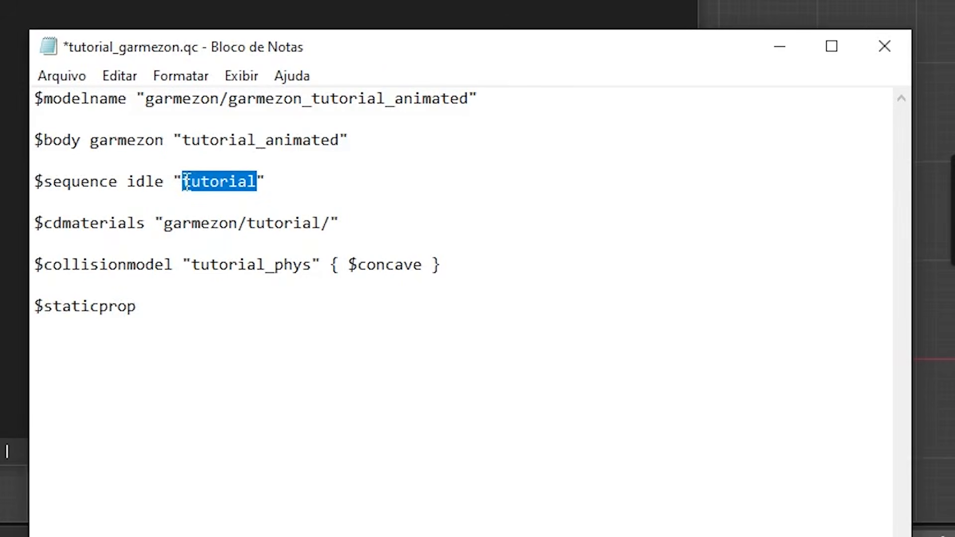
type("anims/")
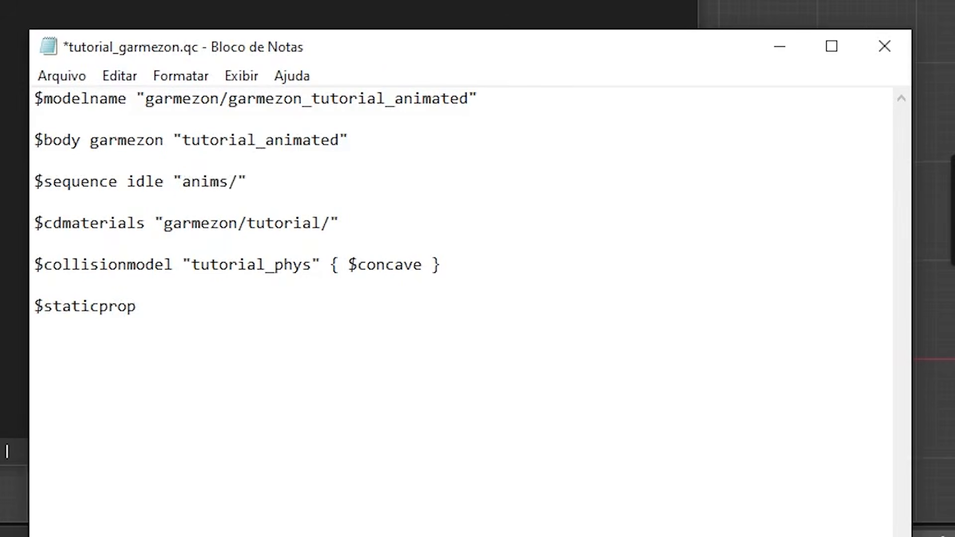
left_click(7, 451)
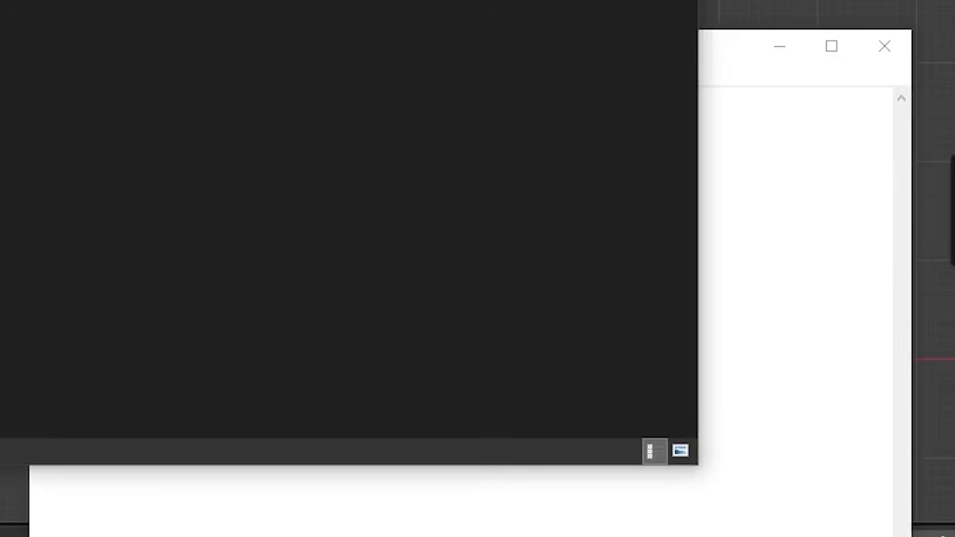
key("alt+Tab")
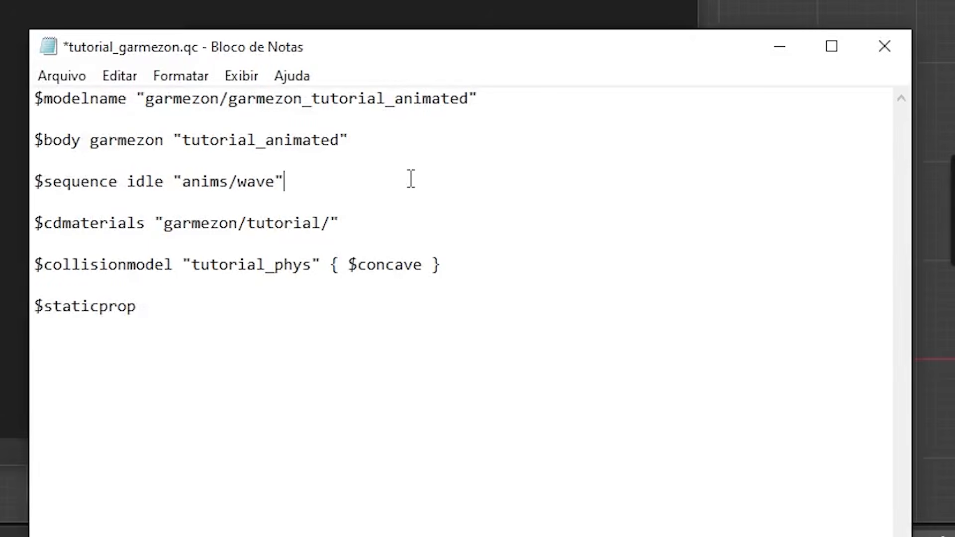
key("Return")
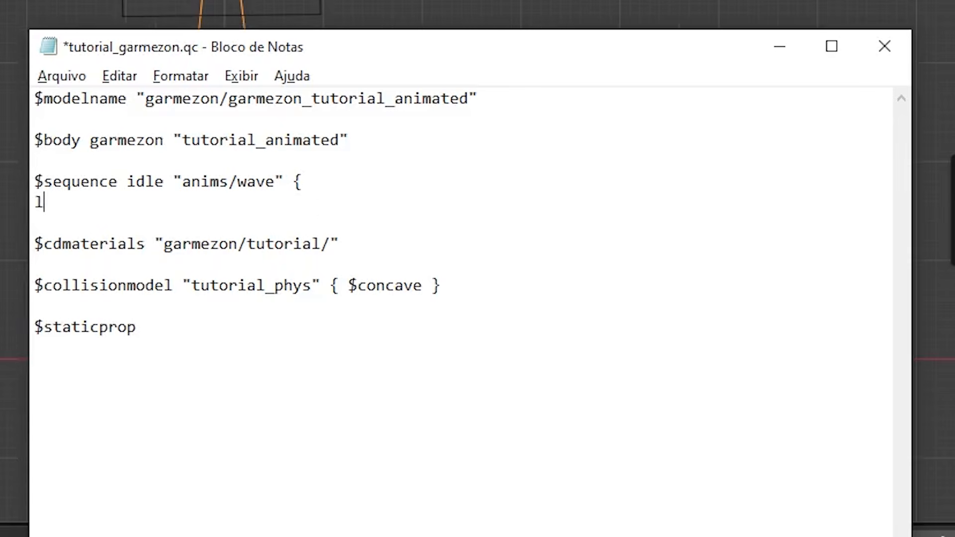
key("Return")
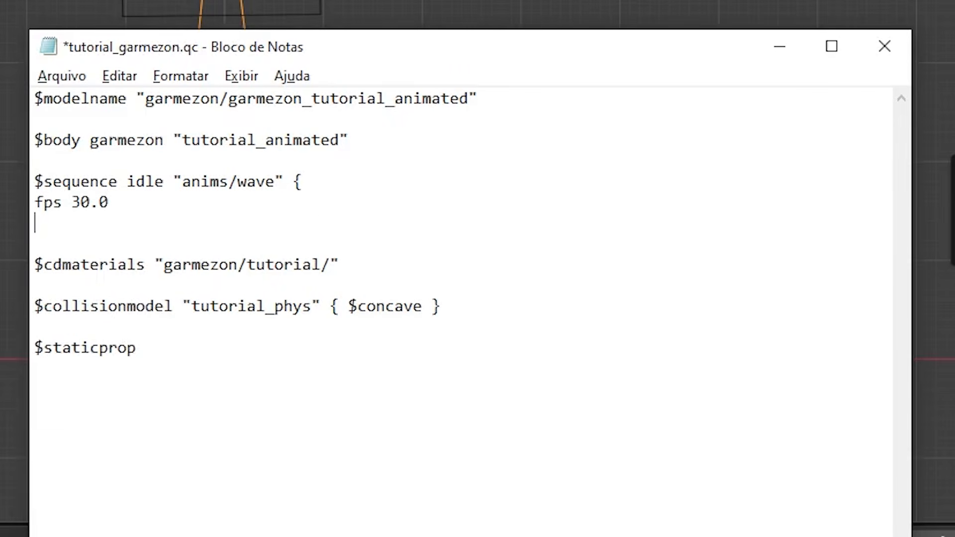
key("Return")
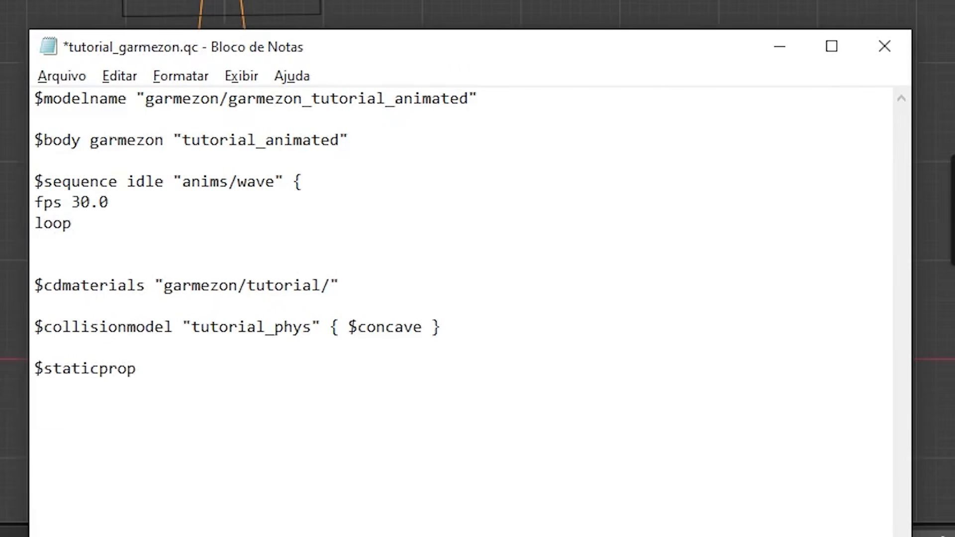
key("ctrl+s")
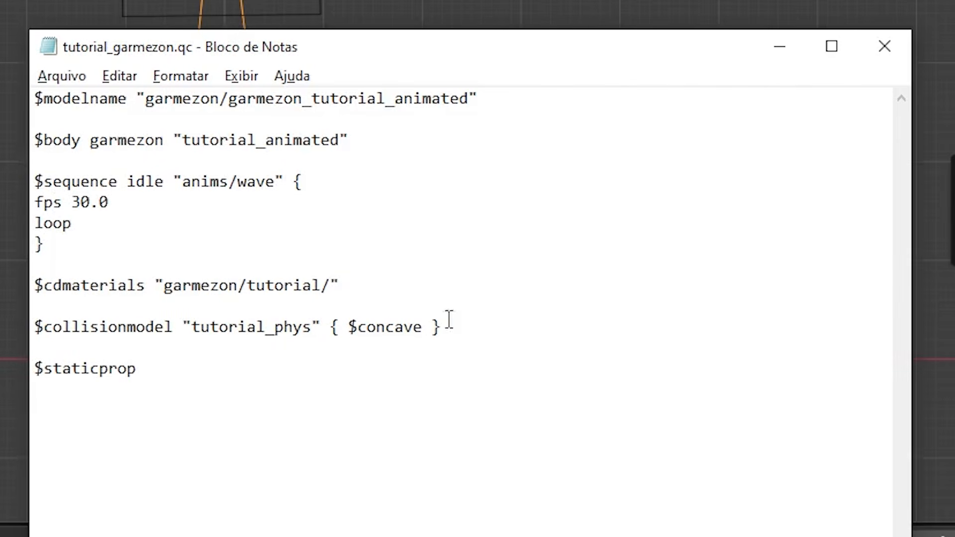
Step: Delete the $collisionmodel line together with its leftover blank lines and save the QC file
left_click_drag(515, 321, 34, 329)
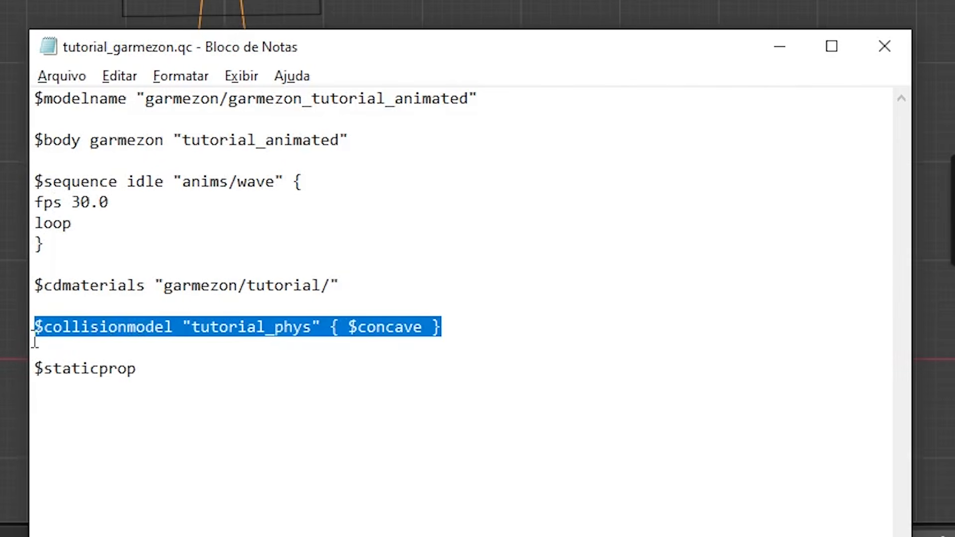
key("BackSpace")
key("BackSpace")
key("BackSpace")
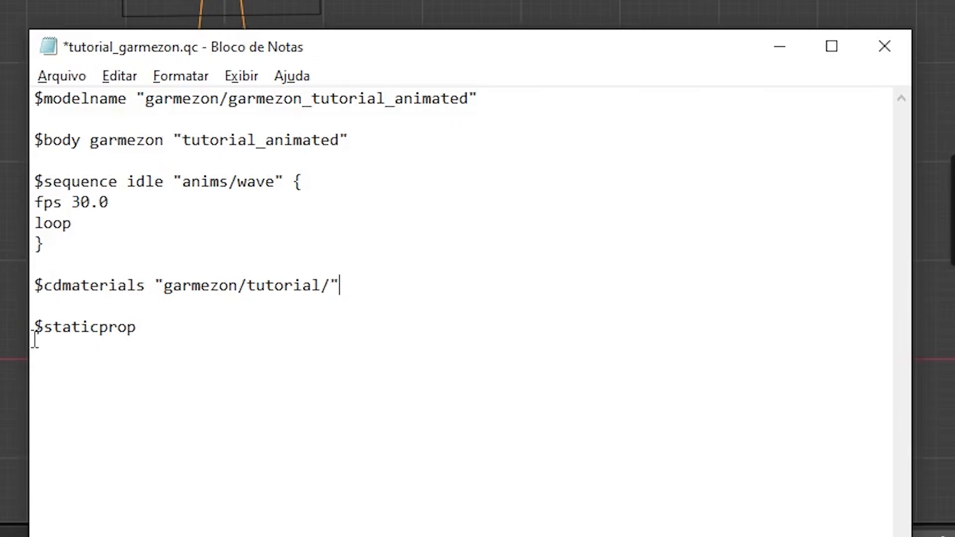
key("ctrl+s")
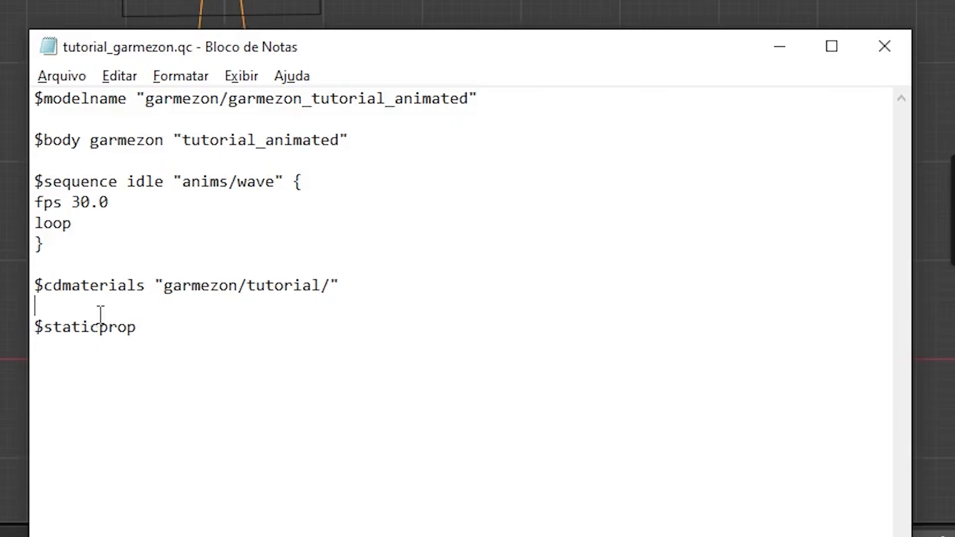
Step: Comment out the $cdmaterials line with //, delete the $staticprop line, and save the QC file
left_click(35, 288)
type("//")
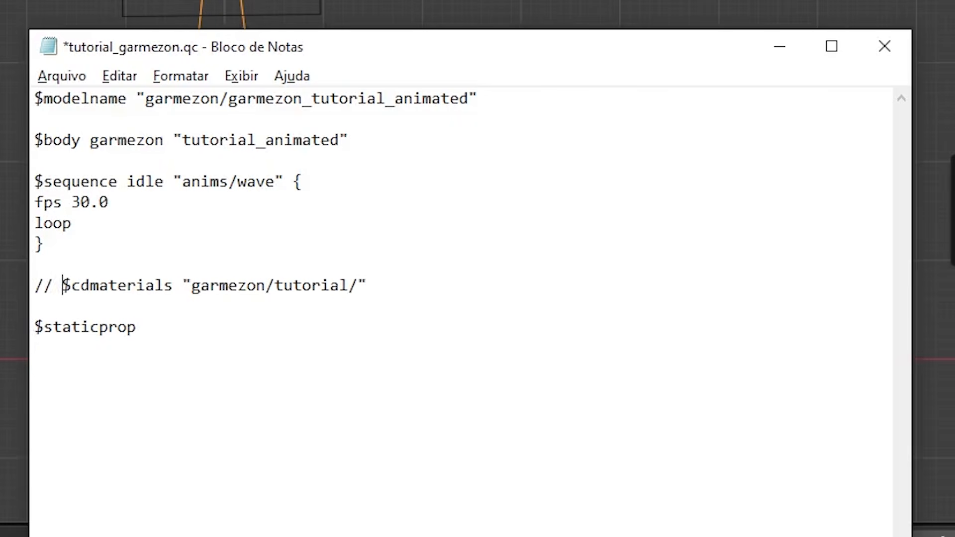
key("ctrl+s")
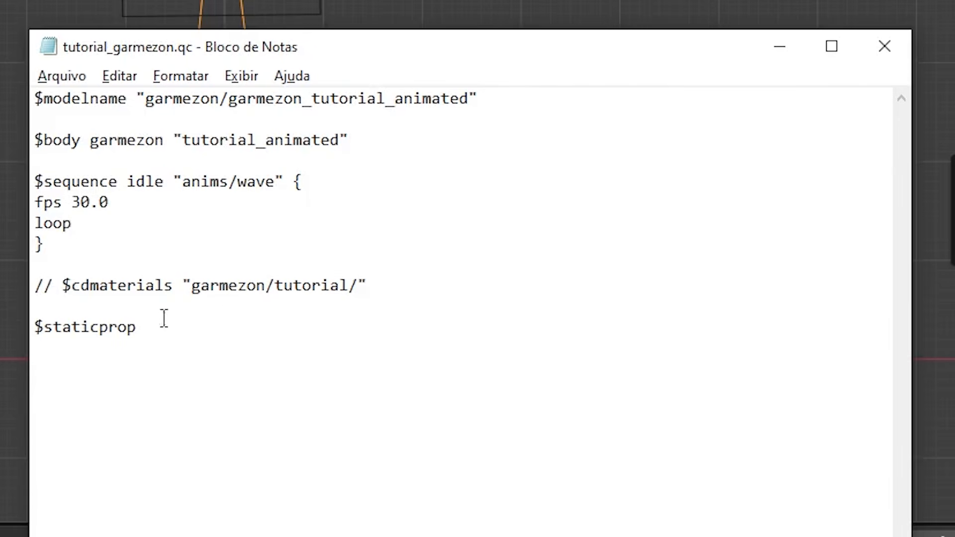
left_click_drag(134, 343, 26, 335)
key("BackSpace")
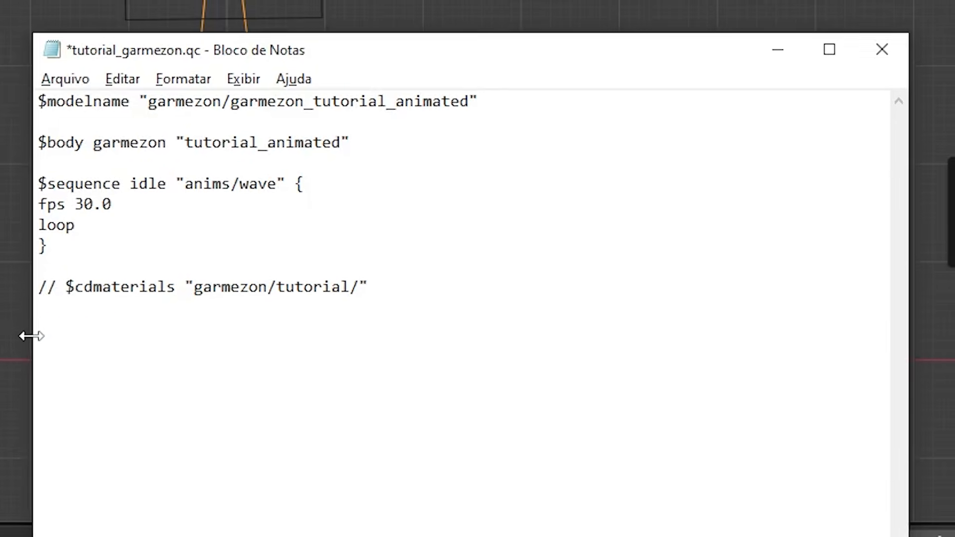
key("ctrl+s")
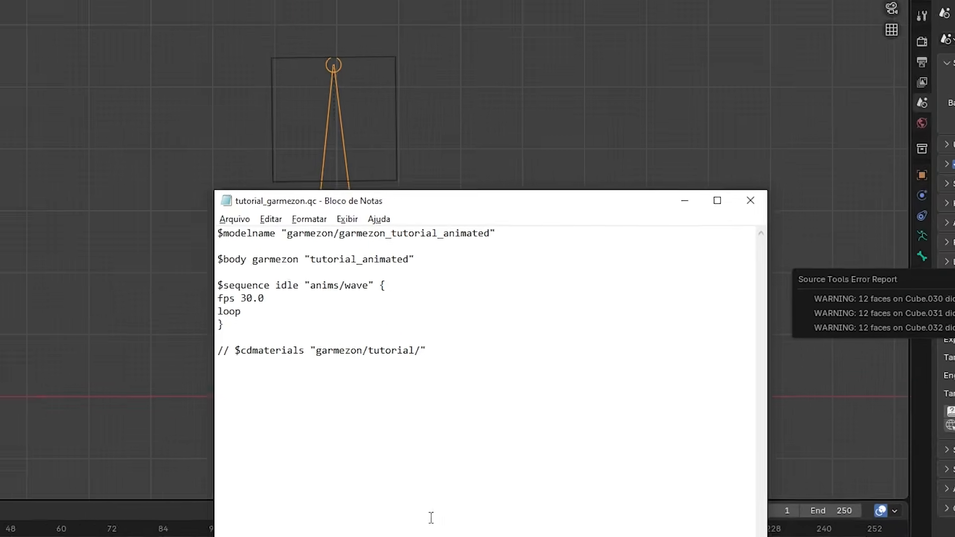
Step: Switch to Crowbar, choose tutorial_garmezon.qc from the model_animated folder as the QC input, and compile it for Portal 2
left_click(475, 528)
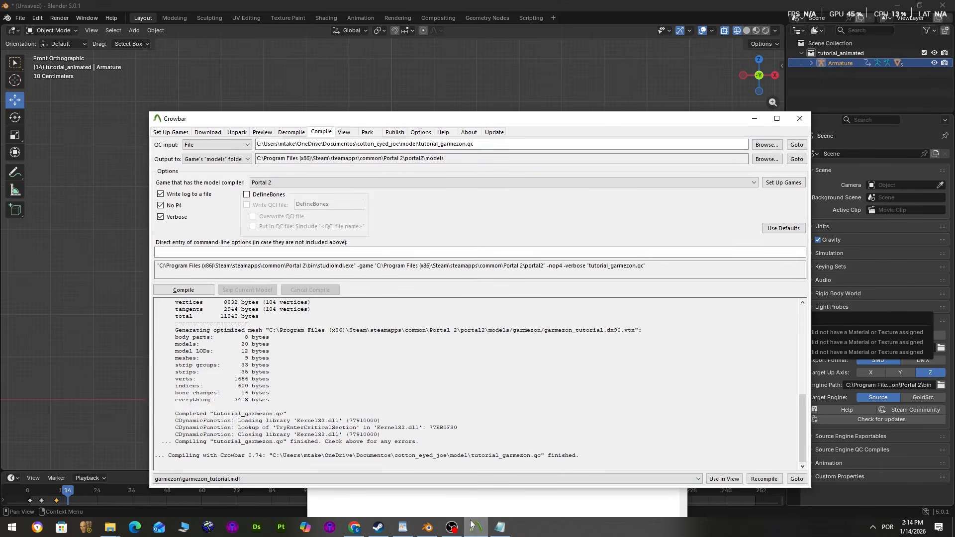
left_click(766, 144)
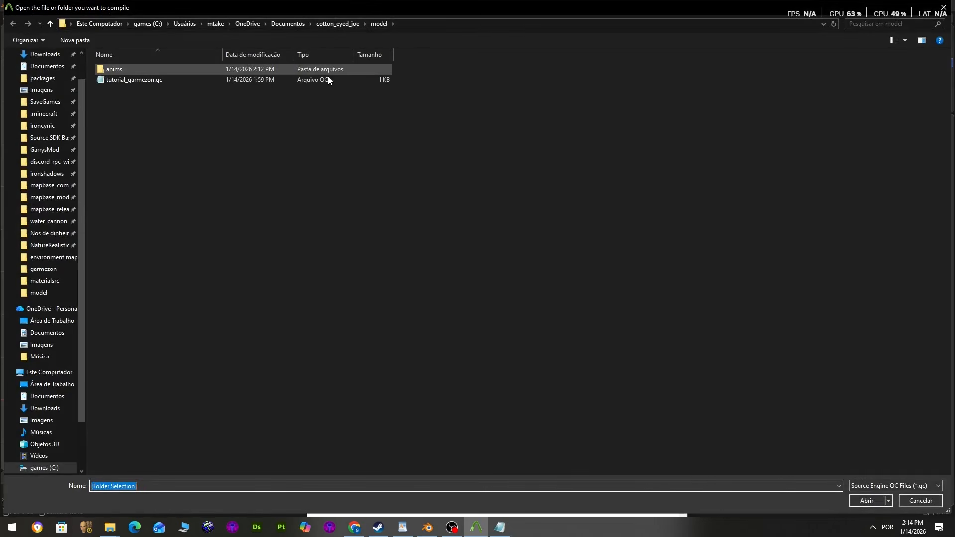
left_click(342, 26)
double_click(201, 76)
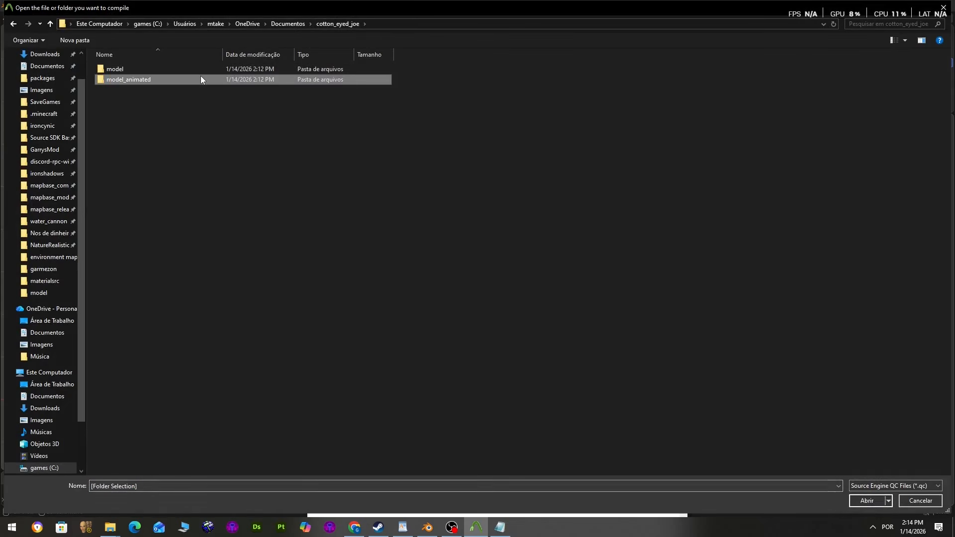
double_click(200, 79)
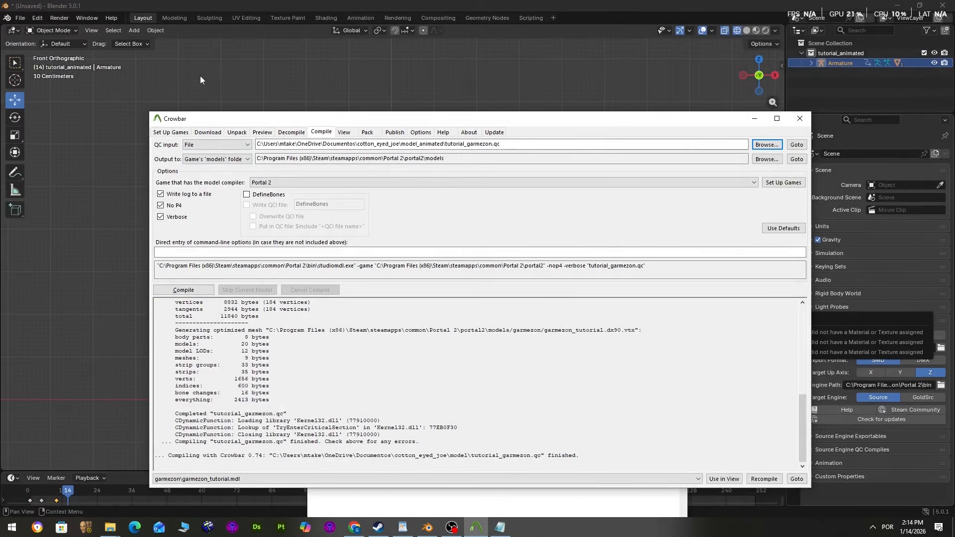
left_click(192, 288)
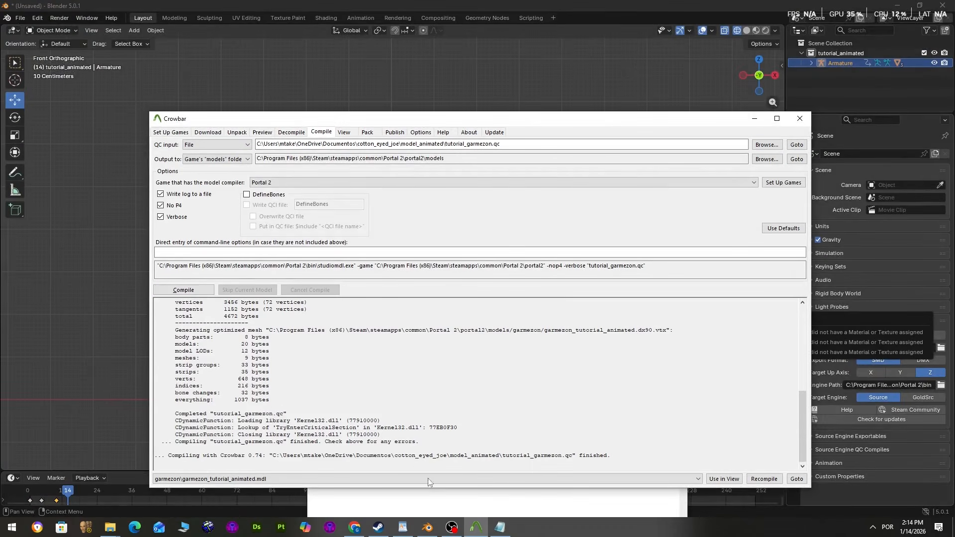
Step: Launch HLMV++, load garmezon_tutorial_animated.mdl, and examine its model details and sequence list
left_click(109, 527)
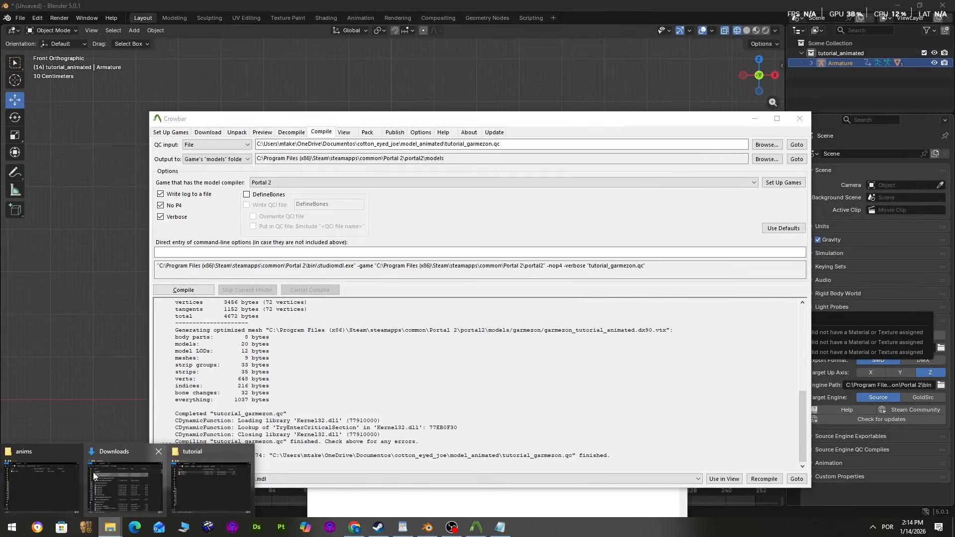
left_click(92, 471)
left_click(414, 393)
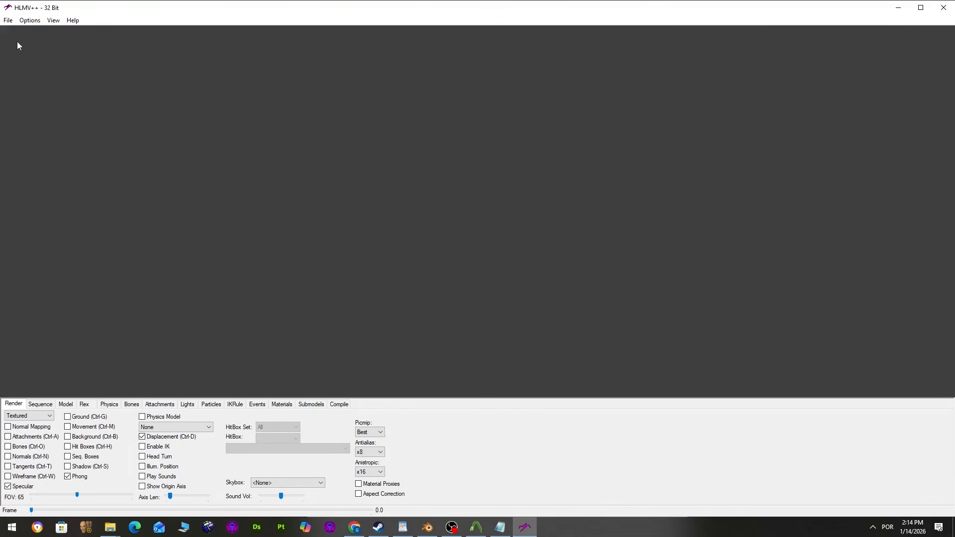
left_click(8, 20)
left_click(17, 33)
double_click(149, 105)
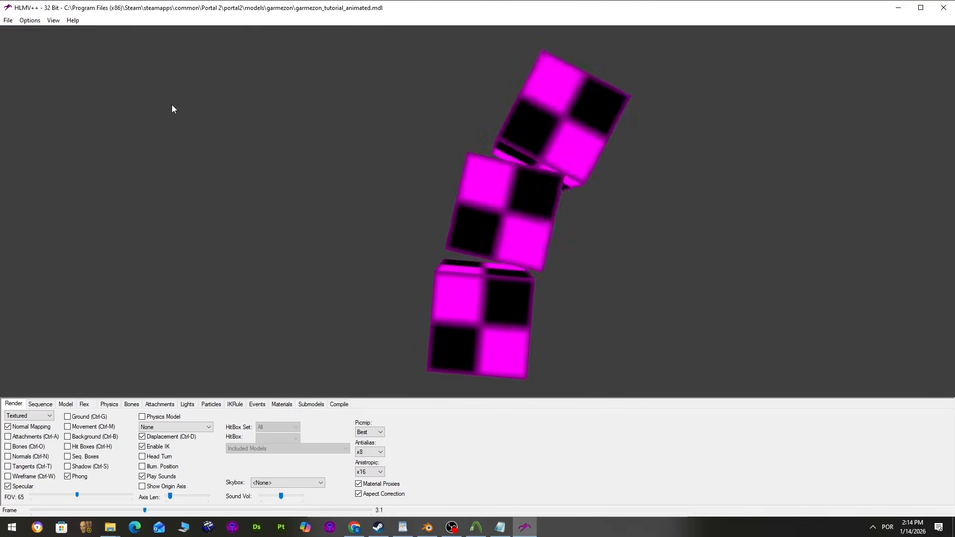
left_click(65, 404)
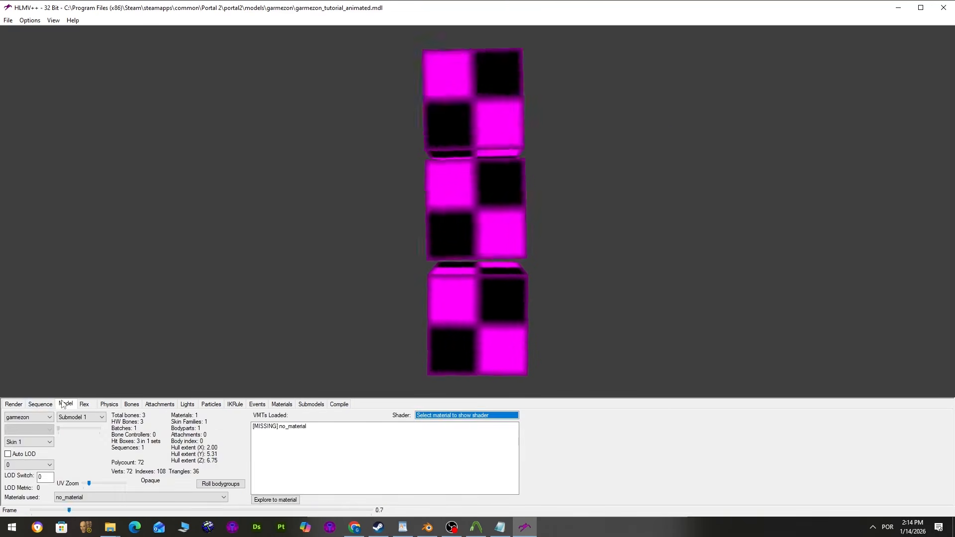
left_click(53, 404)
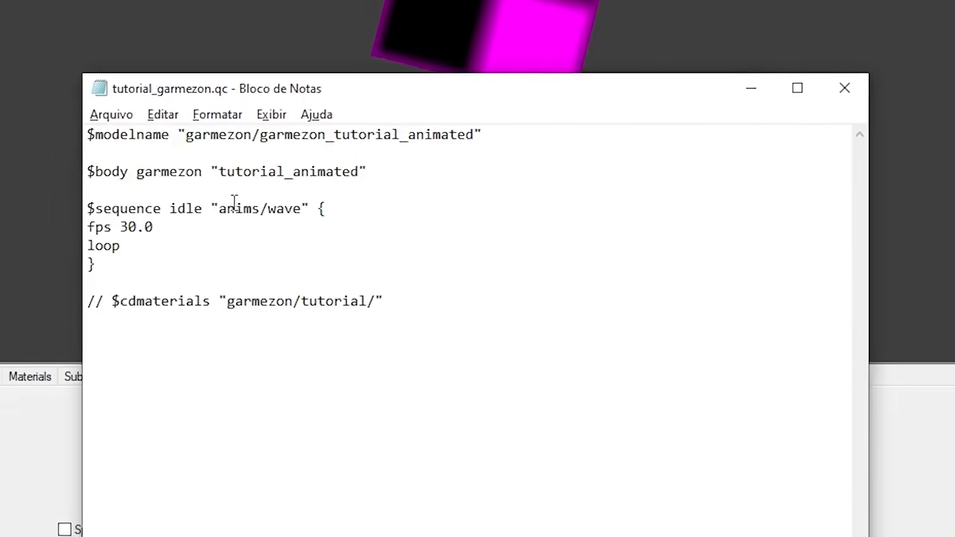
Step: Back in Notepad, rename the idle sequence to wave, add the line $sequence idle "tutorial_animated" above it, and save the QC file
left_click_drag(162, 192, 128, 185)
type("wave")
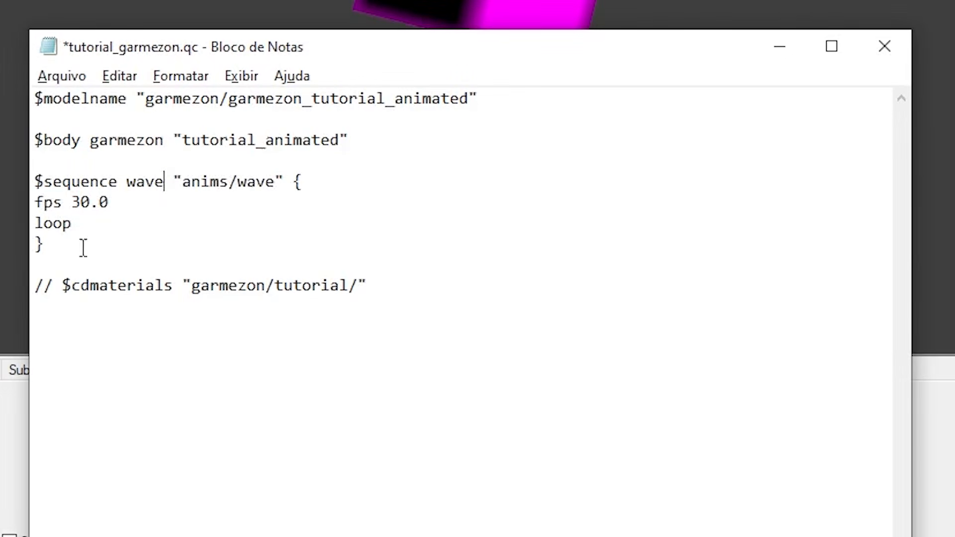
left_click_drag(93, 242, 33, 187)
left_click(89, 219)
key("Return")
type("$sequence idle ")
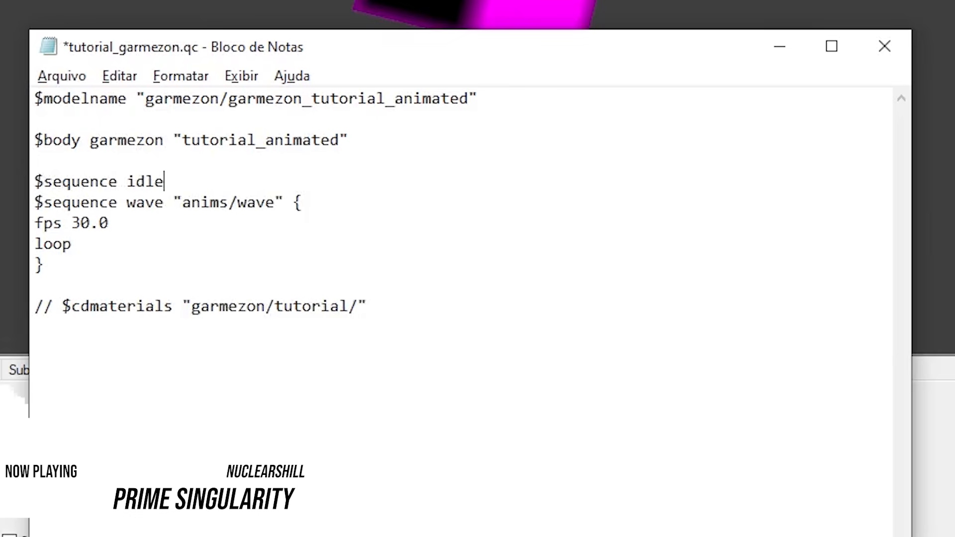
type("\"tutorial_")
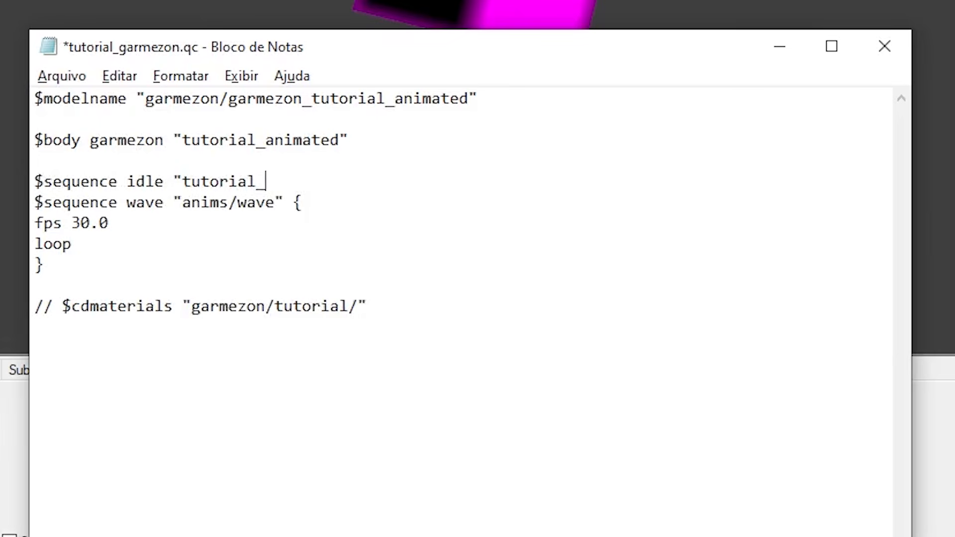
type("animated\"")
key("ctrl+s")
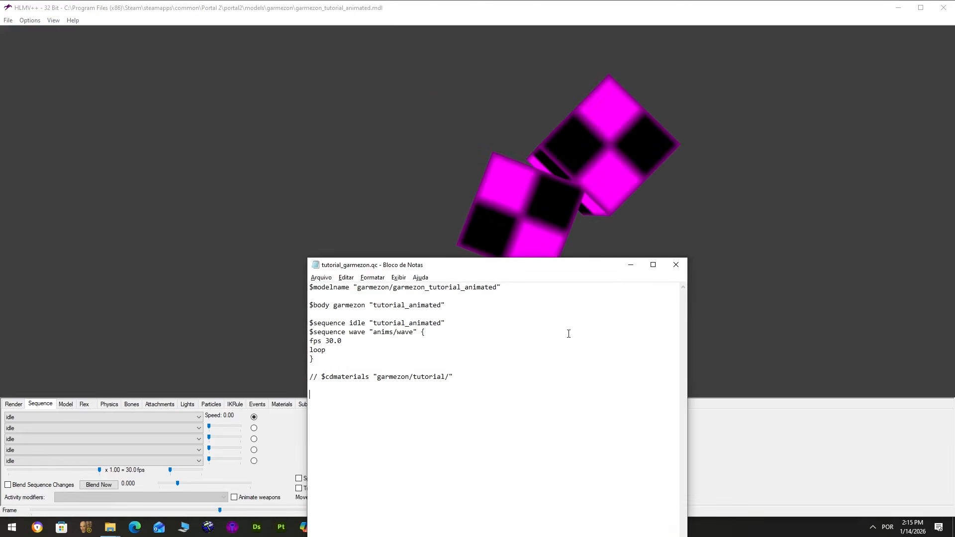
Step: Minimize Notepad, recompile the edited tutorial_garmezon.qc in Crowbar, and return to HLMV++
left_click(631, 265)
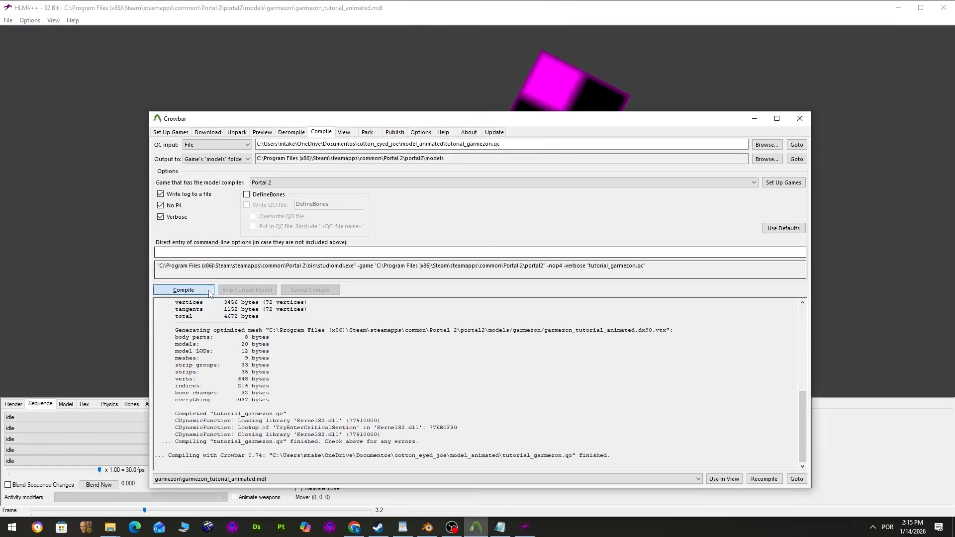
left_click(130, 262)
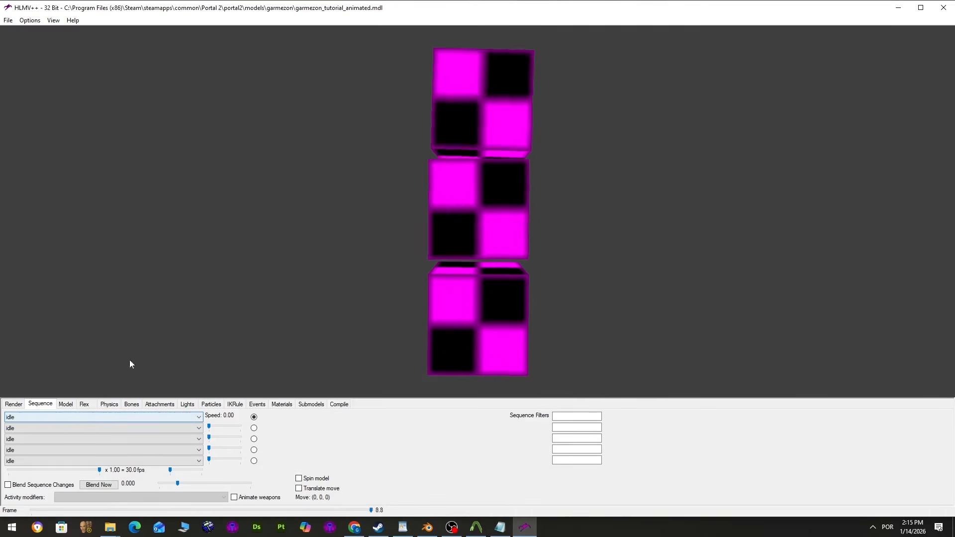
Step: Play the wave sequence, switch back to idle, and examine the animated cubes from another angle
left_click(99, 417)
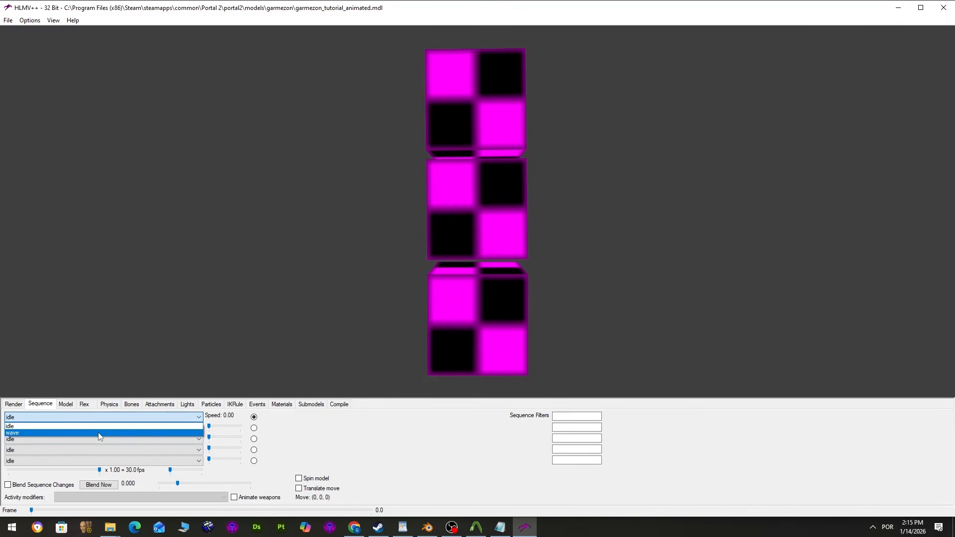
left_click(102, 427)
left_click(105, 418)
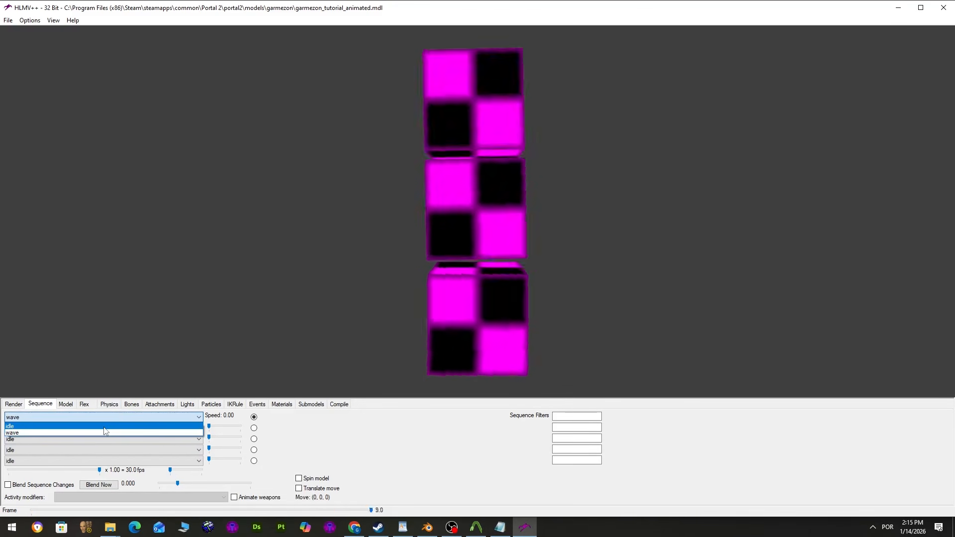
left_click(104, 432)
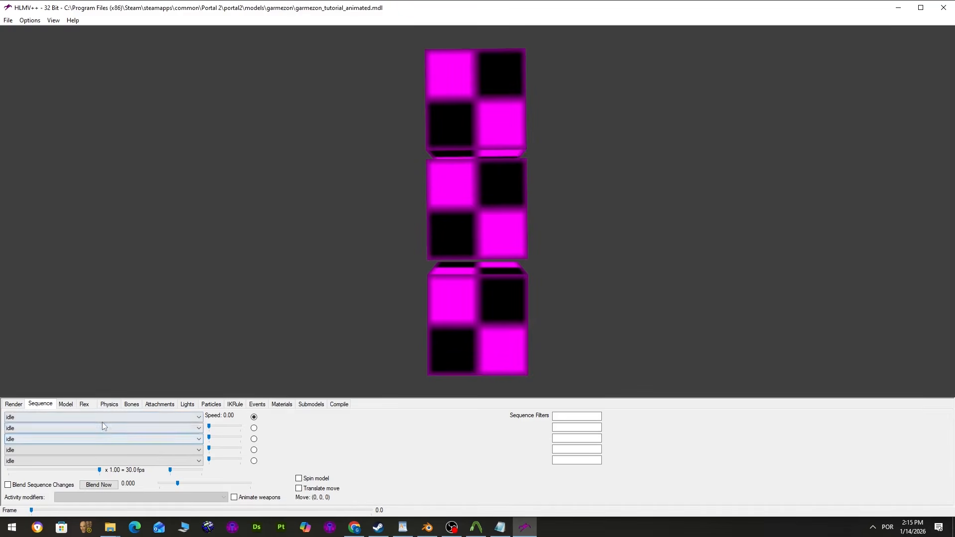
left_click(97, 418)
left_click(96, 425)
left_click_drag(306, 267, 597, 212)
scroll(596, 207, "up", 5)
left_click_drag(624, 169, 628, 170)
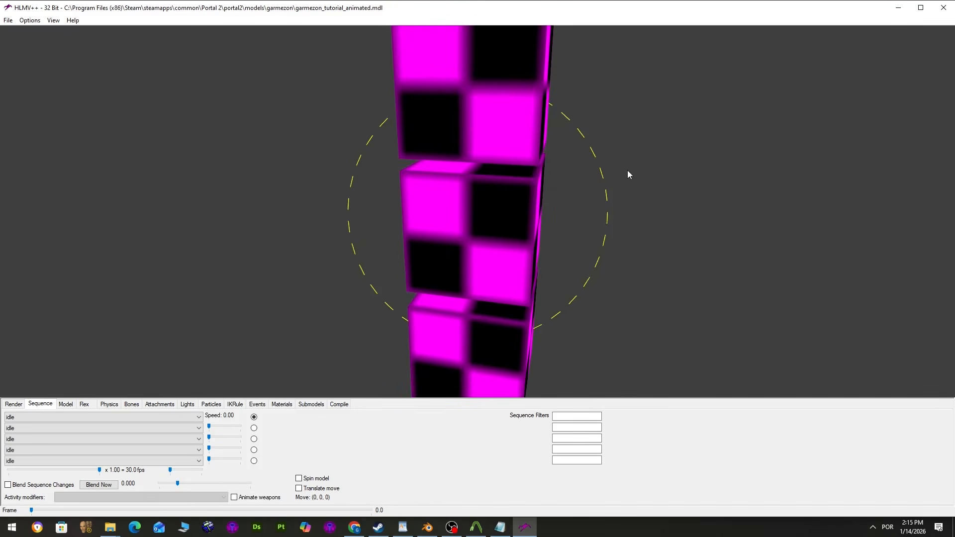
Step: Switch to Blender and assign the existing PMAM material to the top cube of the stack
scroll(542, 177, "down", 5)
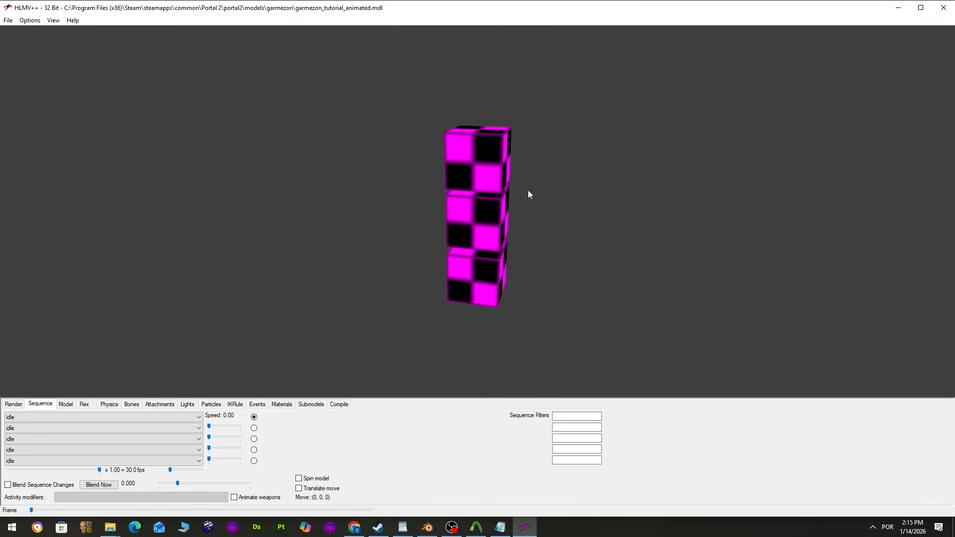
left_click(427, 527)
left_click(423, 246)
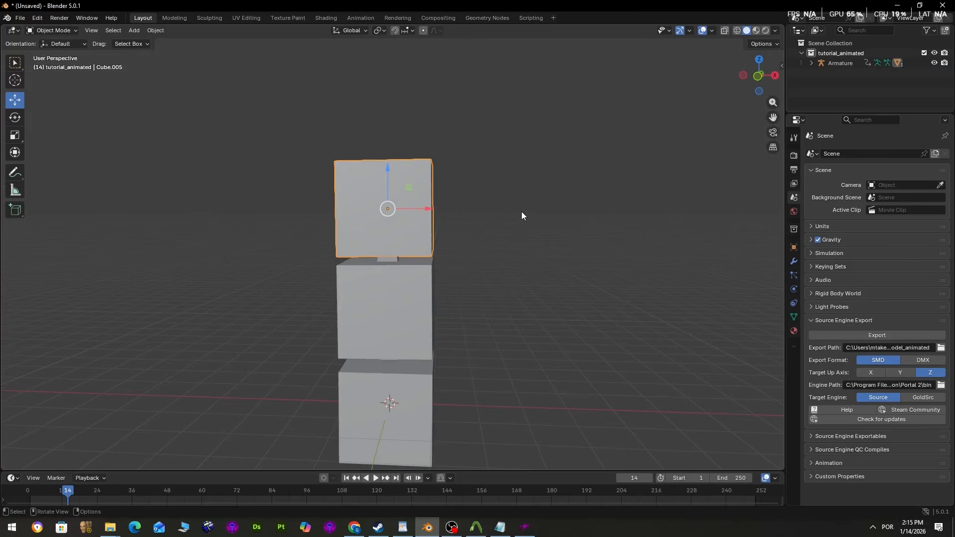
middle_click_drag(465, 222, 474, 233)
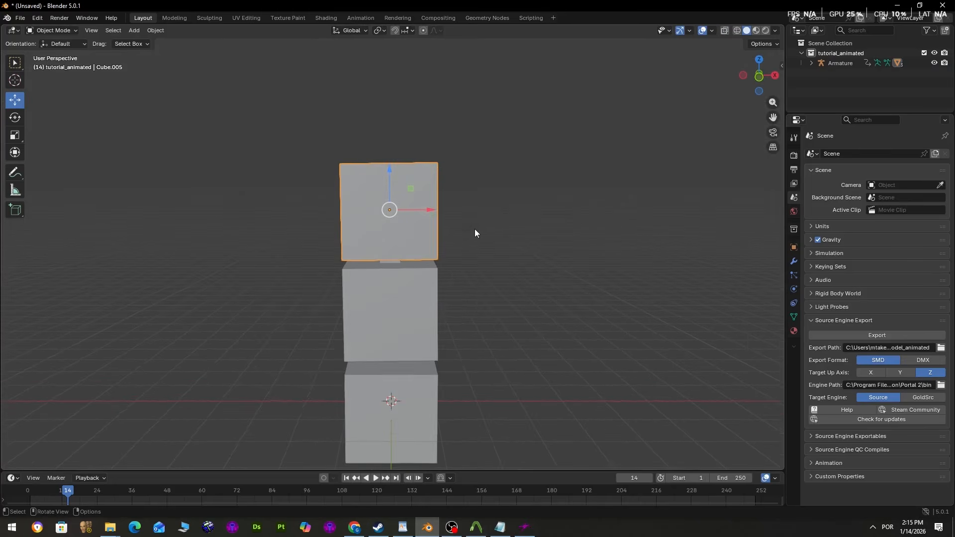
left_click(793, 331)
left_click(812, 195)
left_click(831, 211)
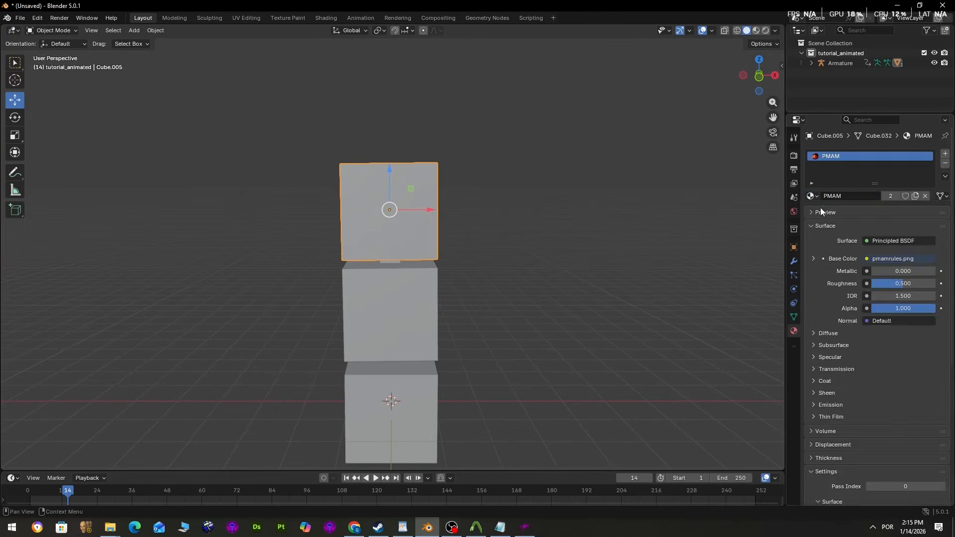
Step: Assign the PMAM material to the middle and bottom cubes as well
left_click(417, 316)
left_click(811, 196)
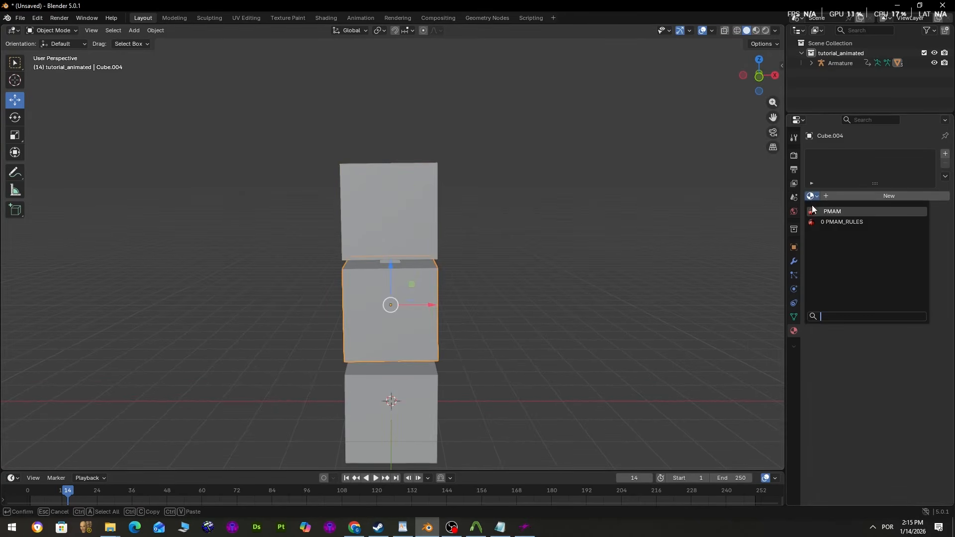
left_click(831, 212)
left_click(386, 417)
left_click(812, 195)
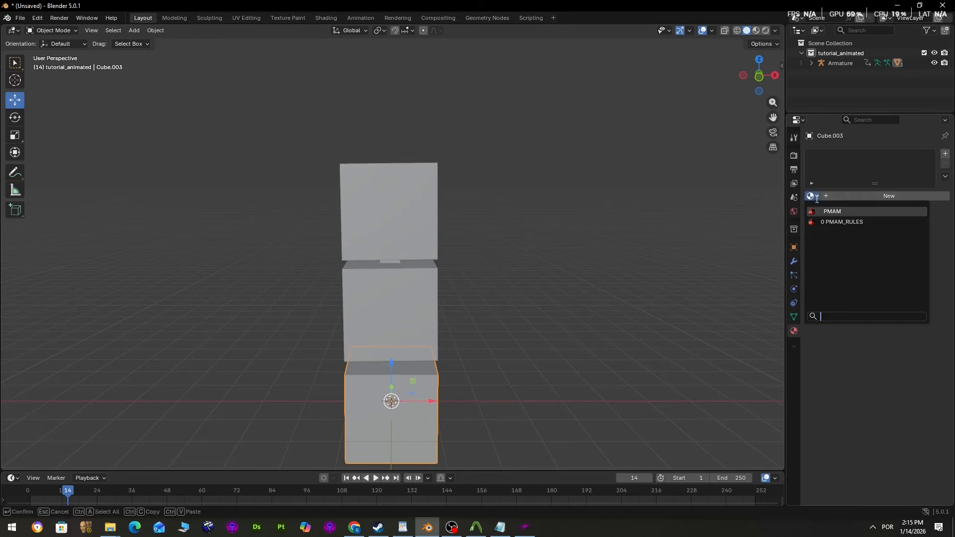
left_click(815, 208)
Step: In Notepad, uncomment the $cdmaterials "garmezon/tutorial/" line, save the QC file, and return to Blender
left_click(500, 526)
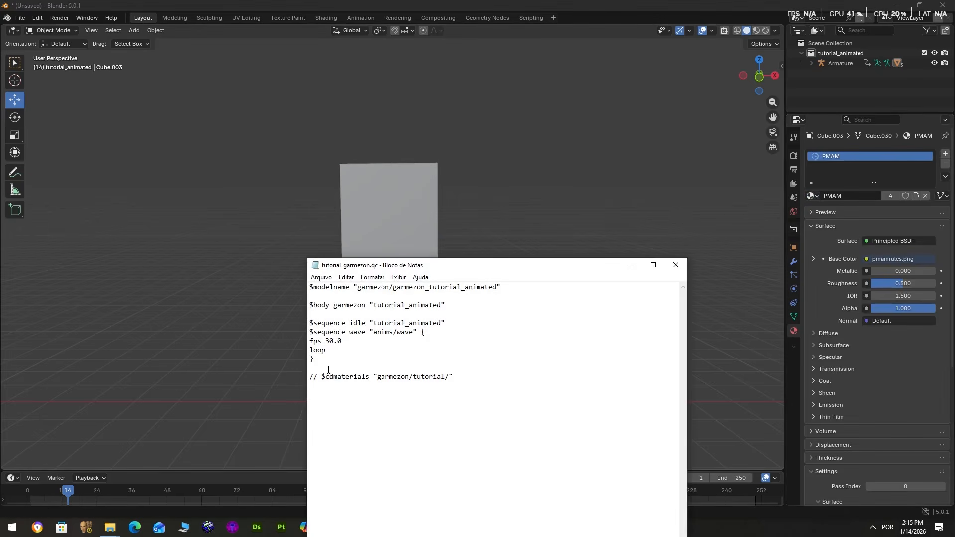
key("BackSpace")
key("BackSpace")
key("Delete")
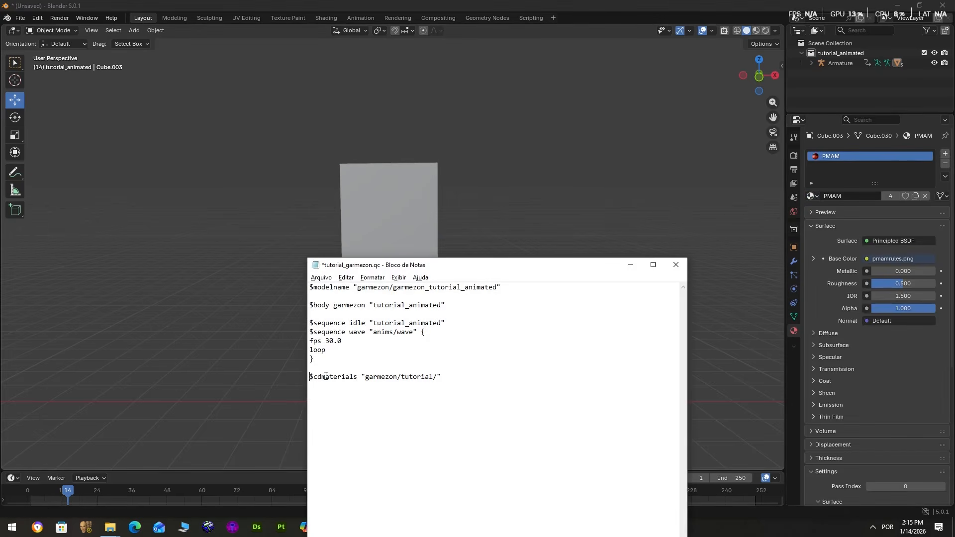
key("ctrl+s")
left_click(515, 234)
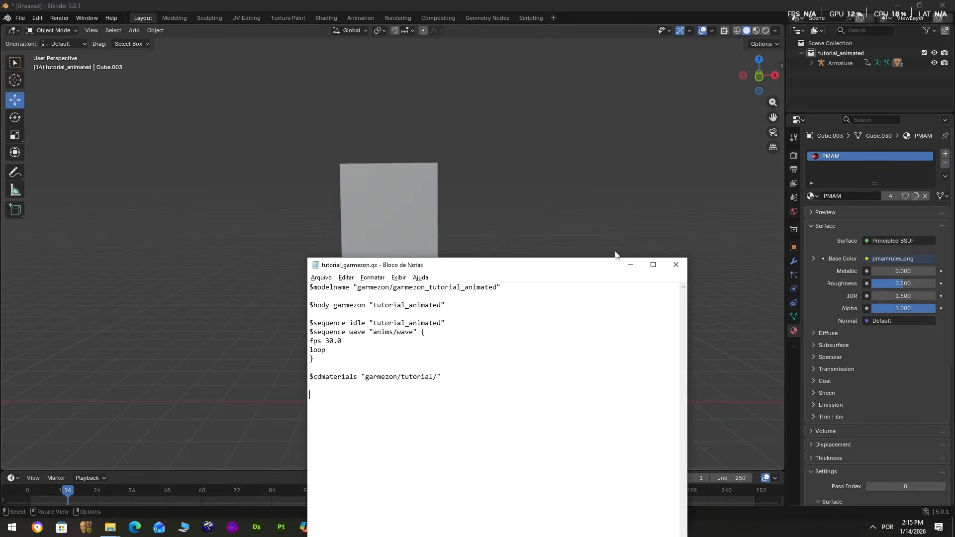
Step: Display the viewport in Material Preview shading and examine the texture on the three cubes
left_click(756, 30)
mouse_move(493, 249)
middle_mouse_down()
mouse_move(548, 252)
mouse_move(288, 238)
mouse_move(475, 245)
middle_mouse_up()
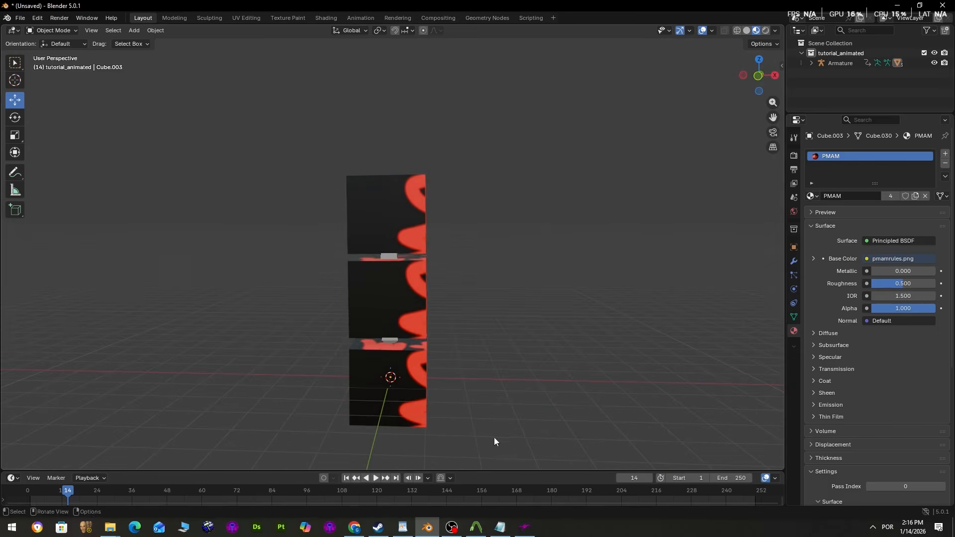
middle_click_drag(494, 439, 512, 425)
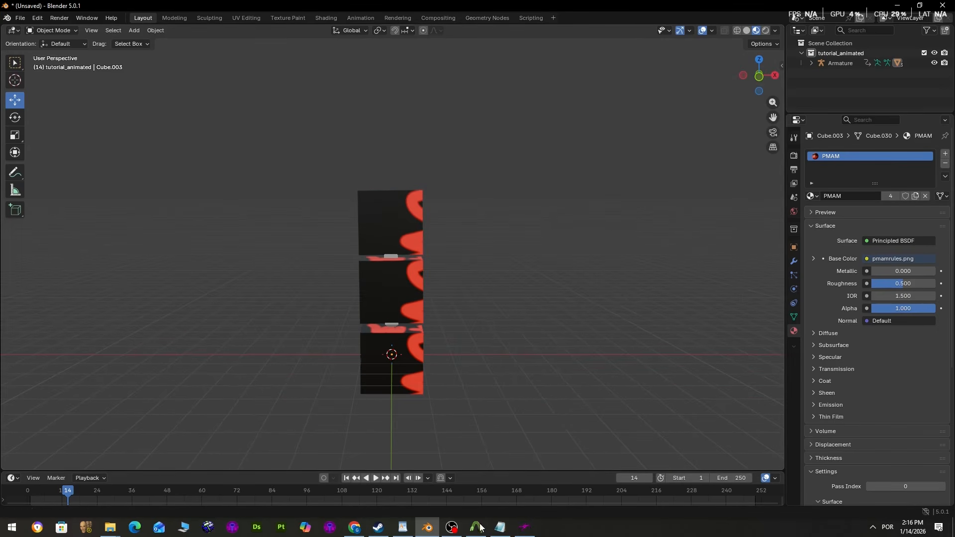
Step: Export the scene again as SMD files with the Source Engine exporter, and recompile tutorial_garmezon.qc in Crowbar
left_click(794, 171)
left_click(794, 197)
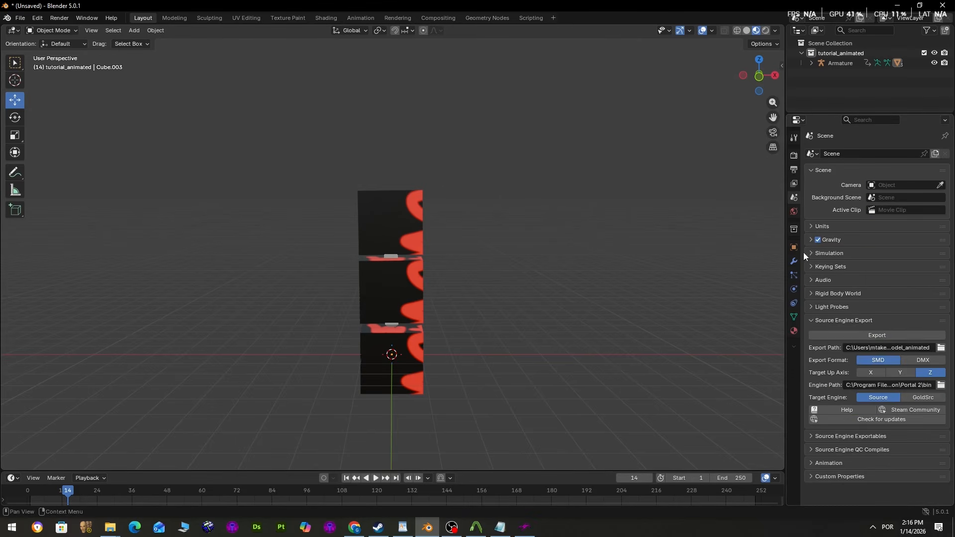
left_click(835, 337)
left_click(835, 336)
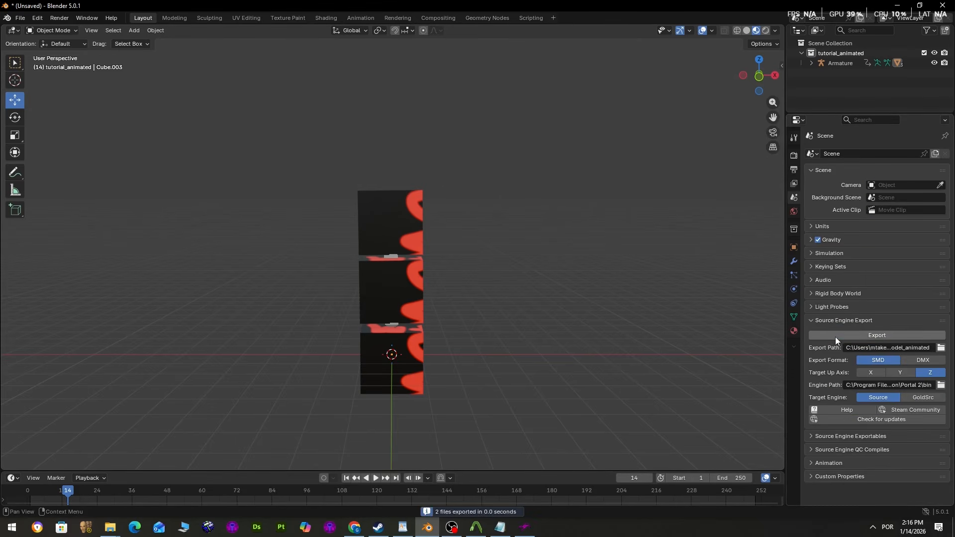
left_click(476, 527)
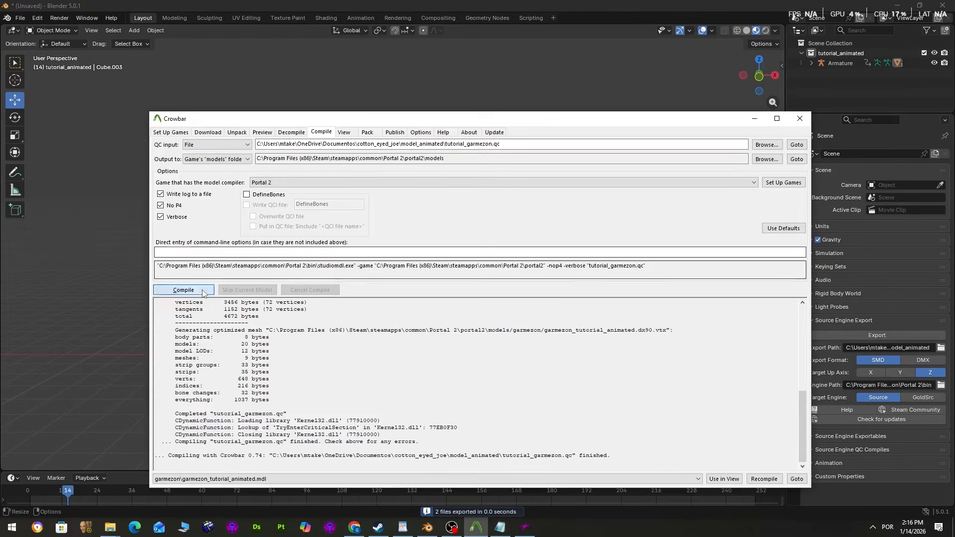
Step: Switch to HLMV++, refresh the recompiled model, and play its wave sequence
left_click(524, 528)
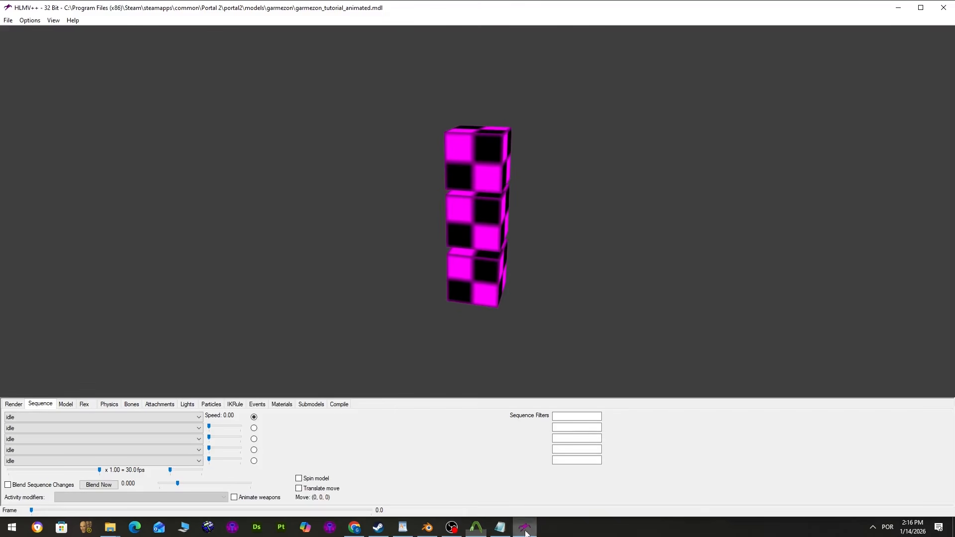
left_click(7, 20)
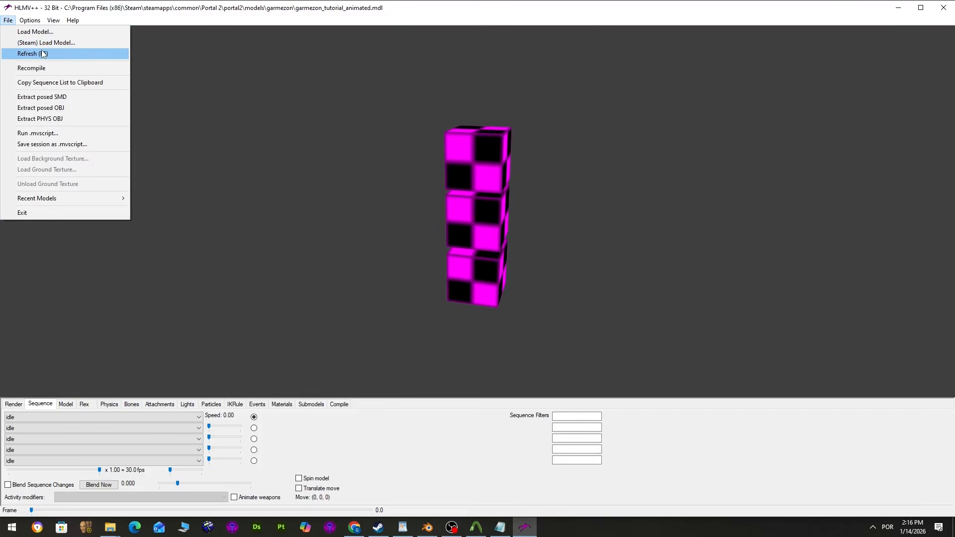
left_click(47, 53)
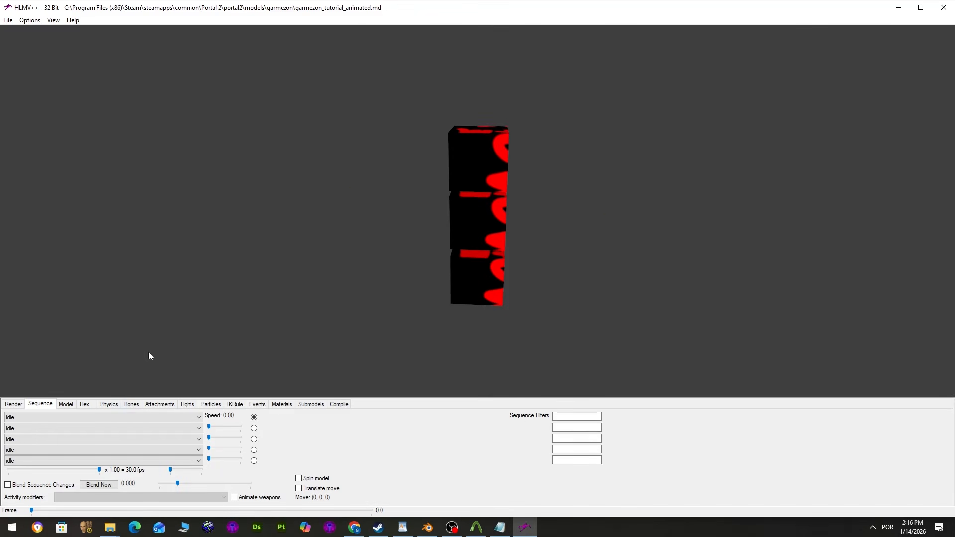
left_click(120, 417)
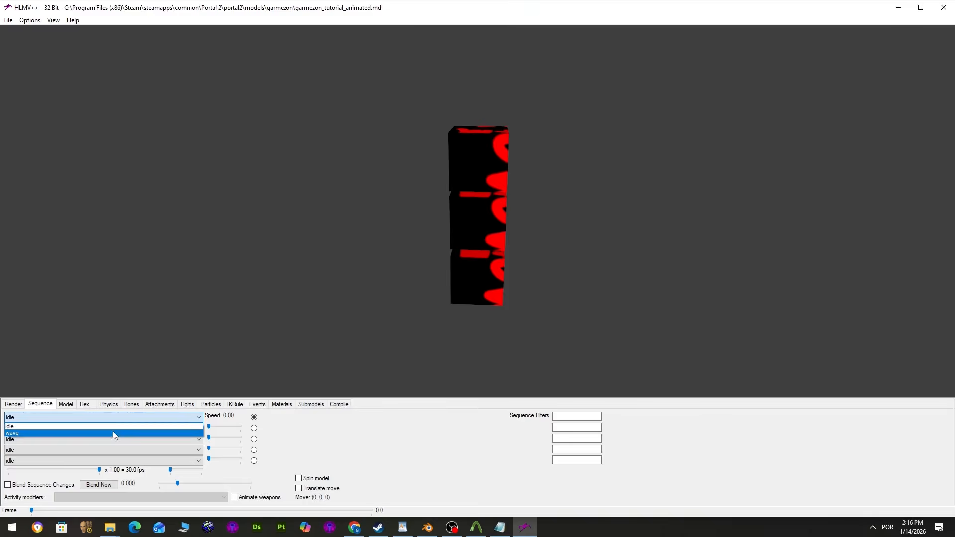
left_click(112, 431)
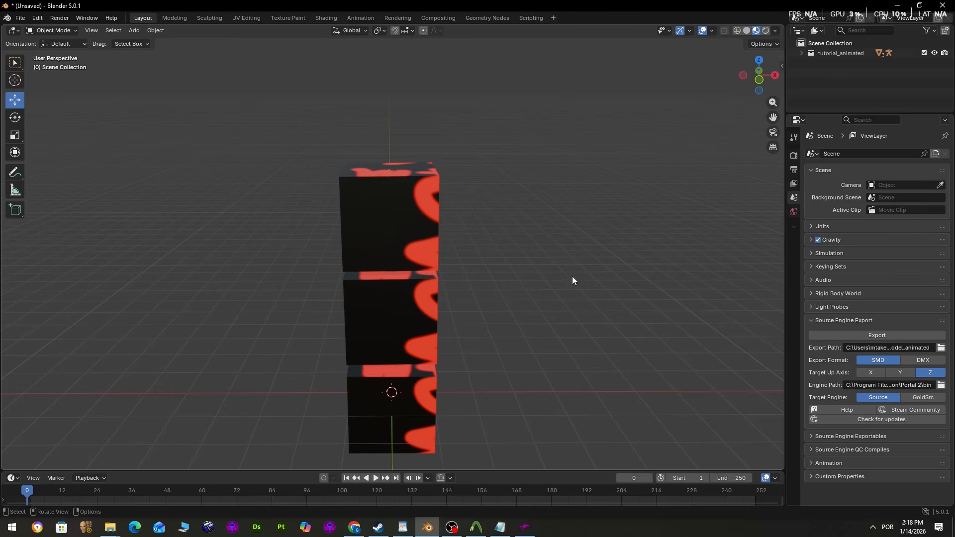
Step: Back in Blender, create a new collection in the scene and name it tutorial_phys
right_click(805, 66)
left_click(805, 66)
double_click(850, 62)
type("tutorial")
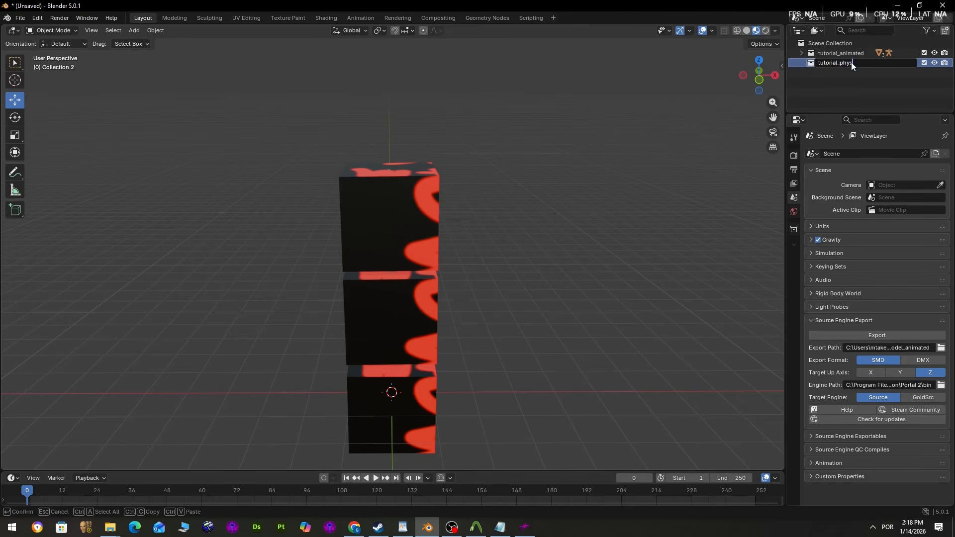
type("_phys")
key("Return")
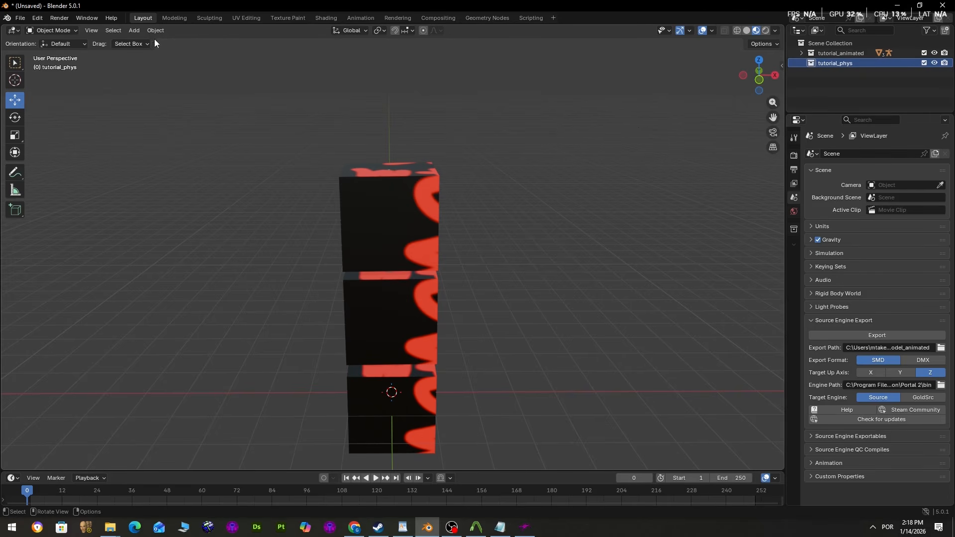
Step: Add a cube mesh to the tutorial_phys collection and look at it from the front
left_click(134, 30)
mouse_move(196, 41)
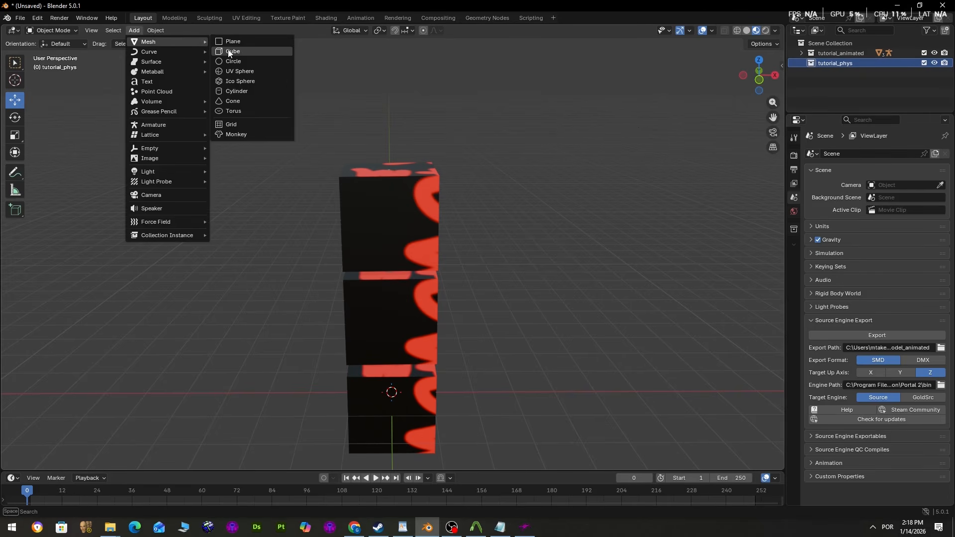
left_click(230, 52)
key("KP_1")
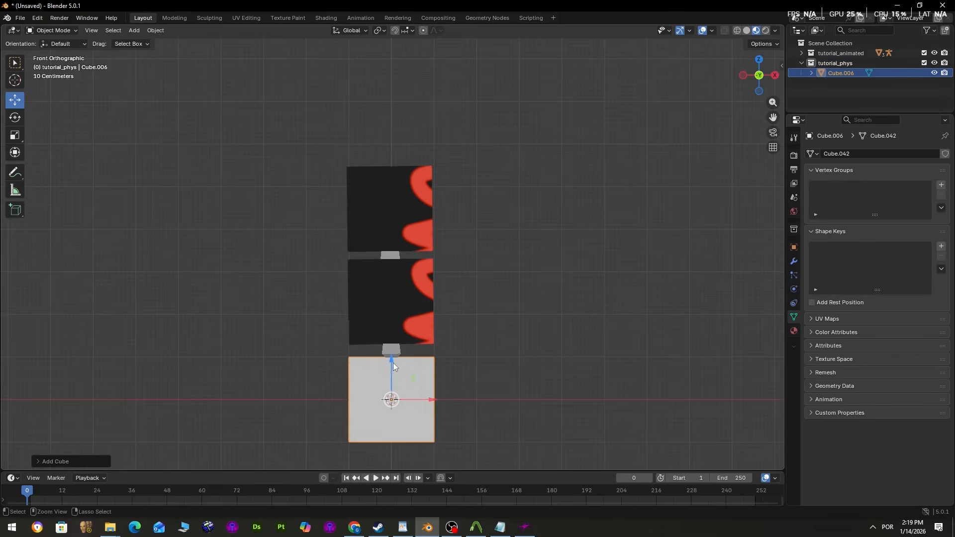
Step: Copy the new cube twice, moving the copies up along Z onto the middle and top cubes of the stack
key("ctrl+c")
key("ctrl+v")
key("g")
key("z")
left_click(408, 259)
key("ctrl+c")
key("ctrl+v")
key("g")
key("z")
left_click(421, 178)
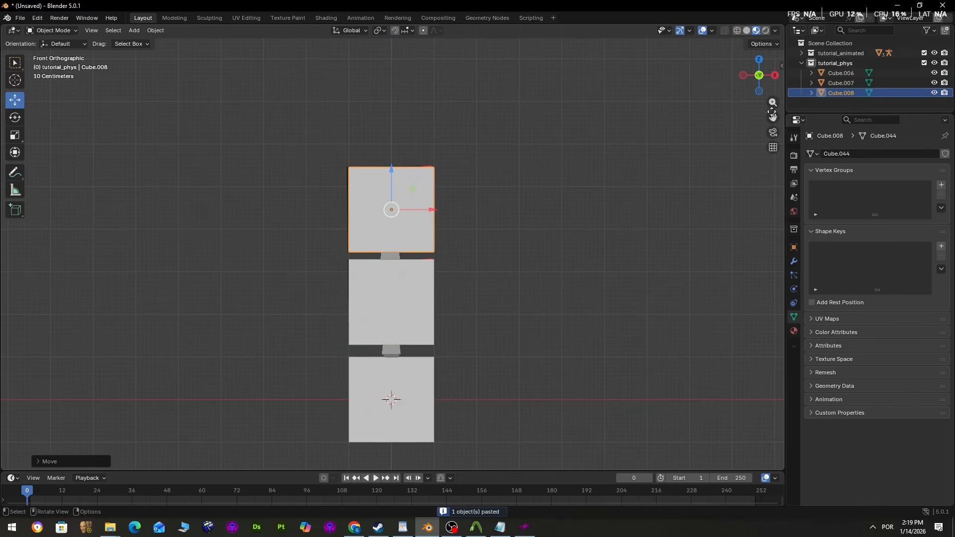
Step: Hide the original Cube.003, Cube.004 and Cube.005, and display the viewport in wireframe
left_click(801, 53)
scroll(893, 55, "down", 2)
left_click(934, 83)
left_click(934, 93)
left_click(934, 103)
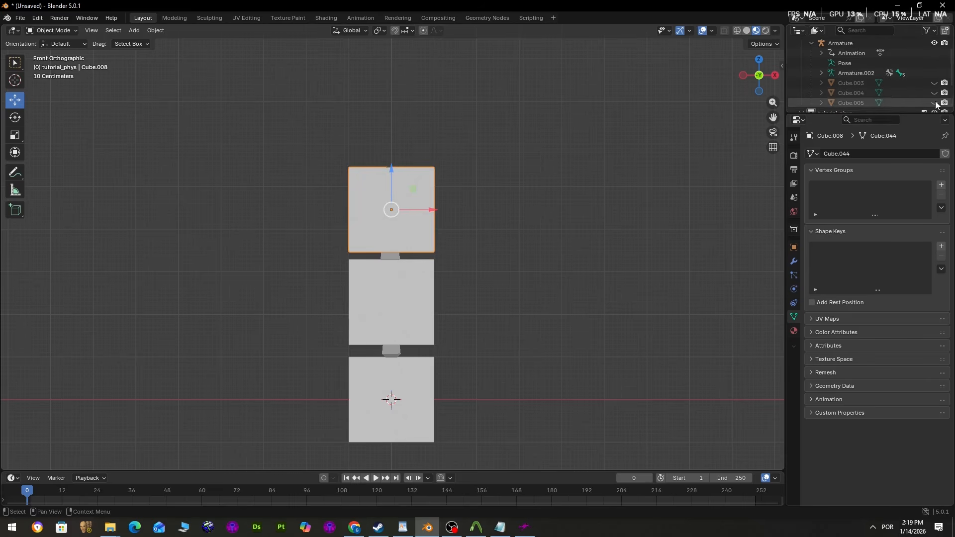
left_click(490, 261)
left_click(407, 262)
left_click(392, 259)
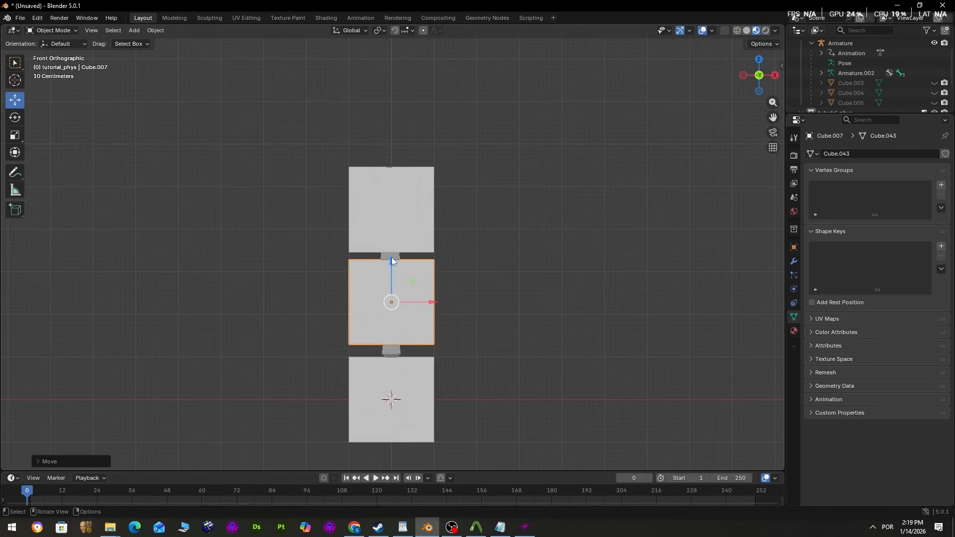
left_click(739, 30)
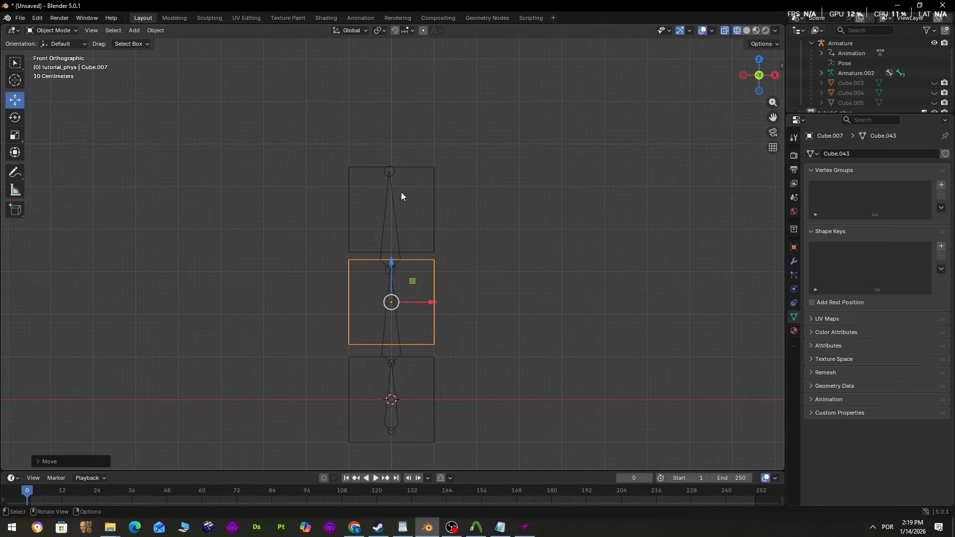
Step: Parent the top physics cube to the armature's top bone
left_click(58, 44)
left_click(383, 198)
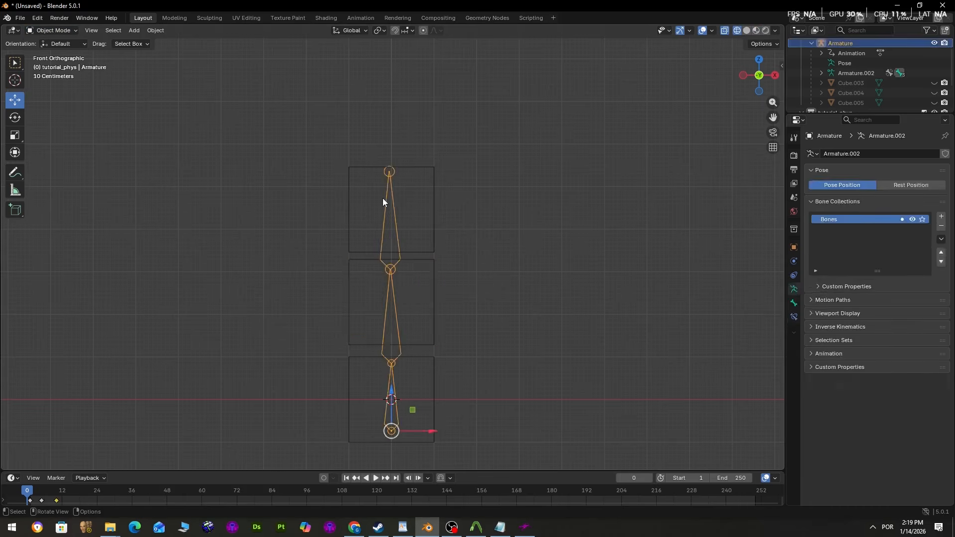
left_click(59, 32)
left_click(59, 64)
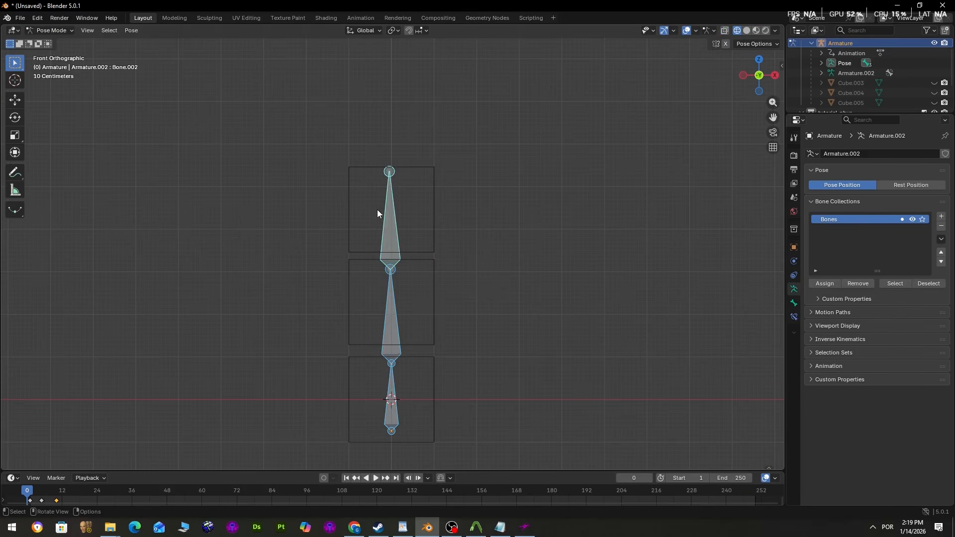
left_click(387, 213)
key("ctrl+Tab")
left_click(396, 203)
left_click(388, 182, "shift")
key("ctrl+Tab")
key("ctrl+p")
left_click(364, 176)
Step: Parent the middle physics cube to the armature's middle bone
key("ctrl+Tab")
left_click(395, 204)
left_click(376, 260)
left_click(54, 31)
left_click(390, 291, "shift")
left_click(54, 31)
left_click(55, 64)
left_click(391, 309)
key("ctrl+p")
left_click(354, 273)
Step: Parent the bottom physics cube to the armature's lowest bone
left_click(403, 385)
key("ctrl+Tab")
left_click(406, 383)
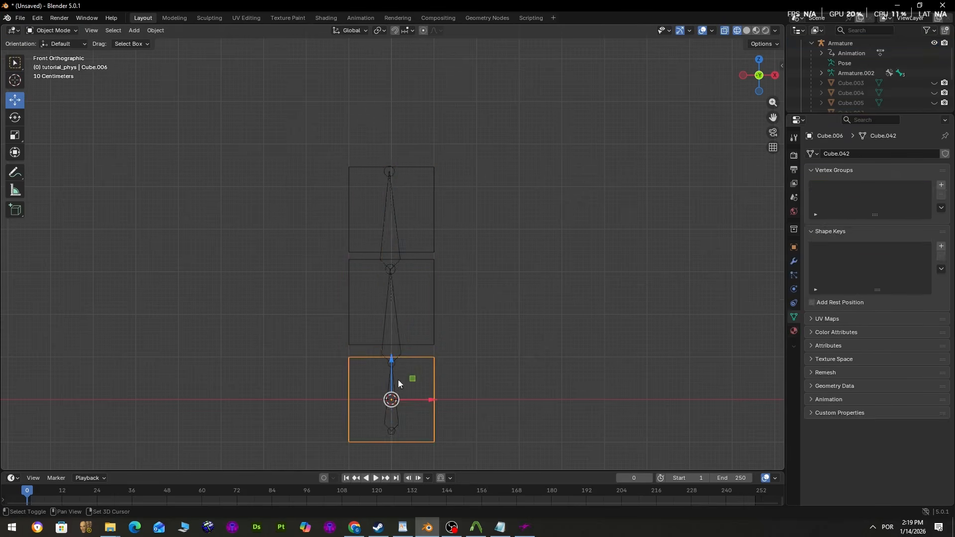
left_click(392, 374, "shift")
left_click(54, 31)
key("ctrl+p")
left_click(192, 118)
Step: Put the armature in Pose Mode and check its middle and top bones and the tutorial_phys collection's contents
left_click(53, 31)
left_click(55, 64)
left_click(396, 325)
left_click(390, 213)
scroll(849, 74, "down", 5)
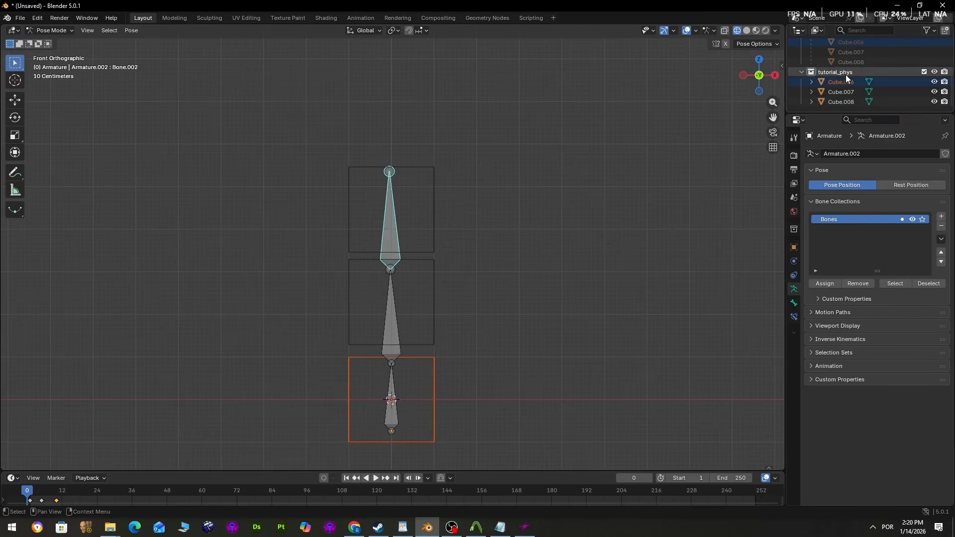
Step: Return to Object Mode with solid shading and apply Shade Smooth to all three physics cubes
left_click(746, 31)
left_click(54, 31)
left_click(55, 41)
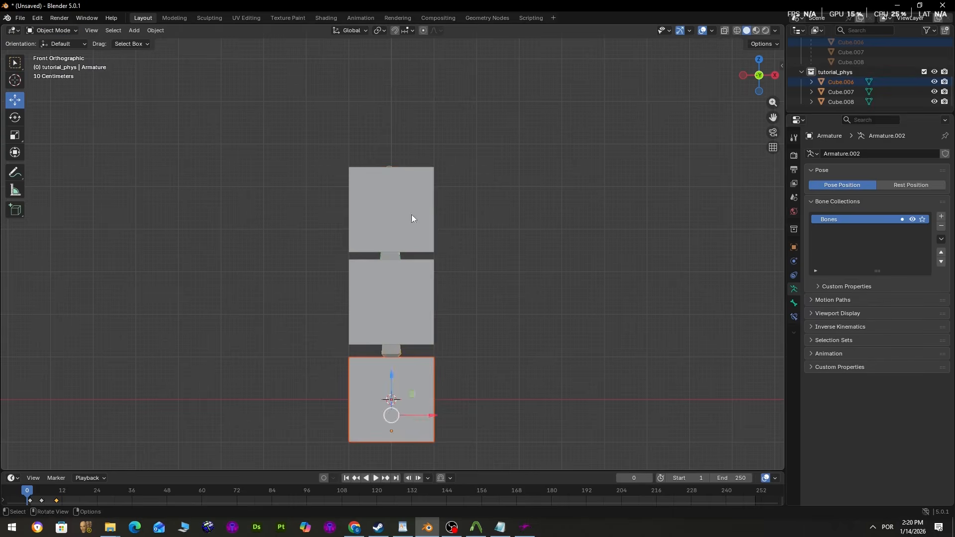
left_click(411, 214)
left_click(403, 291, "shift")
left_click(404, 371, "shift")
right_click(404, 369)
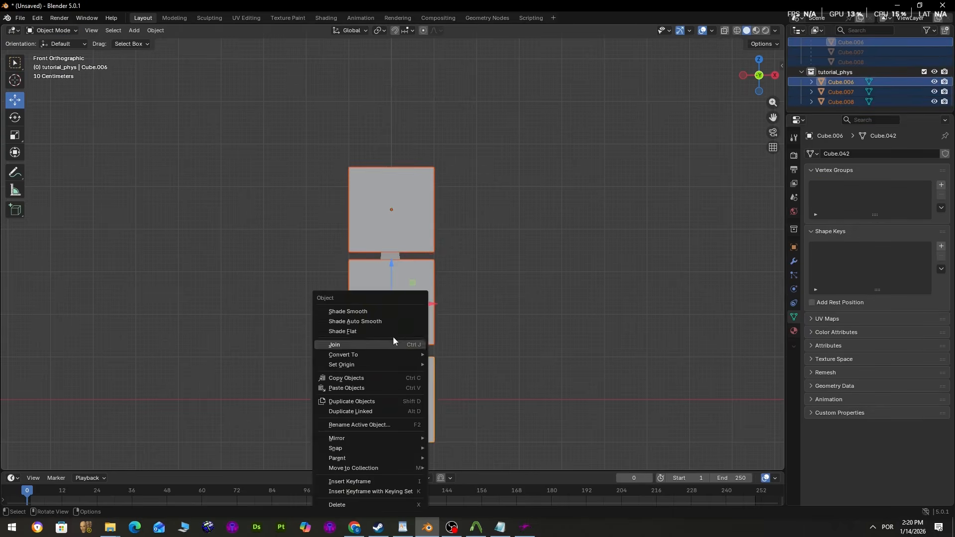
left_click(376, 312)
Step: Deselect the cubes and export the tutorial_phys collection as tutorial_phys.smd with the Source Engine exporter
mouse_move(506, 314)
middle_mouse_down()
mouse_move(416, 331)
mouse_move(473, 324)
mouse_move(511, 273)
mouse_move(481, 259)
middle_mouse_up()
left_click(513, 272)
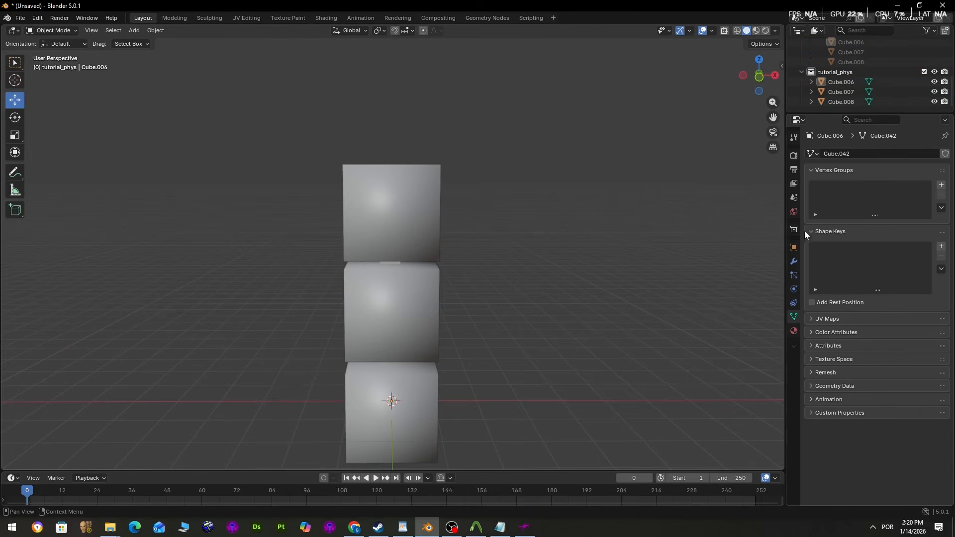
left_click(796, 198)
left_click(834, 332)
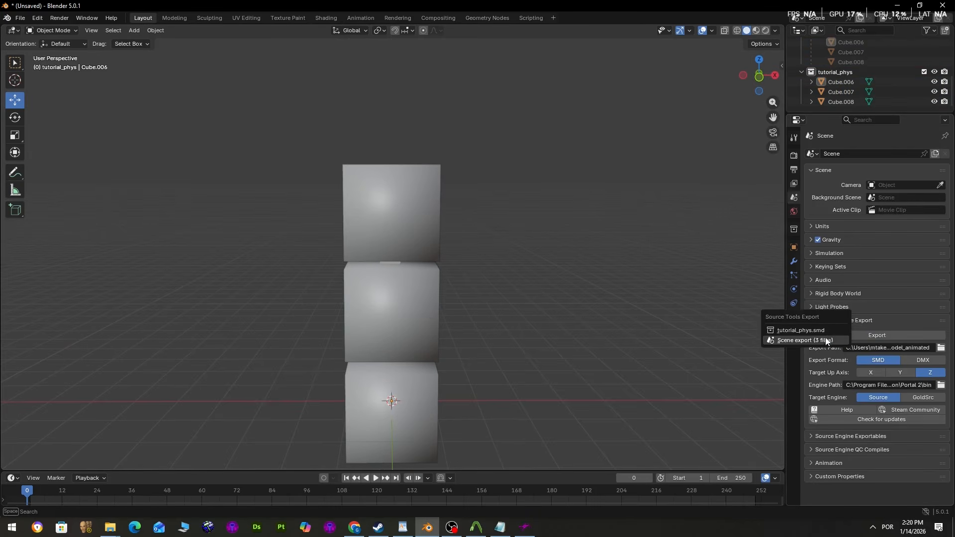
left_click(824, 330)
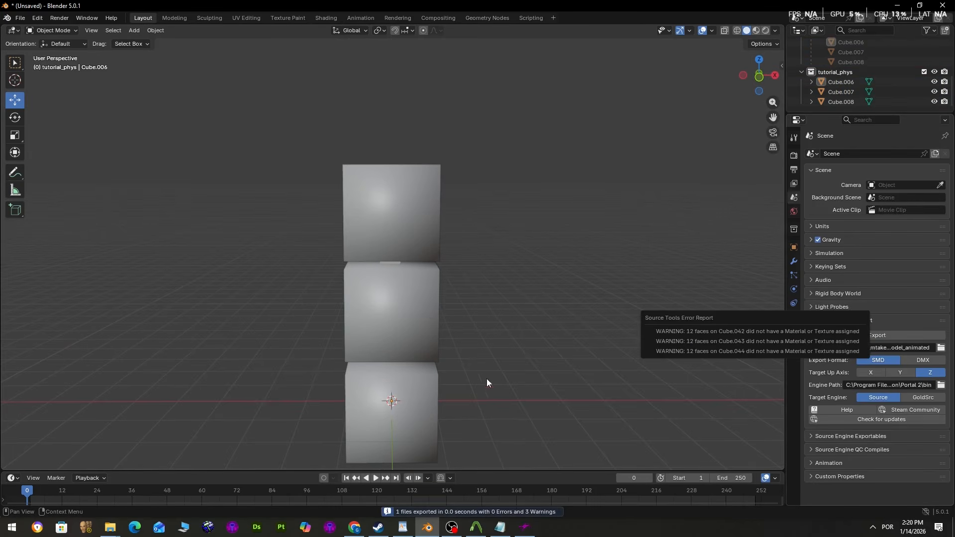
Step: In tutorial_garmezon.qc in Notepad, add $collisionjoints "tutorial_phys" { $concave } above $cdmaterials, save the file and close it
left_click(500, 527)
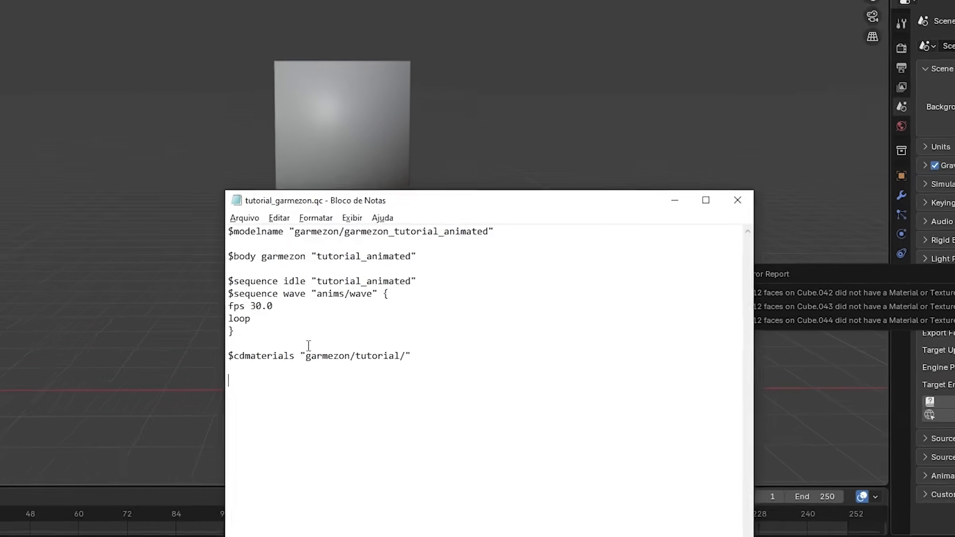
left_click(309, 344)
key("Return")
type("$collisionjo")
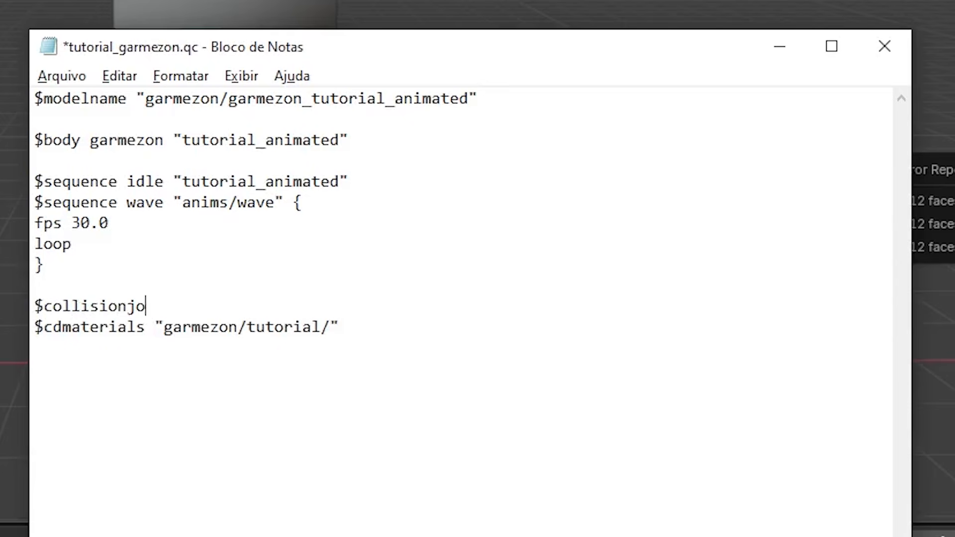
type("ints")
key("Return")
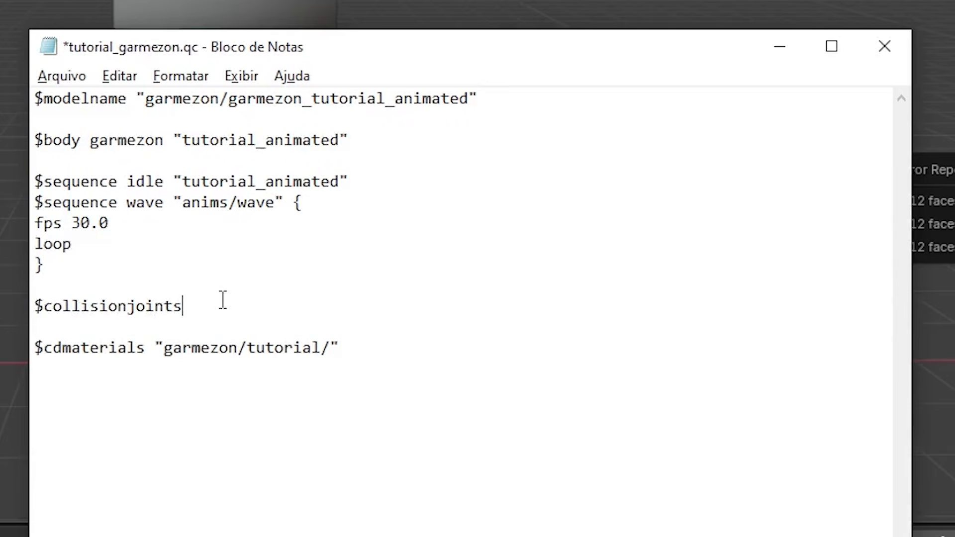
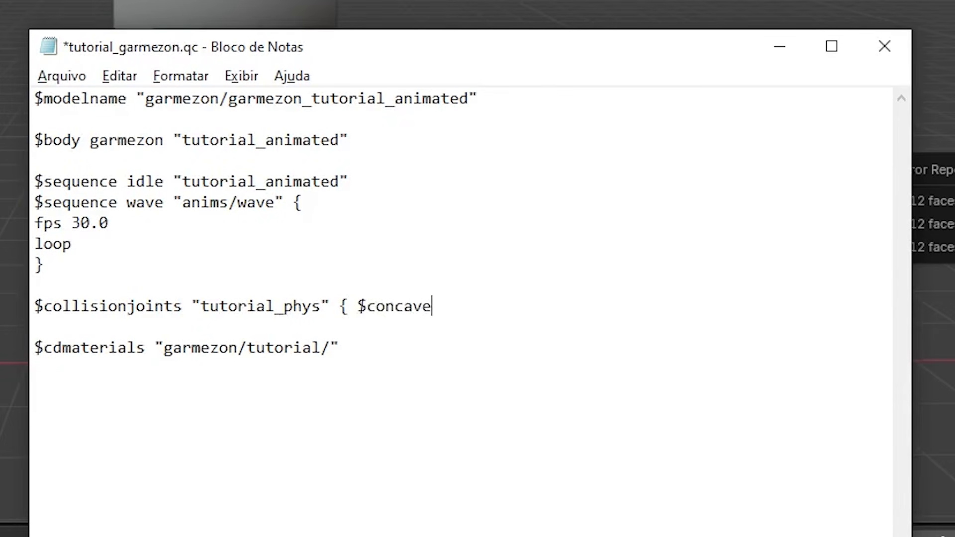
key("ctrl+s")
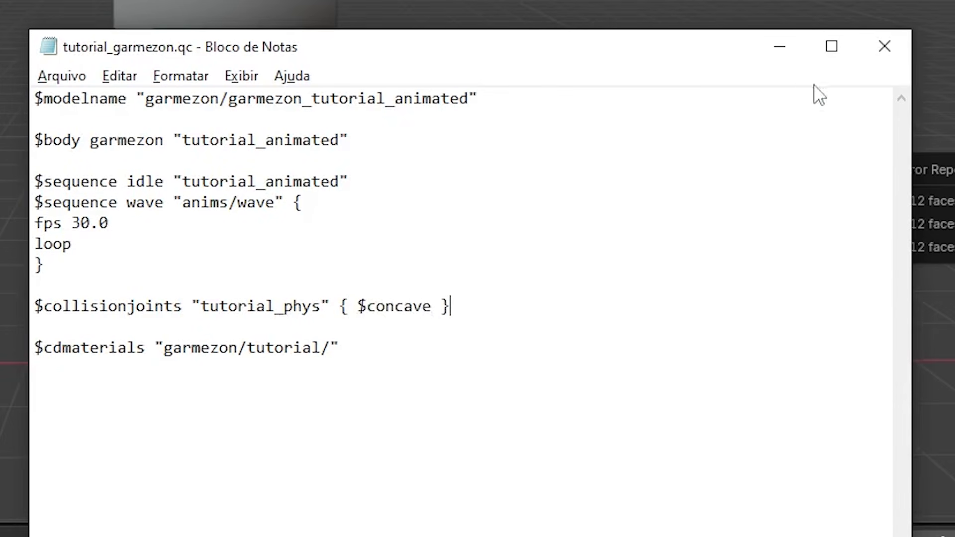
left_click(881, 46)
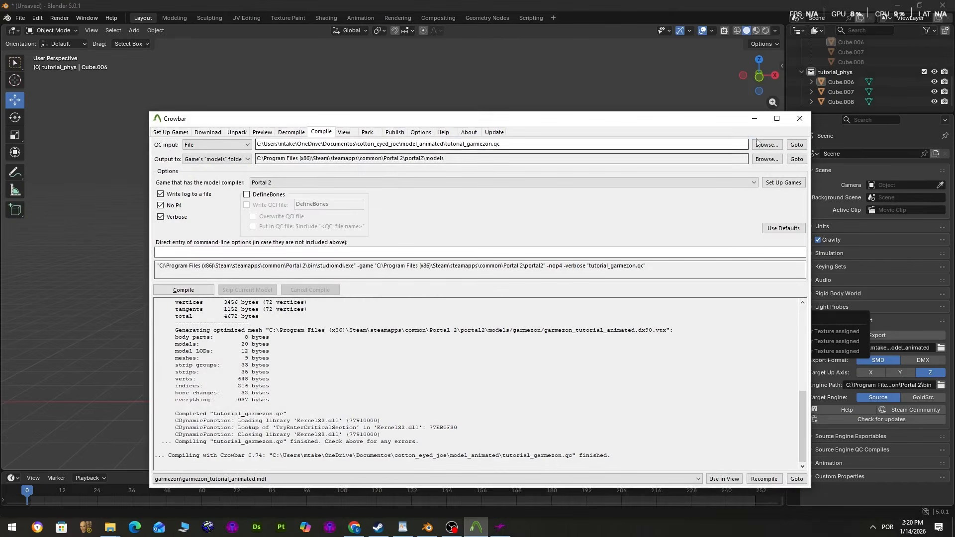
Step: In Crowbar, choose tutorial_garmezon.qc as the QC input and compile the model
left_click(766, 145)
double_click(254, 79)
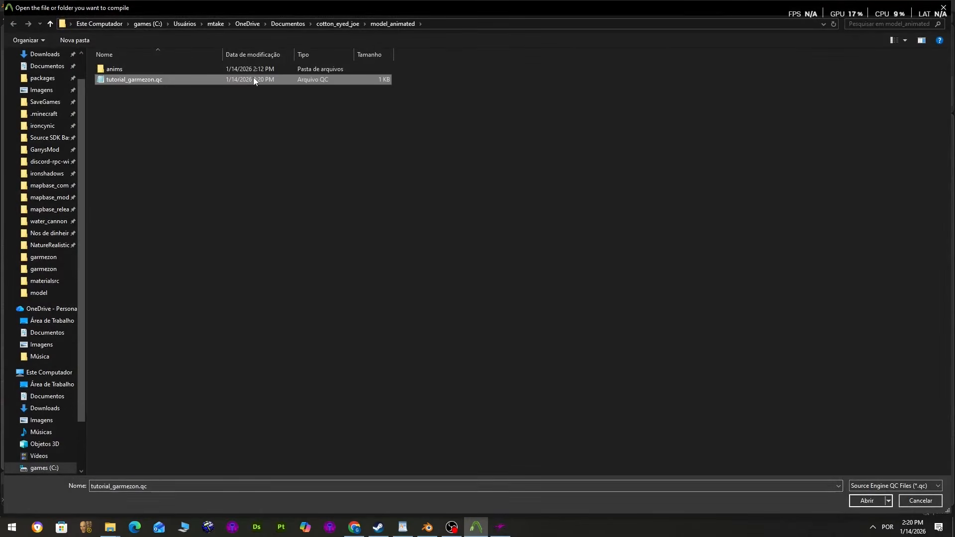
left_click(209, 291)
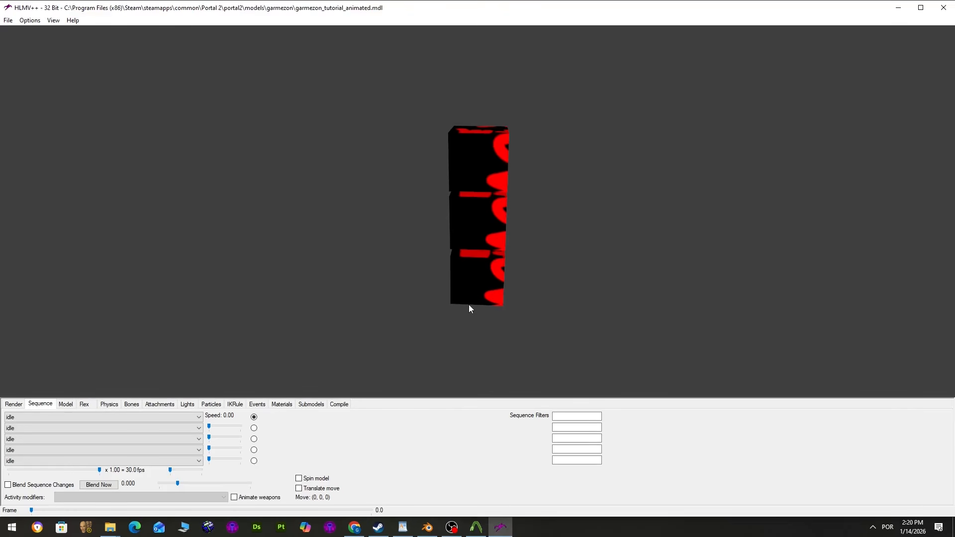
Step: In HLMV++, display the physics model of garmezon_tutorial_animated, inspect it around the cubes and open the sequence settings
left_click(19, 405)
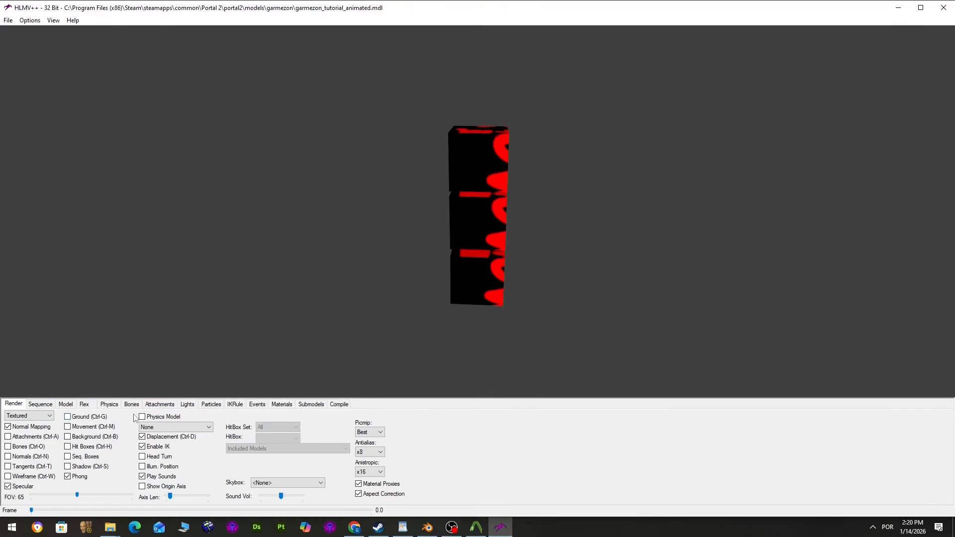
left_click(146, 418)
left_click_drag(458, 253, 571, 196)
right_click_drag(571, 192, 408, 214)
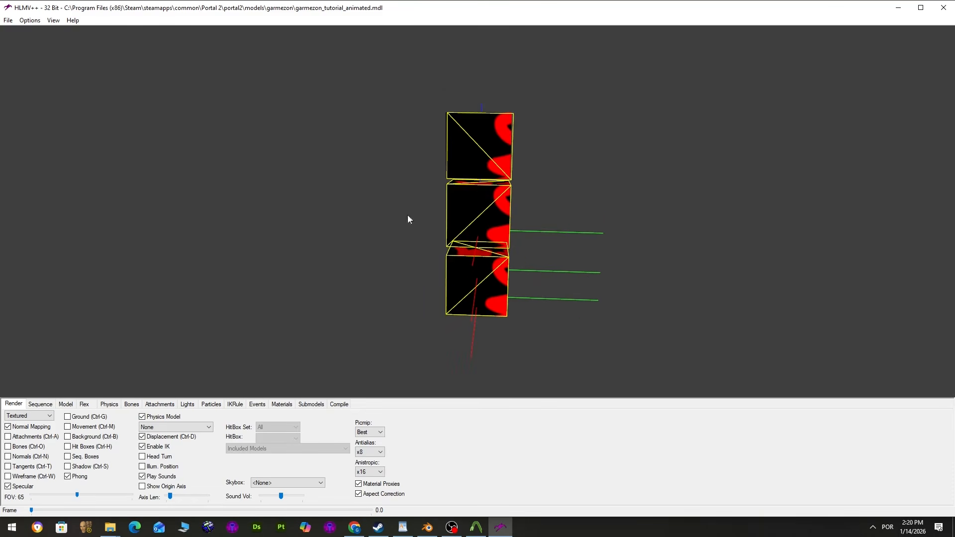
left_click(67, 404)
left_click(51, 404)
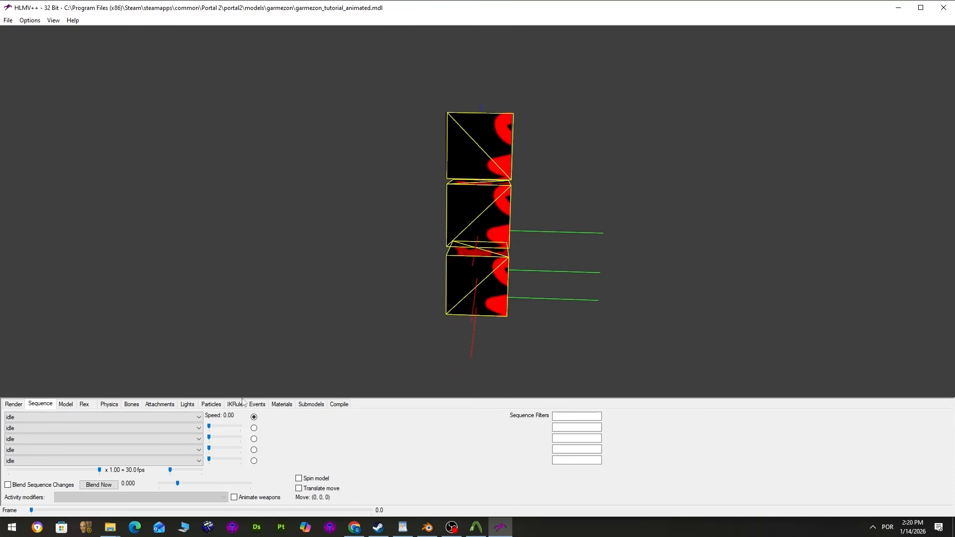
Step: Switch to Blender, select all three physics cubes and apply All Transforms to them
left_click(428, 527)
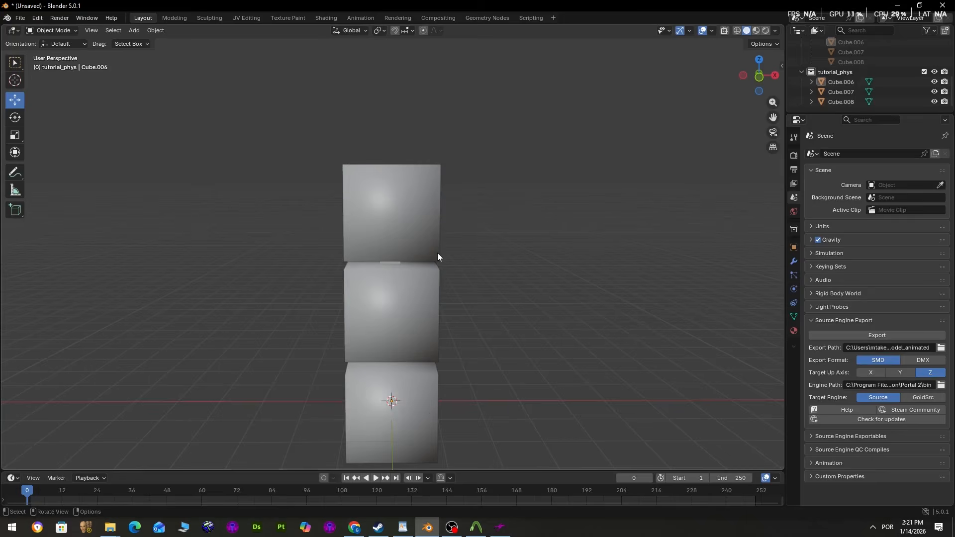
left_click(412, 224)
left_click(405, 299, "shift")
left_click(403, 359, "shift")
key("ctrl+a")
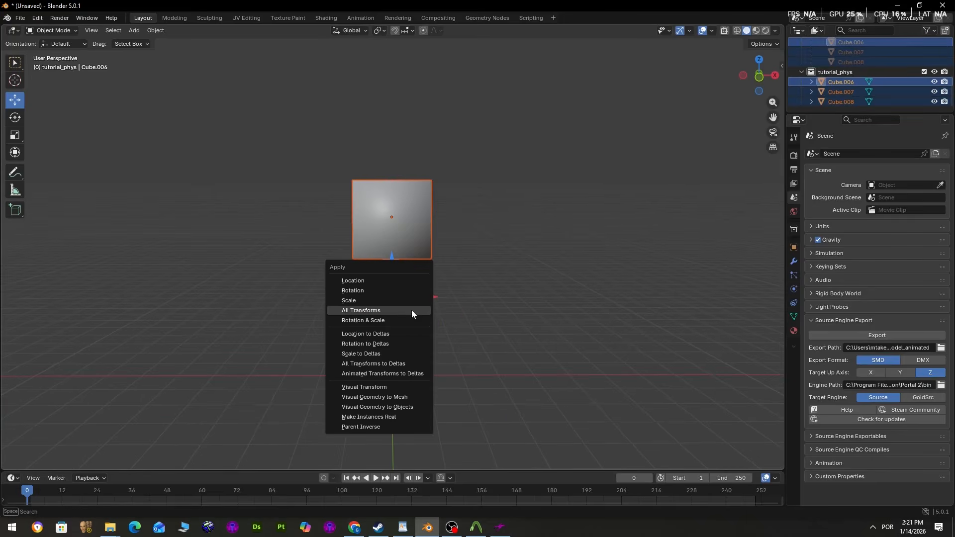
left_click(354, 311)
scroll(831, 68, "up", 5)
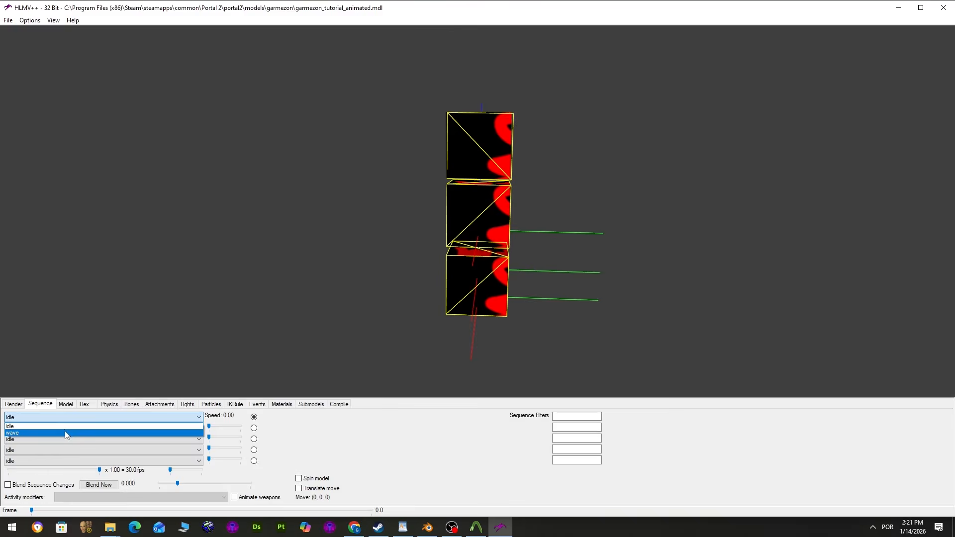
Step: Play the wave sequence in HLMV++ to check how the physics model follows the animation
left_click(63, 431)
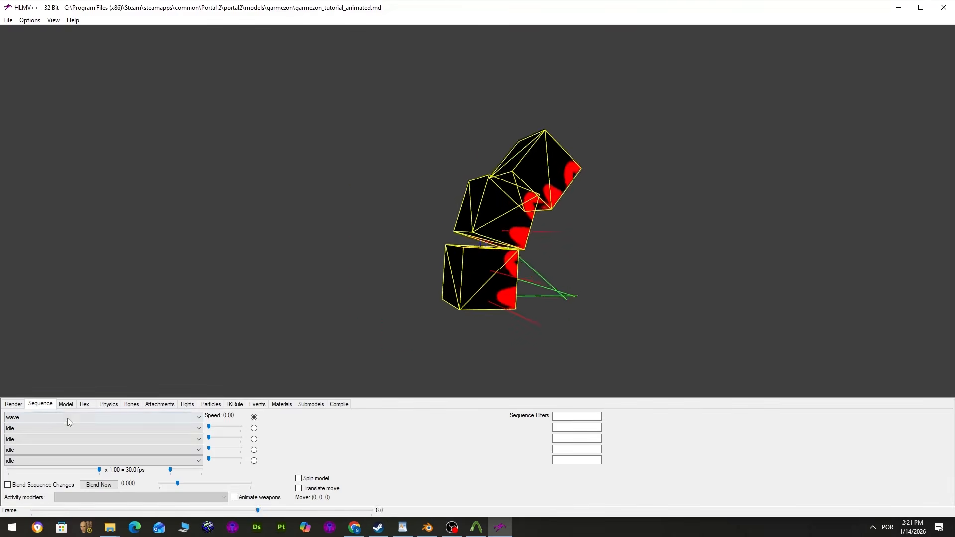
left_click(91, 420)
left_click(188, 455)
Step: In Blender's emptied scene, add a UV sphere, stretch it along Z to a scale of about 7.05 and shade it smooth
left_click(427, 527)
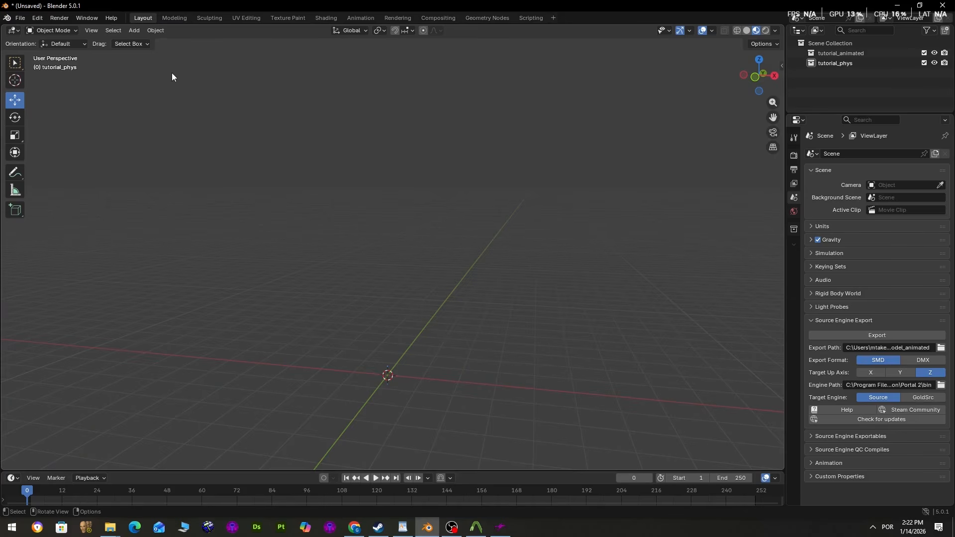
left_click(136, 32)
mouse_move(149, 41)
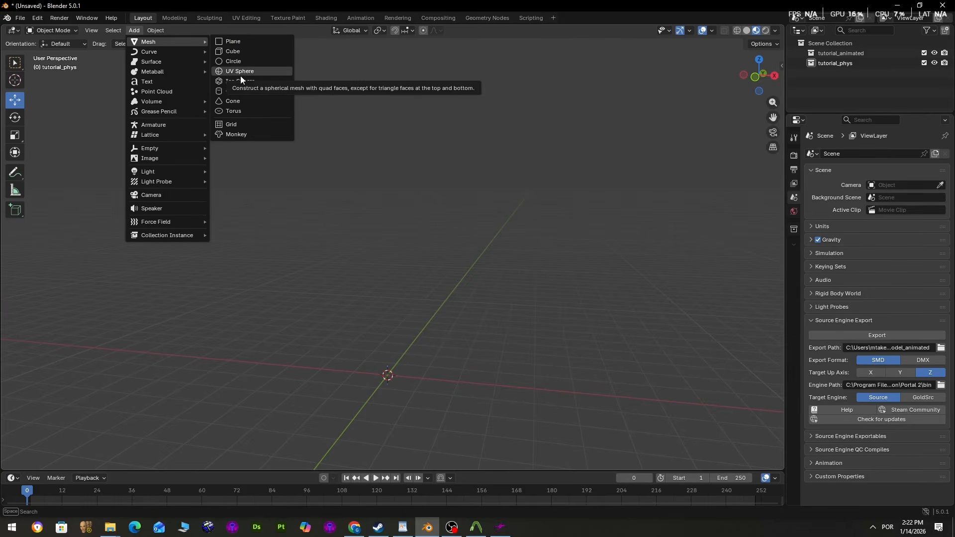
left_click(240, 75)
key("s")
key("z")
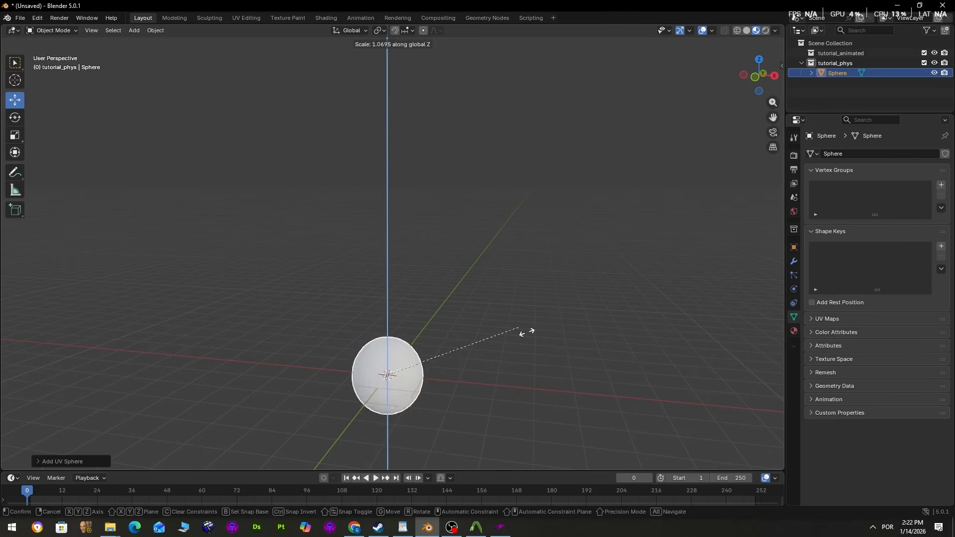
left_click(528, 399)
scroll(443, 363, "down", 3)
right_click(439, 319)
left_click(438, 319)
Step: Add an armature, place its base at the stretched sphere's lower tip and scale it up to about 3.08
left_click(134, 31)
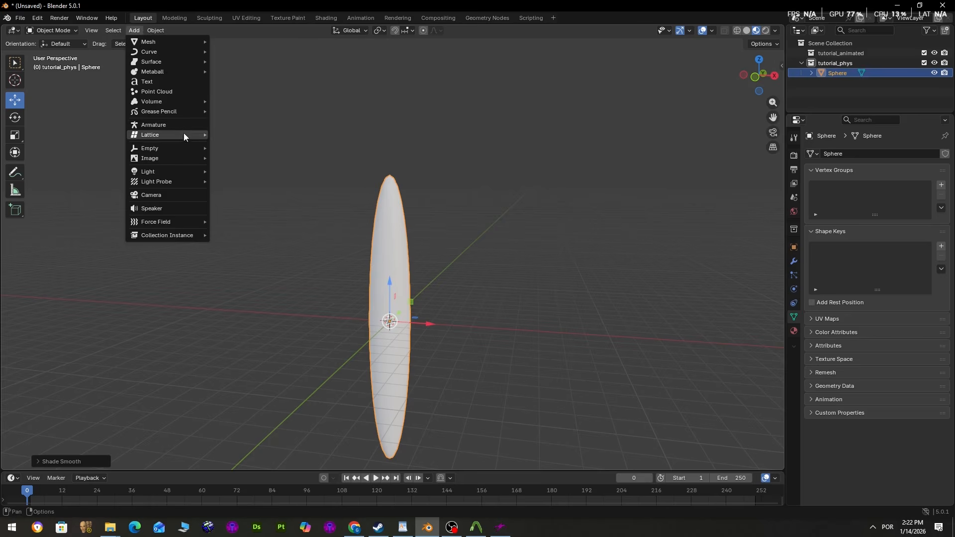
left_click(186, 126)
left_click_drag(389, 282, 389, 376)
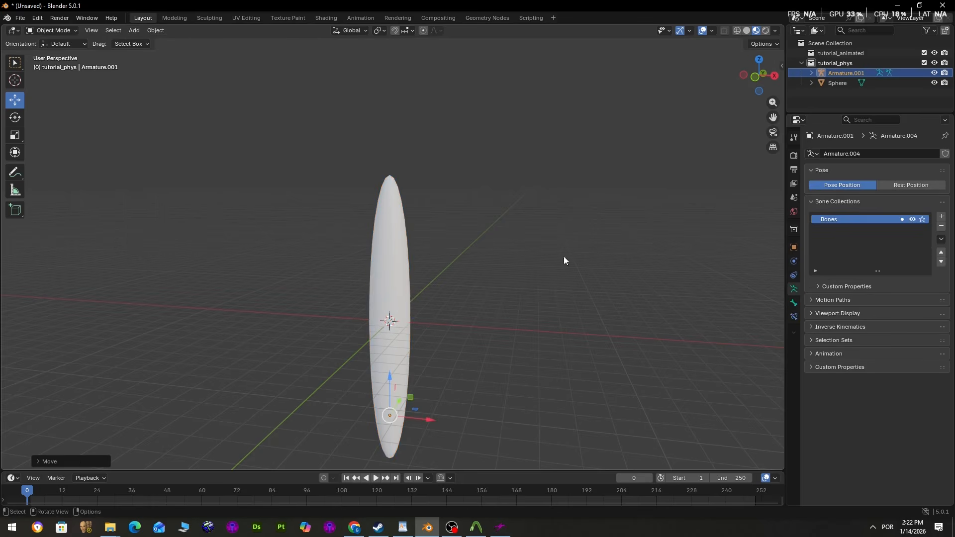
left_click(735, 31)
key("KP_1")
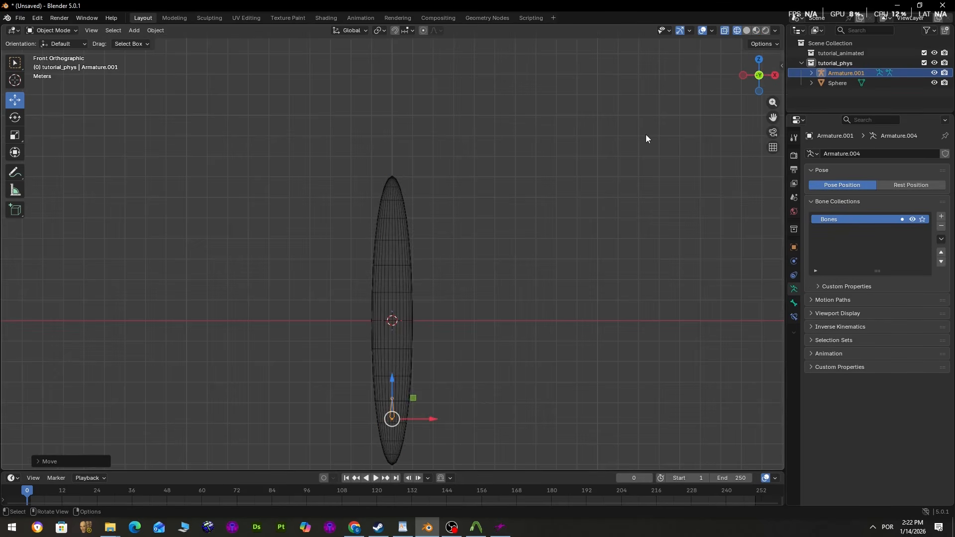
left_click_drag(393, 388, 396, 431)
key("s")
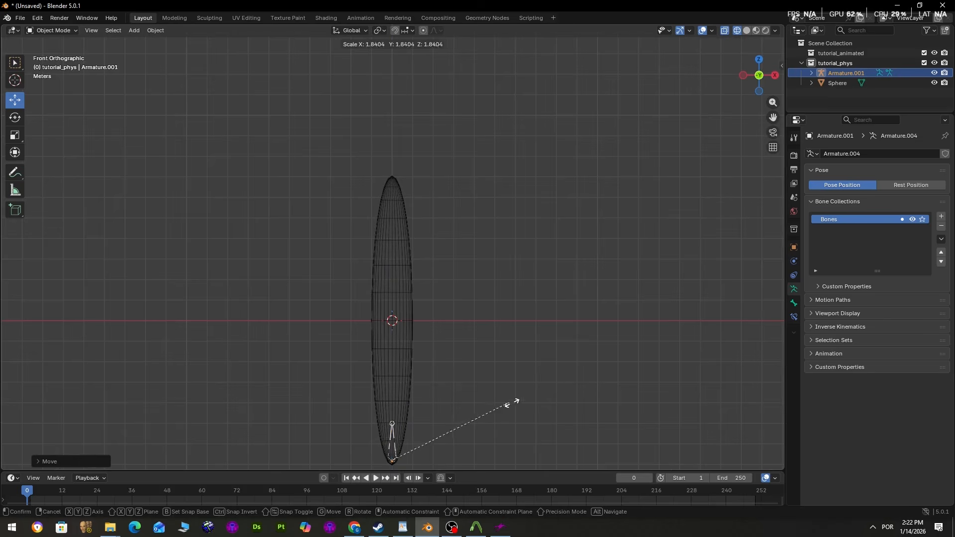
left_click(592, 407)
Step: Extrude three more bones upward along Z inside the sphere to its upper tip and return to Object Mode
key("Tab")
key("e")
key("z")
left_click(482, 293)
key("e")
key("z")
left_click(482, 228)
key("e")
key("z")
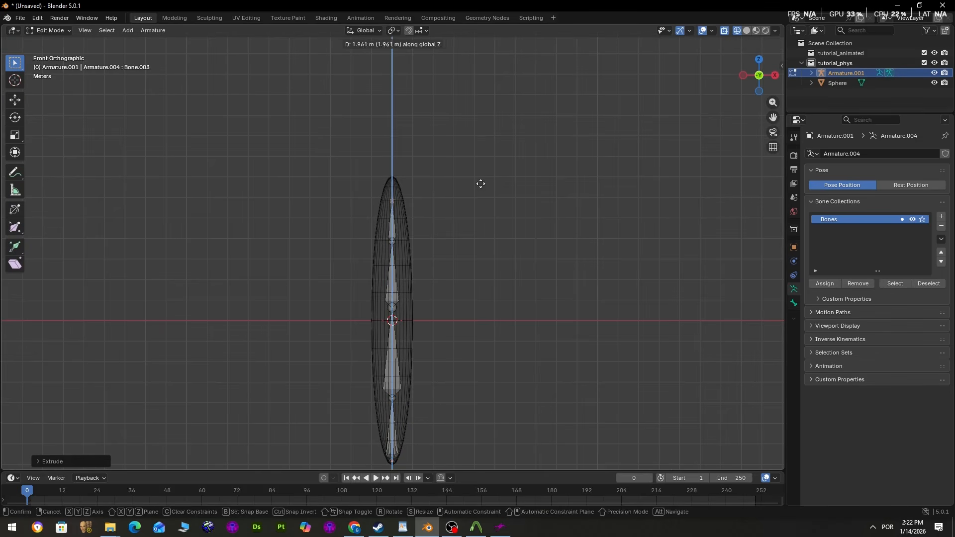
left_click(480, 171)
key("Tab")
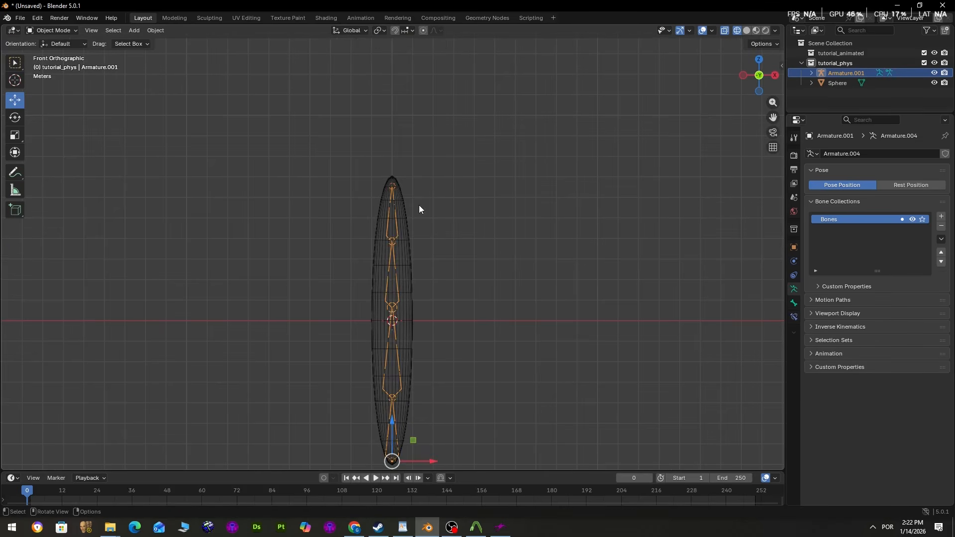
Step: Parent the stretched sphere to the armature using Armature Deform With Automatic Weights
left_click(798, 304)
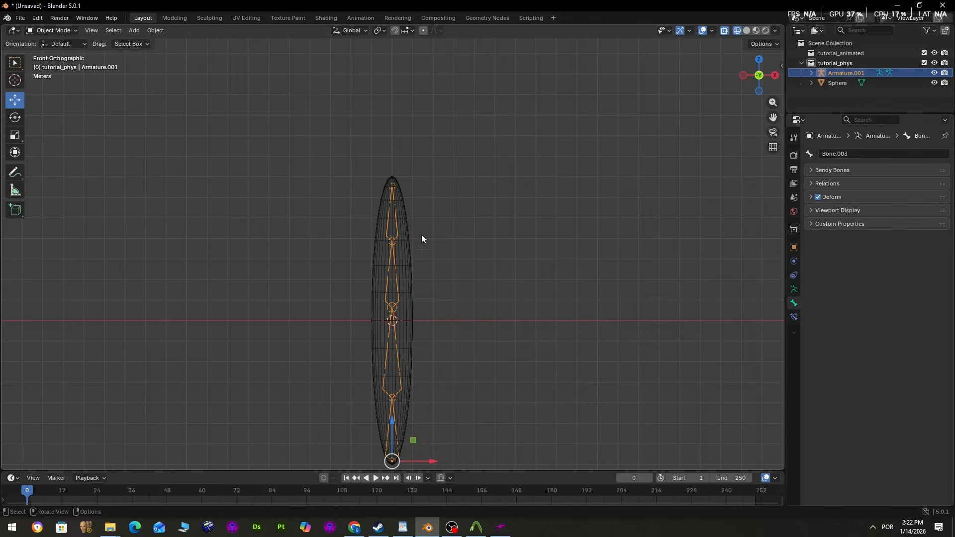
left_click(68, 31)
left_click(71, 38)
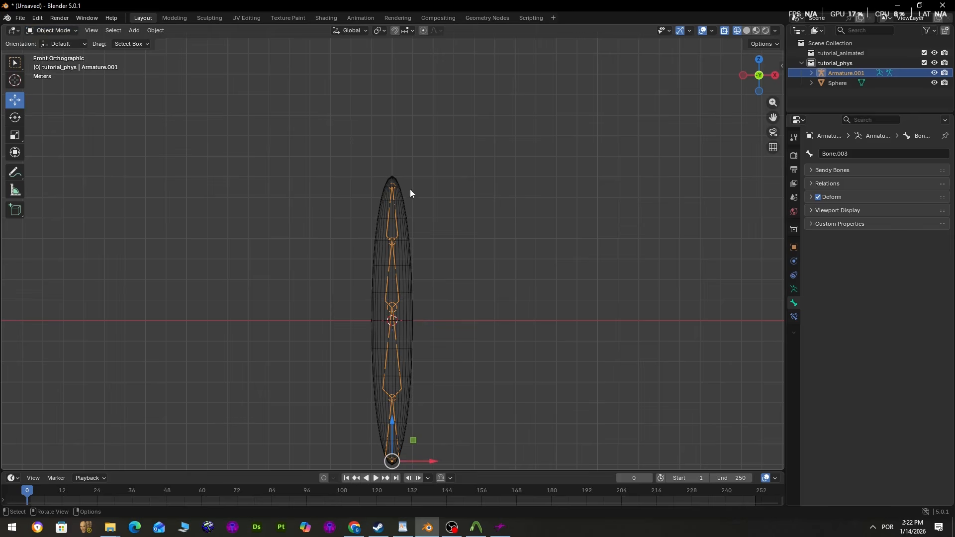
left_click(381, 223)
left_click(380, 225)
left_click(390, 232)
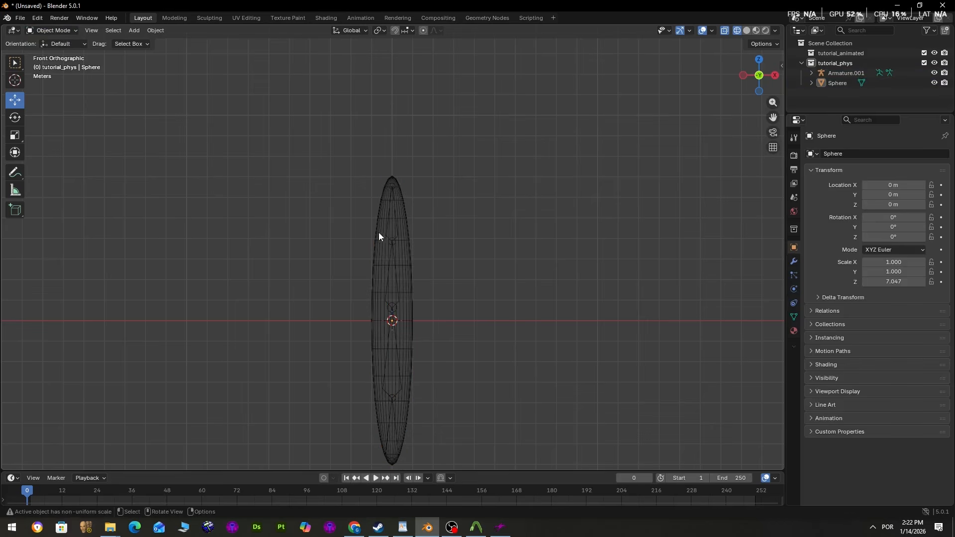
left_click(389, 234)
left_click(388, 239, "shift")
key("ctrl+p")
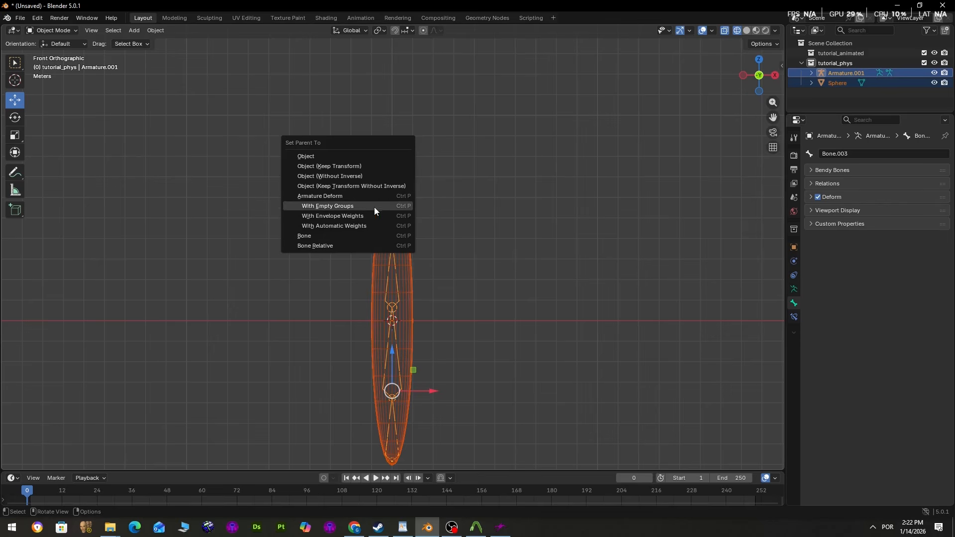
left_click(374, 226)
Step: Put the armature in Pose Mode and test the sphere's deformation by rotating two bones, undoing each rotation
left_click(62, 32)
left_click(64, 61)
key("r")
key("Escape")
key("r")
left_click(440, 233)
key("ctrl+z")
left_click(393, 341)
key("r")
left_click(435, 220)
key("ctrl+z")
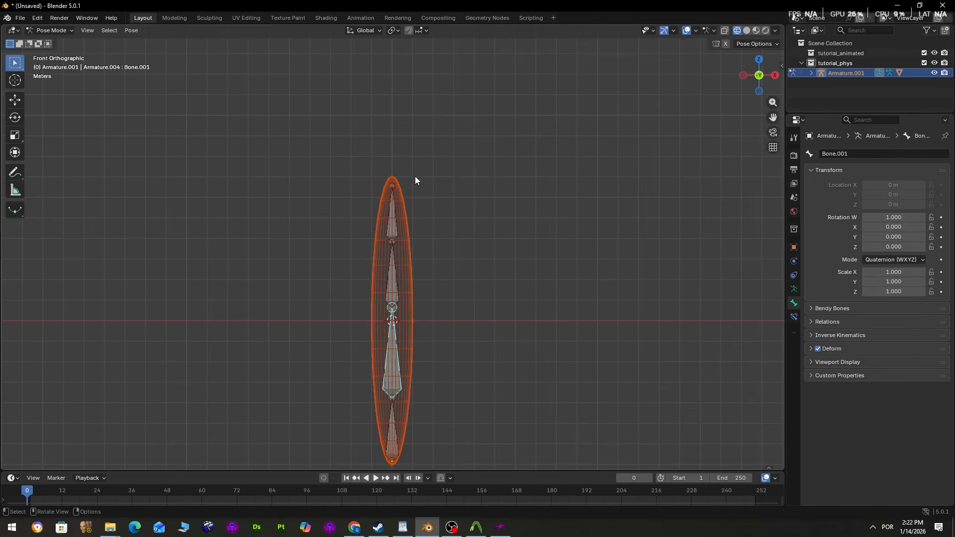
Step: Move the armature into the tutorial_animated collection and assign it the Wave action in the Animation workspace's Action Editor
left_click_drag(831, 77, 834, 56)
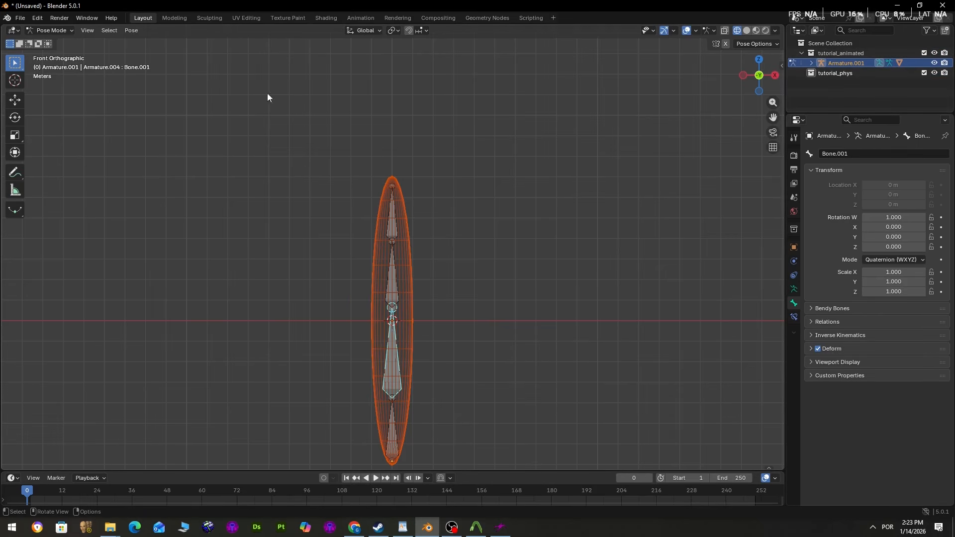
left_click(345, 18)
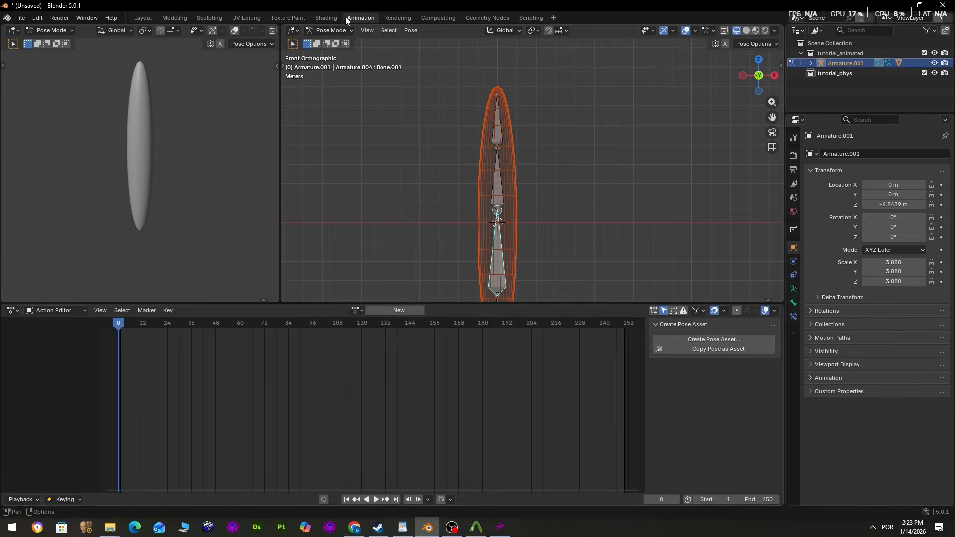
left_click(312, 310)
left_click(357, 326)
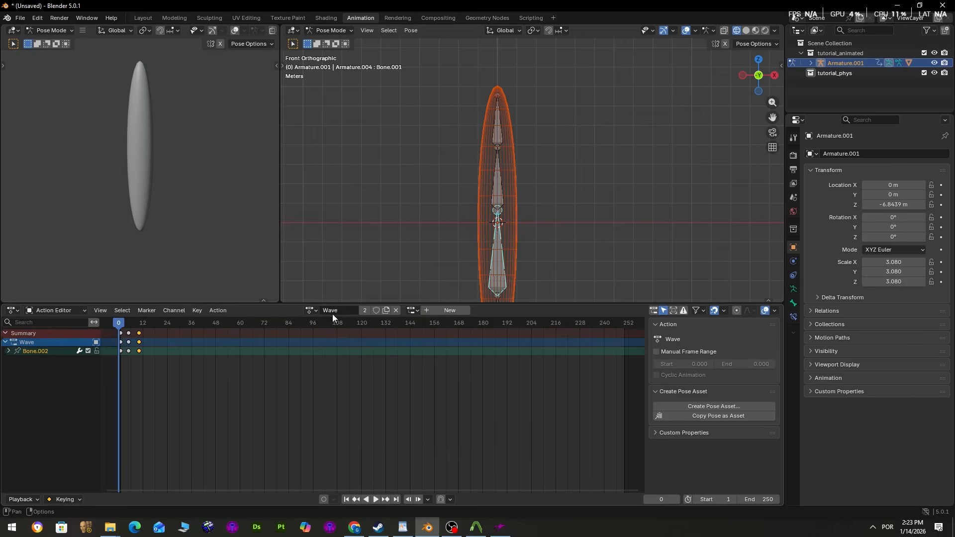
Step: Insert keyframes for all of the armature's bones at frame 1 of the Wave action
key("space")
left_click_drag(146, 339, 121, 328)
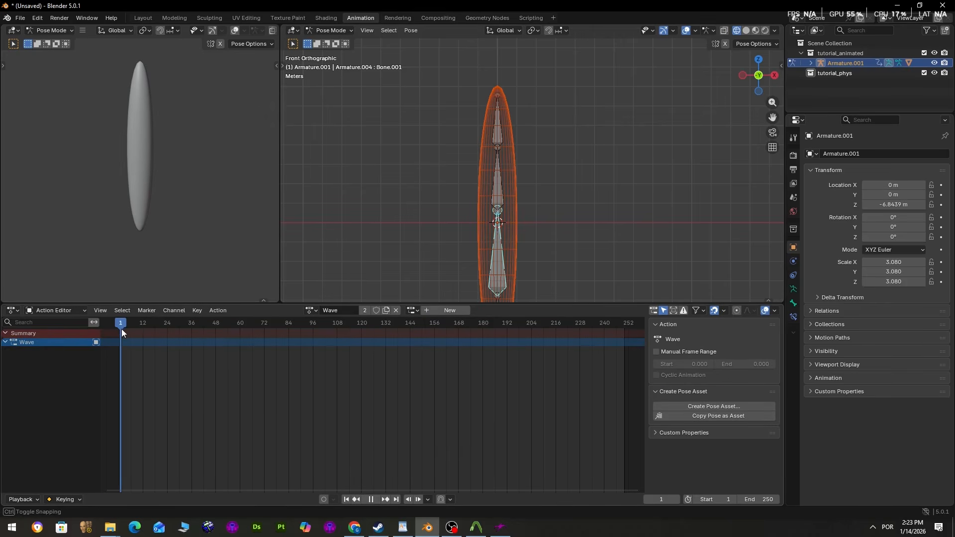
scroll(493, 165, "down", 3)
middle_click_drag(518, 217, 517, 188, "shift")
left_click(518, 211)
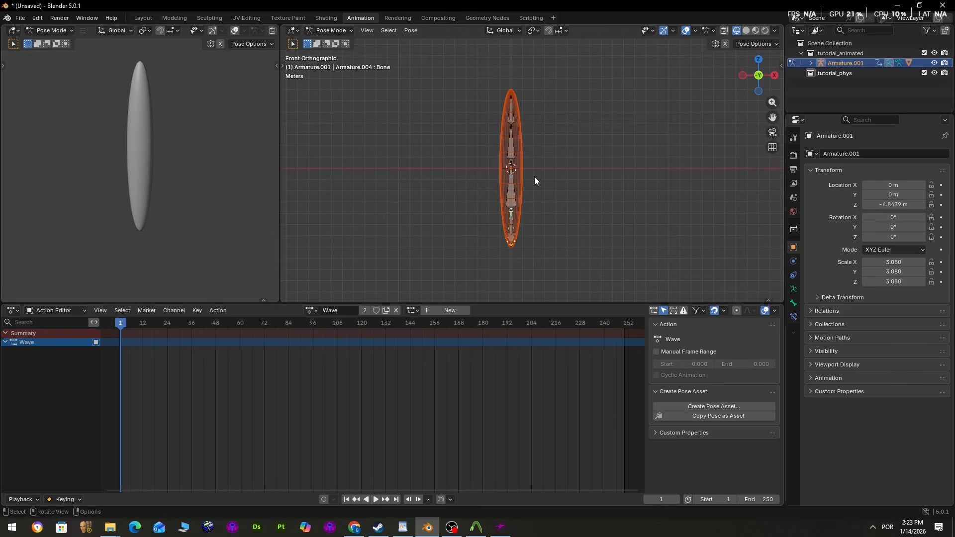
key("i")
key("a")
key("i")
Step: At frame 5, rotate the second bone from the base and keyframe all bones
key("Right")
key("Right")
key("Right")
key("Right")
left_click(517, 180)
key("r")
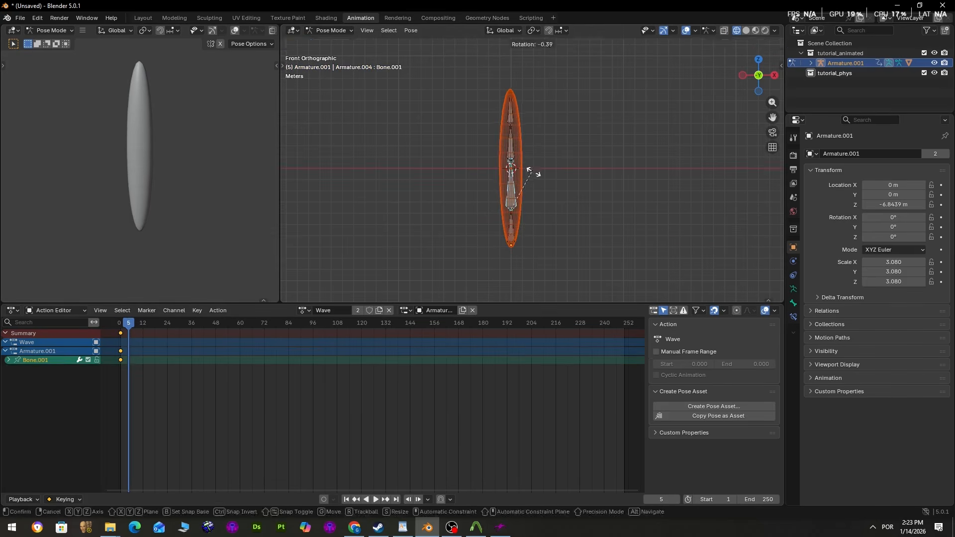
key("r")
left_click(543, 121)
key("a")
key("i")
Step: At frame 10, rotate the bone chain the opposite way and keyframe all bones
key("Right")
key("Right")
key("Right")
key("Right")
key("Right")
key("r")
left_click(491, 110)
key("a")
key("i")
Step: Copy the frame 1 keyframes to frame 15 and return the playhead to frame 0
key("Right")
key("Right")
key("Right")
key("Right")
key("Right")
left_click(120, 334)
key("ctrl+c")
key("ctrl+v")
mouse_move(120, 325)
left_mouse_down()
mouse_move(137, 326)
mouse_move(118, 326)
left_mouse_up()
Step: Switch to the Layout workspace and add a cube to the tutorial_phys collection
left_click(150, 21)
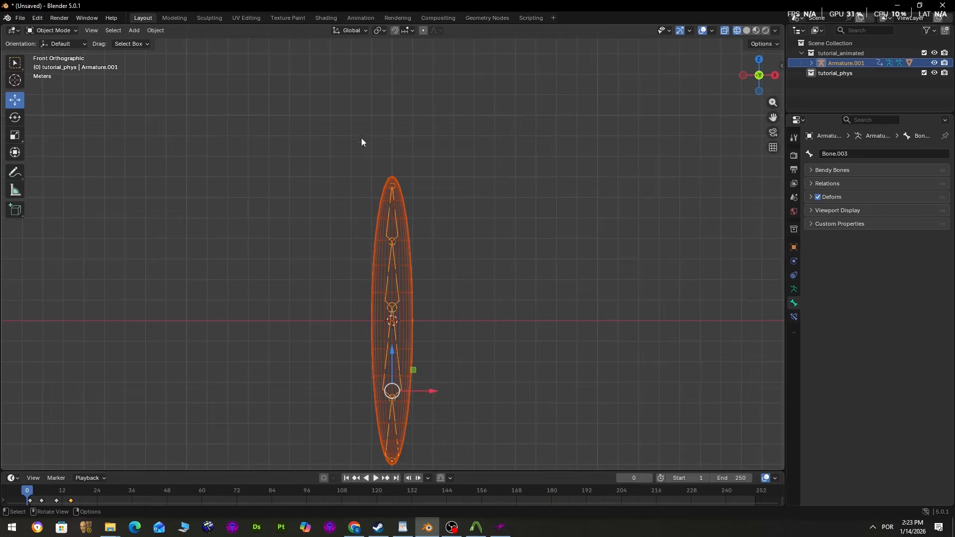
left_click(135, 30)
mouse_move(197, 42)
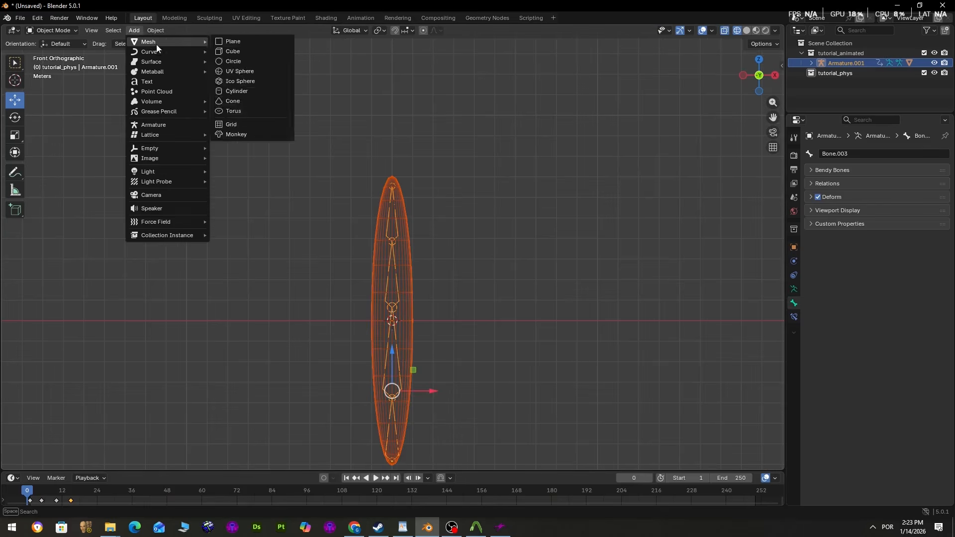
left_click(244, 51)
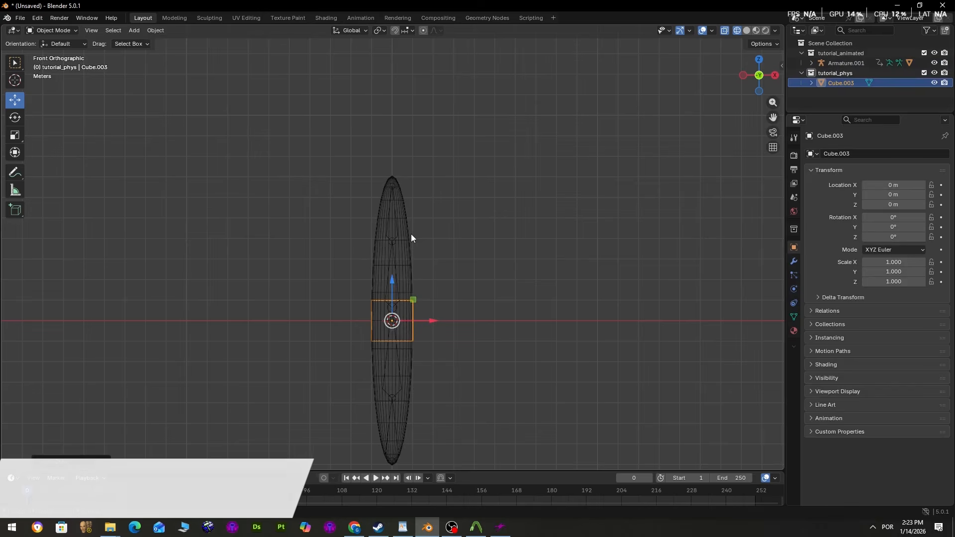
Step: Fit the cube around the lowest bone at about Z -5.47 m, scaled to about 0.59 in X and 1.44 in Z
left_click_drag(392, 286, 405, 414)
key("s")
key("x")
left_click(438, 403)
key("s")
key("z")
left_click(412, 404)
left_click_drag(394, 402, 393, 396)
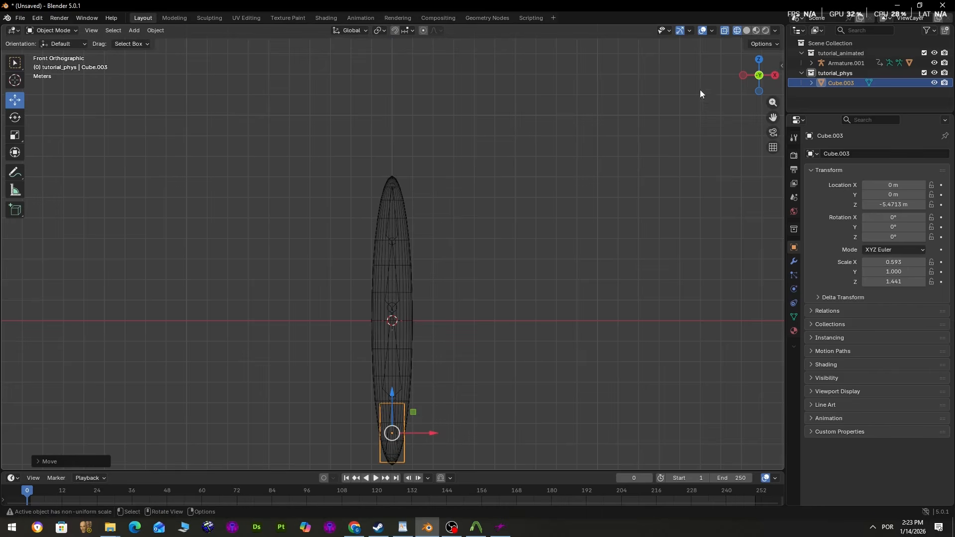
Step: Duplicate the box and fit the copy around the second bone at about Z -2 m, scaled to about 0.96, 1.62 and 2.08
scroll(438, 352, "up", 3)
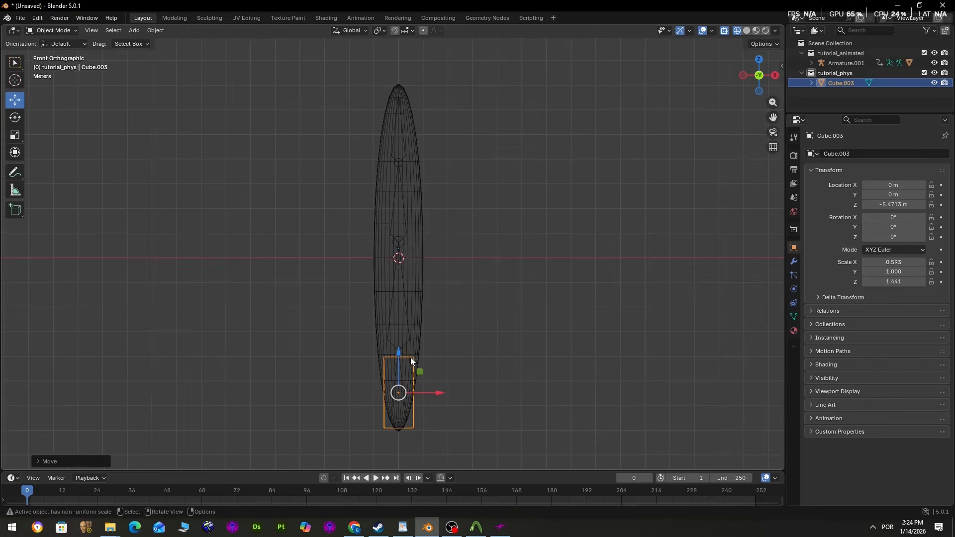
key("ctrl+c")
key("ctrl+v")
key("g")
key("z")
left_click(431, 271)
key("s")
left_click(462, 273)
key("s")
key("z")
left_click(461, 277)
key("s")
left_click(479, 278)
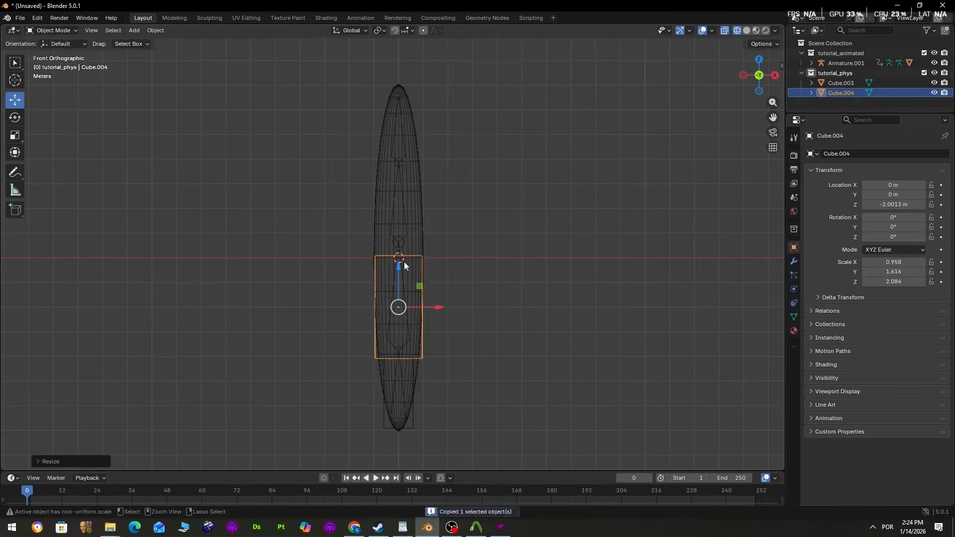
Step: Duplicate the second box, move the copy up along Z and resize it around the third bone
key("ctrl+c")
key("ctrl+v")
key("g")
key("z")
left_click(478, 180)
key("s")
key("z")
left_click(464, 180)
key("g")
key("z")
middle_click_drag(408, 180, 410, 263, "shift")
Step: Duplicate the third box and fit the copy around the topmost bone at about Z 5.12 m, scaled to about 0.68, 1.15 and 1.60
key("ctrl+c")
key("ctrl+v")
left_click_drag(403, 250, 406, 182)
key("s")
left_click(414, 174)
key("s")
key("z")
left_click(417, 164)
left_click(407, 182)
key("s")
key("z")
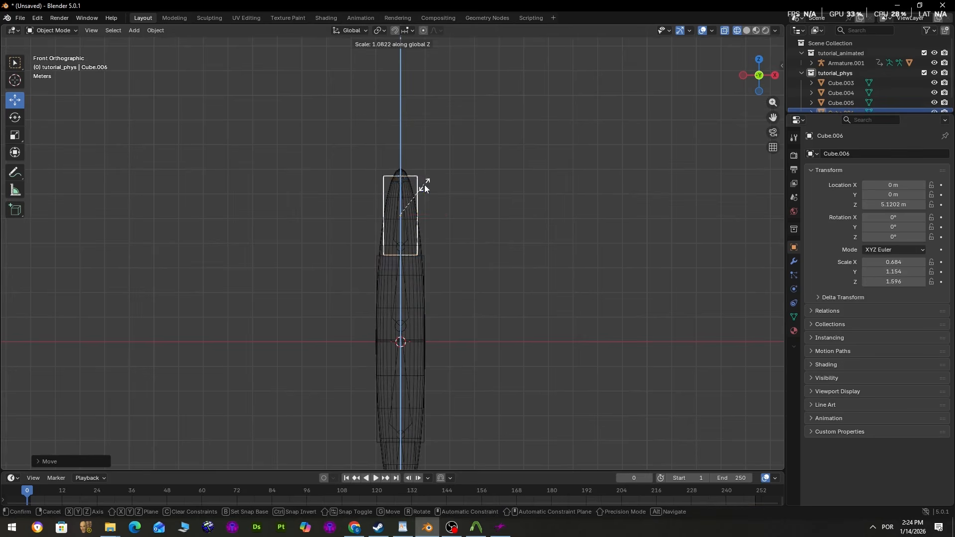
left_click(405, 179)
left_click(404, 180)
Step: Hide only the sphere under Armature.001, keeping the armature and the physics boxes displayed
left_click(461, 192)
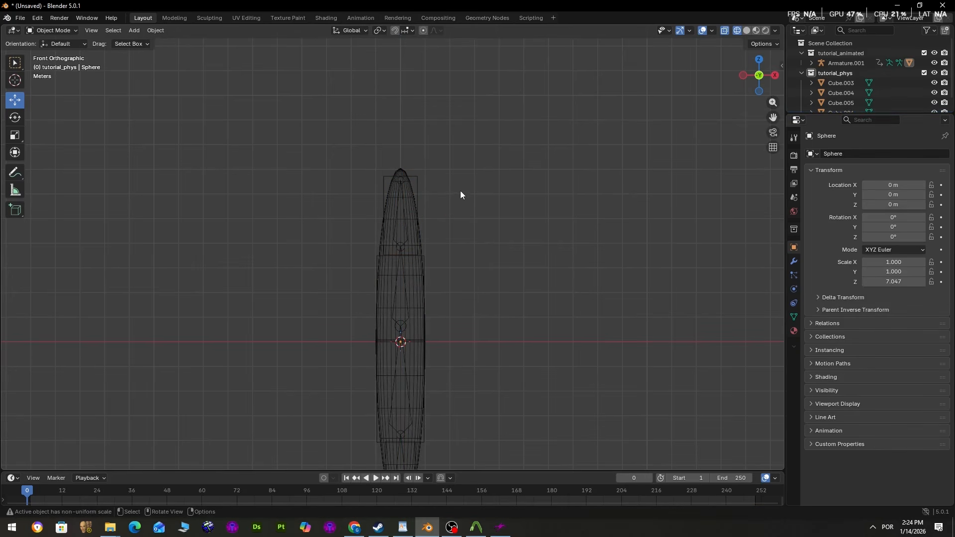
left_click(934, 54)
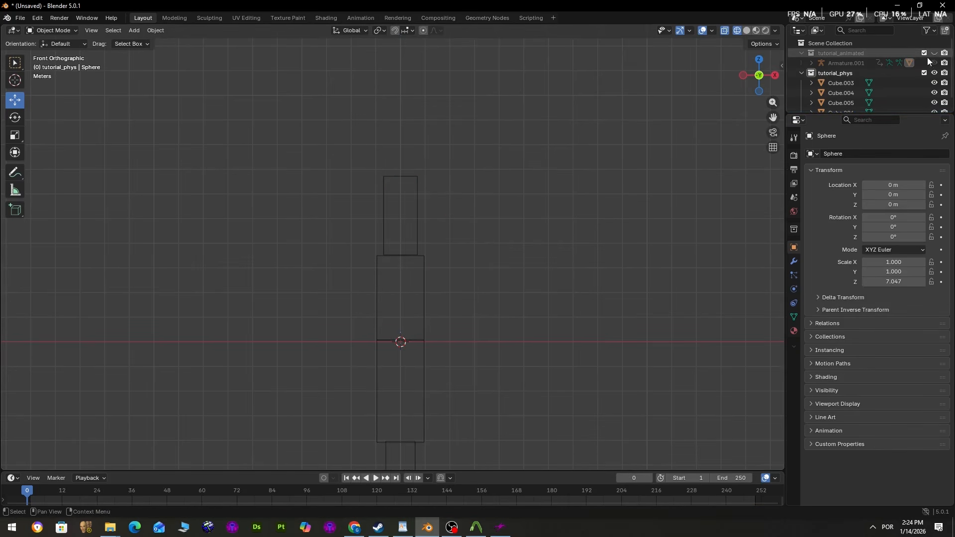
scroll(486, 247, "down", 2)
middle_click_drag(410, 395, 410, 366, "shift")
left_click(405, 369)
left_click(54, 31)
left_click(935, 54)
left_click(811, 63)
left_click(934, 103)
Step: Parent the topmost box to the armature's top bone
left_click(405, 197)
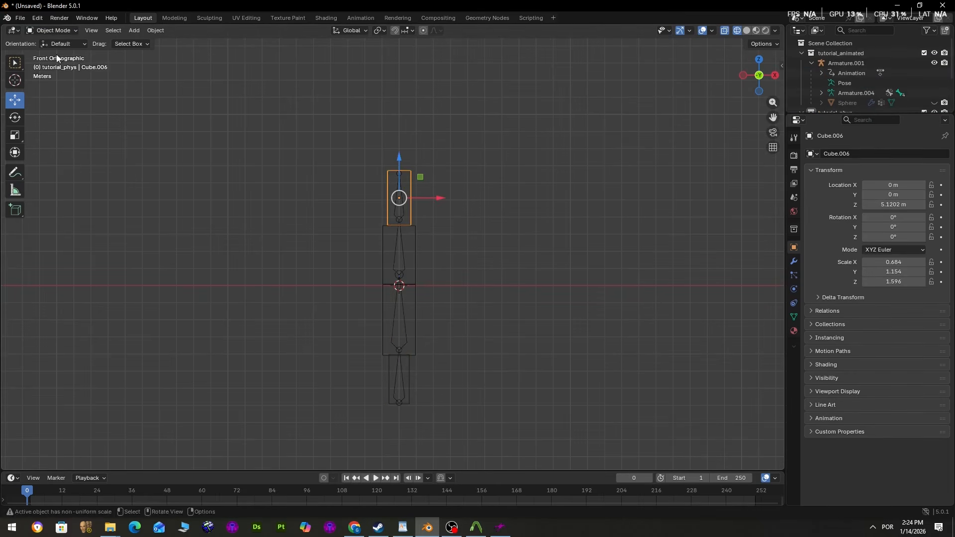
scroll(403, 238, "up", 2)
left_click(405, 248, "shift")
left_click(43, 31)
left_click(52, 61)
left_click(53, 31)
left_click(55, 42)
key("ctrl+p")
left_click(327, 181)
Step: Parent the second box from the top to its enclosed bone and return to Object Mode
left_click(379, 249)
left_click(405, 249, "shift")
left_click(54, 31)
left_click(54, 62)
left_click(406, 252)
key("ctrl+p")
left_click(55, 31)
left_click(56, 42)
Step: Parent the third box from the top to the bone inside it
left_click(379, 318)
left_click(405, 317, "shift")
left_click(52, 31)
left_click(54, 63)
left_click(405, 317)
key("ctrl+p")
left_click(405, 317)
left_click(54, 31)
Step: Parent the lowest box to the armature's bottom bone
left_click(406, 303, "shift")
left_click(53, 31)
left_click(54, 64)
left_click(408, 324)
left_click(55, 42)
key("ctrl+p")
left_click(439, 229)
Step: Test the box parenting in Pose Mode by rotating each bone in turn, reverting every rotation
left_click(57, 31)
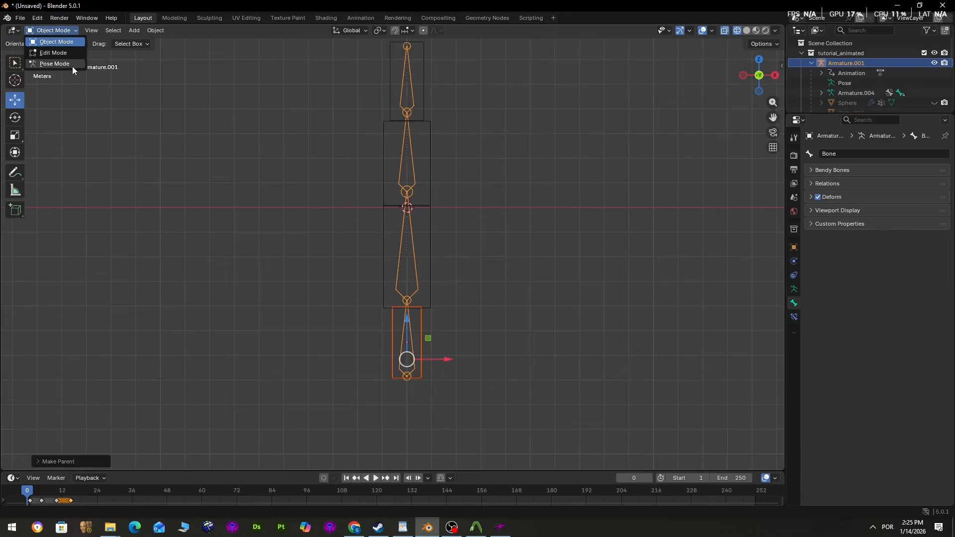
left_click(55, 64)
key("r")
key("Escape")
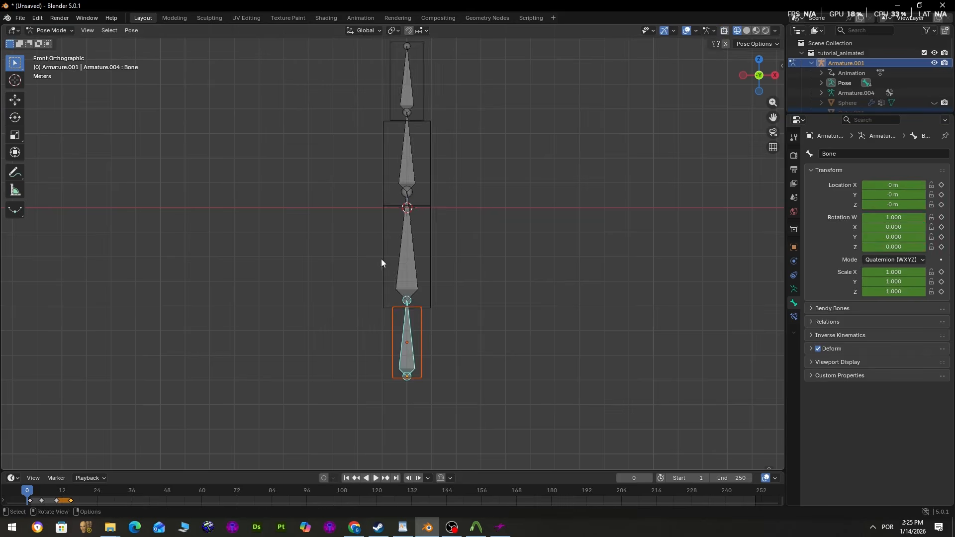
left_click(405, 251)
key("r")
left_click(366, 208)
key("ctrl+z")
left_click(408, 179)
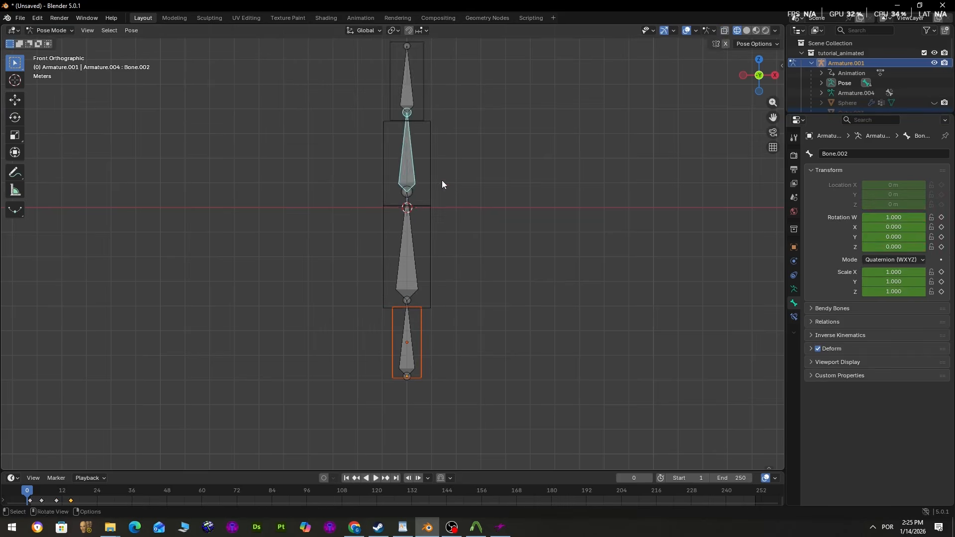
key("r")
key("Escape")
left_click(417, 106)
key("r")
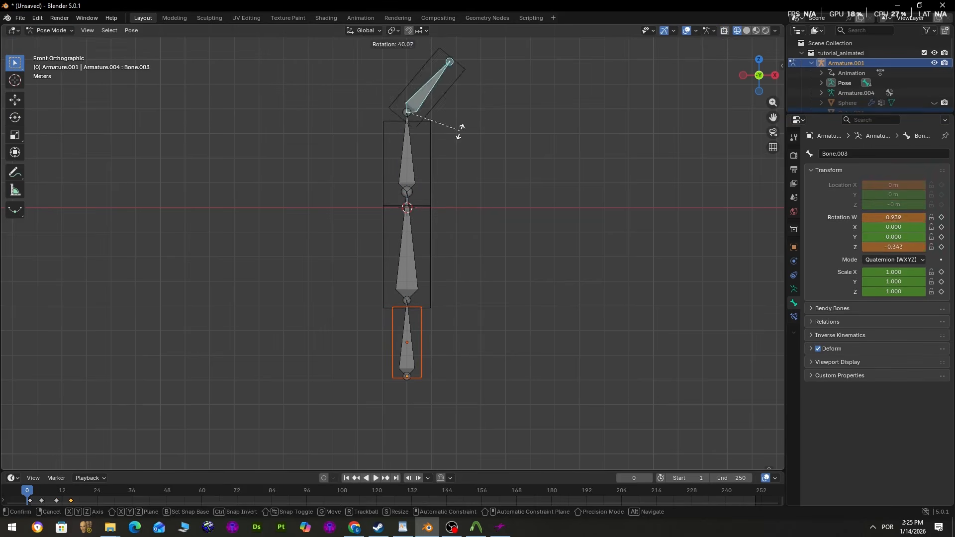
key("Escape")
middle_click_drag(581, 150, 580, 183, "shift")
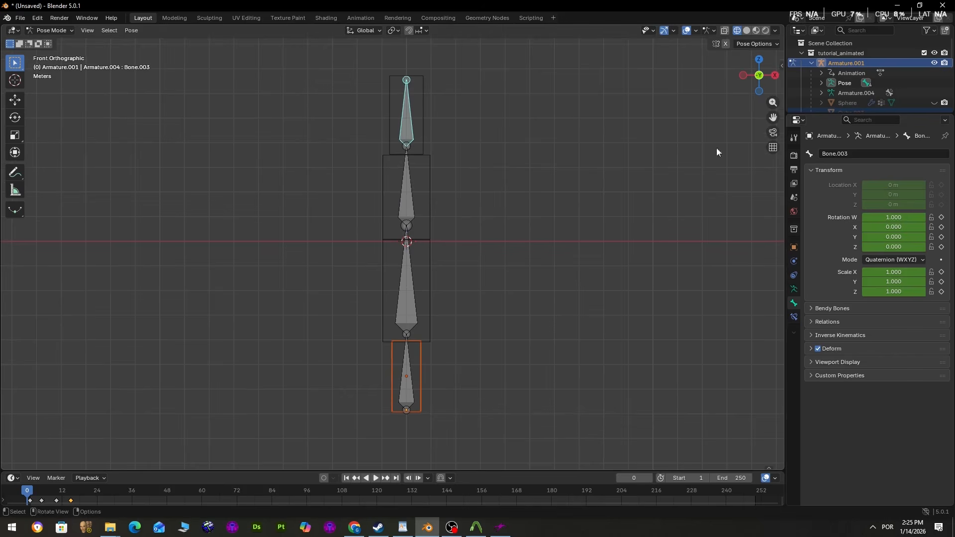
Step: In Object Mode with solid shading, shade the four boxes smooth and apply all their transforms
left_click(48, 44)
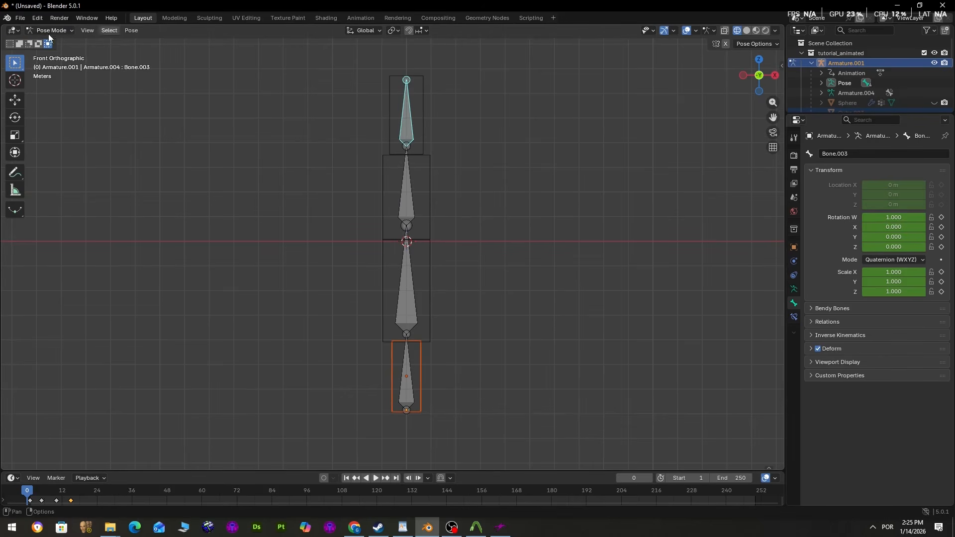
key("ctrl+Tab")
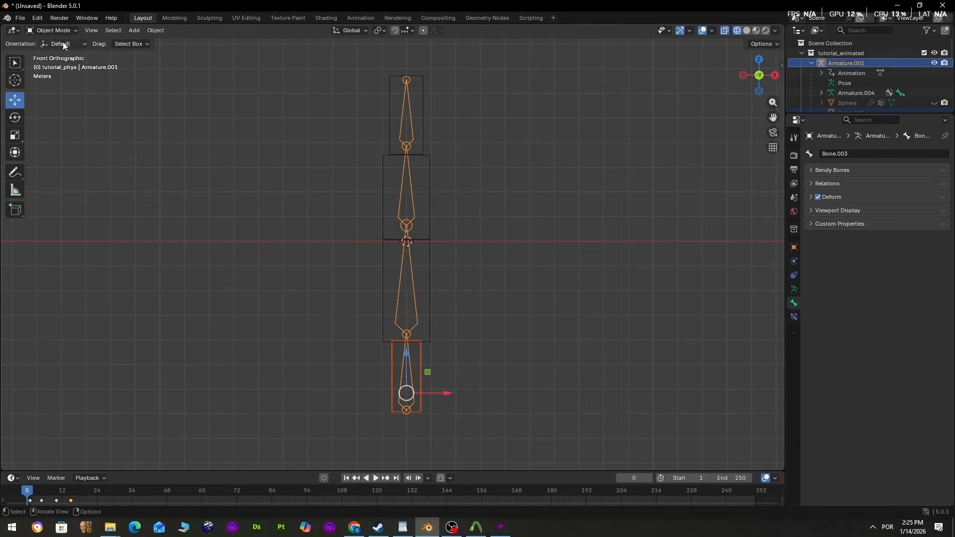
left_click(746, 31)
left_click(420, 119)
left_click(405, 202, "shift")
left_click(399, 279, "shift")
left_click(405, 349, "shift")
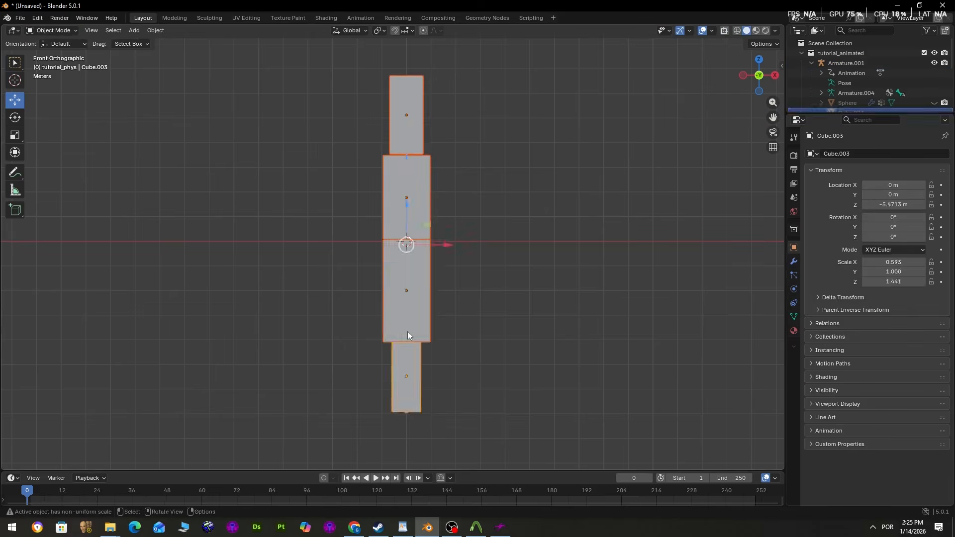
right_click(410, 319)
left_click(410, 312)
key("ctrl+a")
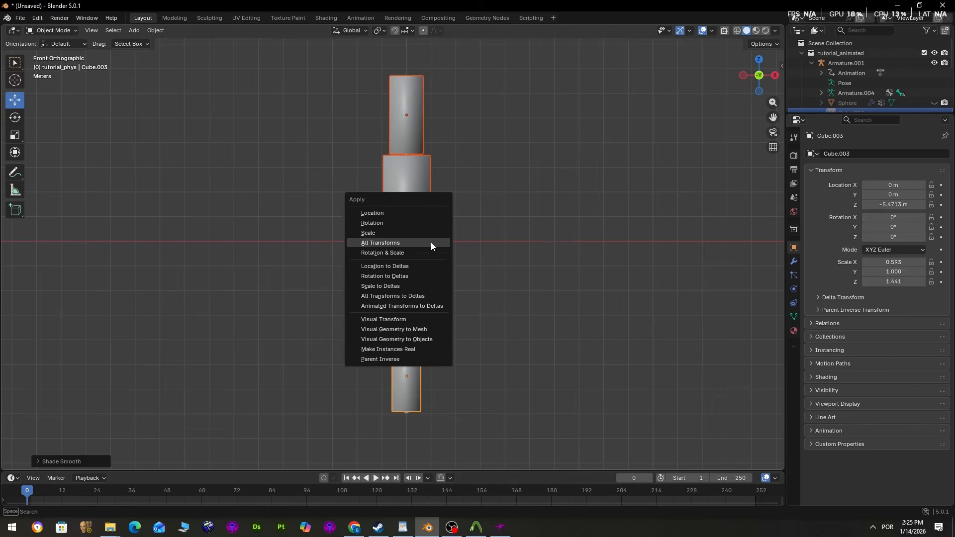
left_click(431, 243)
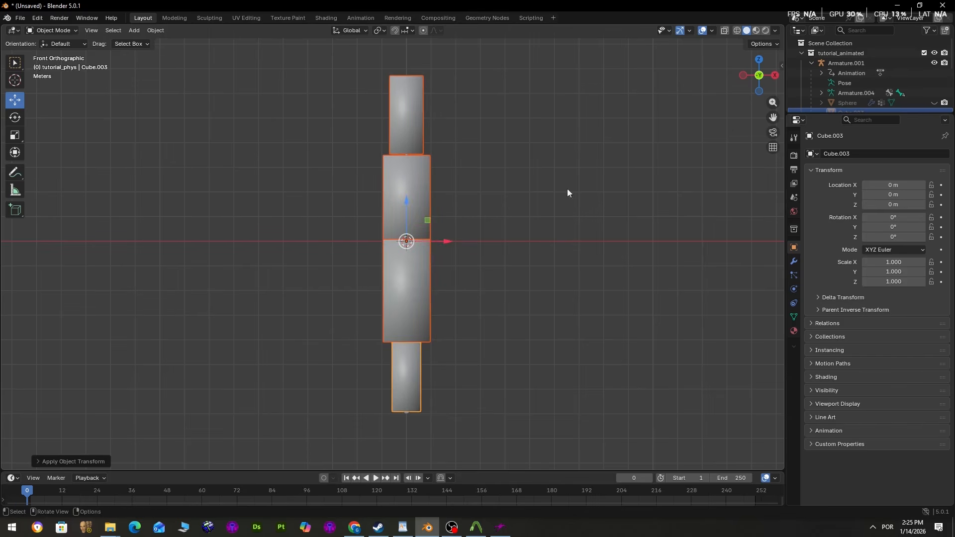
Step: Unhide the sphere, apply all its transforms, and collapse the tutorial_animated collection in the outliner
left_click(812, 63)
left_click(810, 63)
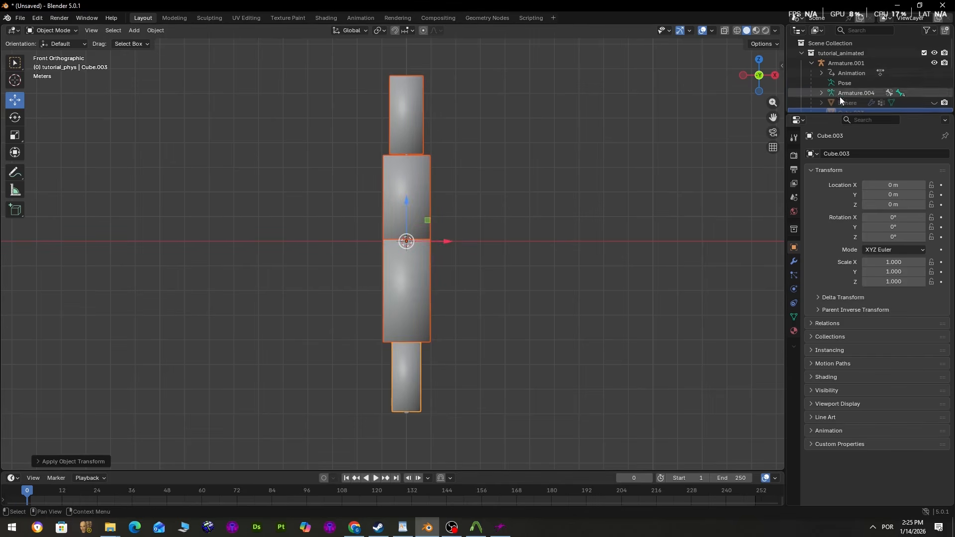
left_click(923, 103)
key("ctrl+a")
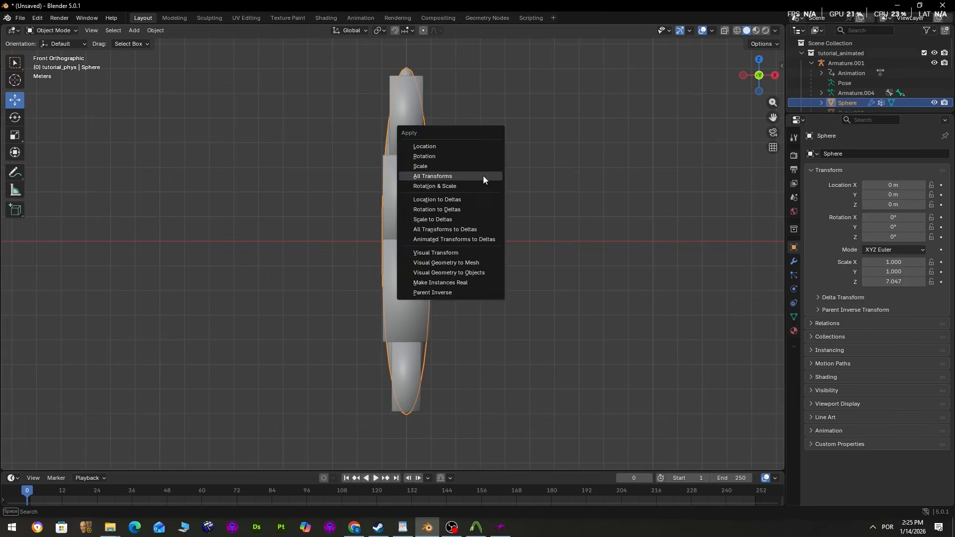
left_click(483, 178)
left_click(801, 54)
left_click(802, 56)
left_click(802, 53)
left_click(802, 62)
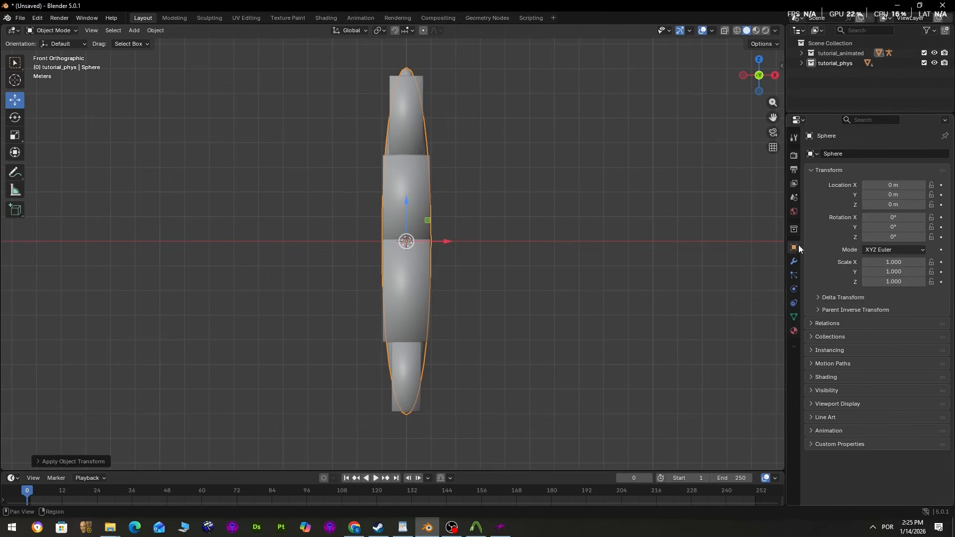
Step: Export the whole scene as SMD files with the Source Engine exporter
left_click(795, 314)
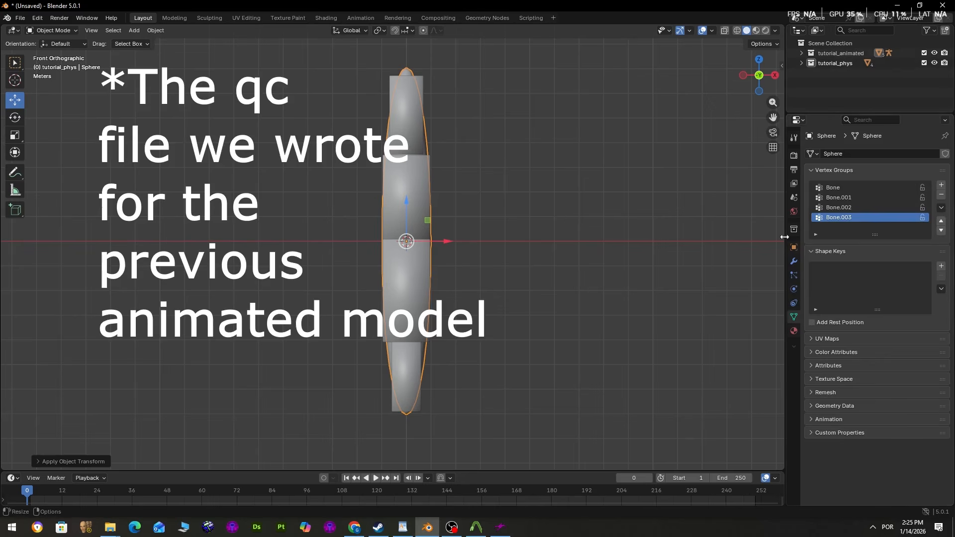
left_click(793, 197)
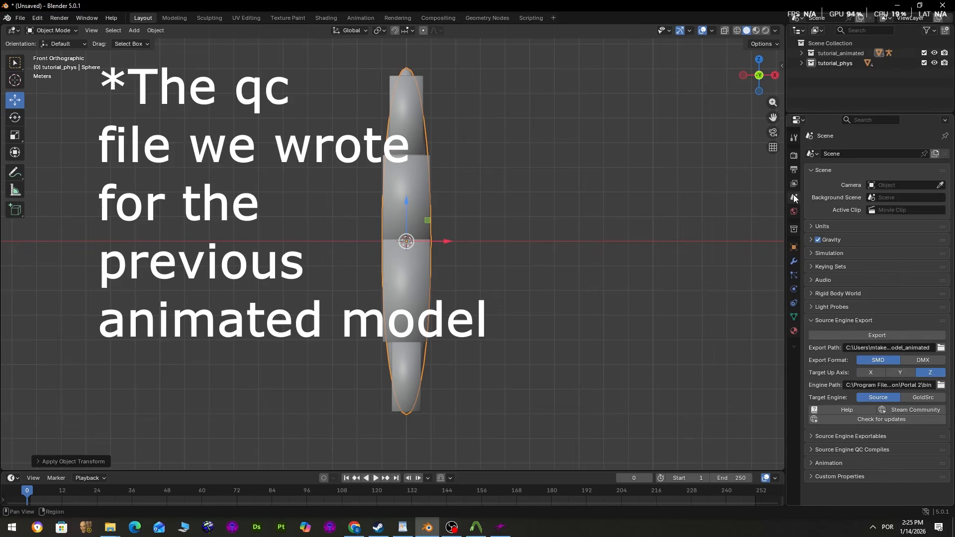
left_click(832, 333)
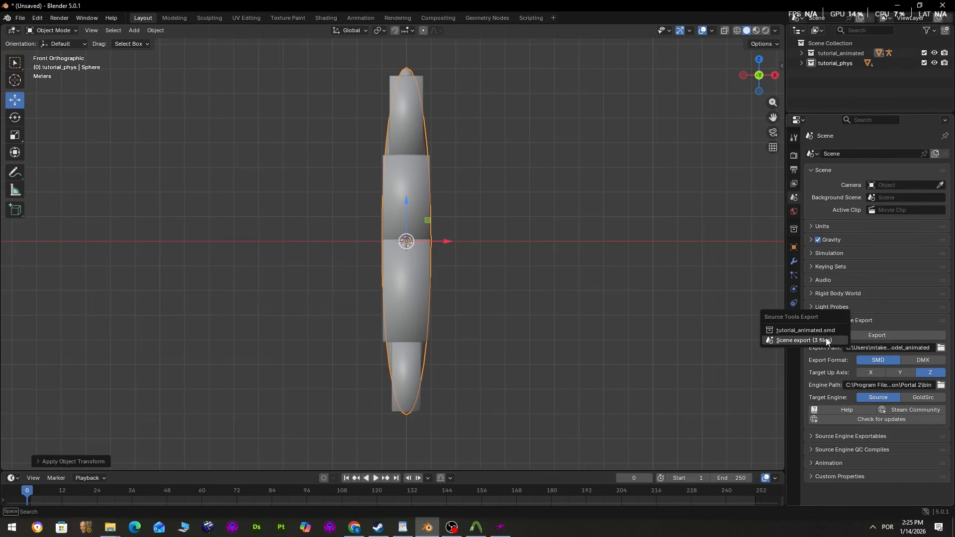
left_click(828, 342)
Step: In File Explorer's anims folder, delete the old Wave.smd and rename the exported Armature.001.smd to Wave.smd
left_click(118, 526)
left_click(267, 216)
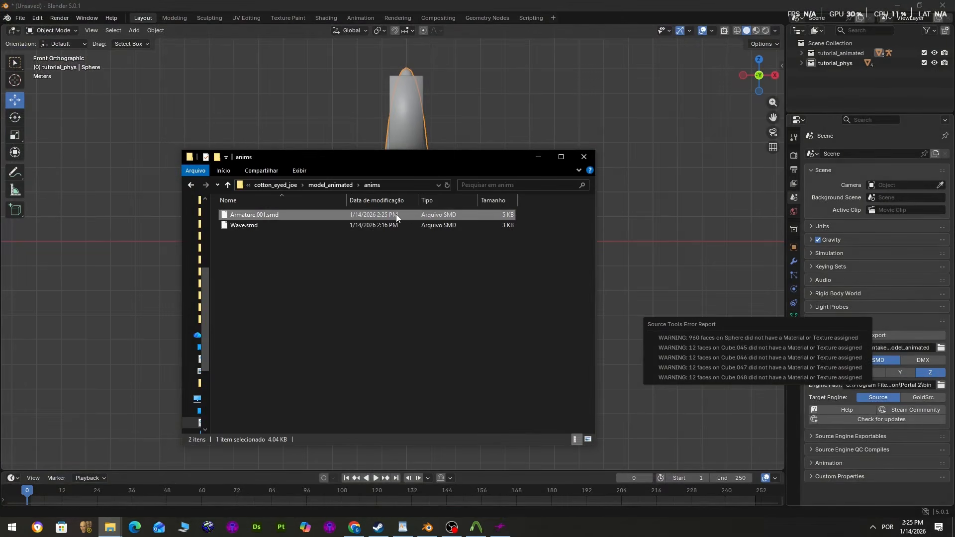
right_click(321, 214)
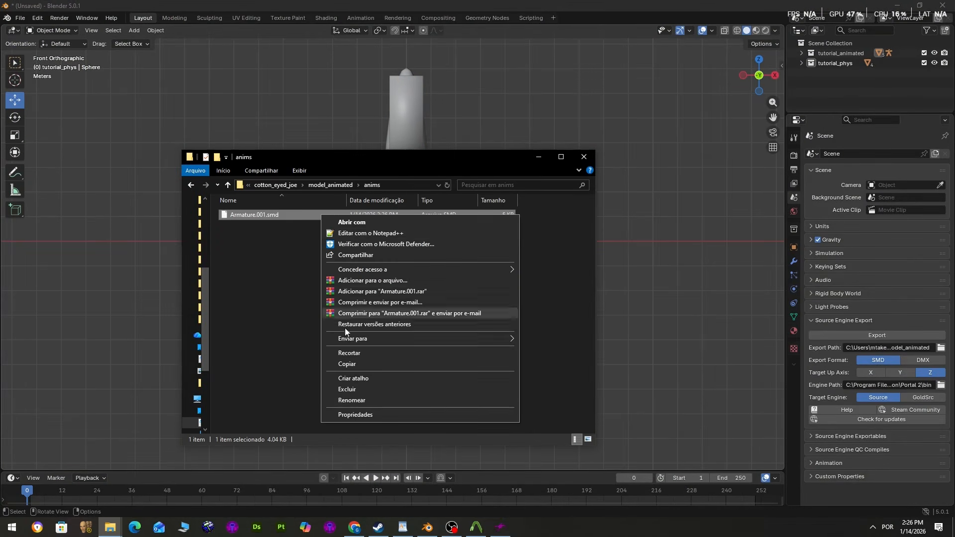
left_click(357, 401)
type("Wave")
key("Return")
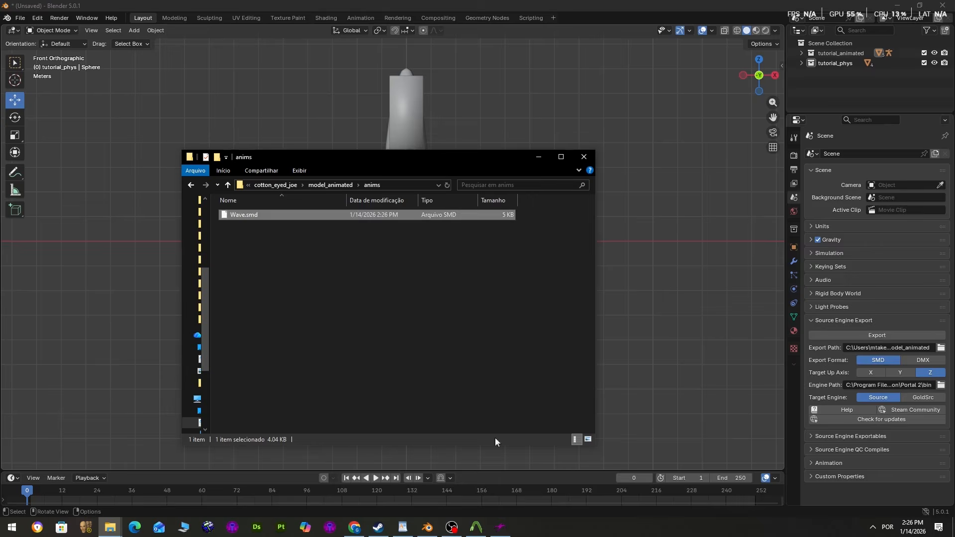
Step: Compile tutorial_garmezon.qc in Crowbar, then switch to HLMV++ and load garmezon_tutorial_animated.mdl
left_click(477, 529)
left_click(213, 291)
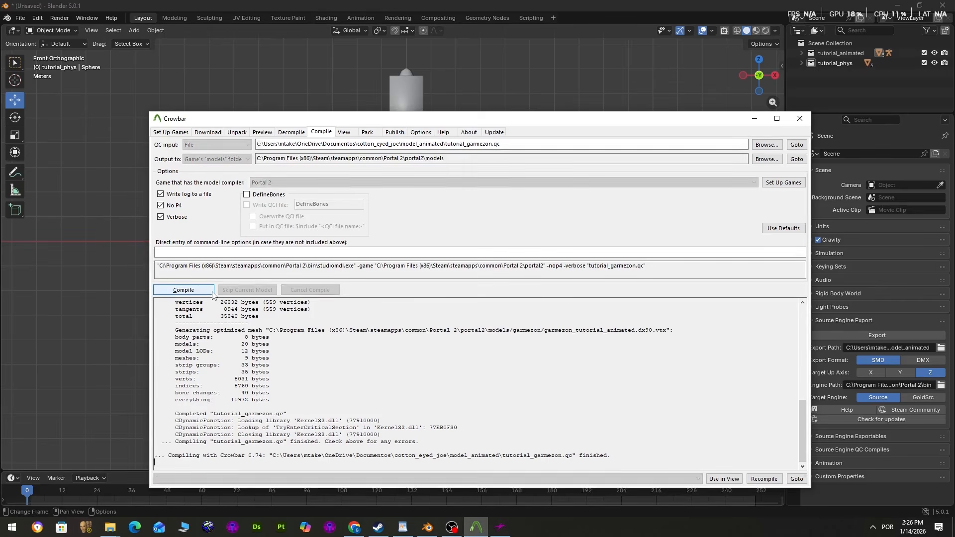
left_click(501, 527)
left_click(8, 20)
left_click(30, 55)
Step: Play the wave sequence to check how the physics boxes follow the model, and switch back to idle
scroll(552, 178, "down", 10)
left_click(75, 417)
left_click(77, 438)
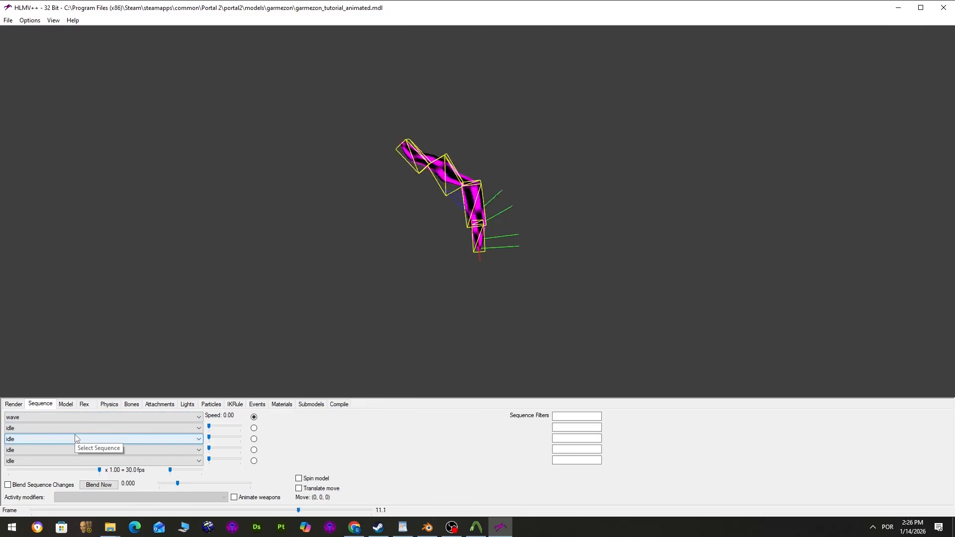
left_click(76, 419)
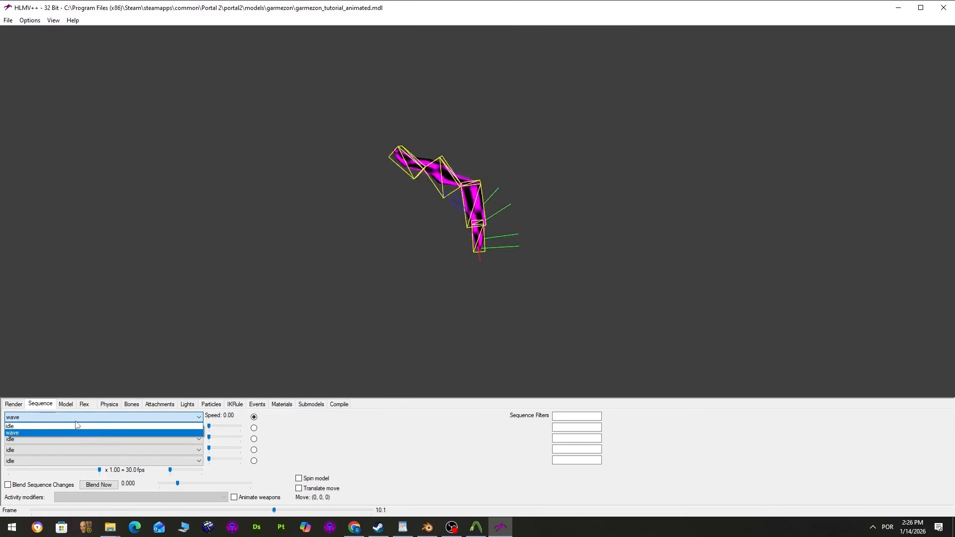
left_click(76, 426)
Step: Back in Blender, hide the tutorial_phys collection and apply all transforms to Armature.001
left_click(426, 527)
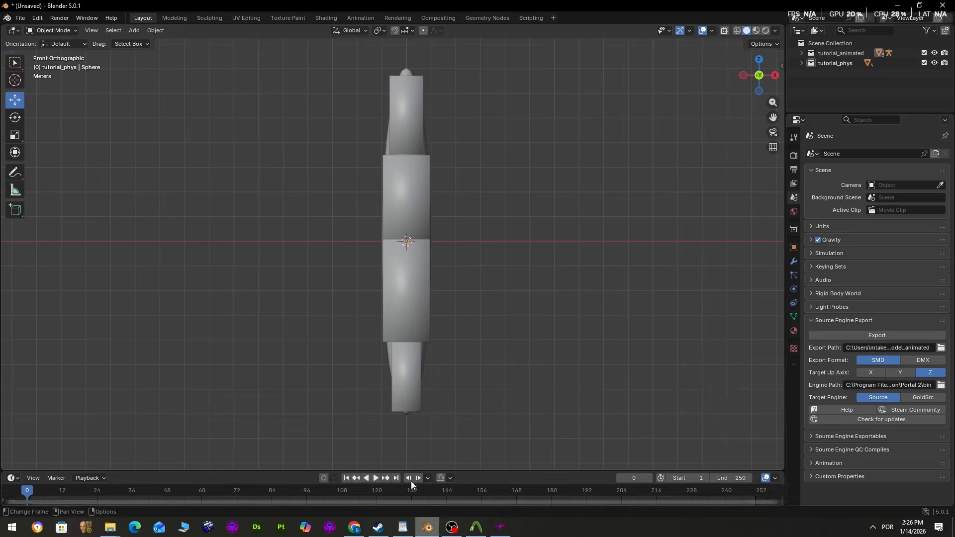
left_click(935, 53)
left_click(934, 63)
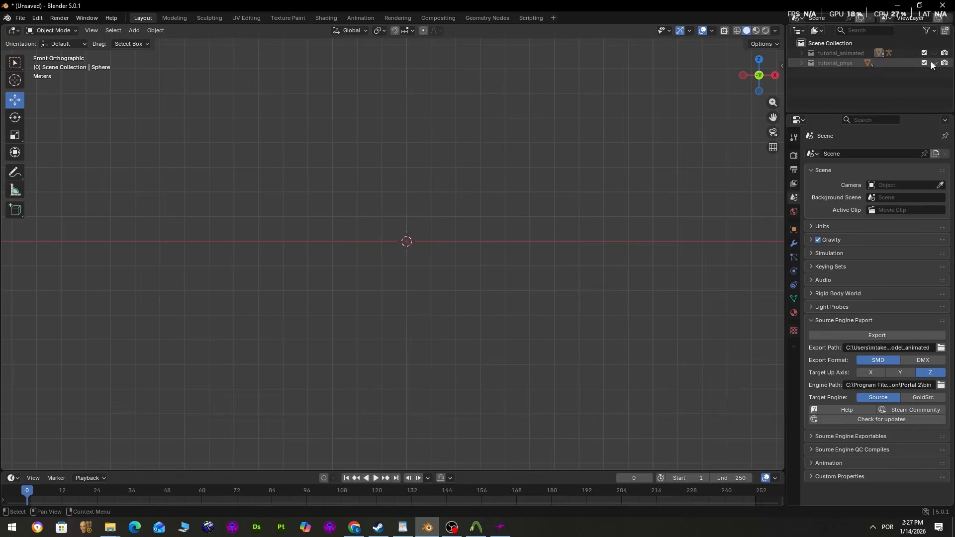
key("ctrl+a")
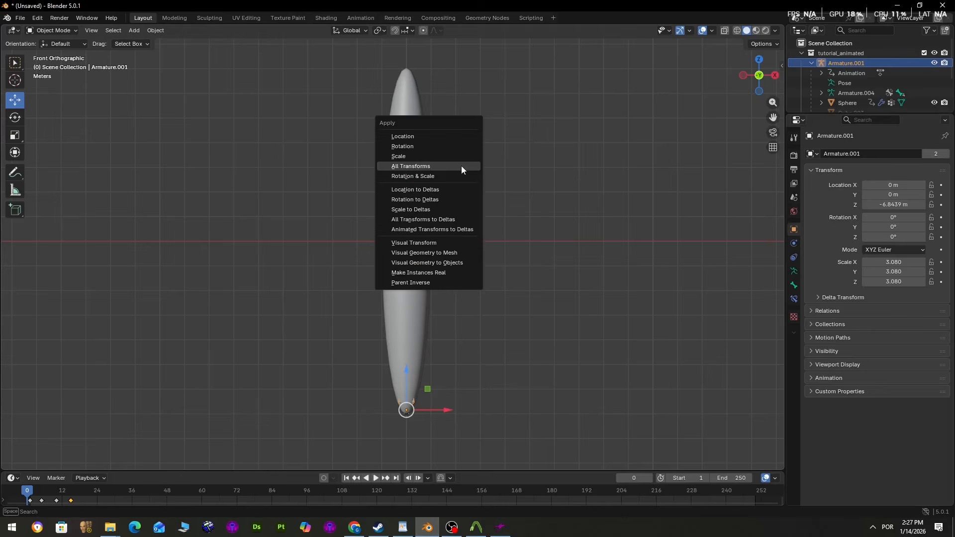
left_click(461, 165)
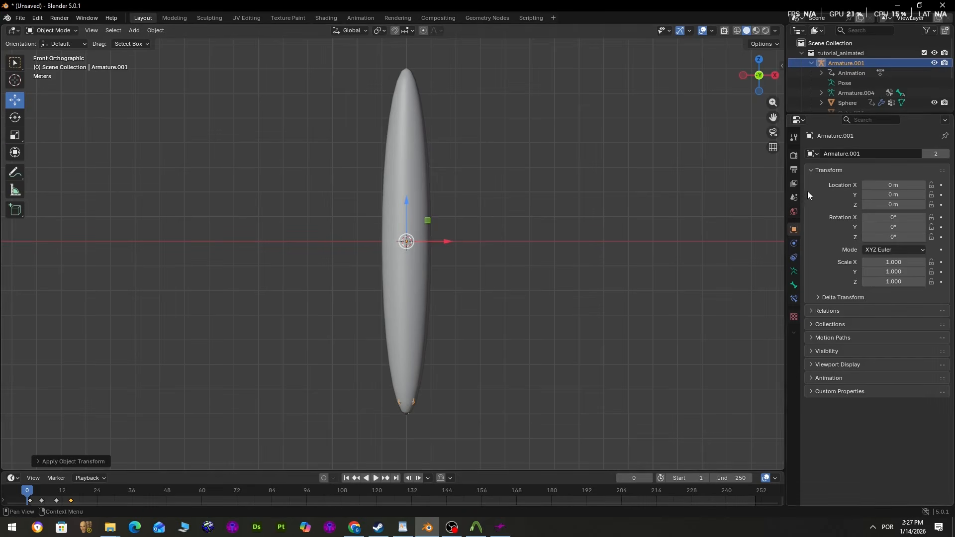
Step: Re-export all scene files through Source Engine Export after the armature change
left_click(794, 185)
left_click(793, 198)
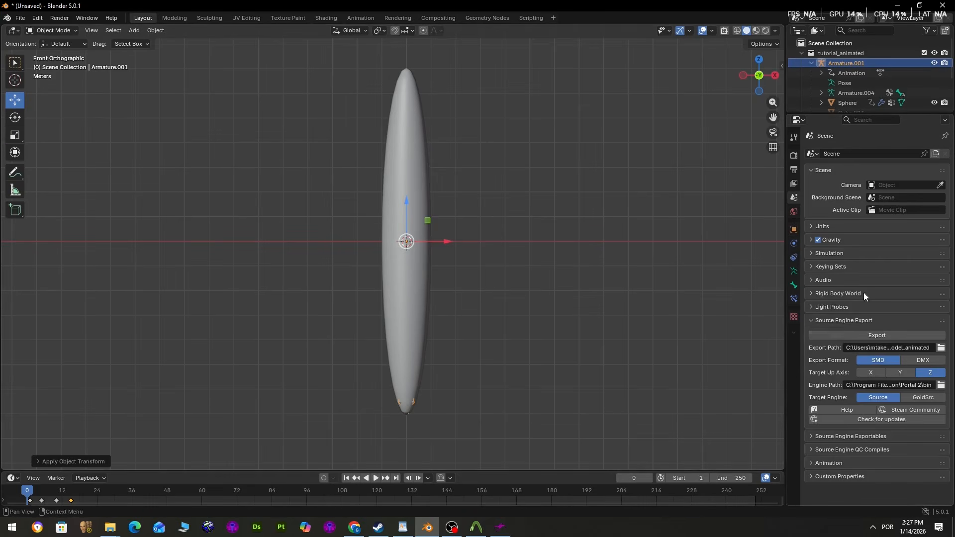
left_click(864, 335)
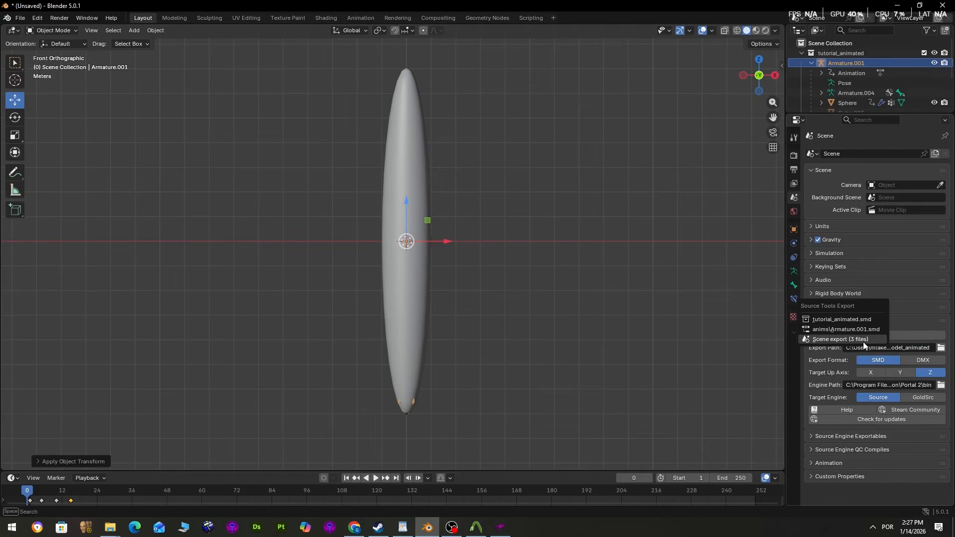
left_click(843, 339)
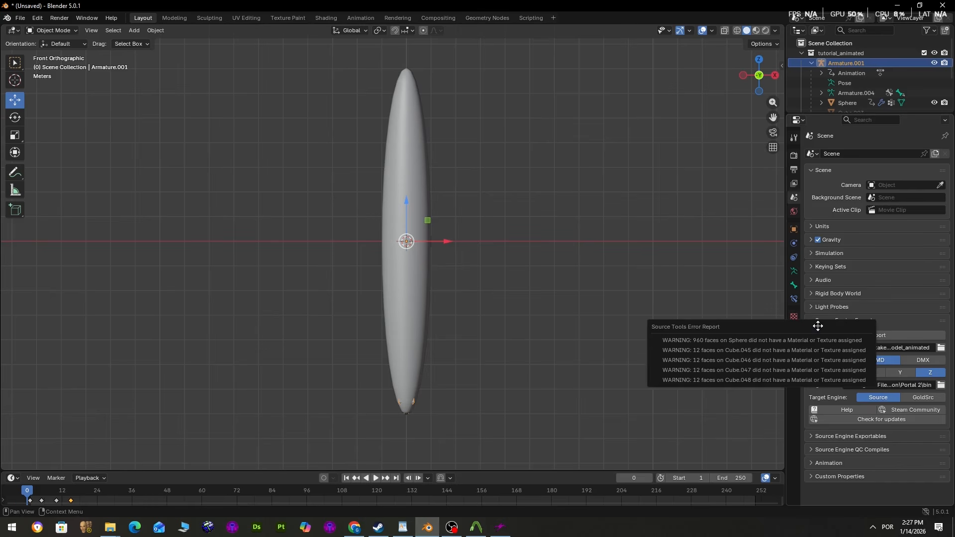
Step: In the anims folder, replace the previous Wave.smd by deleting it and renaming the new Armature.001.smd to Wave.smd
mouse_move(110, 526)
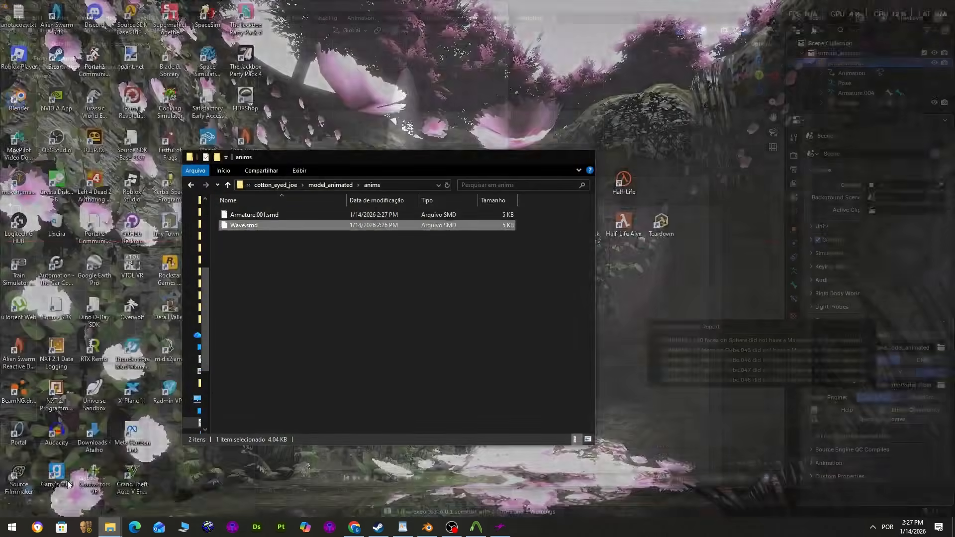
left_click(40, 486)
left_click(274, 221)
key("Delete")
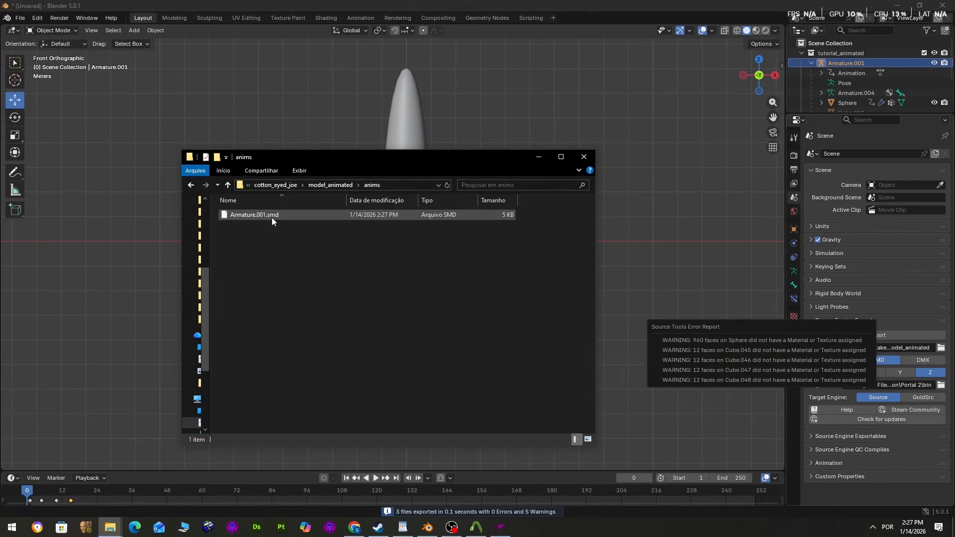
right_click(272, 217)
left_click(320, 401)
type("Wave")
key("Return")
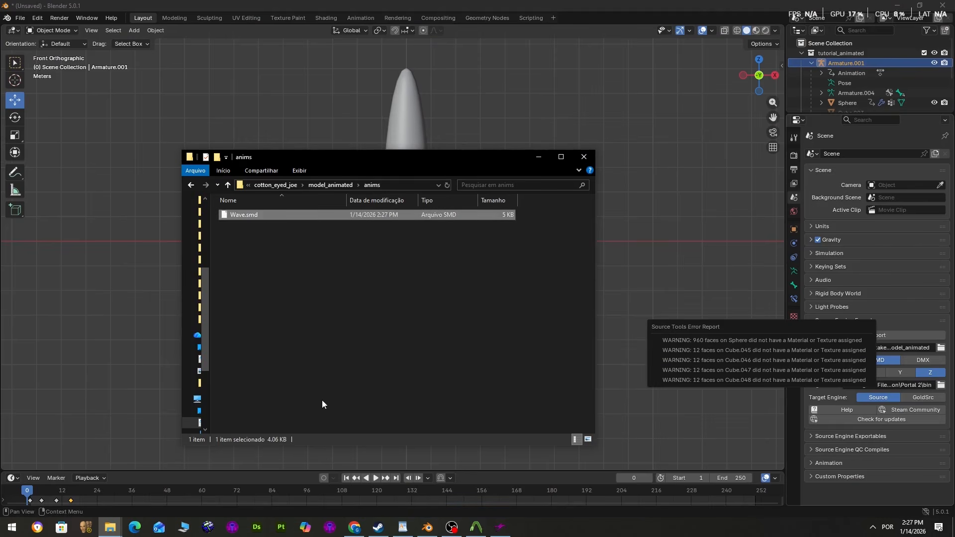
Step: Recompile the model in Crowbar and check its physics boxes in HLMV++ with the idle sequence
left_click(599, 334)
left_click(476, 529)
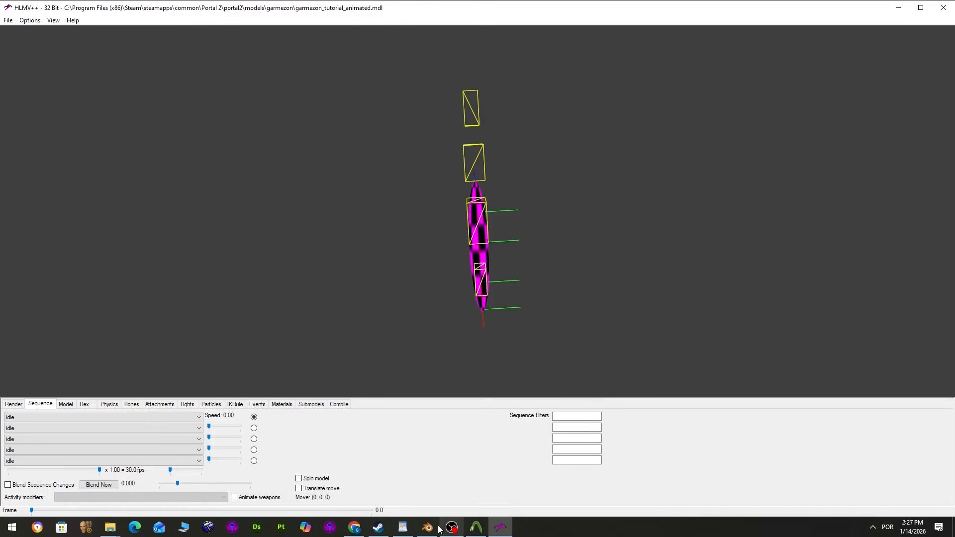
Step: Return to Blender, unhide the tutorial_phys collection and expand it to list its boxes
left_click(437, 529)
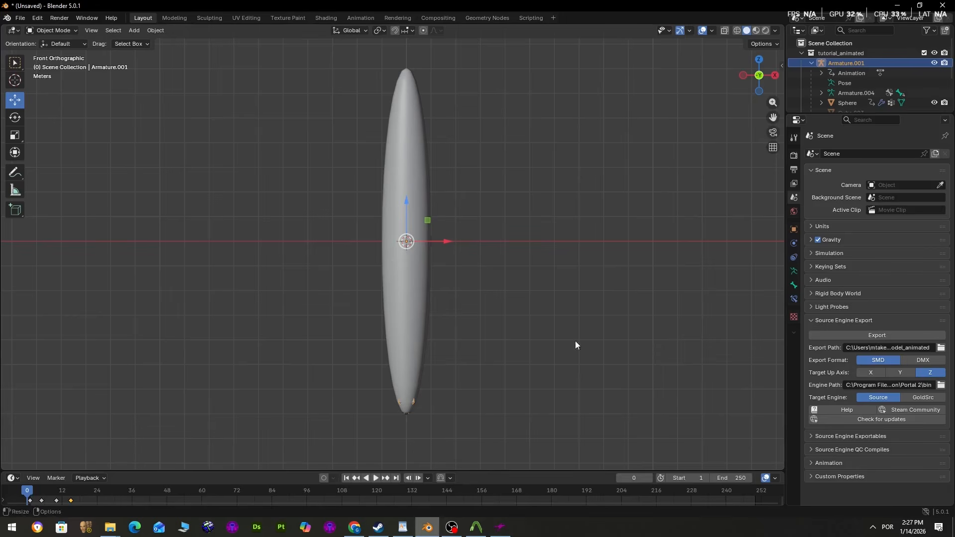
scroll(862, 95, "down", 5)
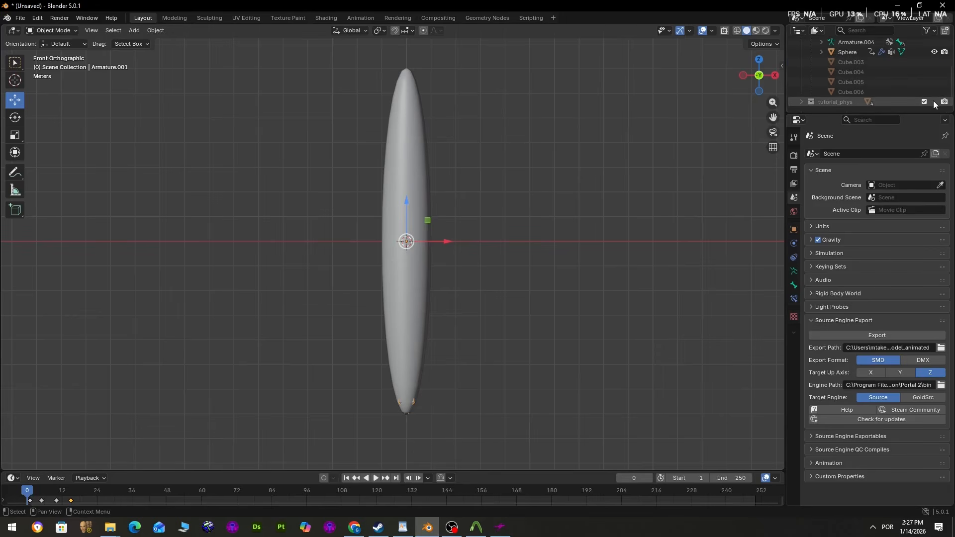
left_click(934, 102)
left_click(899, 98)
scroll(655, 145, "down", 5)
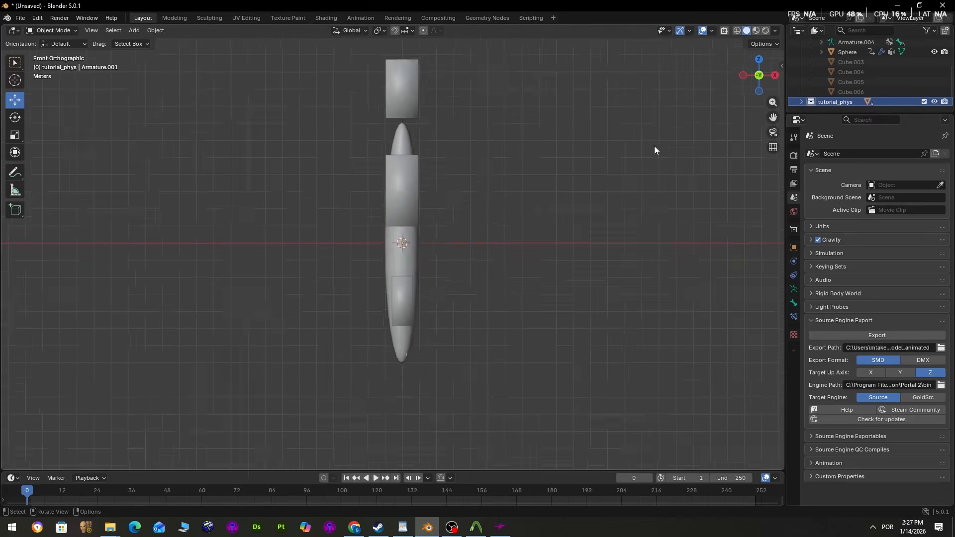
left_click(808, 102)
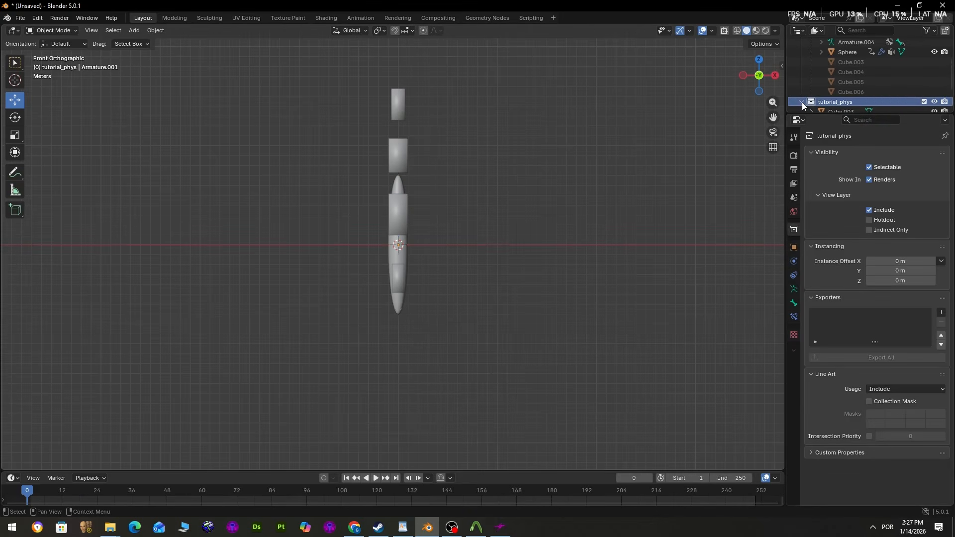
left_click(801, 102)
scroll(511, 116, "down", 2)
scroll(405, 266, "up", 4)
Step: Move the displaced physics boxes down along Z so all four stack end to end over the sphere
left_click(394, 290)
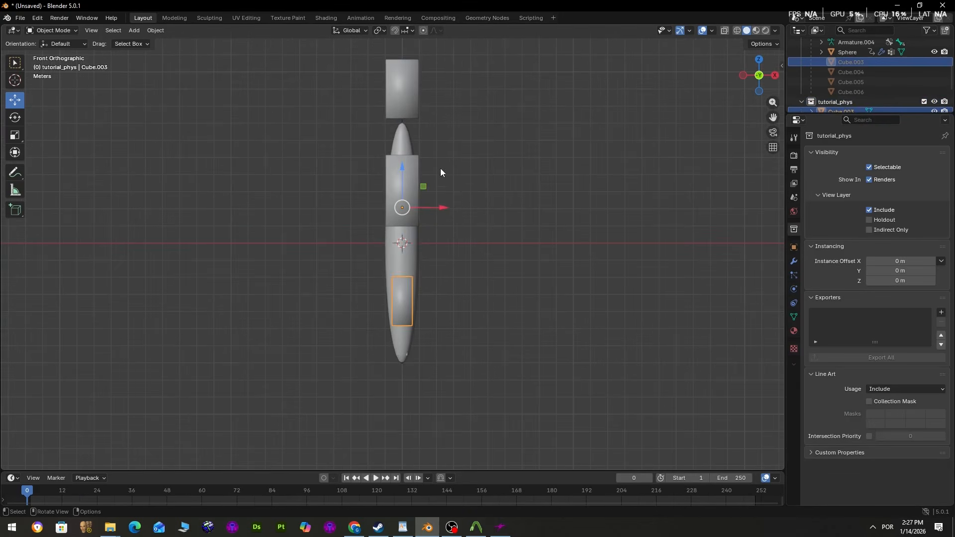
left_click_drag(406, 177, 410, 257)
right_click(406, 200)
left_click(411, 180)
left_click_drag(405, 98, 423, 198)
middle_click_drag(430, 150, 423, 217, "shift")
left_click(402, 80)
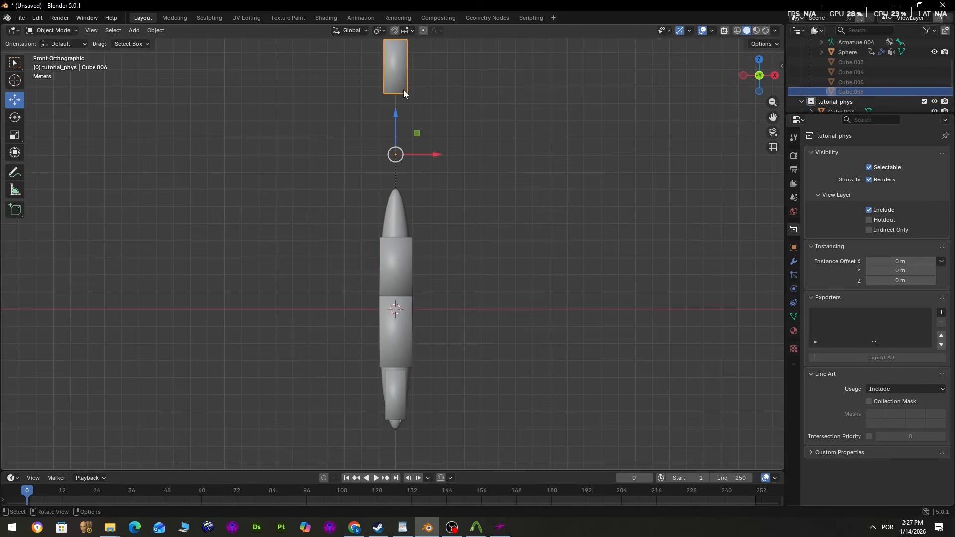
left_click_drag(398, 135, 420, 279)
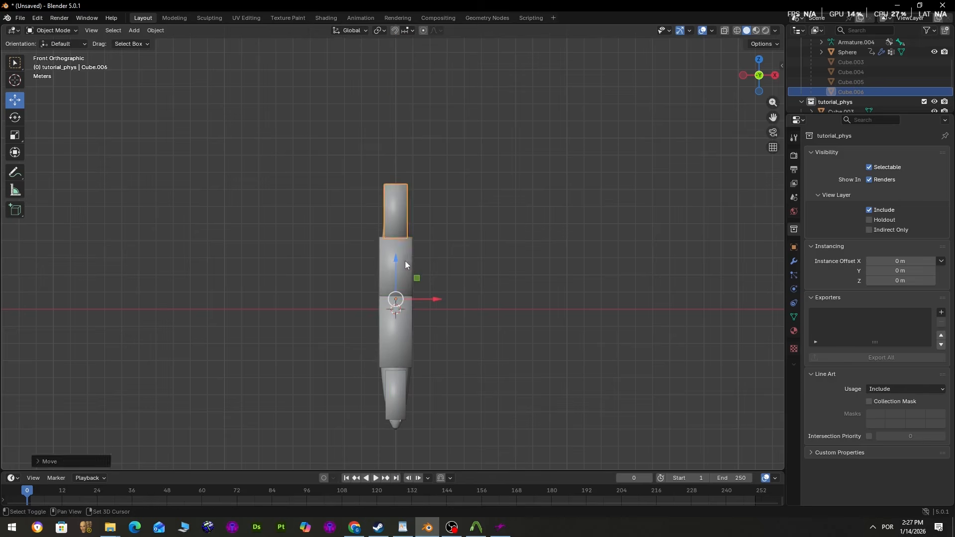
Step: Select all four physics boxes, apply their object transforms, and deselect them
left_click(405, 261, "shift")
left_click(399, 330, "shift")
left_click(399, 386, "shift")
key("ctrl+a")
left_click(436, 348)
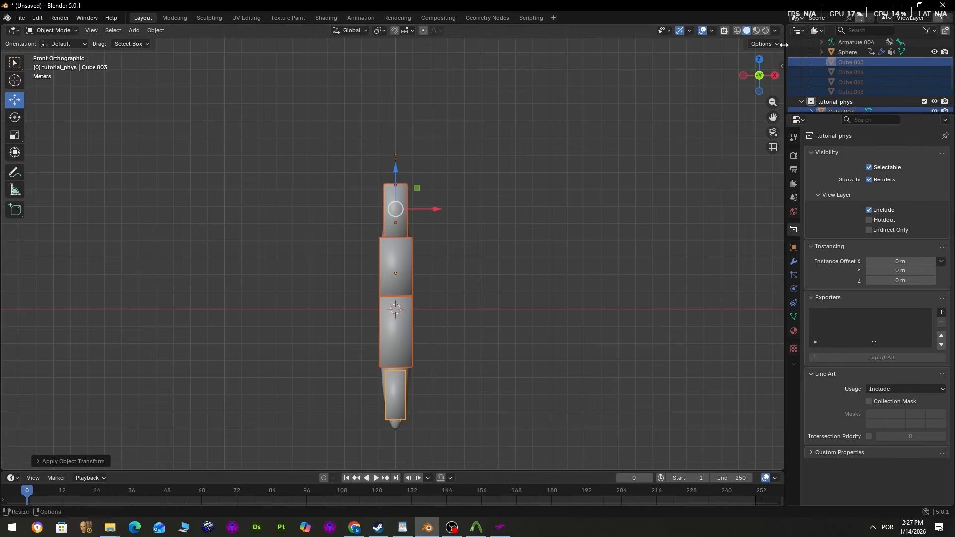
scroll(824, 76, "down", 4)
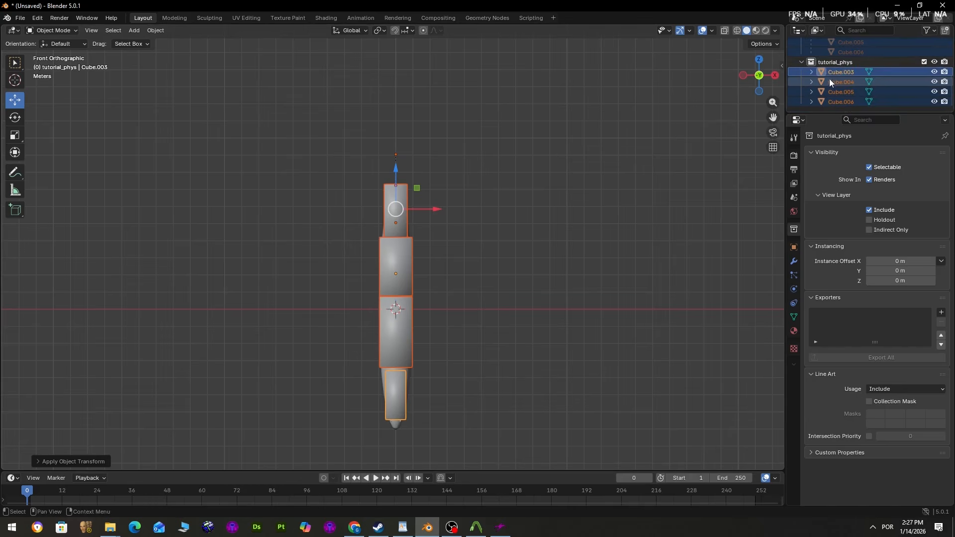
scroll(821, 80, "up", 6)
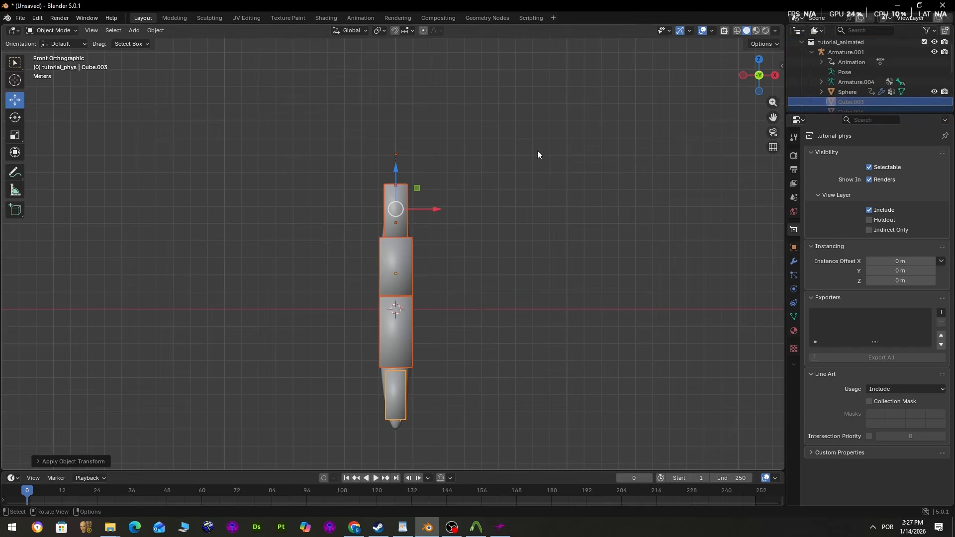
left_click(689, 248)
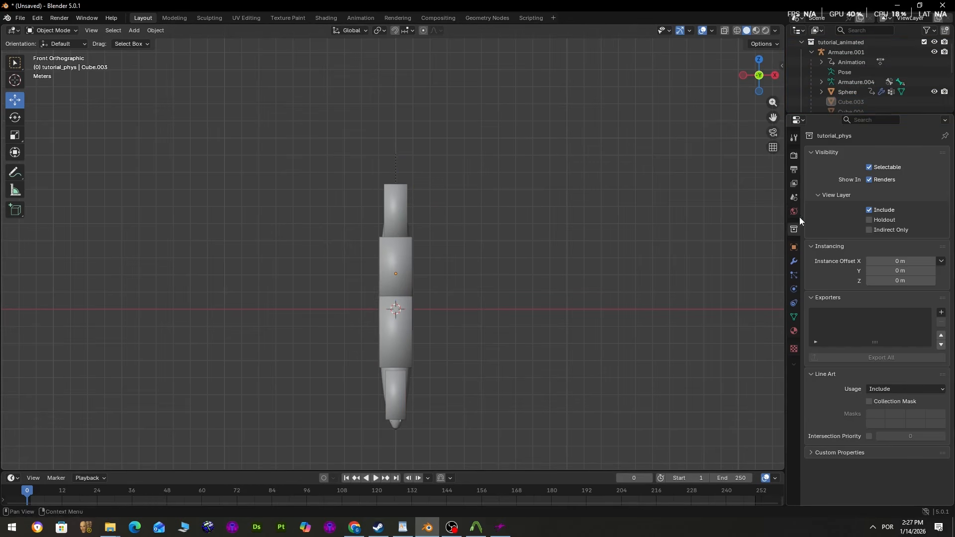
Step: Export the full scene again to SMD with the repositioned physics boxes
left_click(794, 199)
left_click(828, 333)
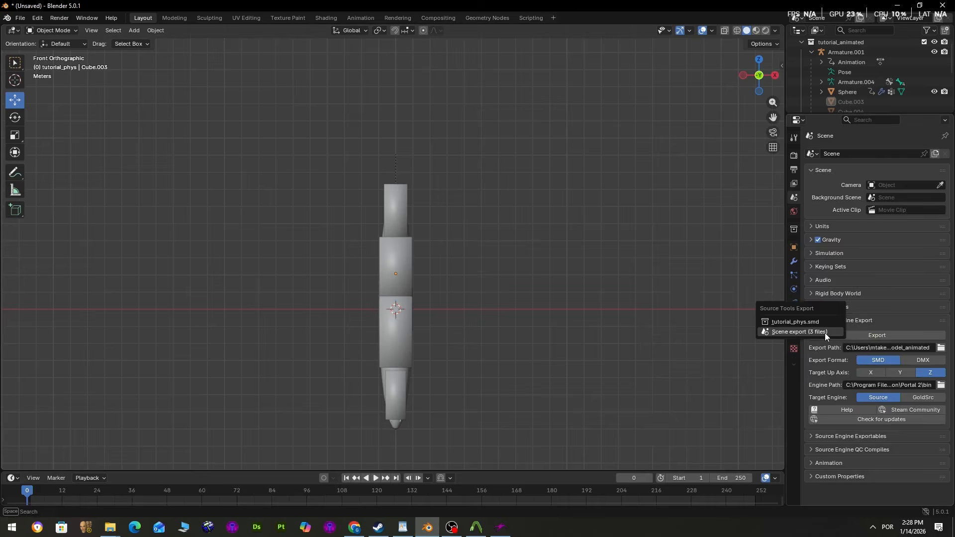
left_click(825, 331)
Step: Compile the model in Crowbar and play the wave sequence in HLMV++ to check the physics boxes
left_click(476, 527)
left_click(207, 292)
left_click(501, 527)
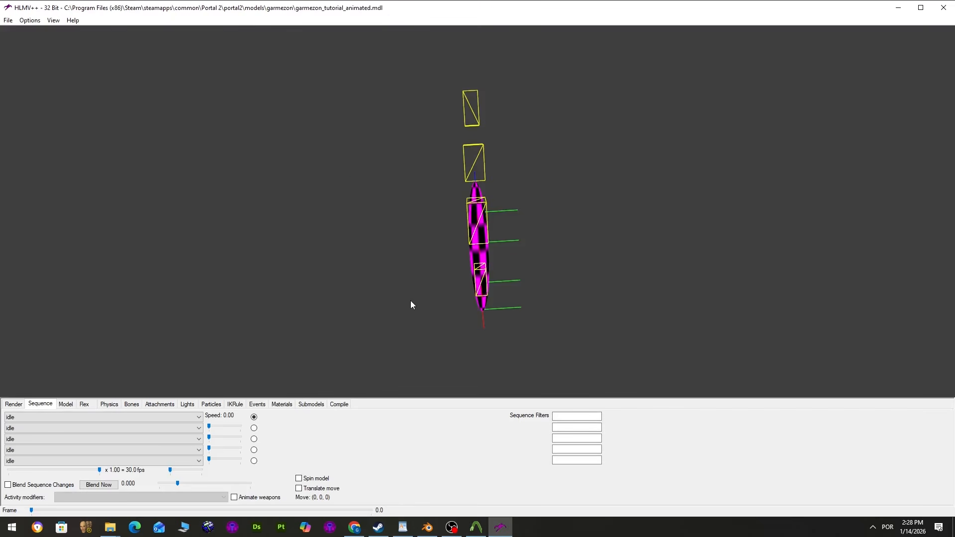
left_click(113, 418)
left_click(113, 433)
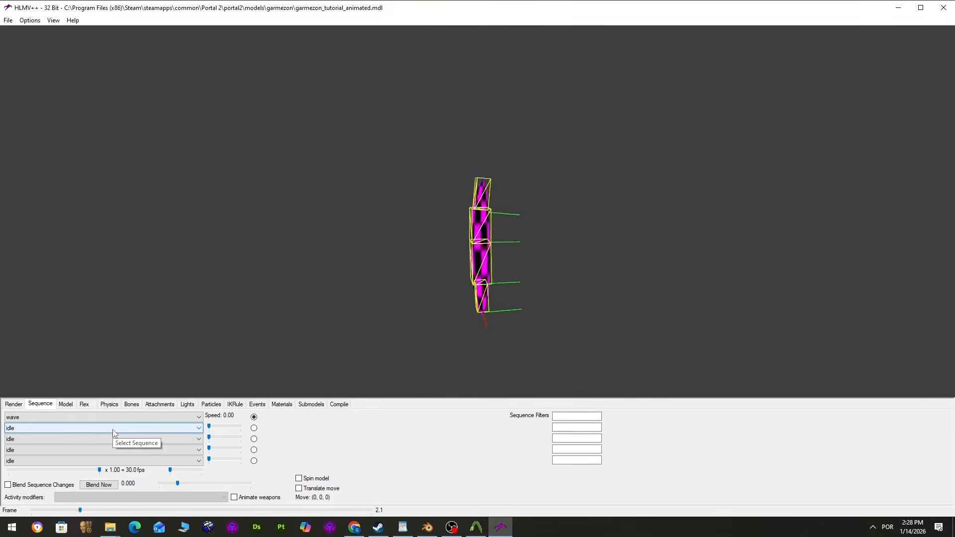